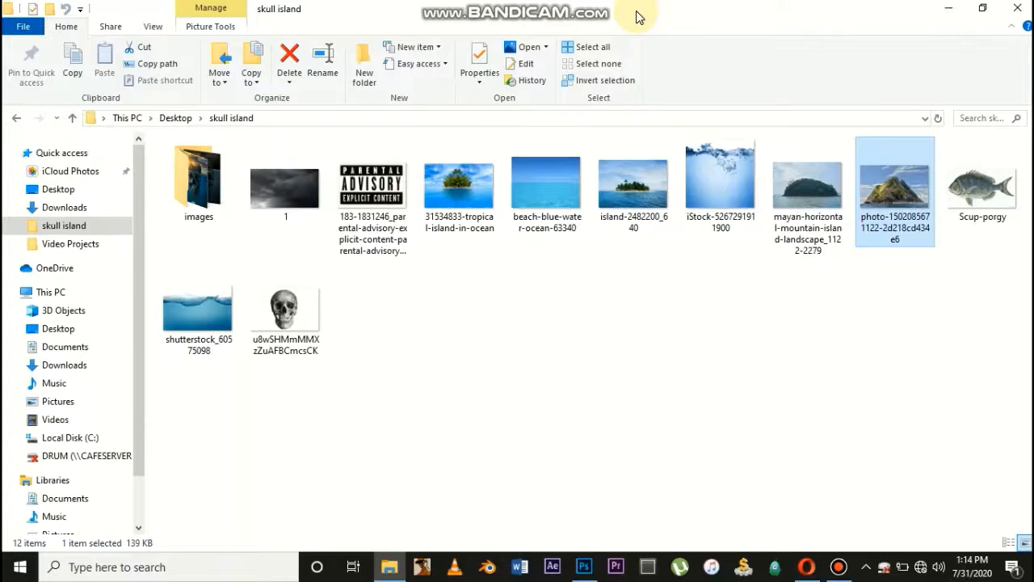
Switch to Photoshop and create a new A6 print document, 105 x 148 mm at 300 ppi, in 16-bit RGB with a white background
{"action": "left_click", "coordinate": [584, 565]}
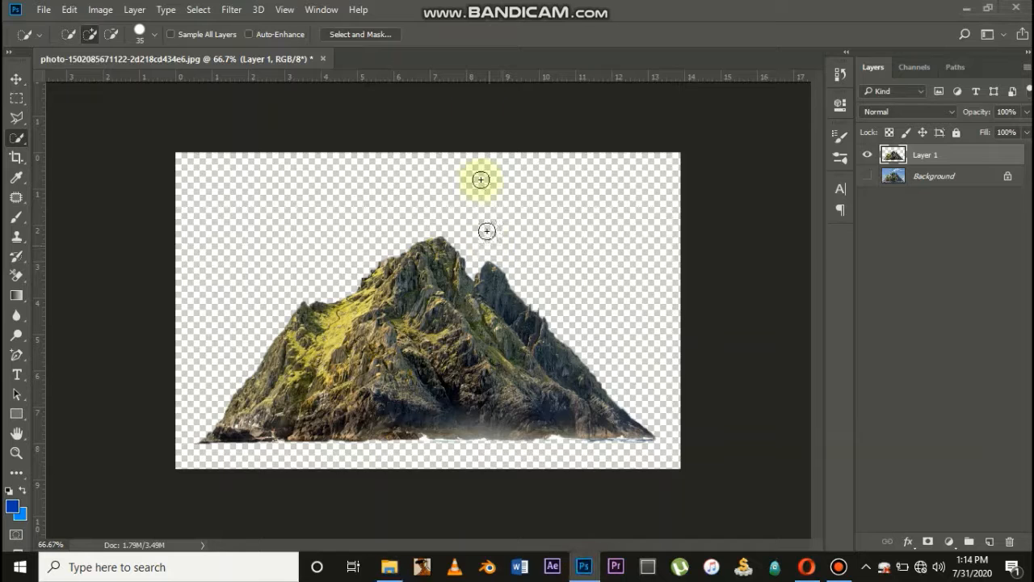
{"action": "key", "text": "v"}
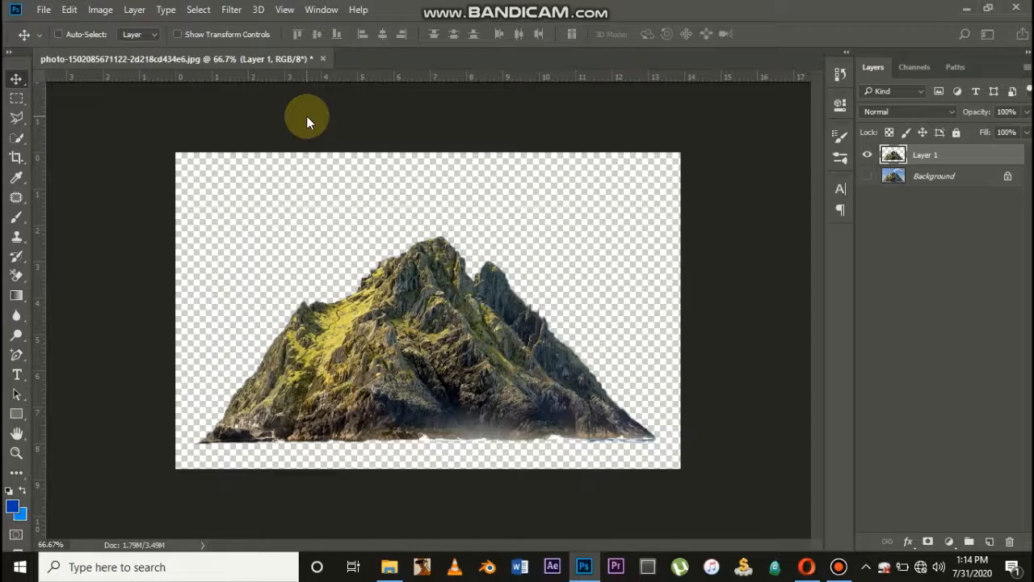
{"action": "key", "text": "ctrl+n"}
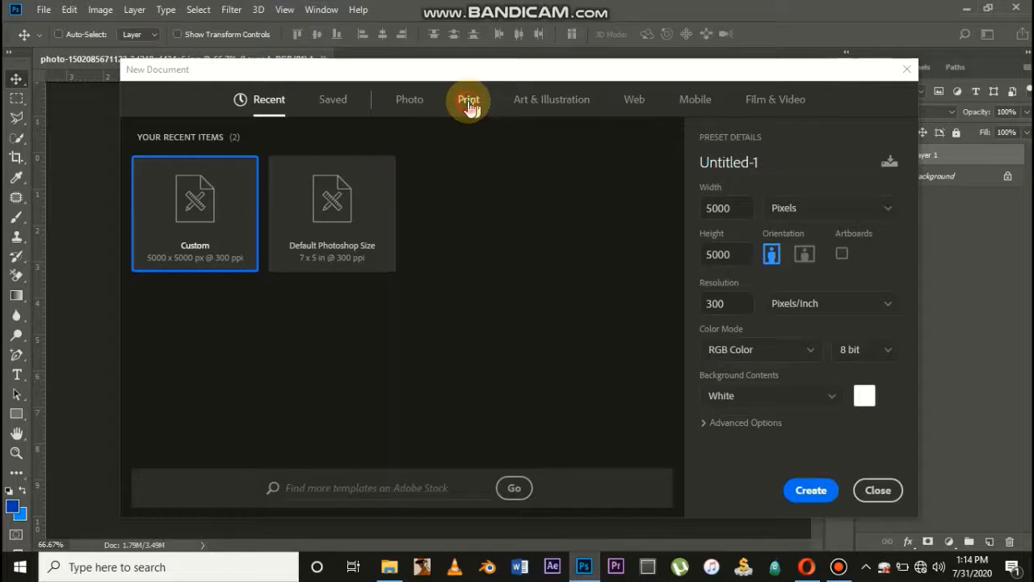
{"action": "left_click", "coordinate": [469, 101]}
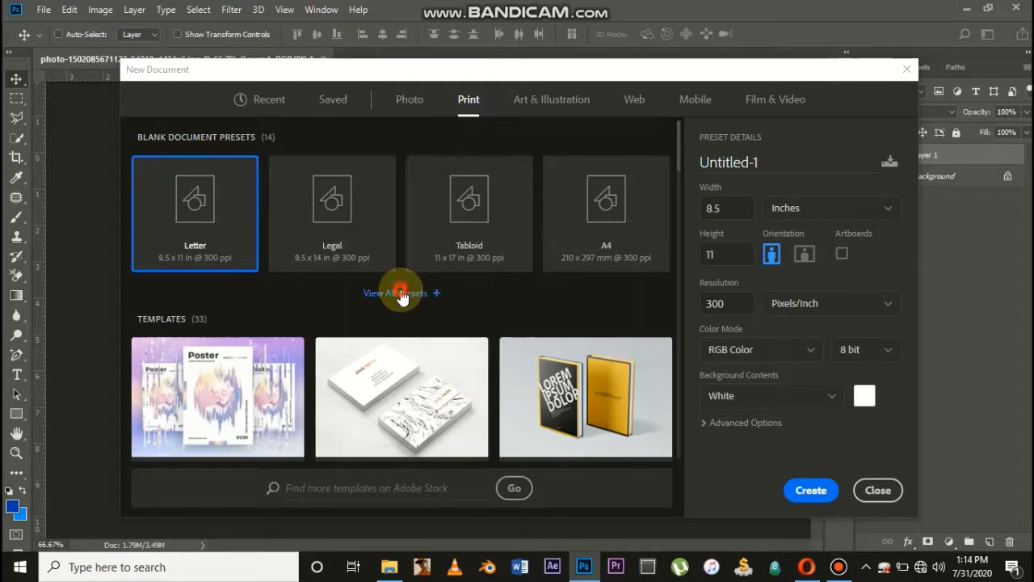
{"action": "left_click", "coordinate": [401, 296]}
{"action": "scroll", "coordinate": [401, 291], "scroll_direction": "down", "scroll_amount": 2}
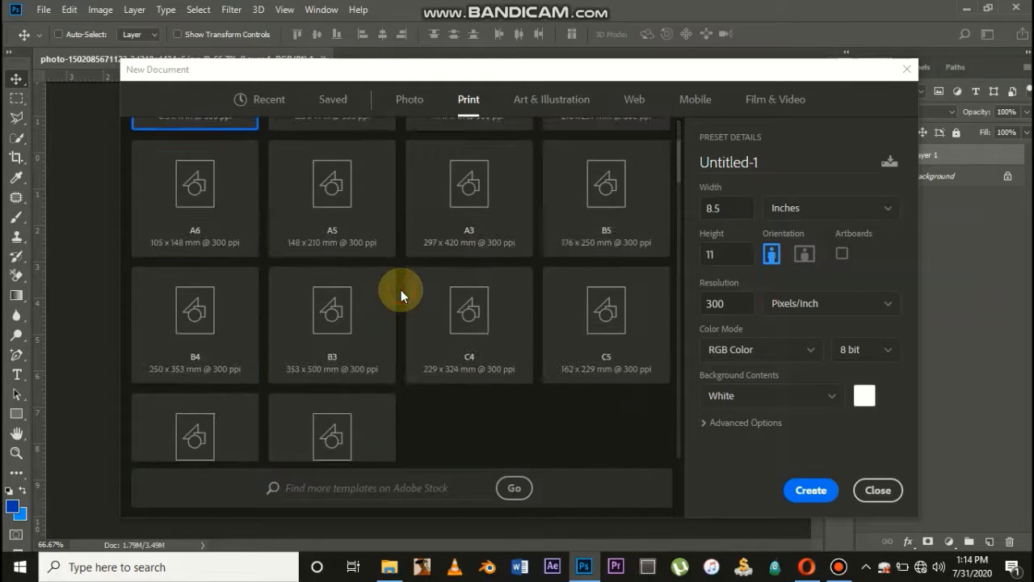
{"action": "left_click", "coordinate": [202, 230]}
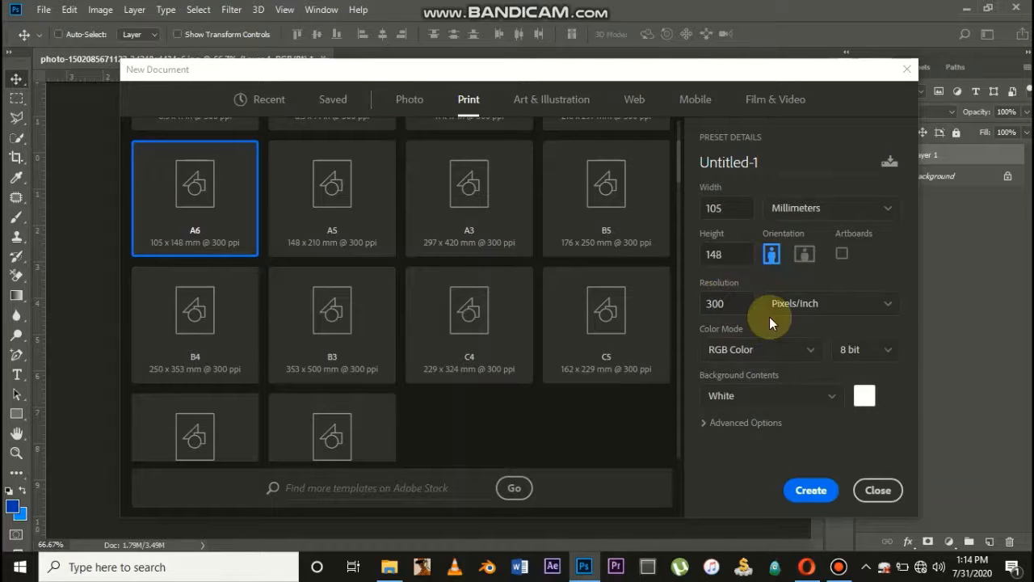
{"action": "left_click", "coordinate": [842, 348]}
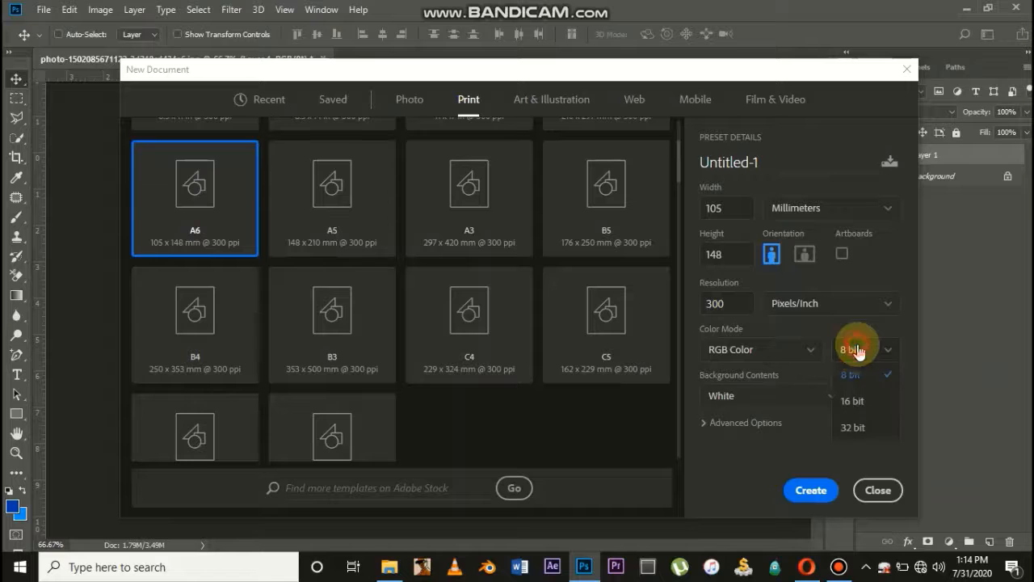
{"action": "left_click", "coordinate": [855, 402]}
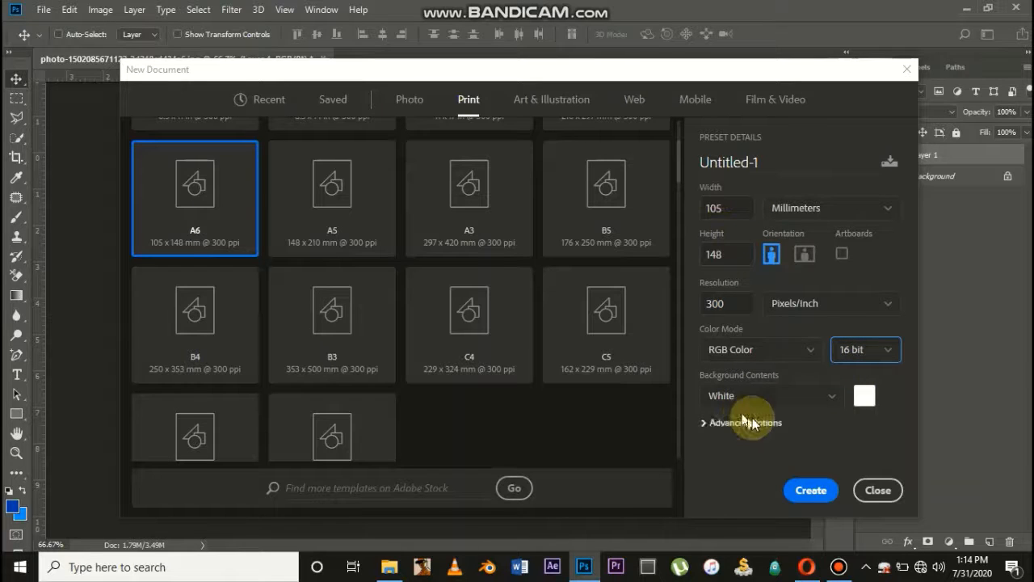
{"action": "left_click", "coordinate": [811, 490]}
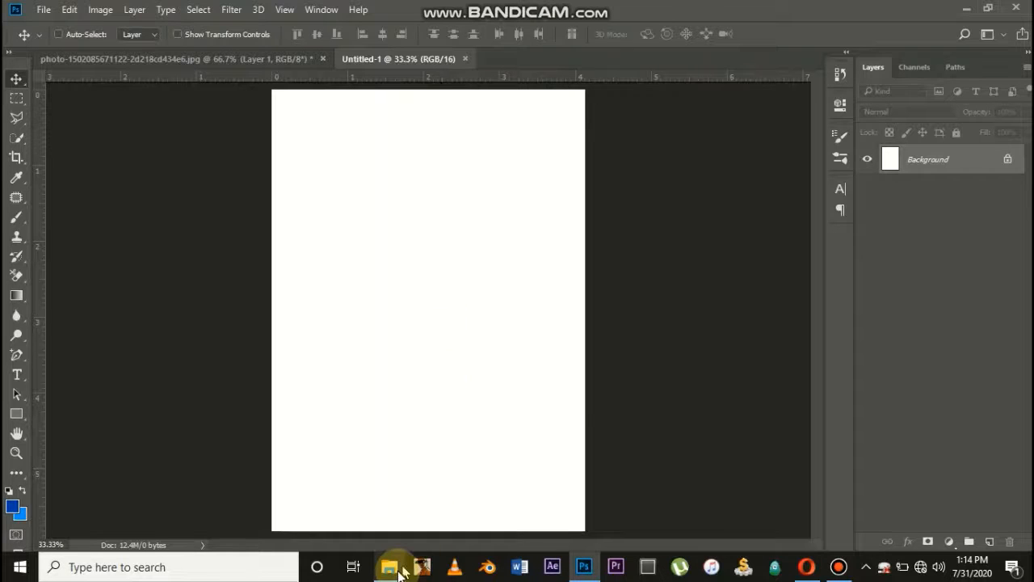
Place the island-2482200_640 image from the skull island folder into the blank document and enlarge it to span the full page width
{"action": "mouse_move", "coordinate": [398, 572]}
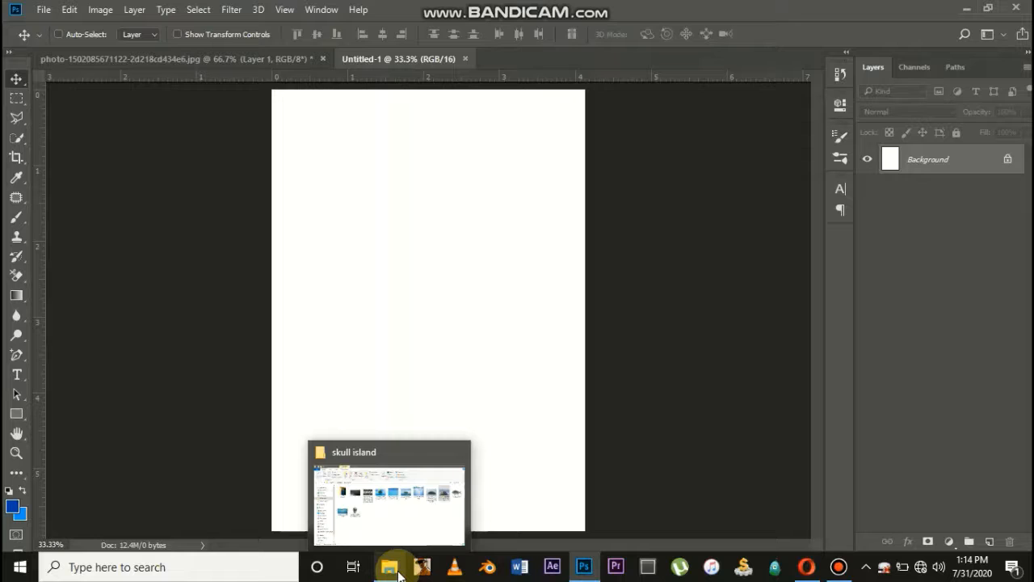
{"action": "left_click", "coordinate": [398, 574]}
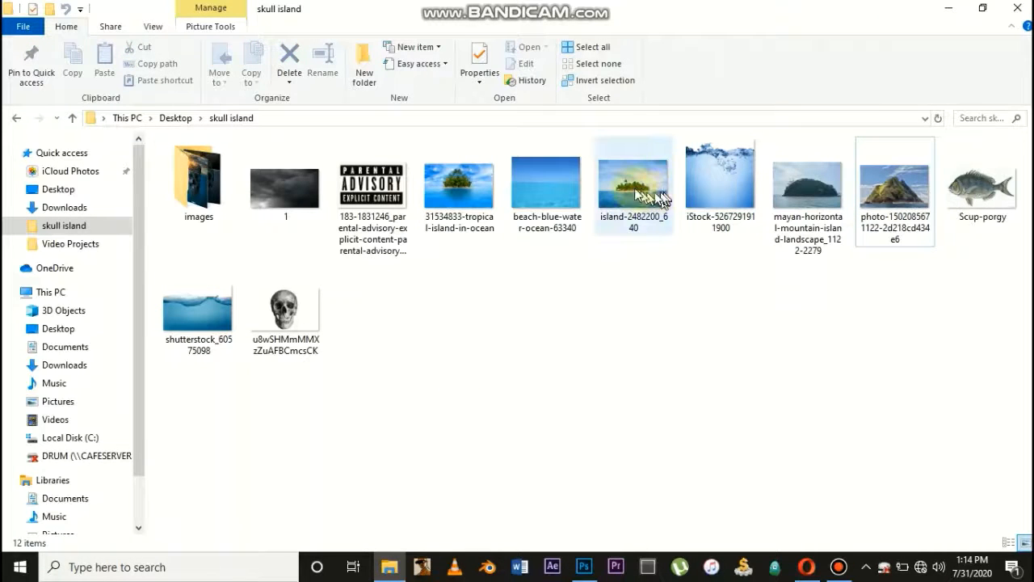
{"action": "left_click", "coordinate": [634, 193]}
{"action": "left_click_drag", "start_coordinate": [634, 192], "coordinate": [417, 310]}
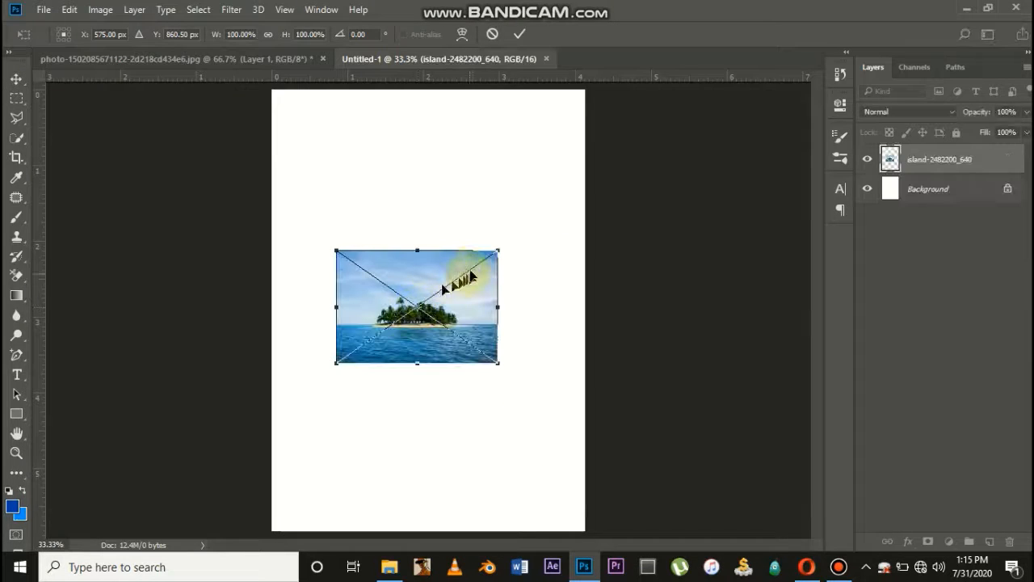
{"action": "left_click_drag", "start_coordinate": [502, 248], "coordinate": [591, 193]}
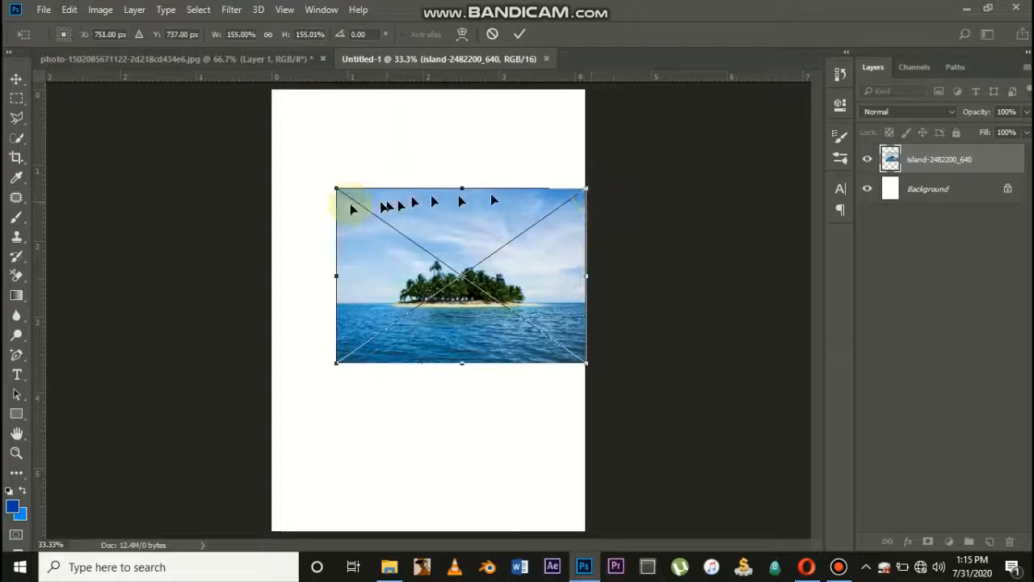
{"action": "left_click_drag", "start_coordinate": [336, 188], "coordinate": [261, 157]}
{"action": "key", "text": "Return"}
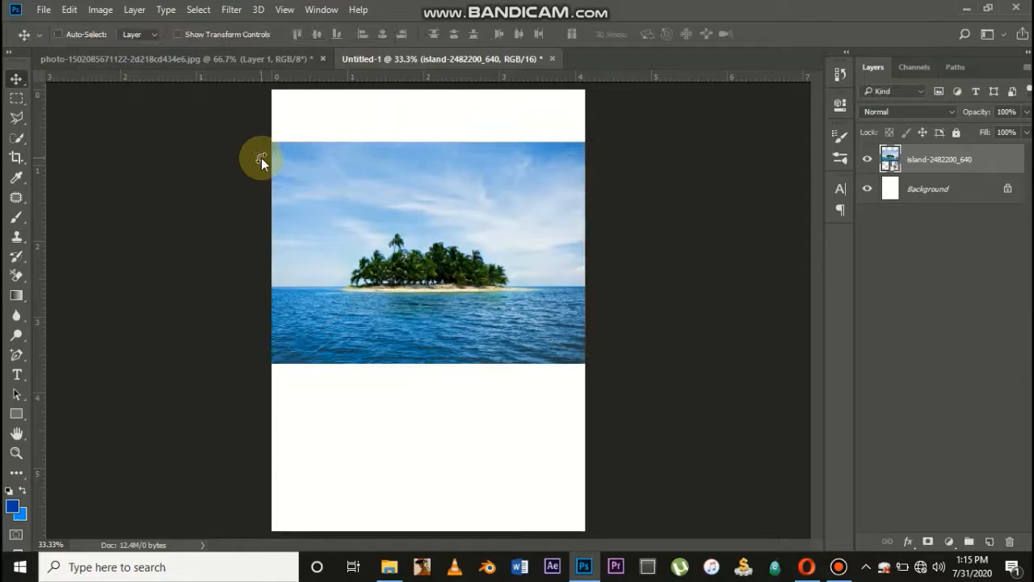
Copy a full-width strip of the sea below the island to a new layer and delete the placed island layer
{"action": "left_click", "coordinate": [16, 98]}
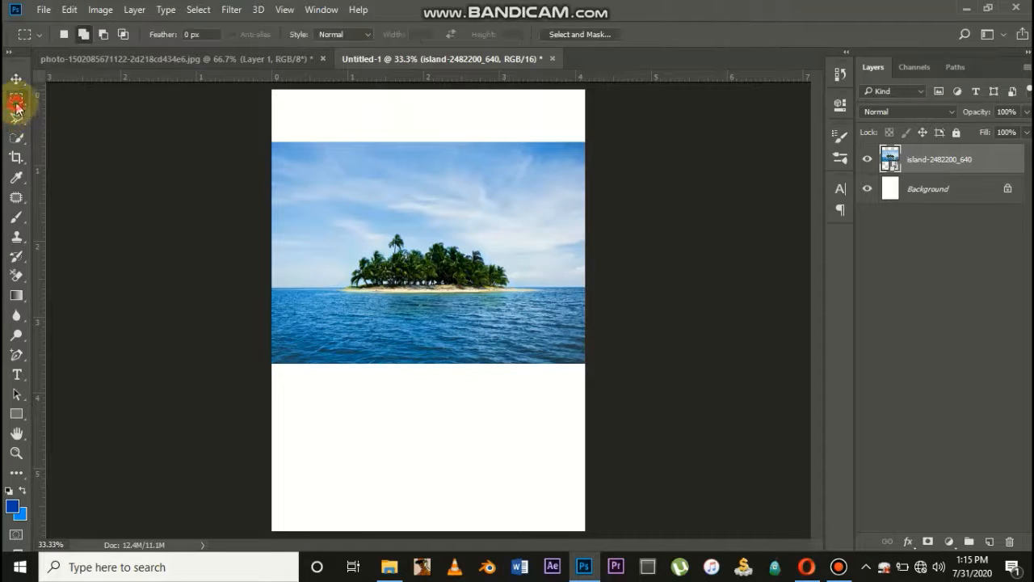
{"action": "left_click_drag", "start_coordinate": [256, 398], "coordinate": [617, 310]}
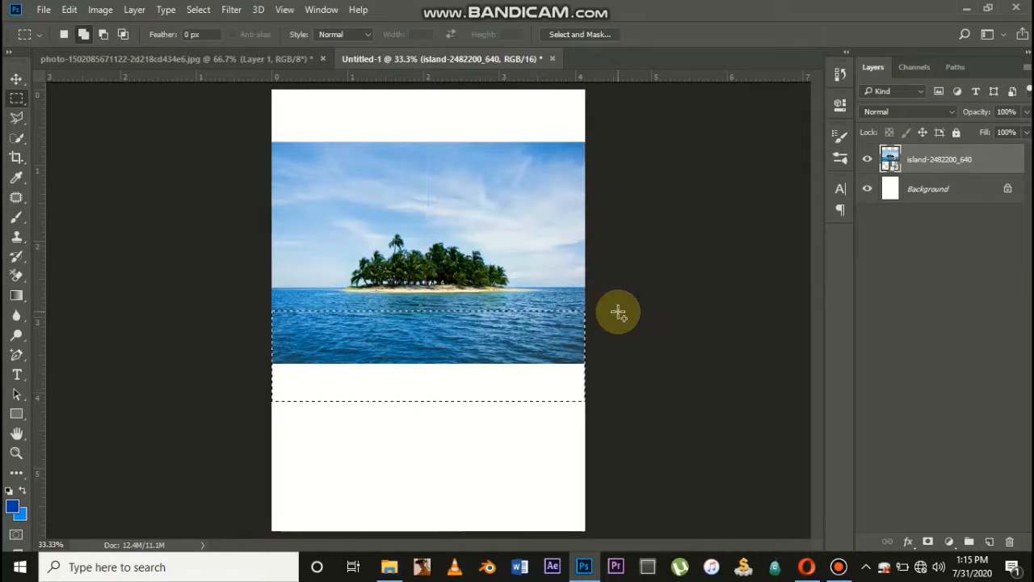
{"action": "key", "text": "ctrl+j"}
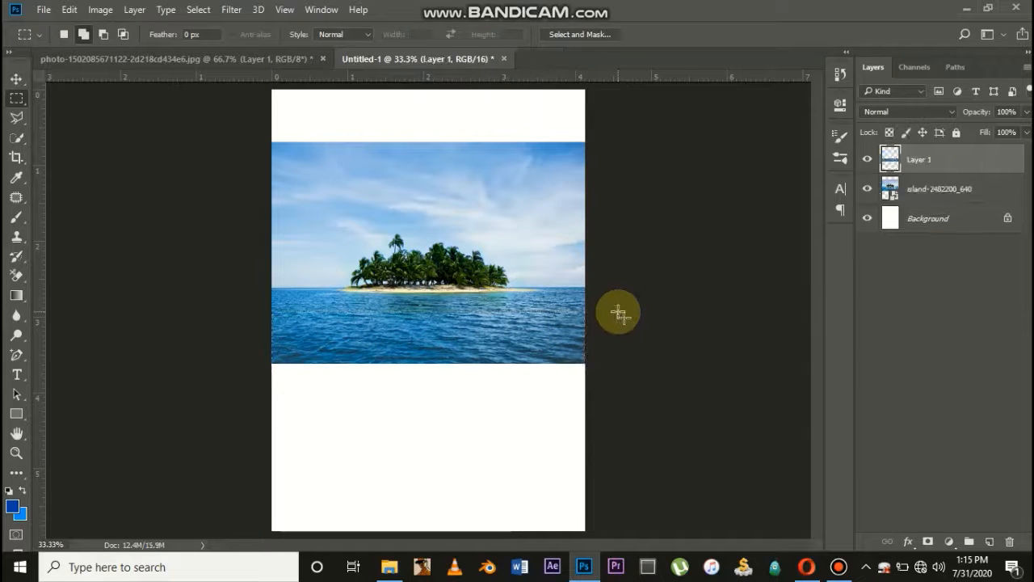
{"action": "key", "text": "ctrl+minus"}
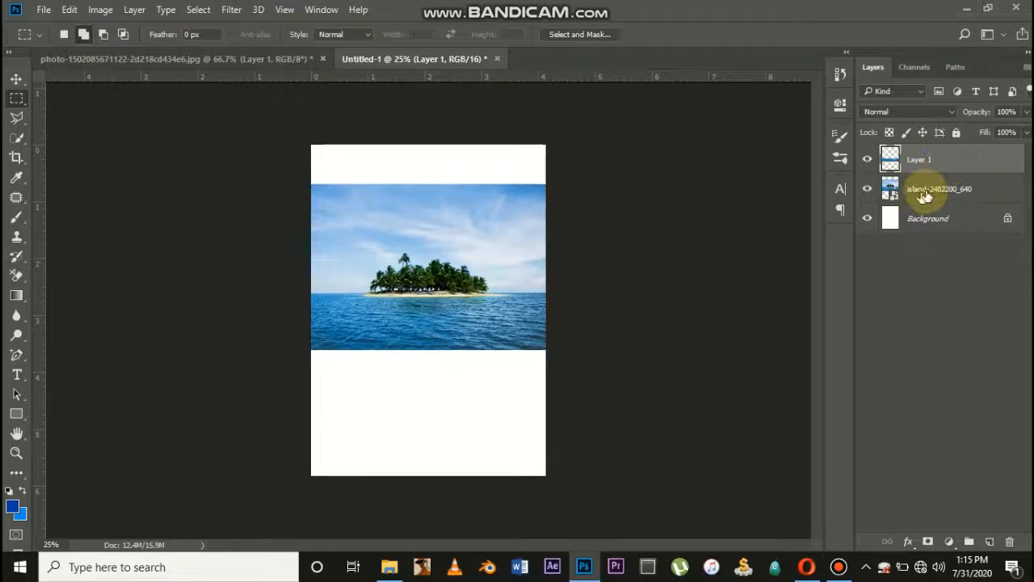
{"action": "left_click", "coordinate": [926, 196]}
{"action": "key", "text": "Delete"}
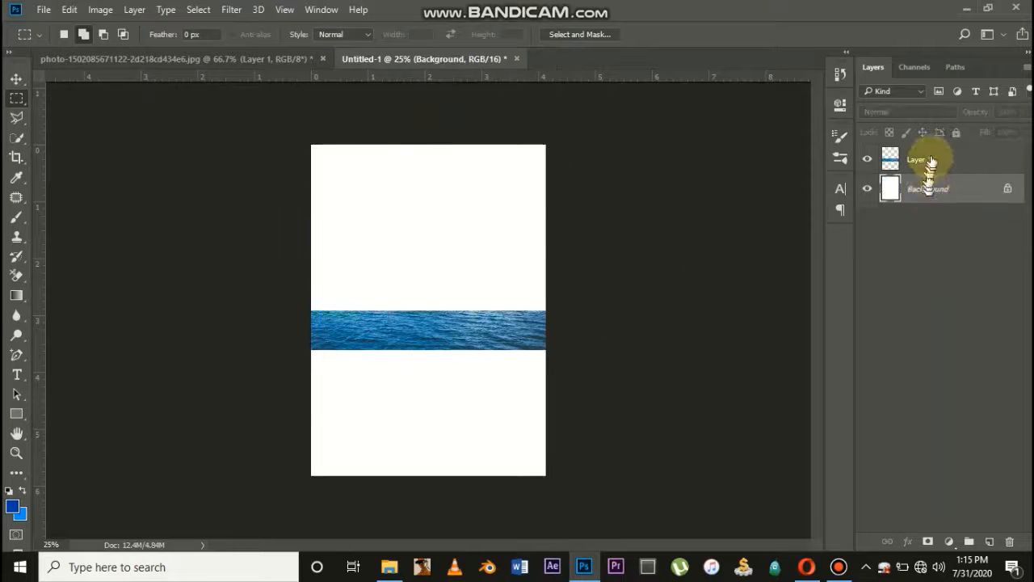
Flatten the sea strip to less than half its height and move it up to just above the page's middle
{"action": "left_click", "coordinate": [926, 159]}
{"action": "key", "text": "ctrl+plus"}
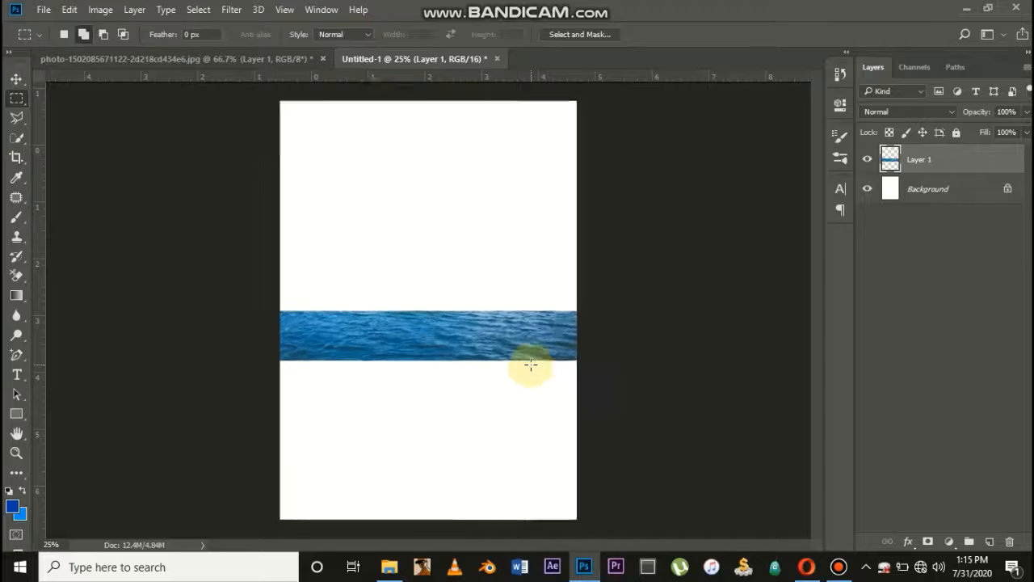
{"action": "left_click", "coordinate": [16, 78]}
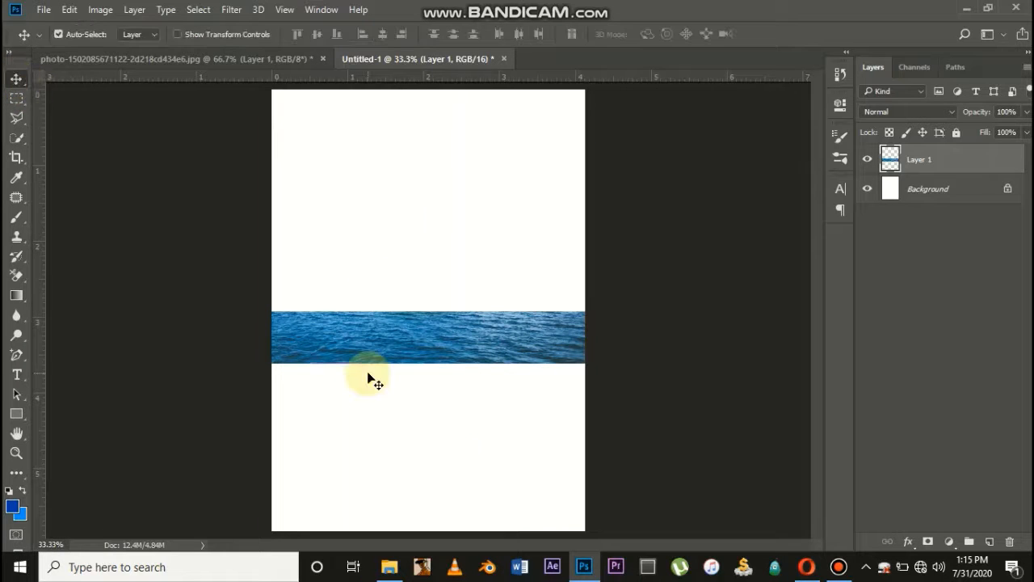
{"action": "key", "text": "ctrl+t"}
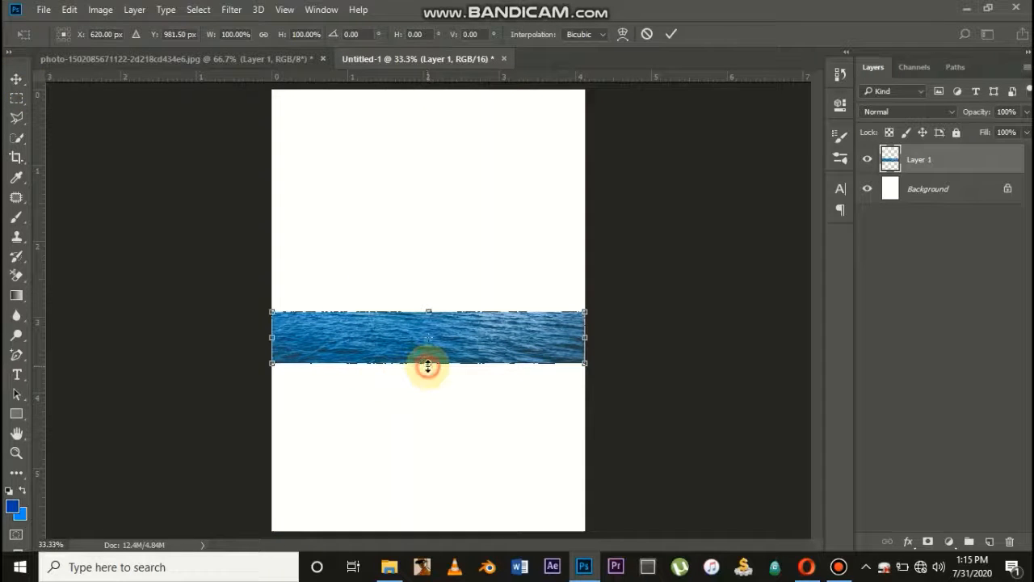
{"action": "left_click_drag", "start_coordinate": [429, 366], "coordinate": [458, 277]}
{"action": "key", "text": "Return"}
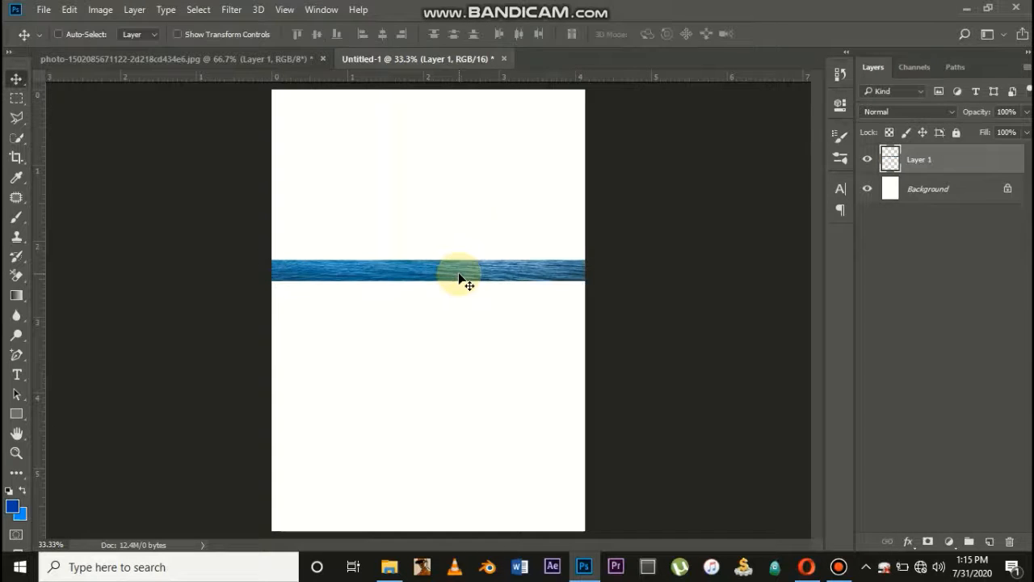
Bring the cut-out mountain from the photo document into the A6 document and position its base on the sea strip
{"action": "left_click", "coordinate": [198, 57]}
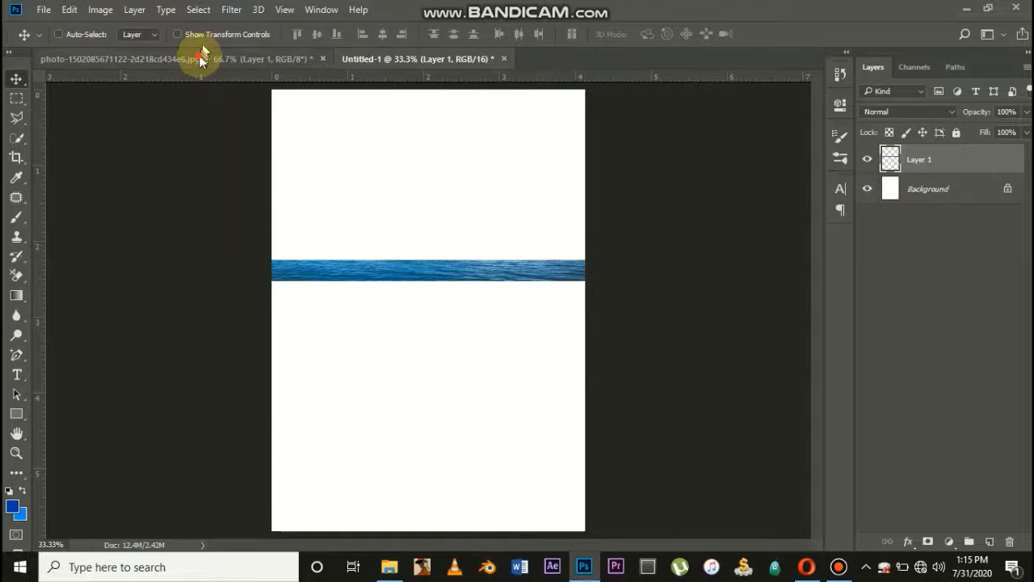
{"action": "left_click", "coordinate": [472, 396]}
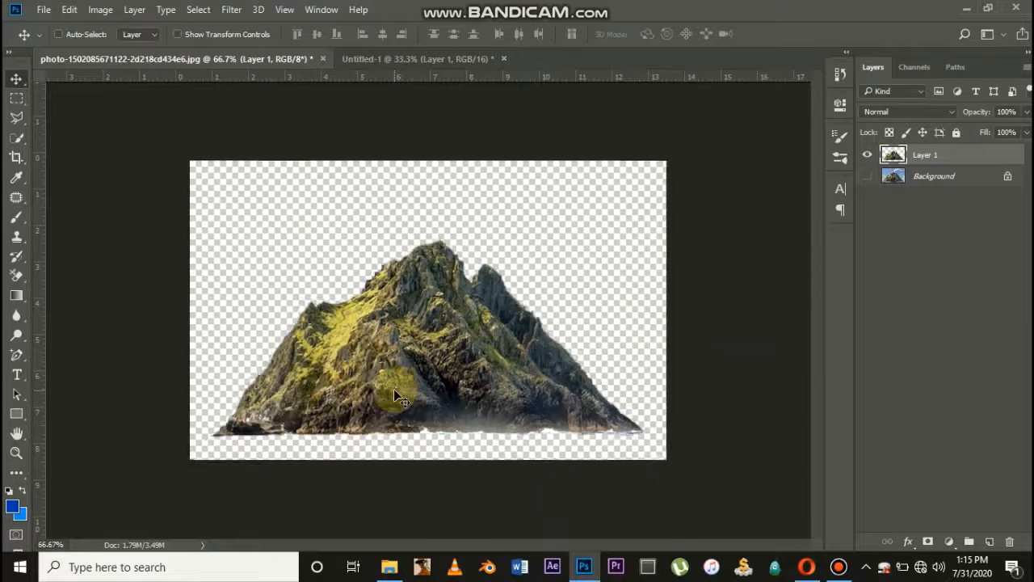
{"action": "key", "text": "ctrl+minus"}
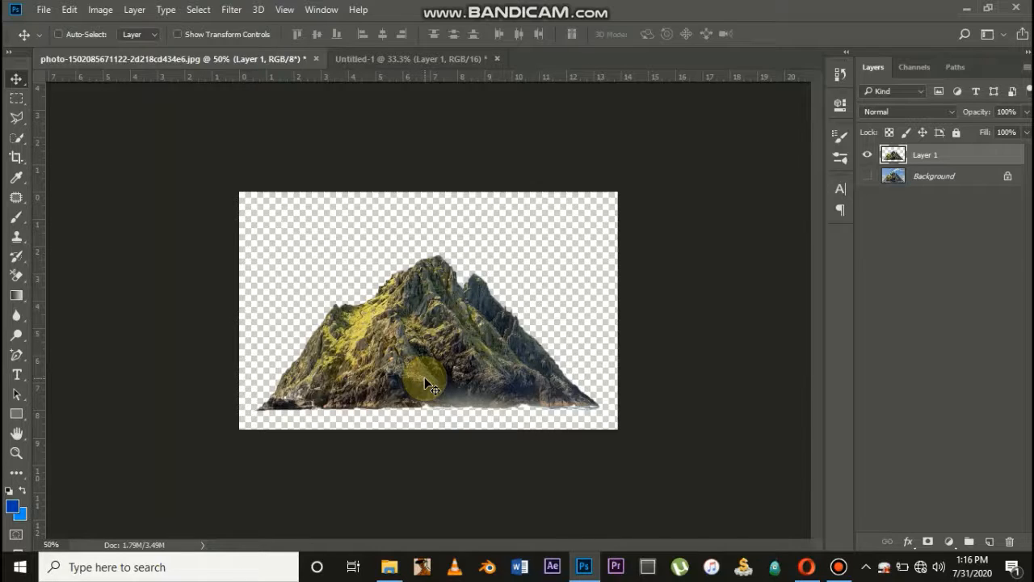
{"action": "left_click_drag", "start_coordinate": [425, 376], "coordinate": [407, 253]}
{"action": "left_click", "coordinate": [490, 228]}
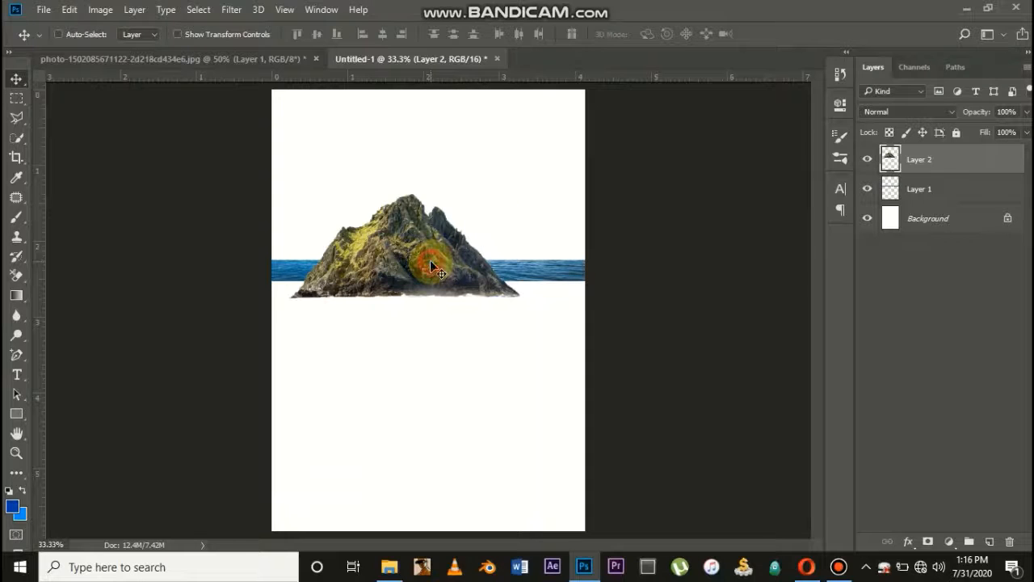
{"action": "left_click_drag", "start_coordinate": [430, 260], "coordinate": [450, 236]}
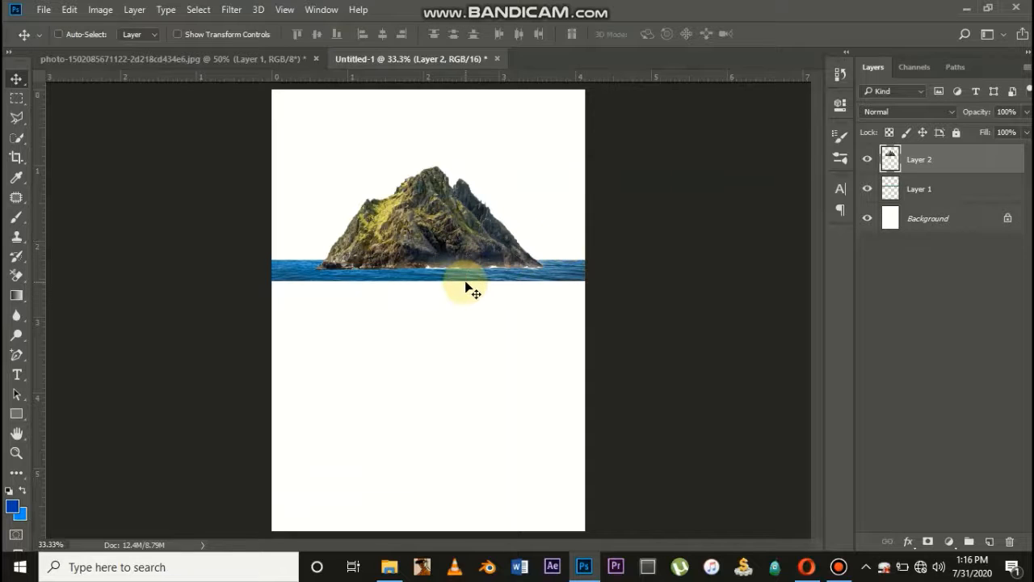
Lower the upper edge of the sea strip slightly so the waterline sits closer to the mountain's base
{"action": "key", "text": "ctrl+plus"}
{"action": "left_click", "coordinate": [915, 189]}
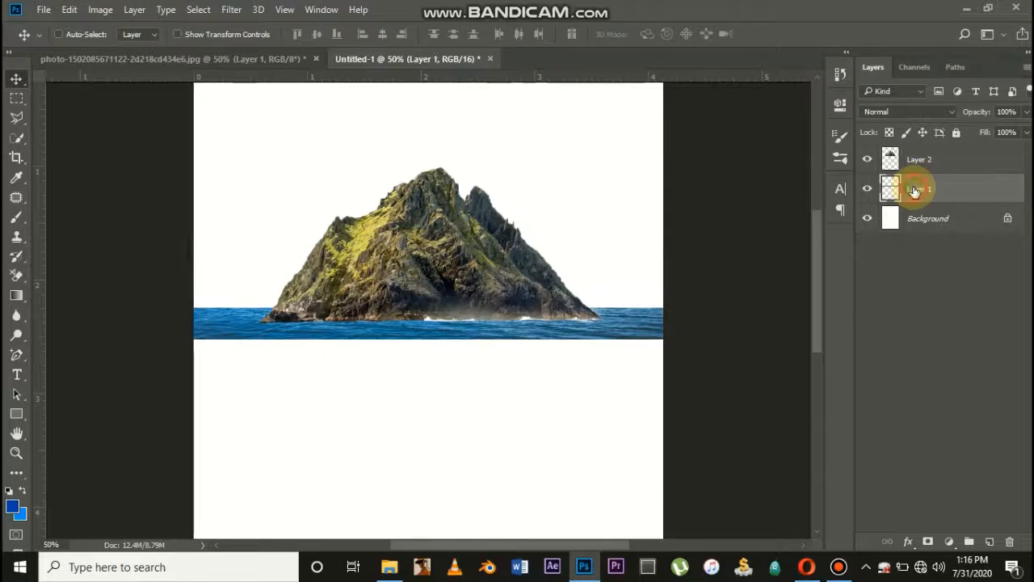
{"action": "key", "text": "ctrl+t"}
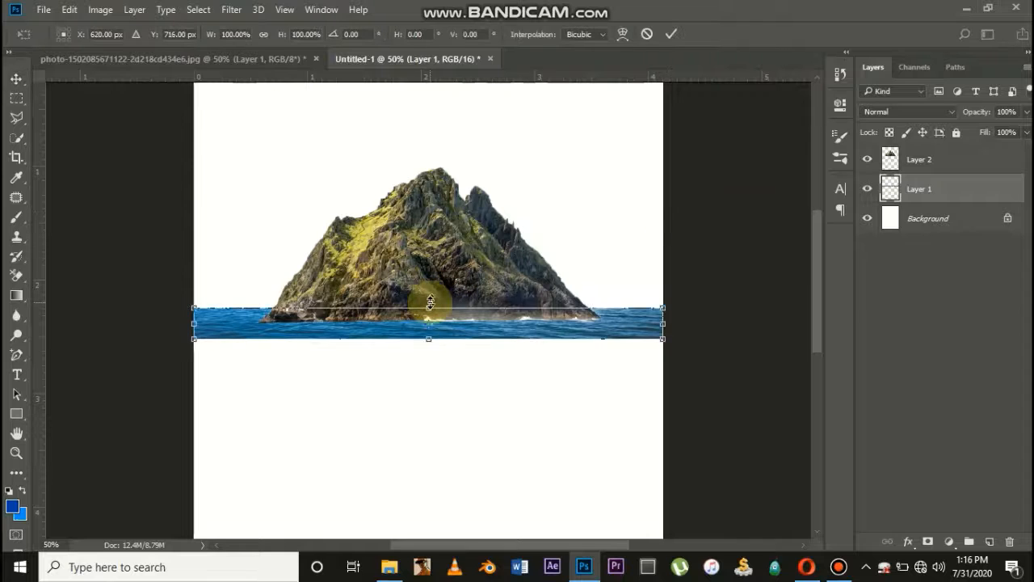
{"action": "left_click_drag", "start_coordinate": [429, 305], "coordinate": [429, 309]}
{"action": "key", "text": "Return"}
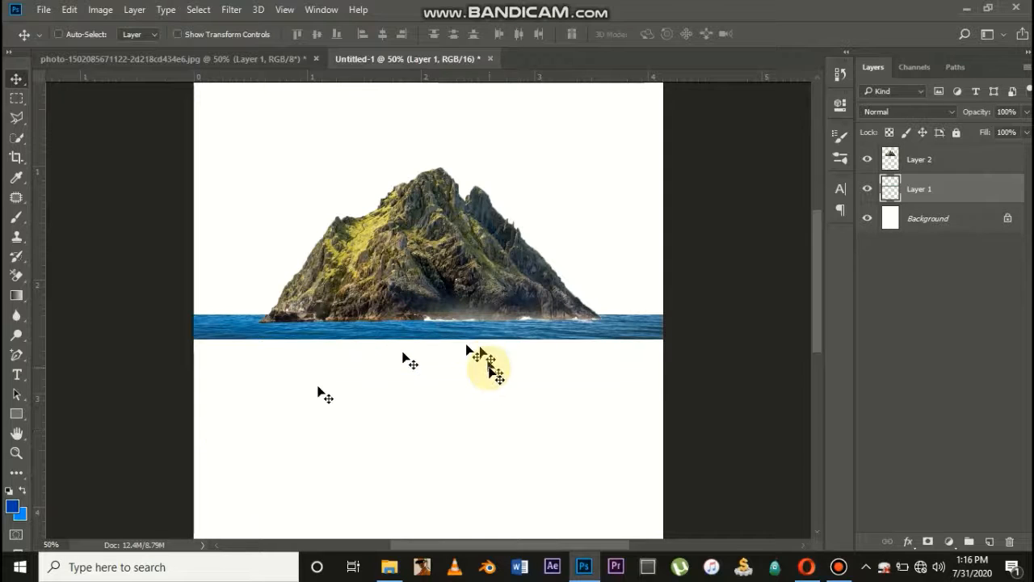
Rename the mountain's layer as "mountain" and the sea strip's layer as "water top"
{"action": "double_click", "coordinate": [916, 159]}
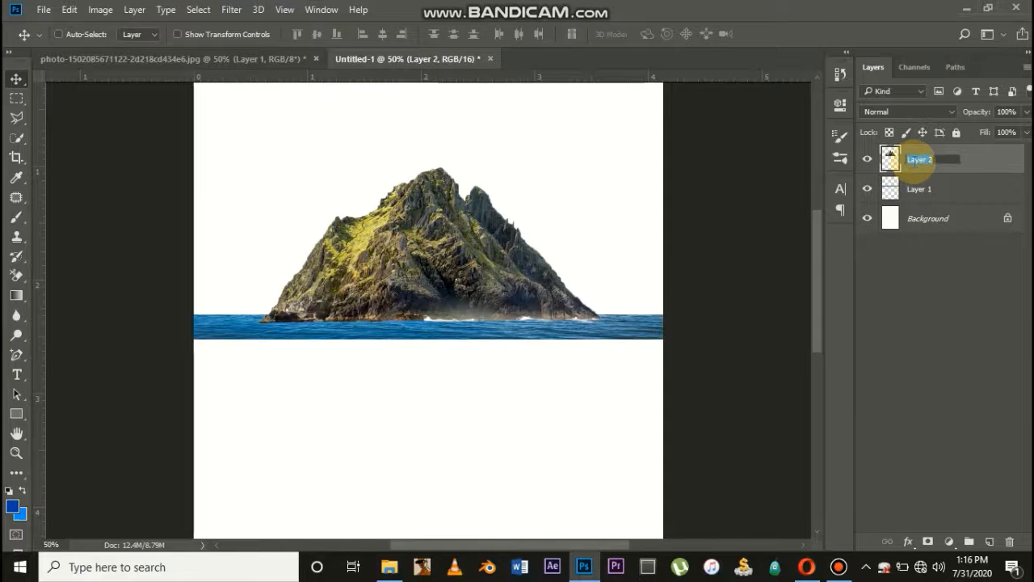
{"action": "type", "text": "mountain"}
{"action": "key", "text": "Return"}
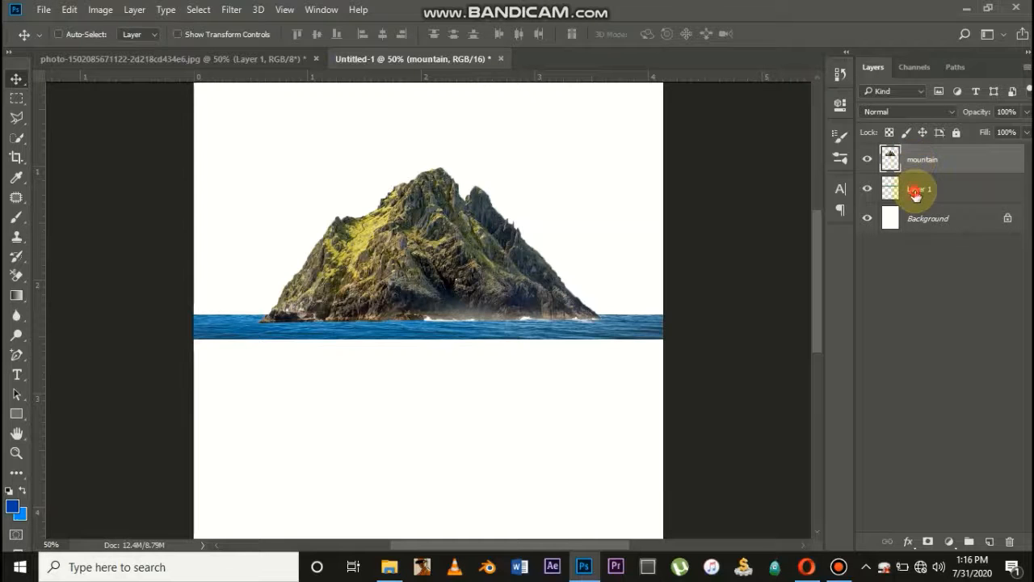
{"action": "double_click", "coordinate": [920, 189]}
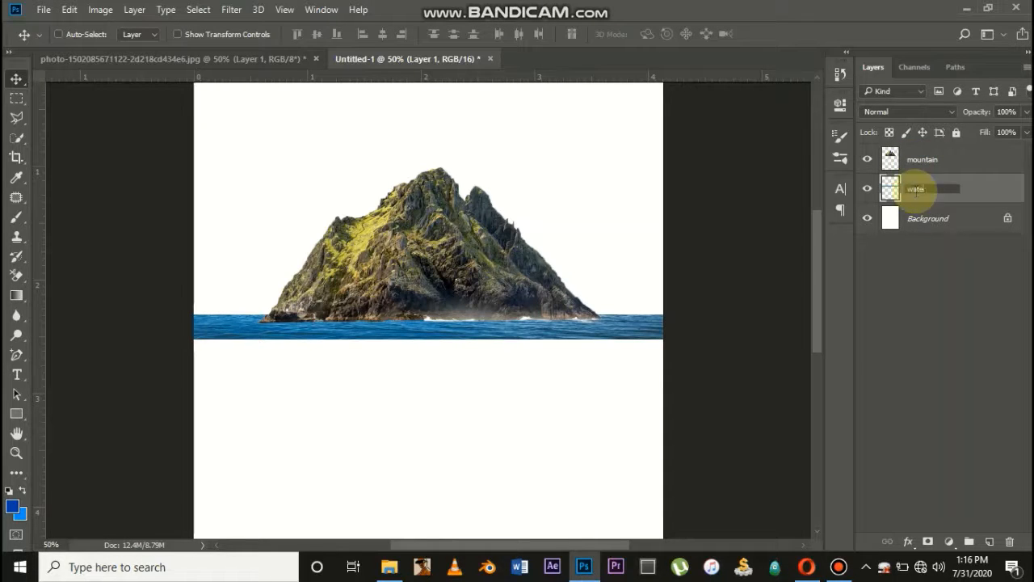
{"action": "type", "text": "water top"}
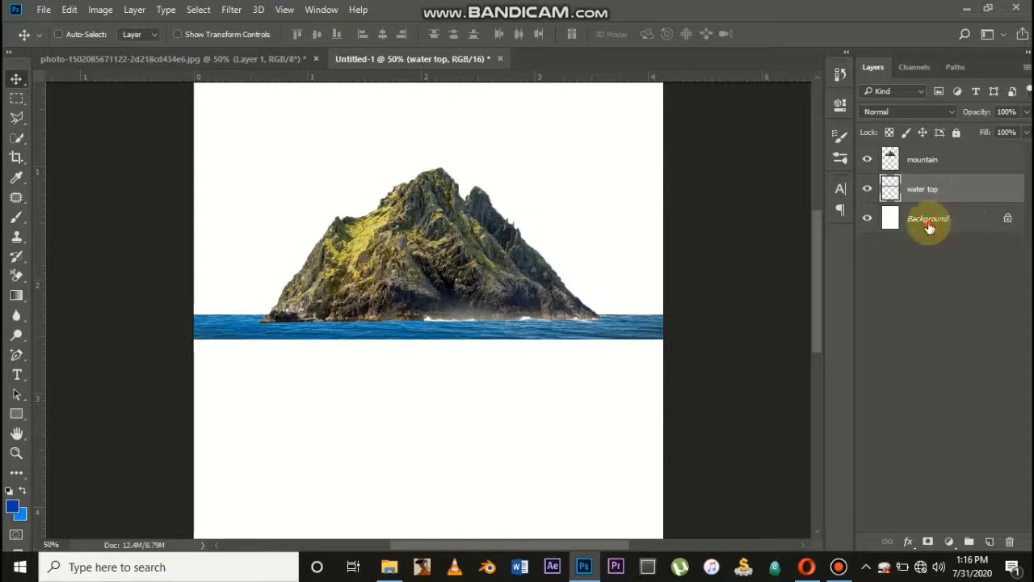
{"action": "left_click", "coordinate": [929, 225]}
{"action": "key", "text": "ctrl+minus"}
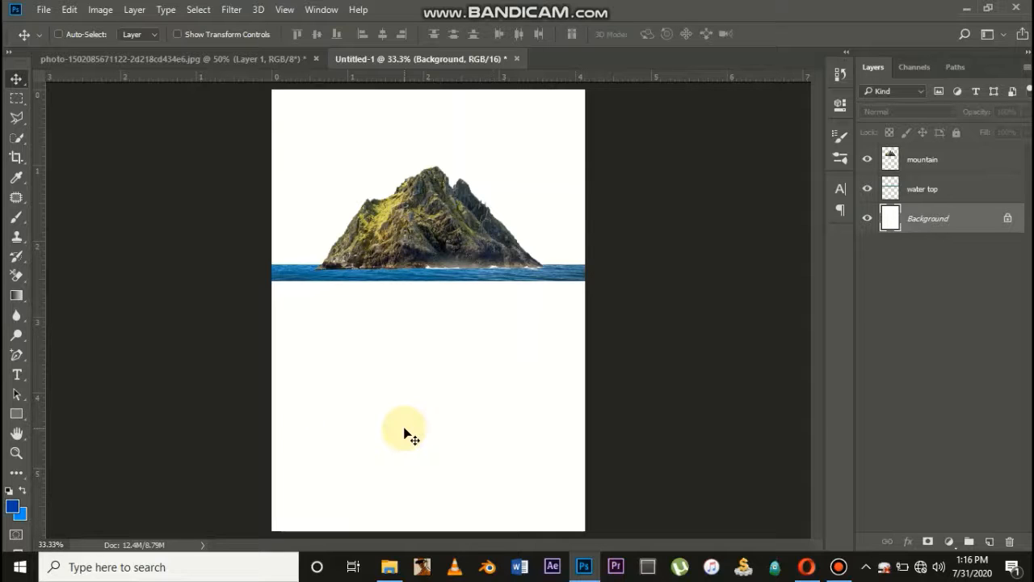
{"action": "left_click", "coordinate": [390, 566]}
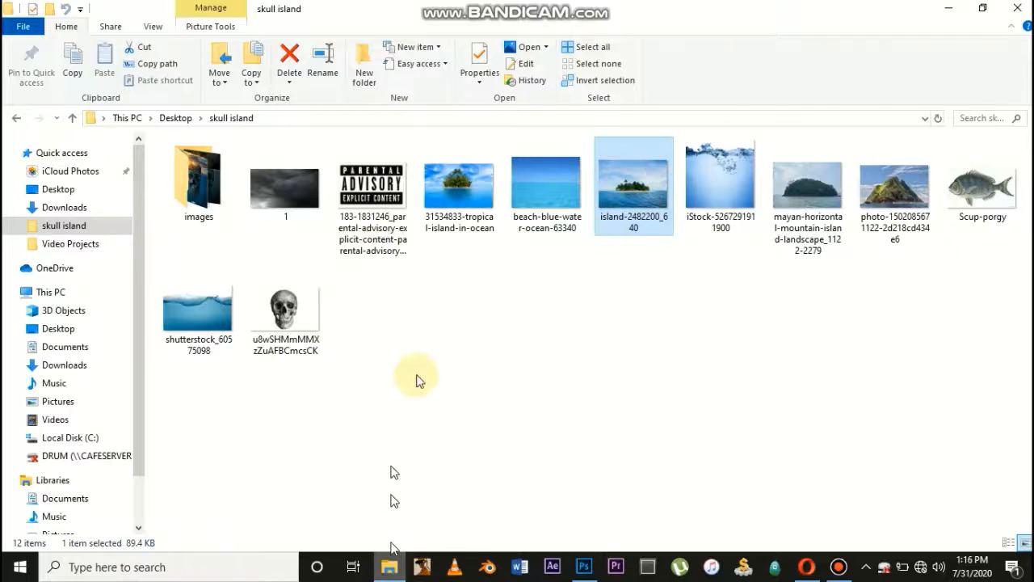
{"action": "left_click_drag", "start_coordinate": [723, 186], "coordinate": [473, 386]}
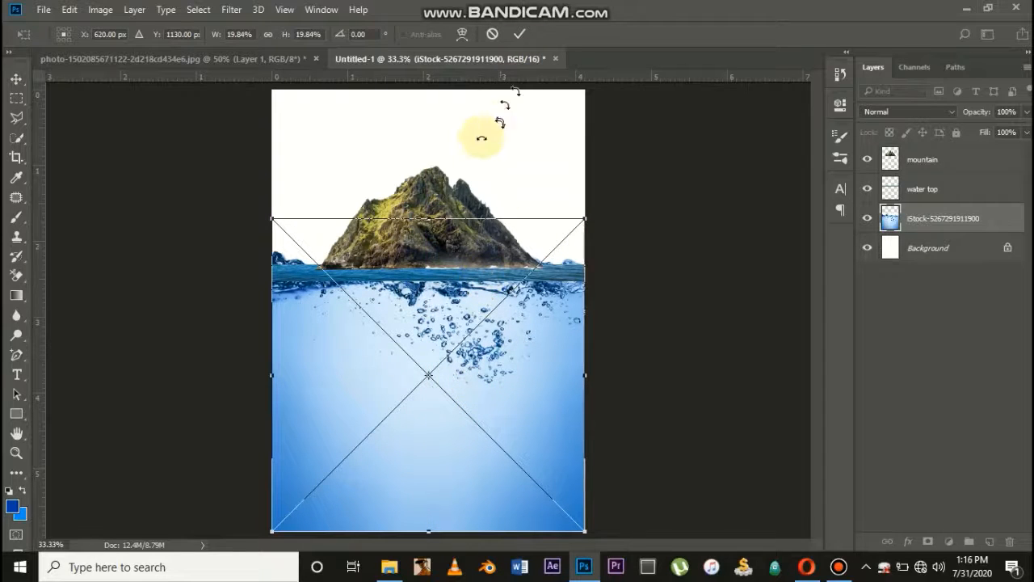
{"action": "left_click_drag", "start_coordinate": [428, 217], "coordinate": [438, 154]}
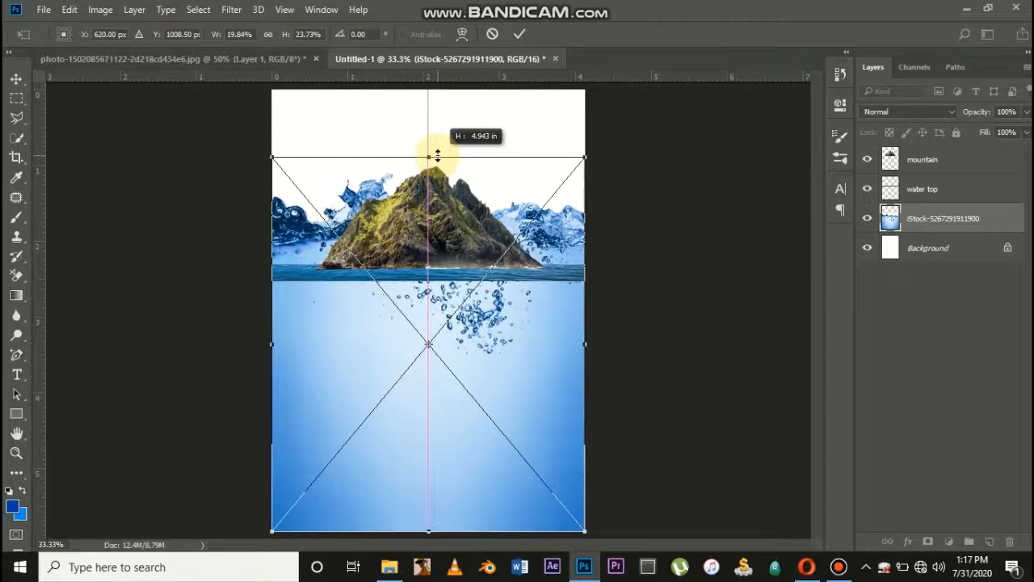
{"action": "left_click", "coordinate": [519, 34]}
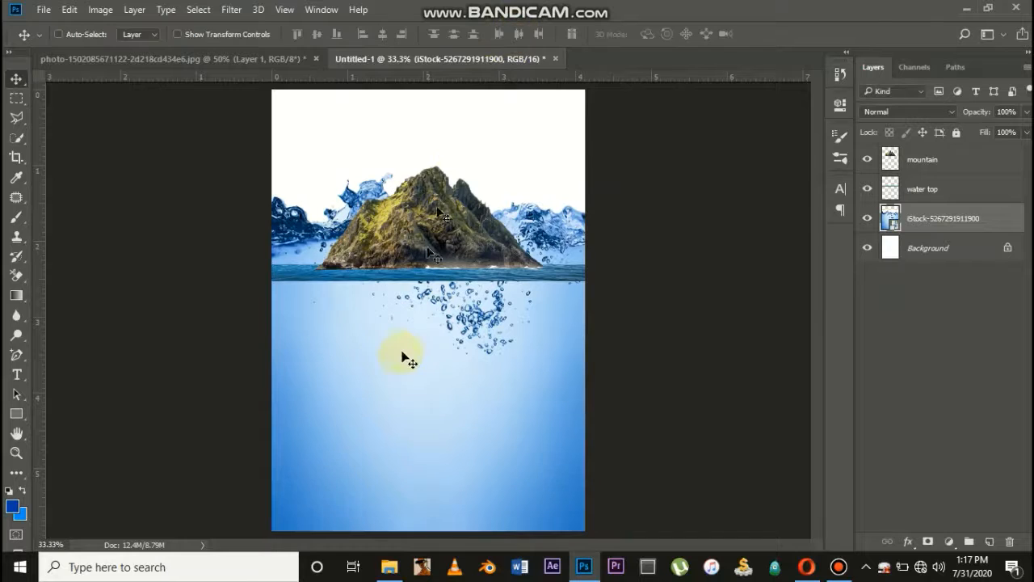
Rasterize the placed underwater image layer
{"action": "key", "text": "ctrl+plus"}
{"action": "right_click", "coordinate": [918, 220]}
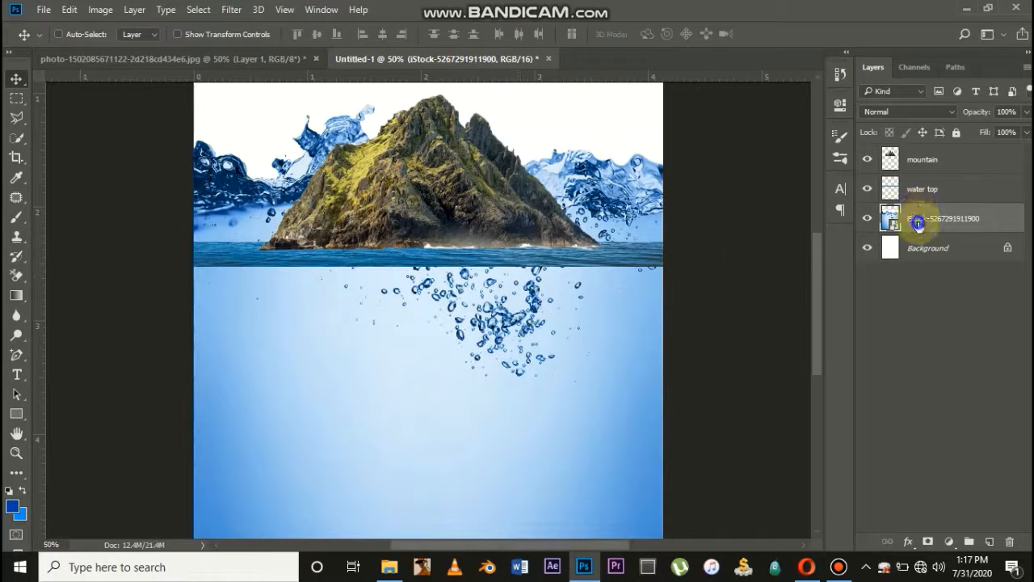
{"action": "left_click", "coordinate": [683, 334]}
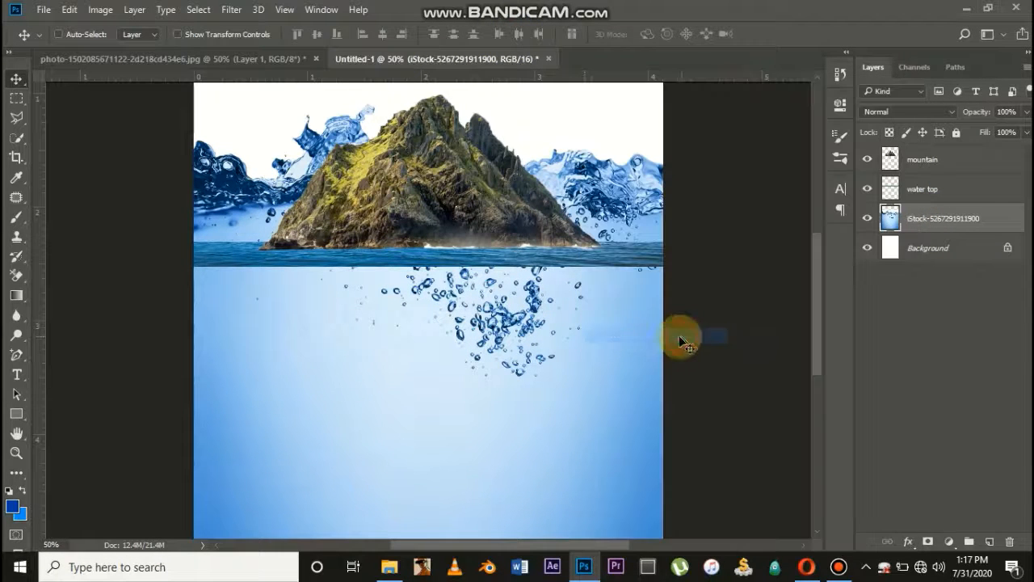
Using the Clone Stamp with a 400 px brush, cover the small bubbles in the left part of the underwater area with clear water
{"action": "left_click", "coordinate": [16, 243]}
{"action": "left_click", "coordinate": [77, 236]}
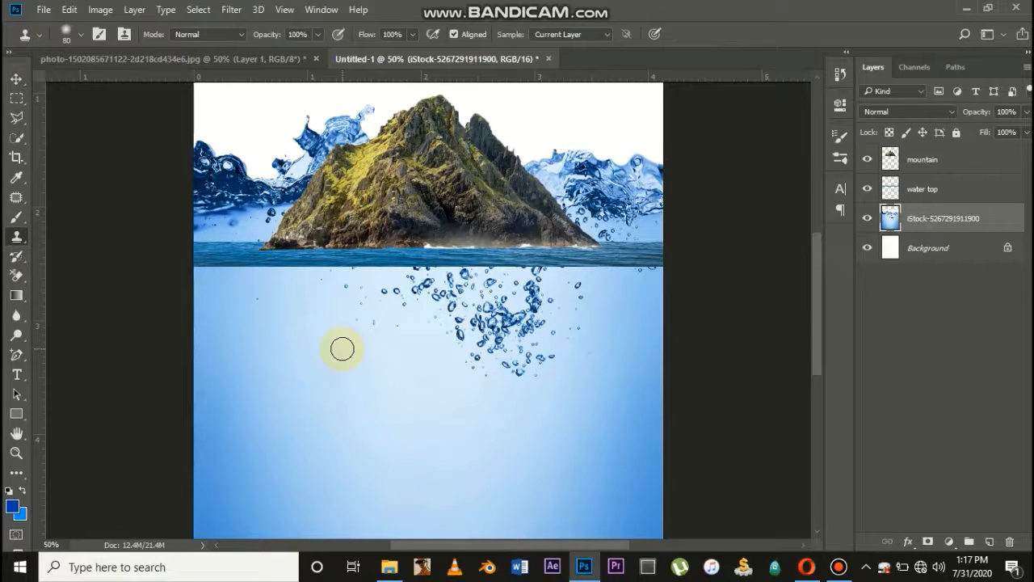
{"action": "key", "text": "bracketright"}
{"action": "key", "text": "bracketright"}
{"action": "key", "text": "bracketright"}
{"action": "key", "text": "bracketright"}
{"action": "key", "text": "bracketright"}
{"action": "key", "text": "bracketright"}
{"action": "key", "text": "bracketright"}
{"action": "key", "text": "bracketright"}
{"action": "key", "text": "bracketright"}
{"action": "key", "text": "bracketright"}
{"action": "key", "text": "bracketright"}
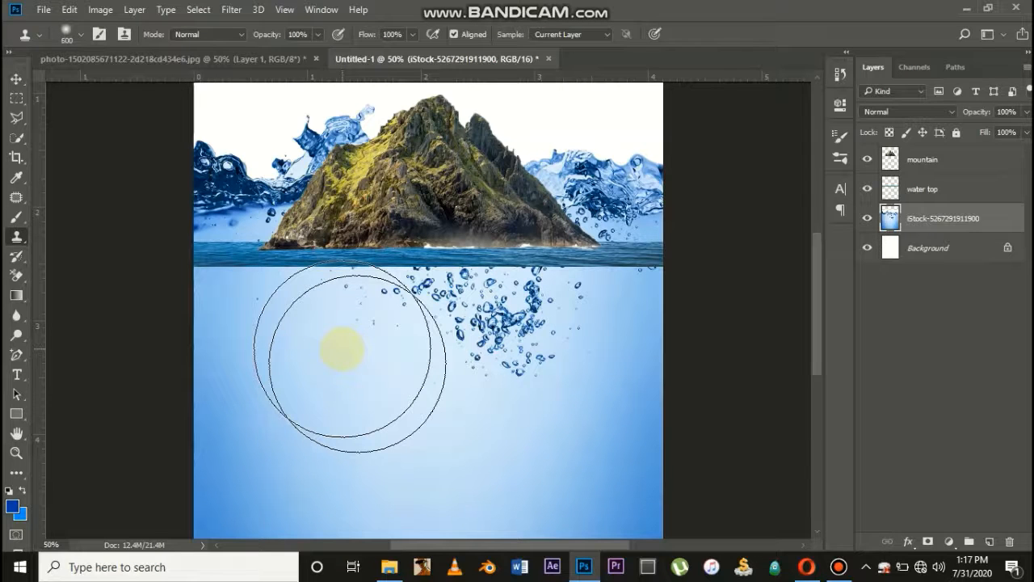
{"action": "key", "text": "bracketleft"}
{"action": "key", "text": "bracketleft"}
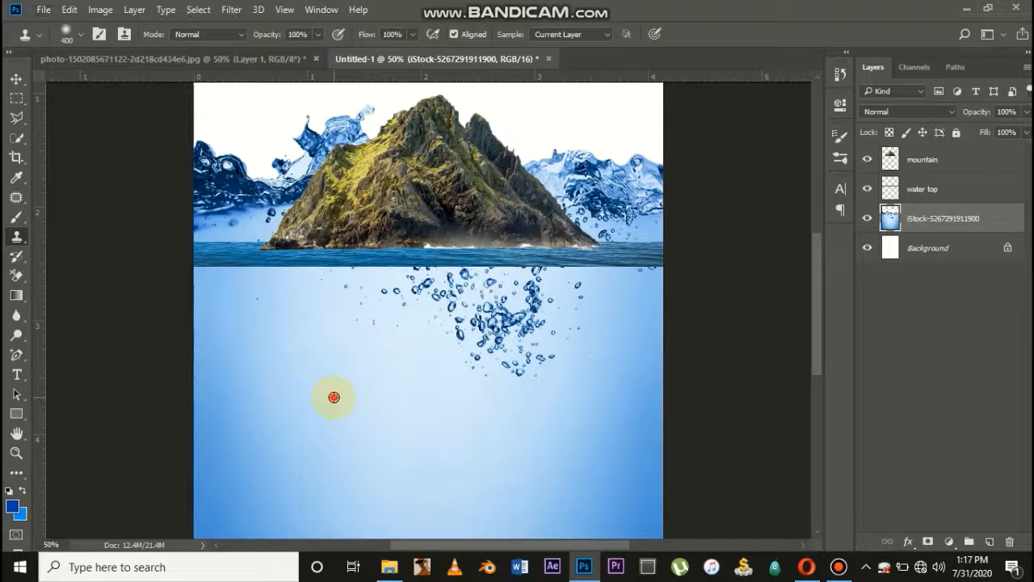
{"action": "left_click", "coordinate": [334, 397], "text": "alt"}
{"action": "left_click", "coordinate": [350, 338]}
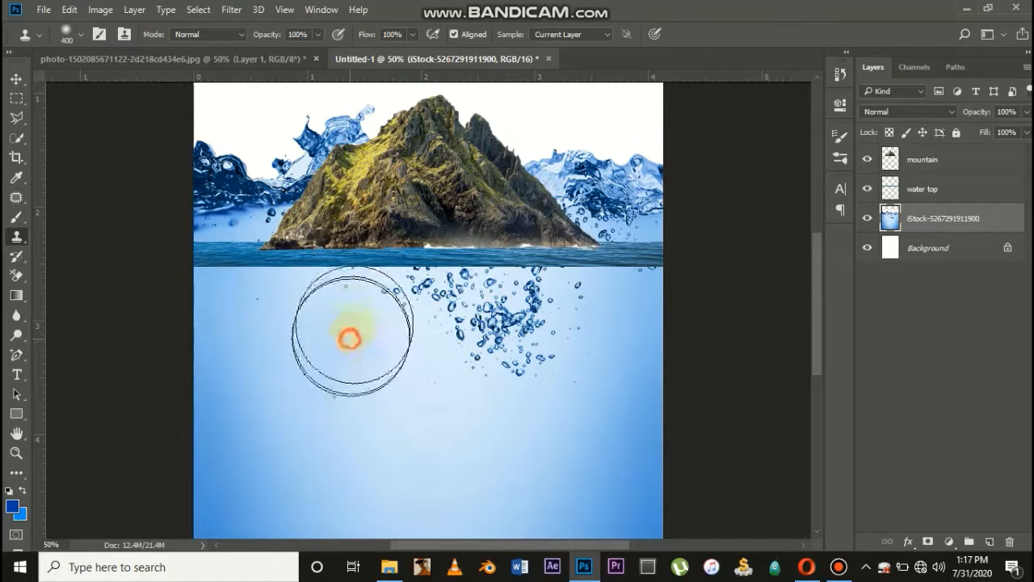
{"action": "left_click", "coordinate": [331, 424]}
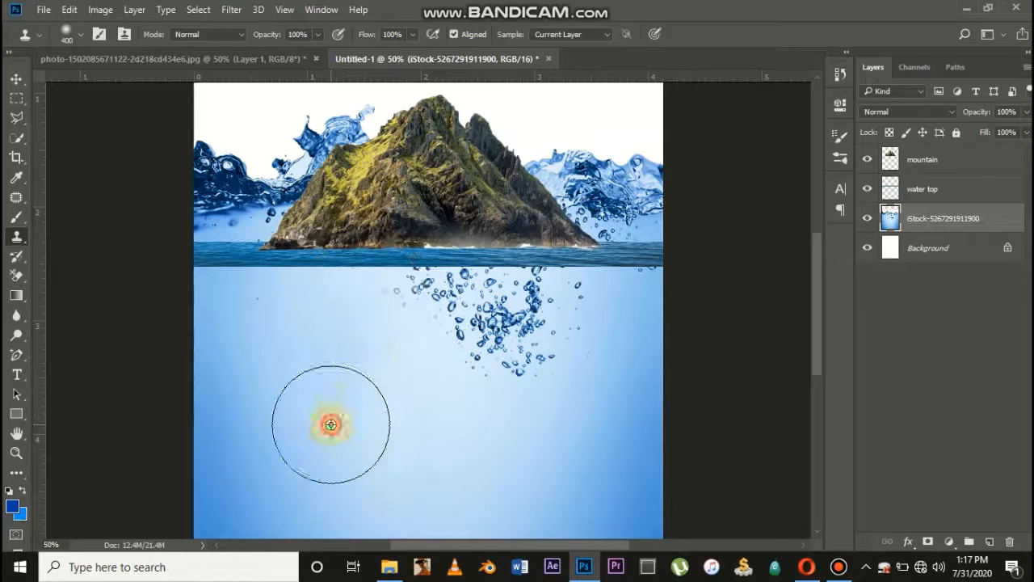
{"action": "mouse_move", "coordinate": [351, 347]}
{"action": "left_mouse_down"}
{"action": "mouse_move", "coordinate": [351, 365]}
{"action": "mouse_move", "coordinate": [354, 275]}
{"action": "left_mouse_up"}
{"action": "left_click", "coordinate": [328, 393], "text": "alt"}
{"action": "left_click", "coordinate": [291, 365]}
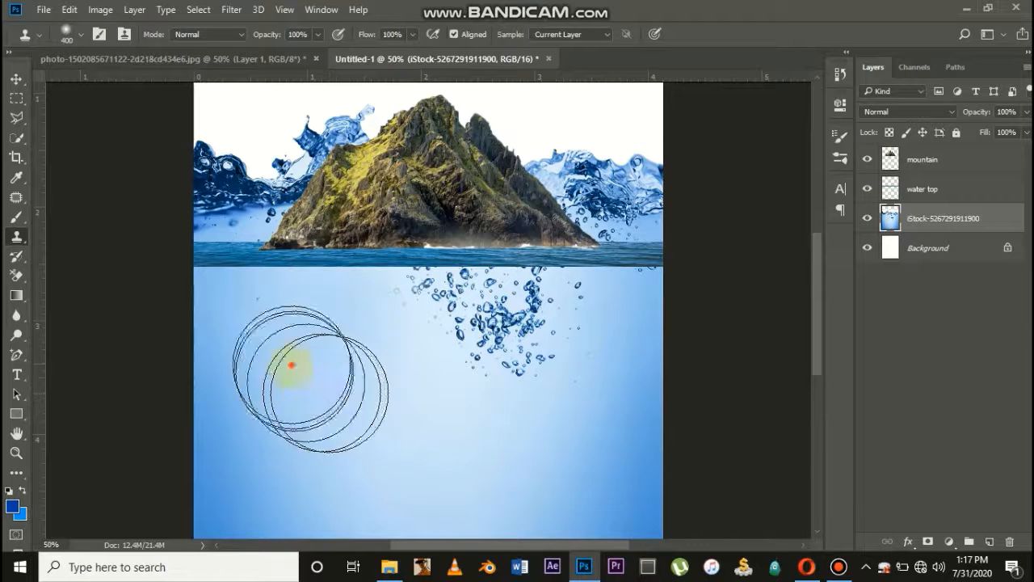
{"action": "left_click", "coordinate": [347, 390]}
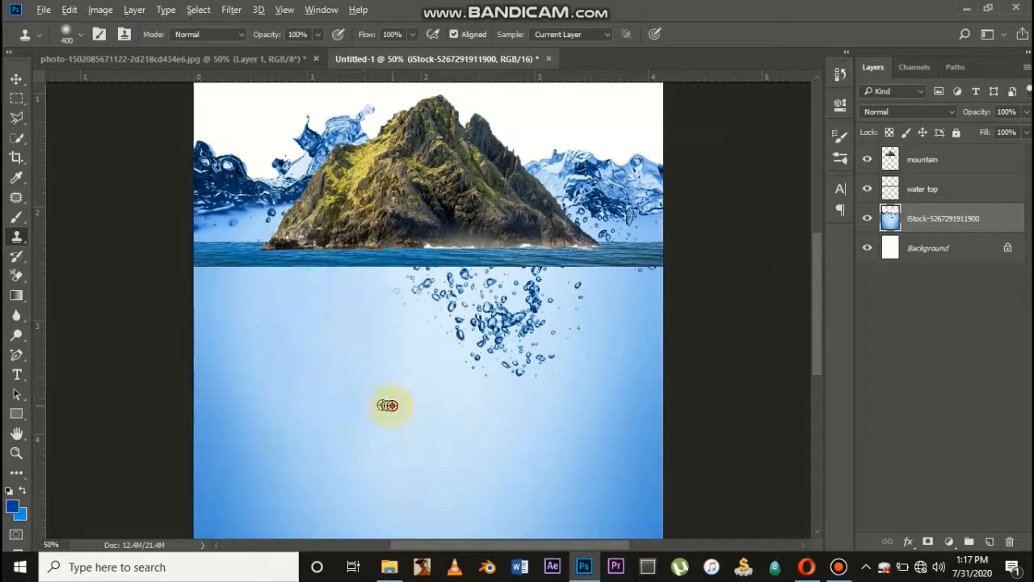
Clone clear water over the remaining bubbles in the middle and along the right side of the underwater area
{"action": "left_click", "coordinate": [392, 406], "text": "alt"}
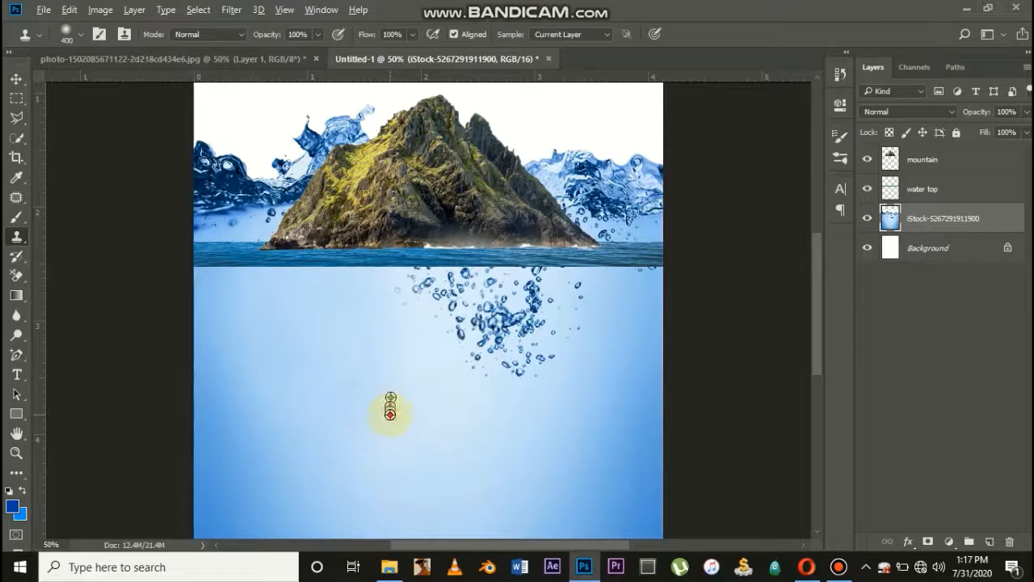
{"action": "mouse_move", "coordinate": [394, 406]}
{"action": "left_mouse_down"}
{"action": "mouse_move", "coordinate": [442, 276]}
{"action": "mouse_move", "coordinate": [409, 396]}
{"action": "mouse_move", "coordinate": [390, 401]}
{"action": "mouse_move", "coordinate": [445, 331]}
{"action": "mouse_move", "coordinate": [449, 271]}
{"action": "mouse_move", "coordinate": [403, 398]}
{"action": "mouse_move", "coordinate": [384, 414]}
{"action": "mouse_move", "coordinate": [442, 384]}
{"action": "mouse_move", "coordinate": [450, 269]}
{"action": "mouse_move", "coordinate": [393, 380]}
{"action": "left_mouse_up"}
{"action": "left_click", "coordinate": [384, 413], "text": "alt"}
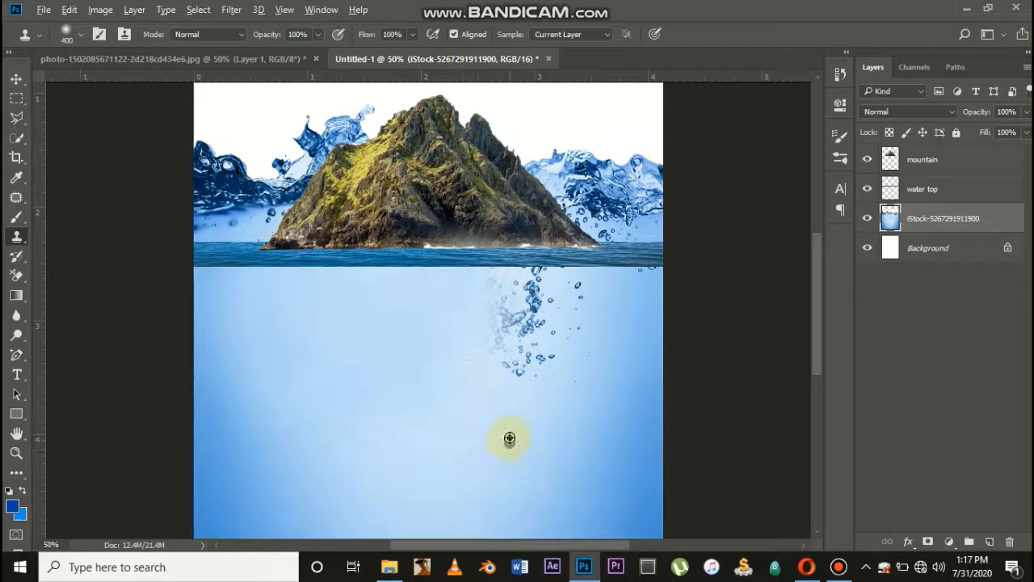
{"action": "left_click_drag", "start_coordinate": [510, 438], "coordinate": [534, 315]}
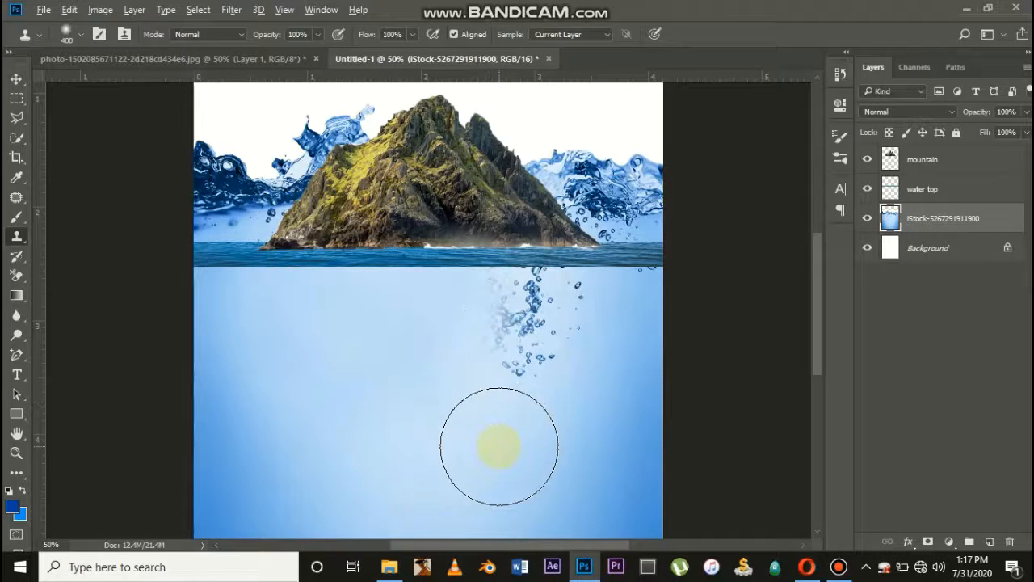
{"action": "mouse_move", "coordinate": [494, 450]}
{"action": "left_mouse_down"}
{"action": "mouse_move", "coordinate": [523, 371]}
{"action": "mouse_move", "coordinate": [524, 324]}
{"action": "mouse_move", "coordinate": [543, 356]}
{"action": "left_mouse_up"}
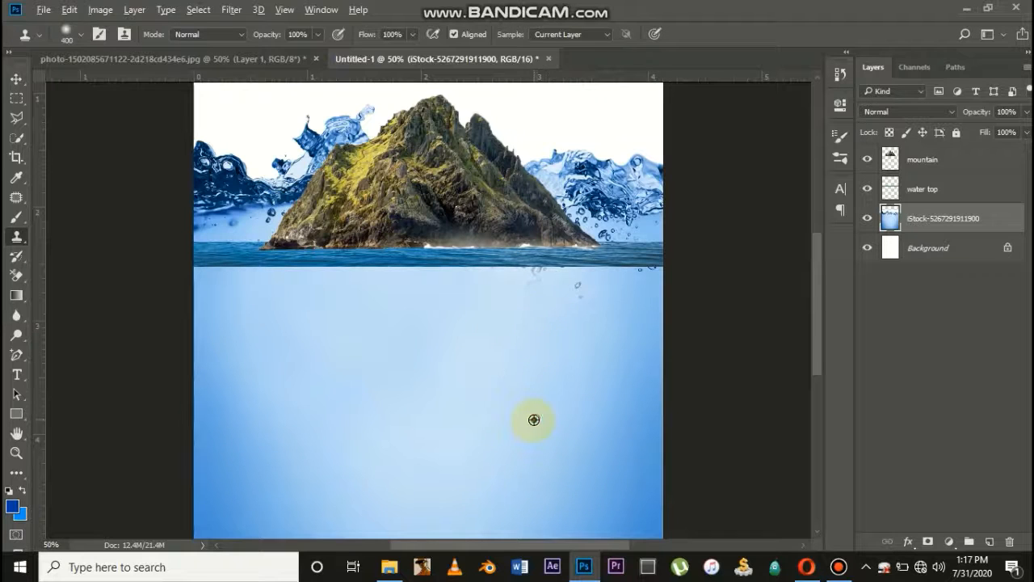
{"action": "mouse_move", "coordinate": [533, 420]}
{"action": "left_mouse_down"}
{"action": "mouse_move", "coordinate": [581, 308]}
{"action": "mouse_move", "coordinate": [529, 293]}
{"action": "left_mouse_up"}
{"action": "left_click", "coordinate": [459, 414], "text": "alt"}
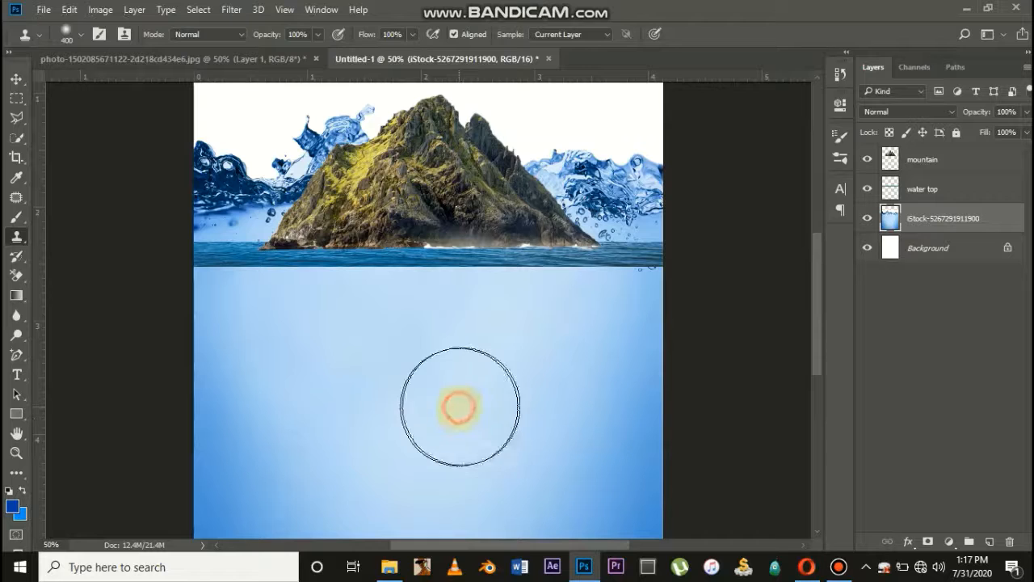
{"action": "mouse_move", "coordinate": [612, 312]}
{"action": "left_mouse_down"}
{"action": "mouse_move", "coordinate": [612, 359]}
{"action": "mouse_move", "coordinate": [628, 282]}
{"action": "mouse_move", "coordinate": [574, 358]}
{"action": "mouse_move", "coordinate": [613, 270]}
{"action": "left_mouse_up"}
{"action": "left_click", "coordinate": [575, 357], "text": "alt"}
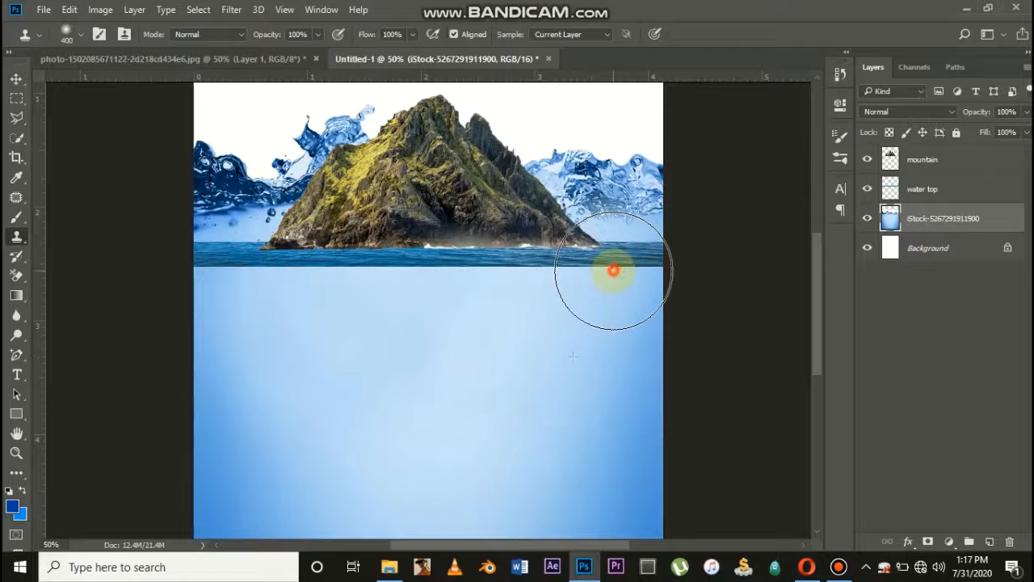
Clone clear water along the waterline and over the lower part of the splashes on both sides of the mountain
{"action": "left_click", "coordinate": [441, 350], "text": "alt"}
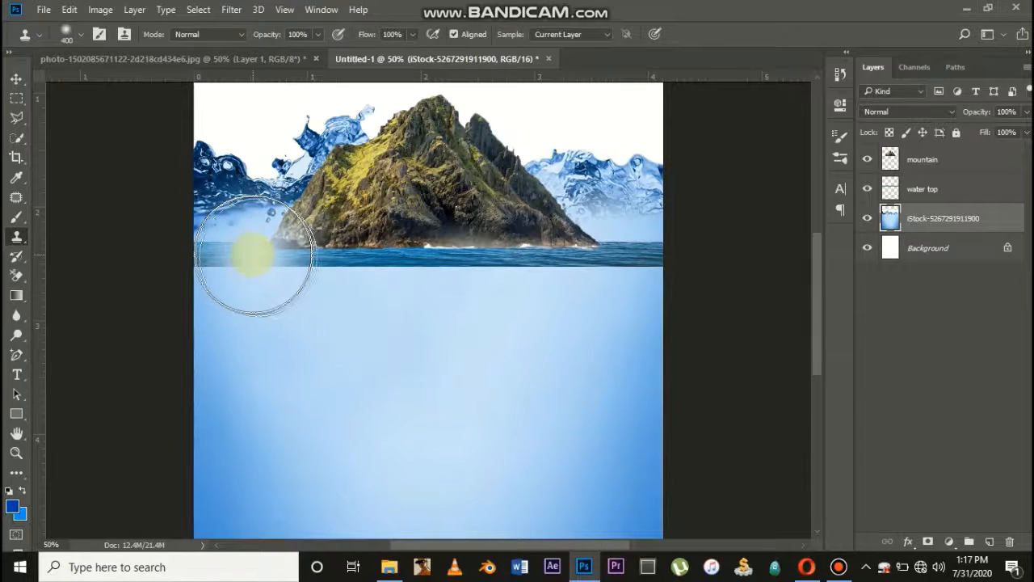
{"action": "mouse_move", "coordinate": [253, 256]}
{"action": "left_mouse_down"}
{"action": "mouse_move", "coordinate": [513, 262]}
{"action": "mouse_move", "coordinate": [462, 267]}
{"action": "mouse_move", "coordinate": [474, 245]}
{"action": "mouse_move", "coordinate": [642, 335]}
{"action": "left_mouse_up"}
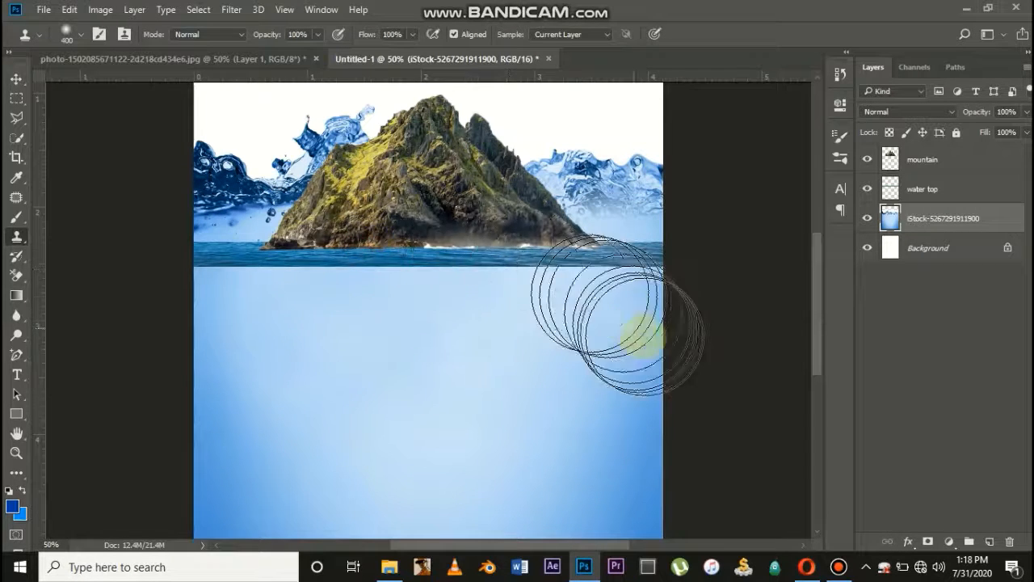
{"action": "left_click", "coordinate": [622, 328], "text": "alt"}
{"action": "mouse_move", "coordinate": [638, 299]}
{"action": "left_mouse_down"}
{"action": "mouse_move", "coordinate": [649, 253]}
{"action": "mouse_move", "coordinate": [611, 243]}
{"action": "left_mouse_up"}
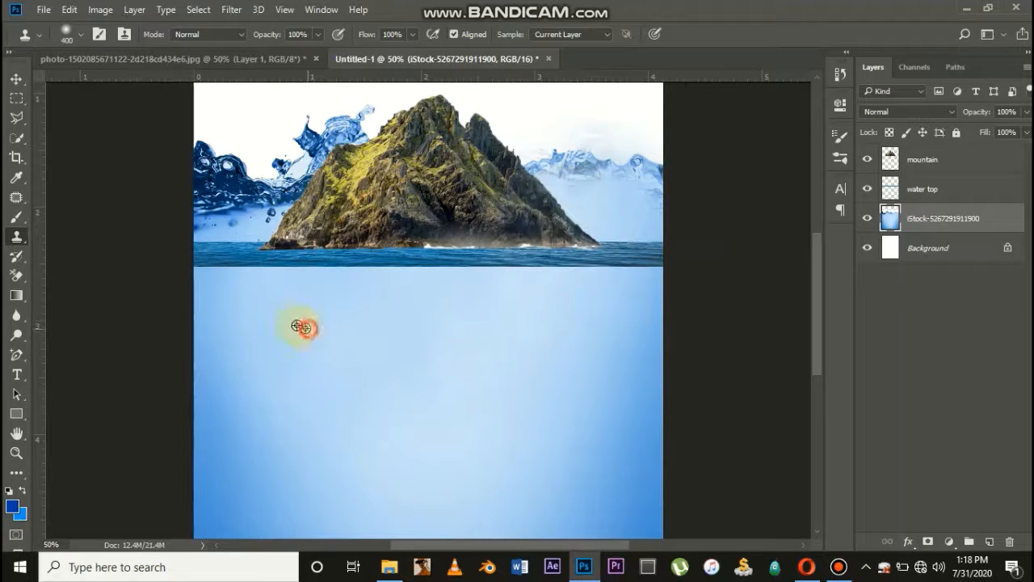
{"action": "mouse_move", "coordinate": [239, 304]}
{"action": "left_mouse_down"}
{"action": "mouse_move", "coordinate": [221, 235]}
{"action": "mouse_move", "coordinate": [336, 376]}
{"action": "left_mouse_up"}
{"action": "scroll", "coordinate": [335, 376], "scroll_direction": "up", "scroll_amount": 3}
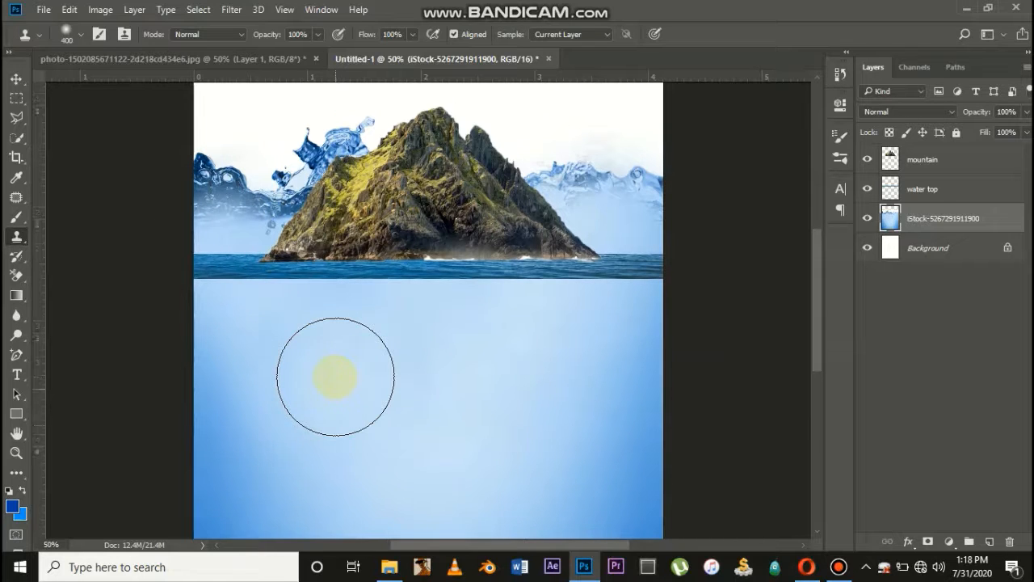
Delete the splashes above the waterline from the underwater layer using a rectangular selection, and clear the selection
{"action": "left_click", "coordinate": [23, 96]}
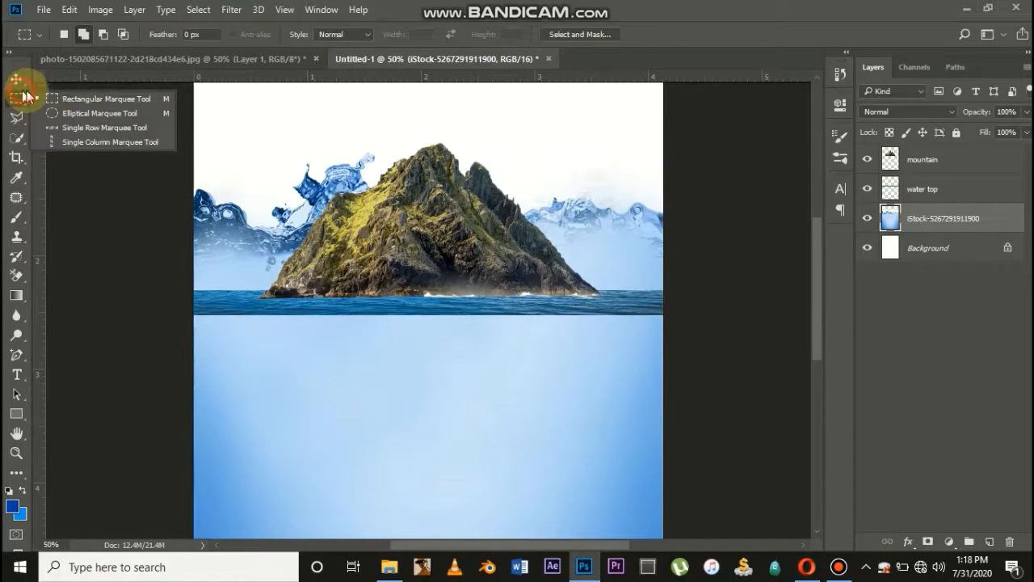
{"action": "left_click", "coordinate": [121, 103]}
{"action": "mouse_move", "coordinate": [158, 126]}
{"action": "left_mouse_down"}
{"action": "mouse_move", "coordinate": [457, 291]}
{"action": "mouse_move", "coordinate": [615, 283]}
{"action": "mouse_move", "coordinate": [680, 293]}
{"action": "left_mouse_up"}
{"action": "key", "text": "Delete"}
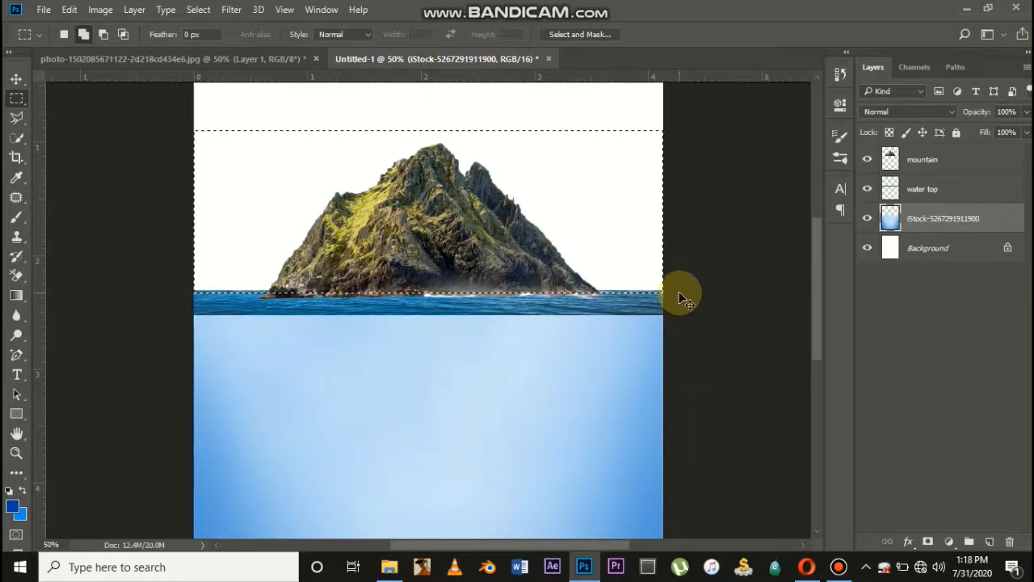
{"action": "key", "text": "ctrl+d"}
{"action": "key", "text": "ctrl+minus"}
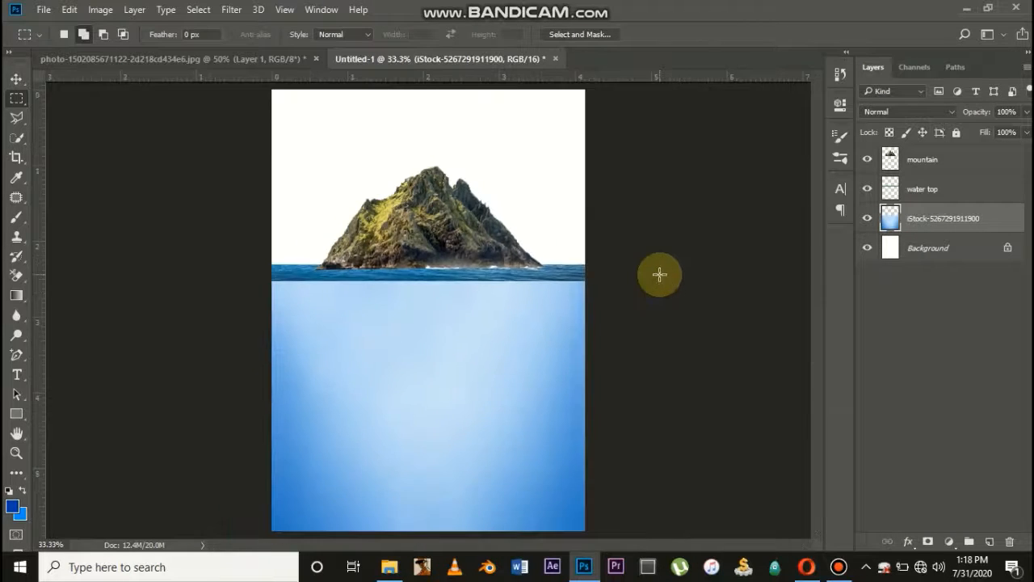
{"action": "key", "text": "ctrl+minus"}
{"action": "key", "text": "ctrl+plus"}
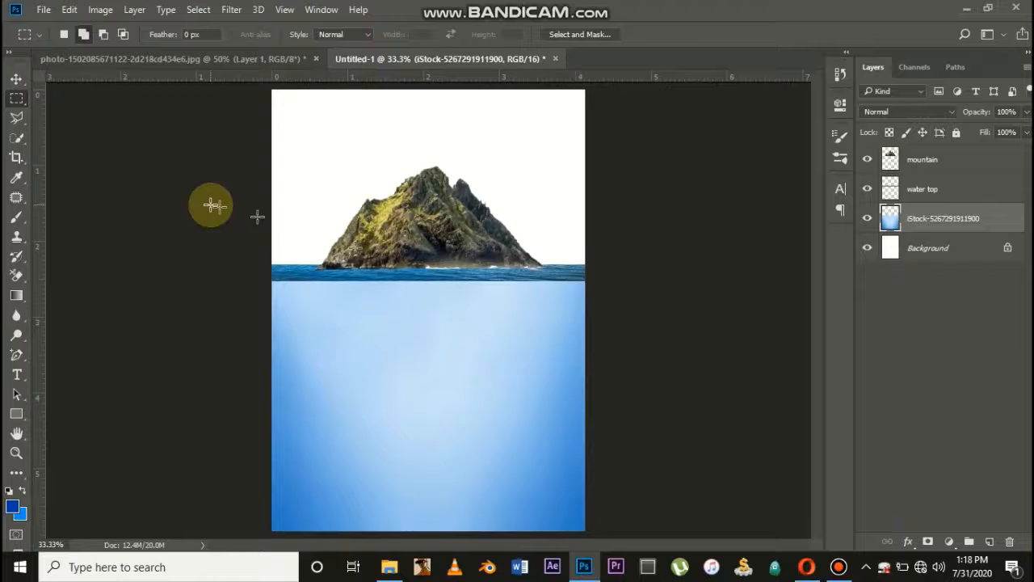
Switch to the Move tool and make the Background layer active
{"action": "left_click", "coordinate": [19, 80]}
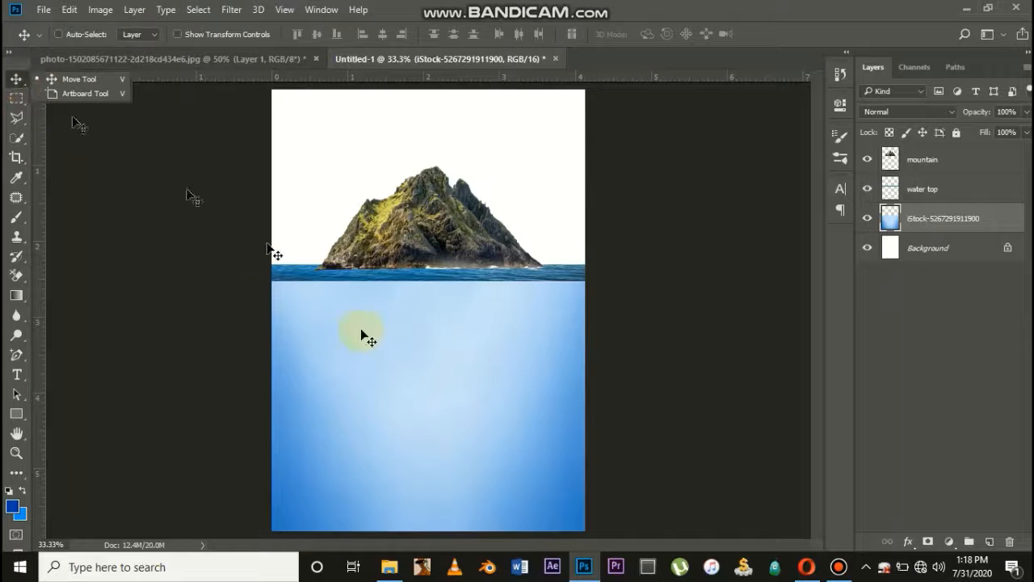
{"action": "left_click", "coordinate": [101, 78]}
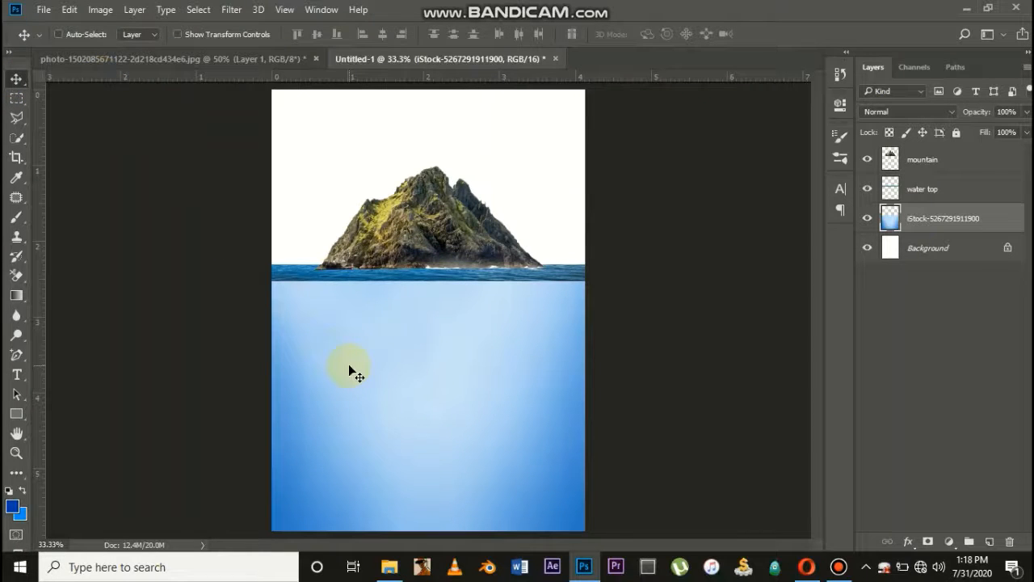
{"action": "left_click", "coordinate": [951, 255]}
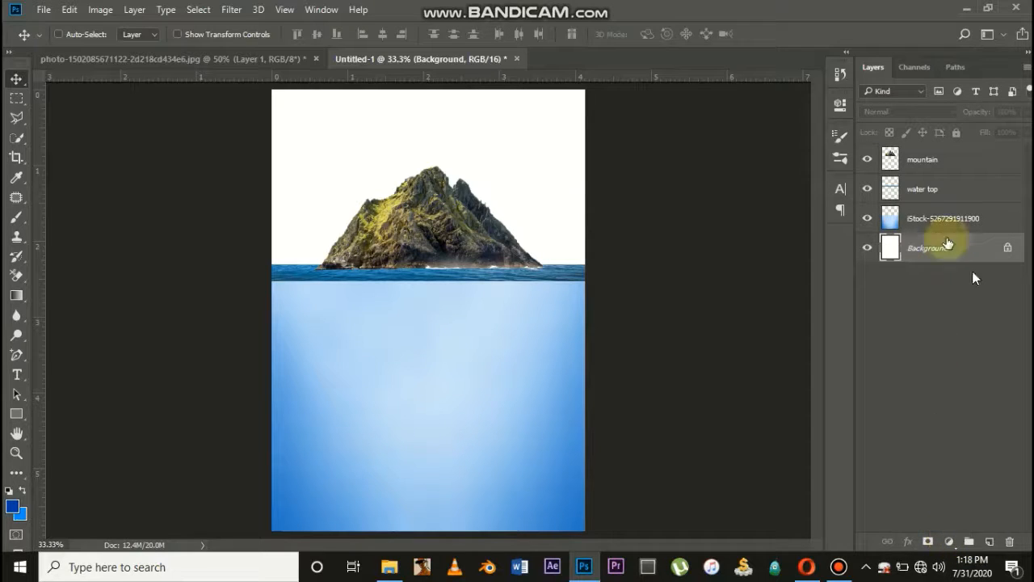
{"action": "left_click", "coordinate": [892, 218], "text": "ctrl"}
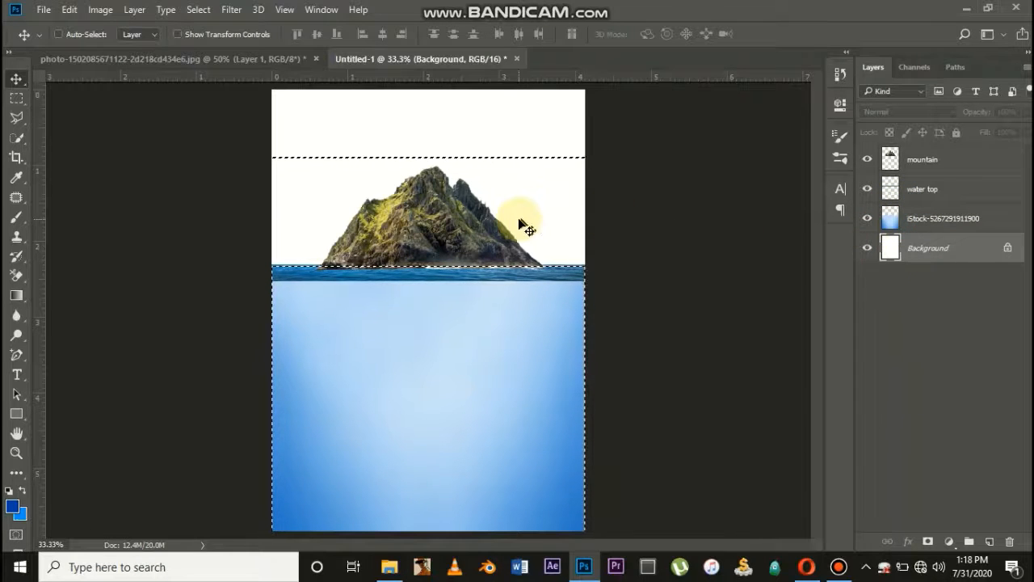
{"action": "left_click_drag", "start_coordinate": [524, 226], "coordinate": [452, 165]}
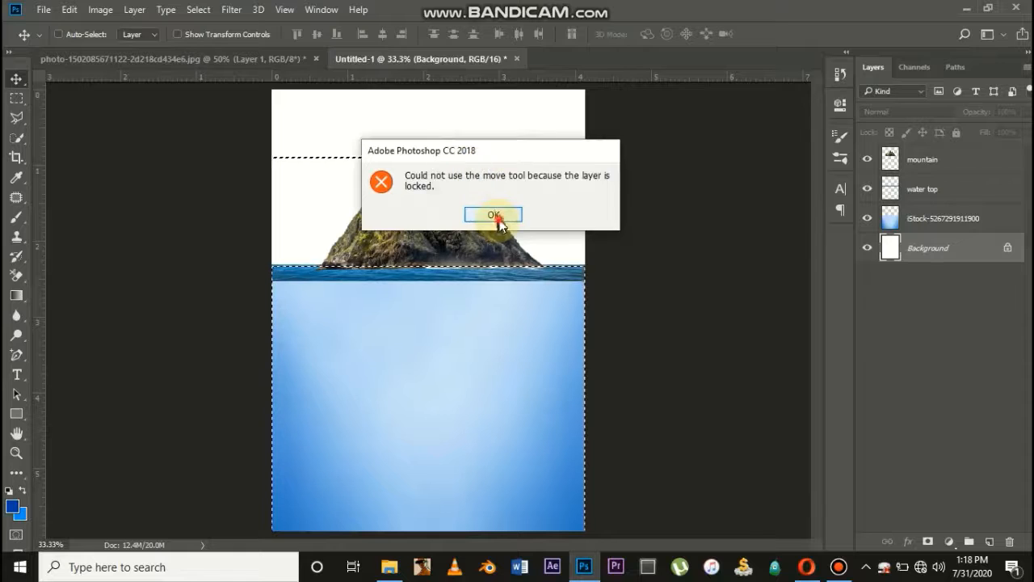
{"action": "left_click", "coordinate": [493, 215]}
{"action": "key", "text": "ctrl+d"}
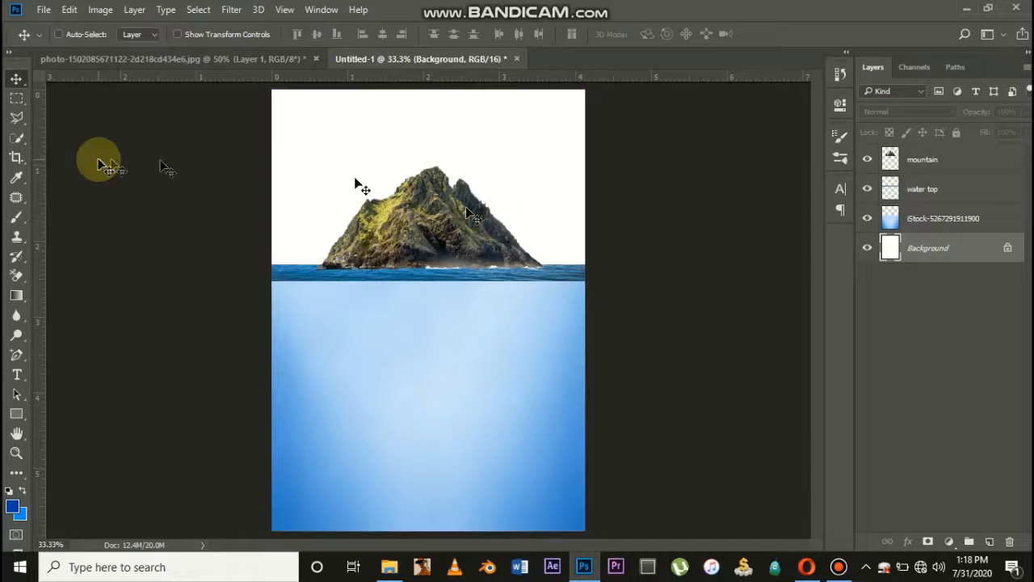
{"action": "left_click", "coordinate": [16, 97]}
{"action": "left_click_drag", "start_coordinate": [272, 101], "coordinate": [609, 239]}
{"action": "key", "text": "shift+F5"}
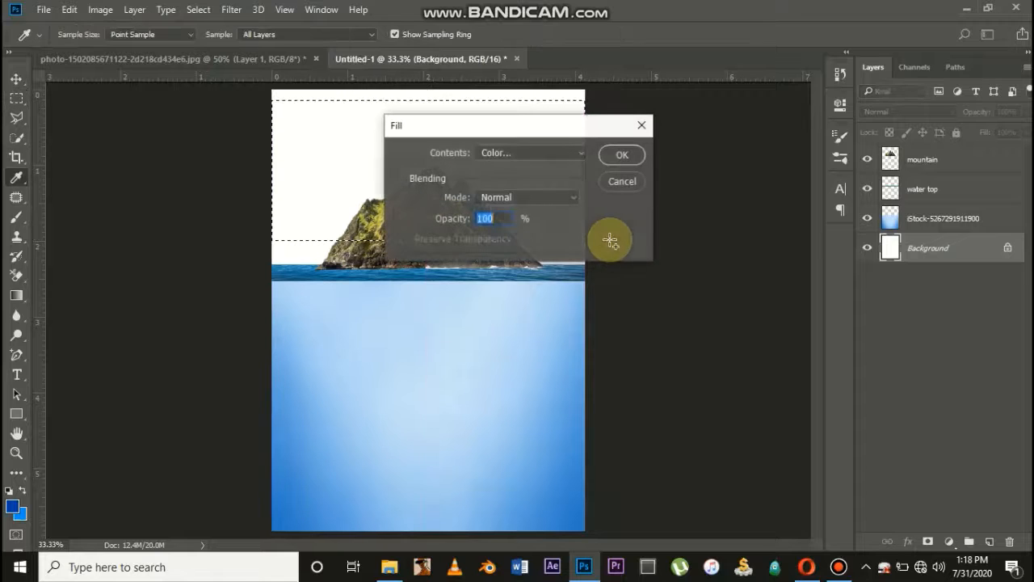
{"action": "left_click", "coordinate": [622, 189]}
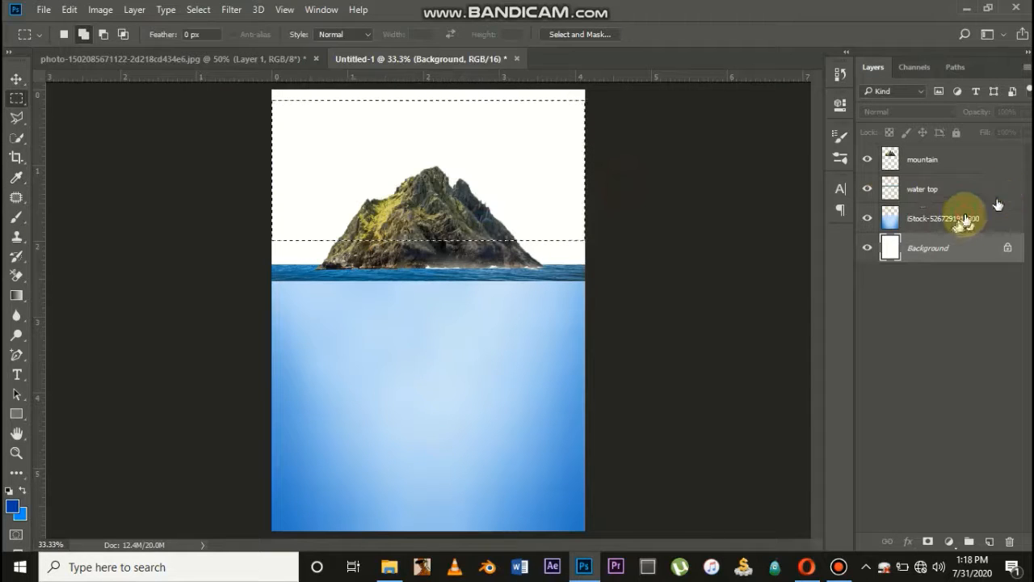
{"action": "left_click", "coordinate": [967, 216]}
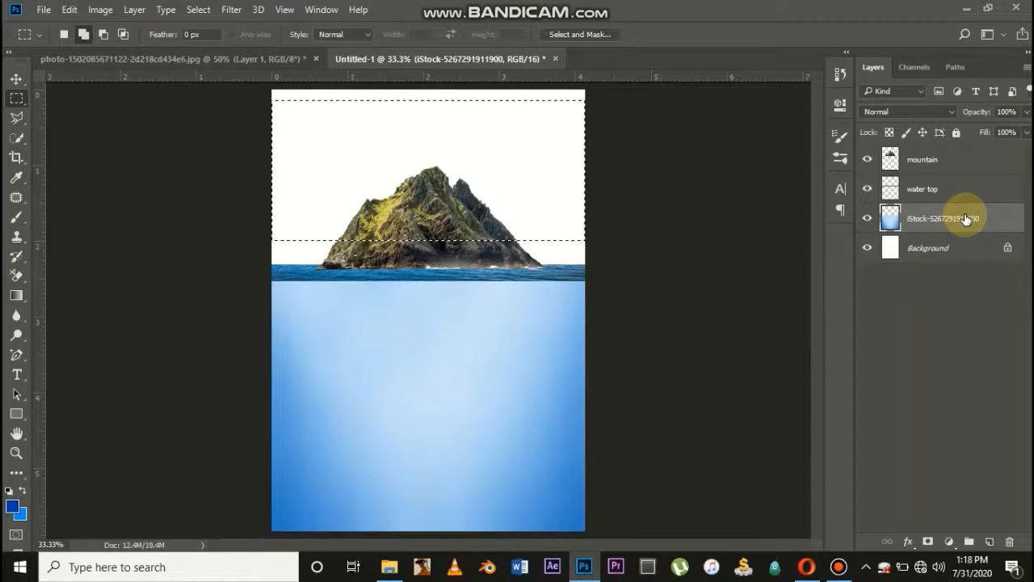
{"action": "left_click", "coordinate": [927, 247]}
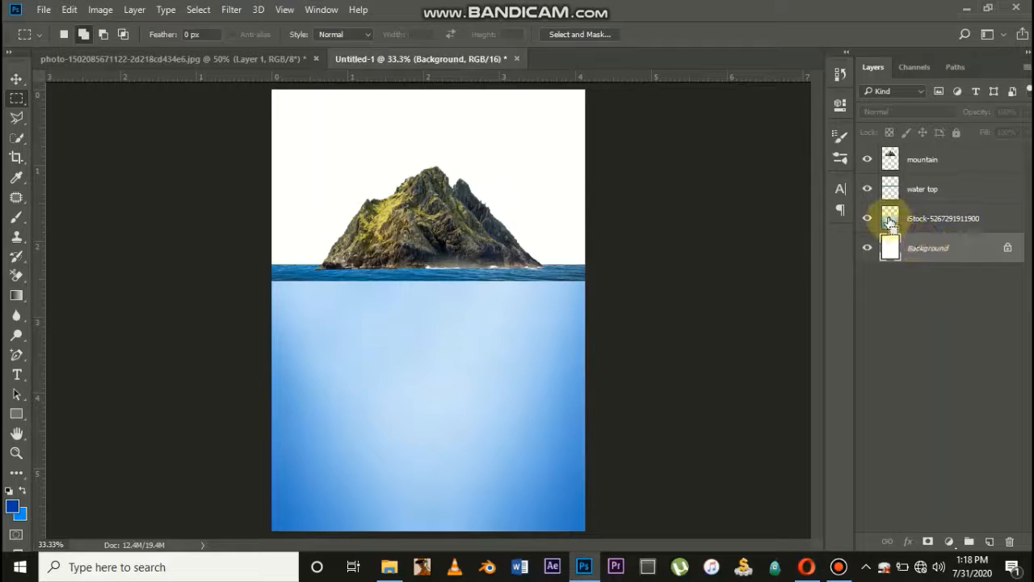
Add a Solid Color fill beneath the underwater layer, limited to that layer's outline, using a blue sampled from the sea strip
{"action": "left_click", "coordinate": [889, 222], "text": "ctrl"}
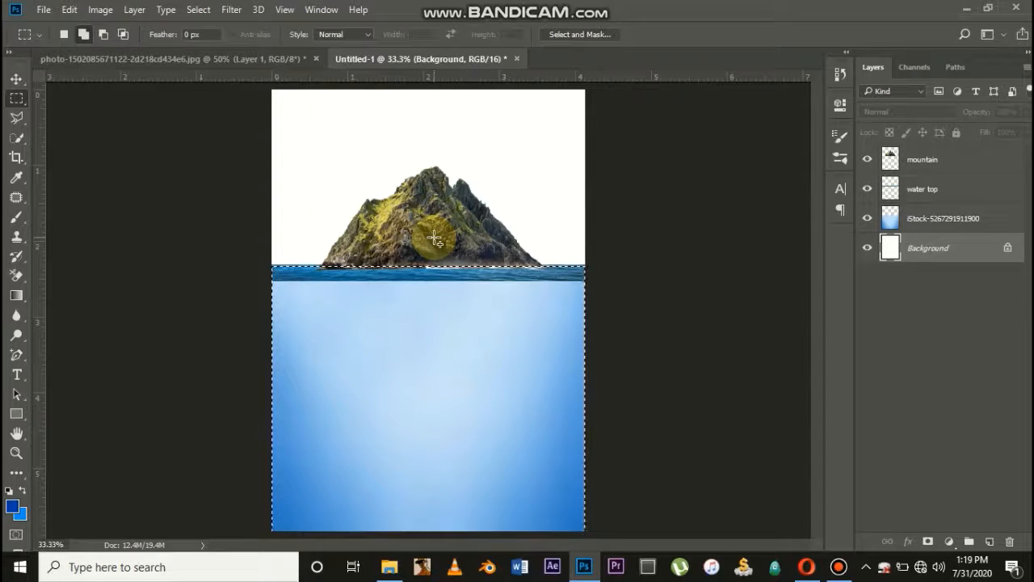
{"action": "left_click", "coordinate": [949, 542]}
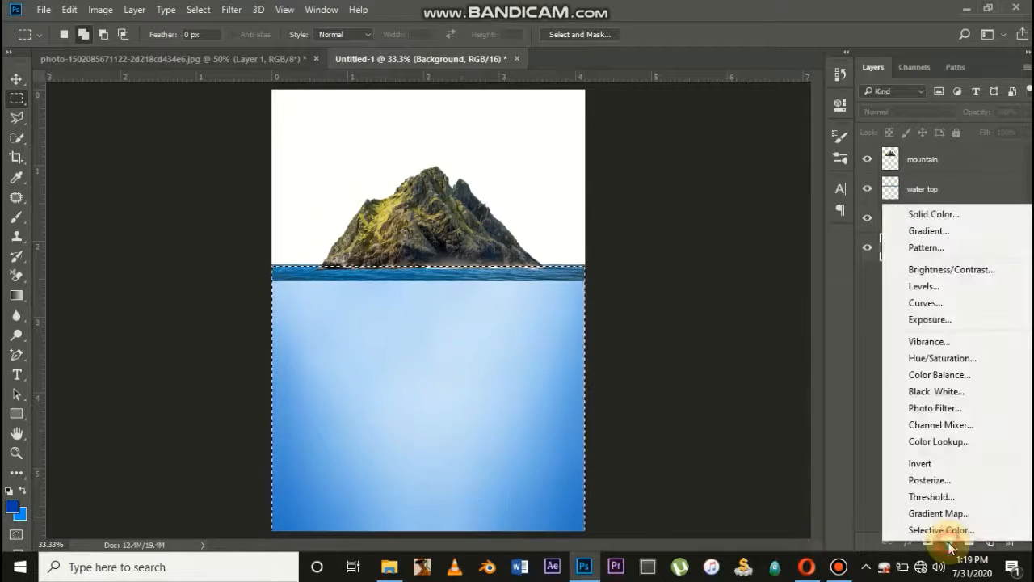
{"action": "left_click", "coordinate": [938, 215]}
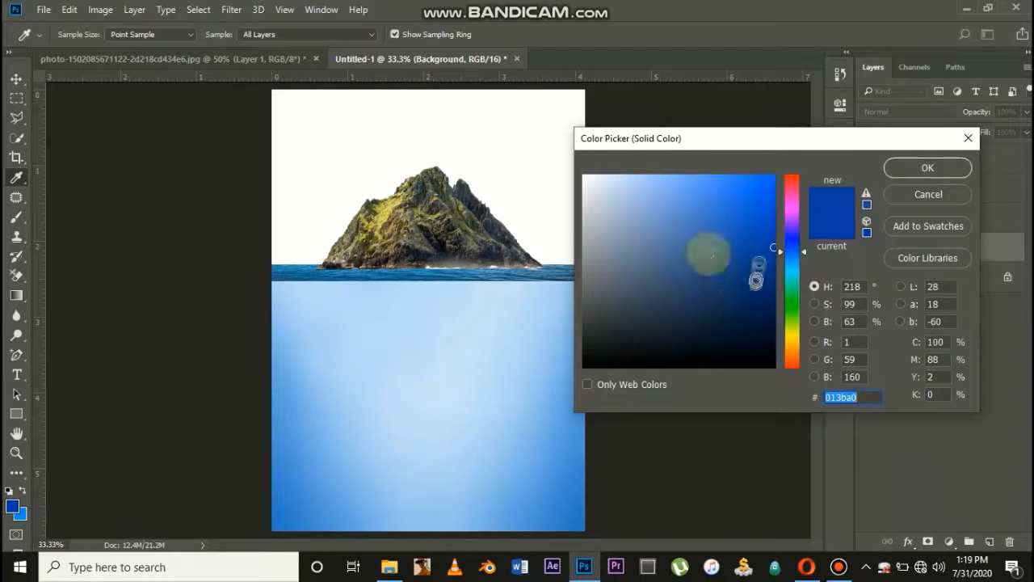
{"action": "left_click", "coordinate": [307, 268]}
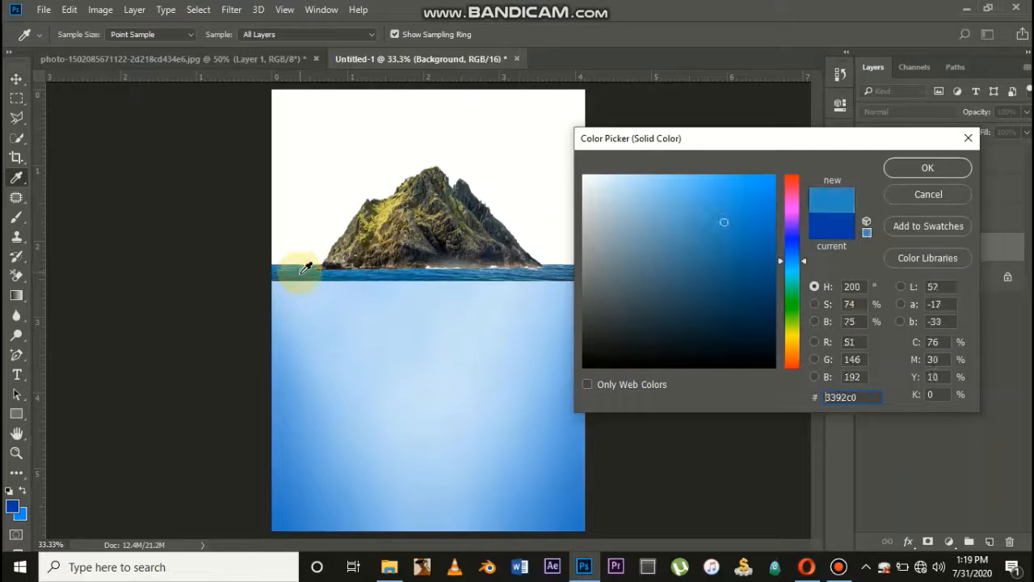
{"action": "left_click", "coordinate": [307, 269]}
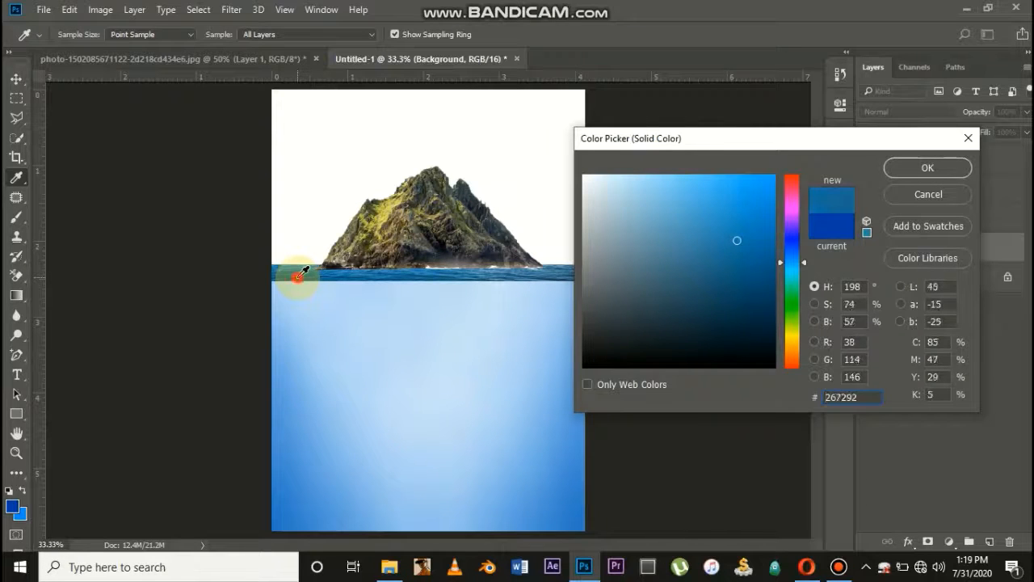
{"action": "left_click", "coordinate": [909, 165]}
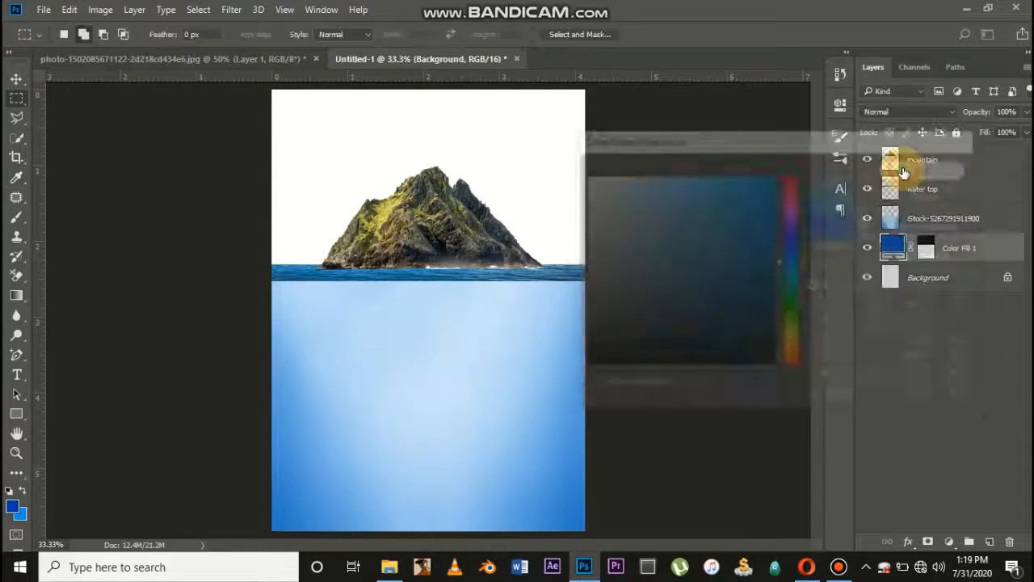
Set the blend mode of the underwater image layer to Overlay
{"action": "left_click", "coordinate": [960, 248]}
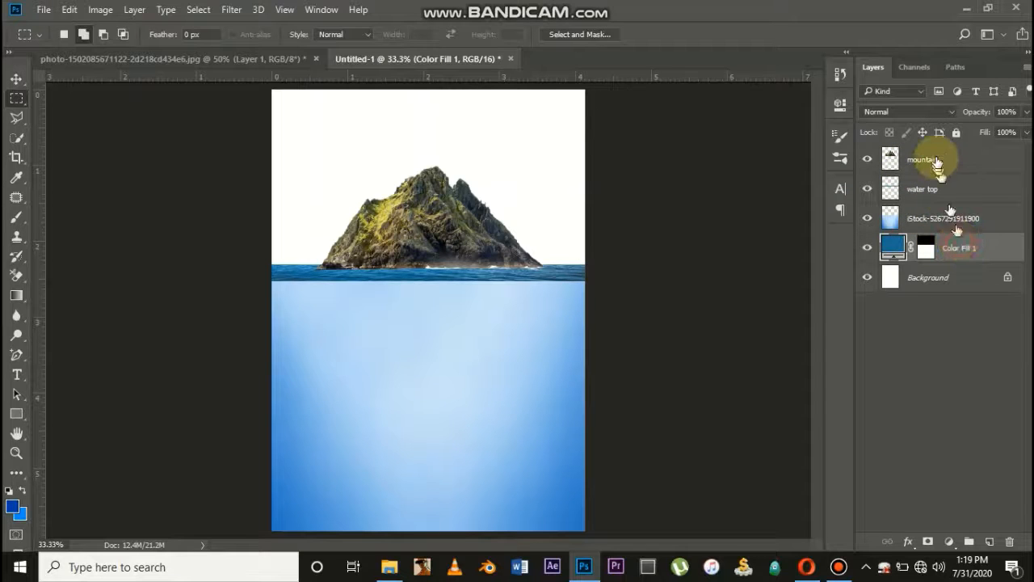
{"action": "left_click", "coordinate": [932, 216]}
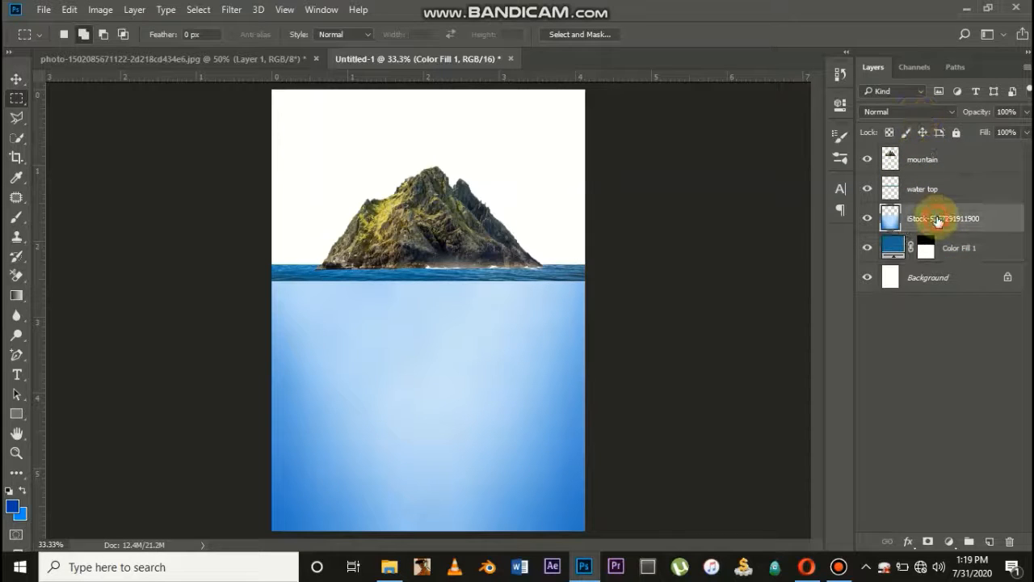
{"action": "left_click", "coordinate": [930, 113]}
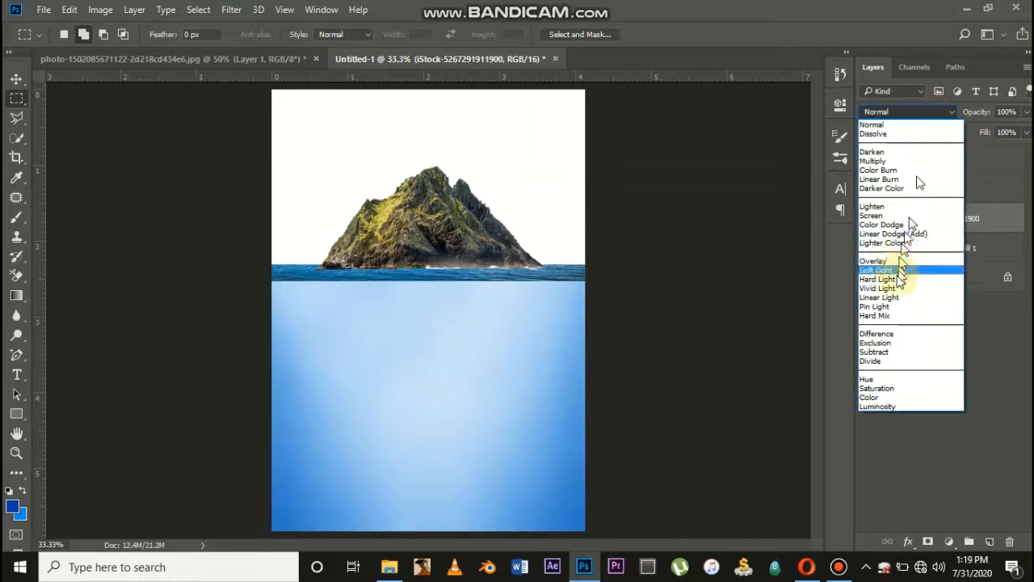
{"action": "left_click", "coordinate": [905, 261]}
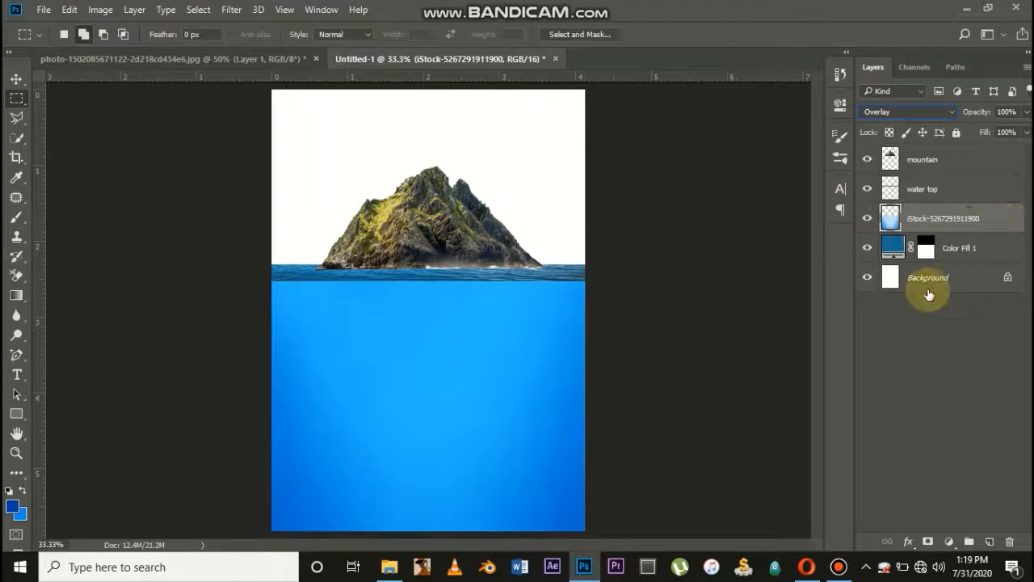
Add a black (000000) Solid Color fill above the underwater layer, masked to the underwater area, and lower its opacity to 63%
{"action": "left_click", "coordinate": [926, 247], "text": "ctrl"}
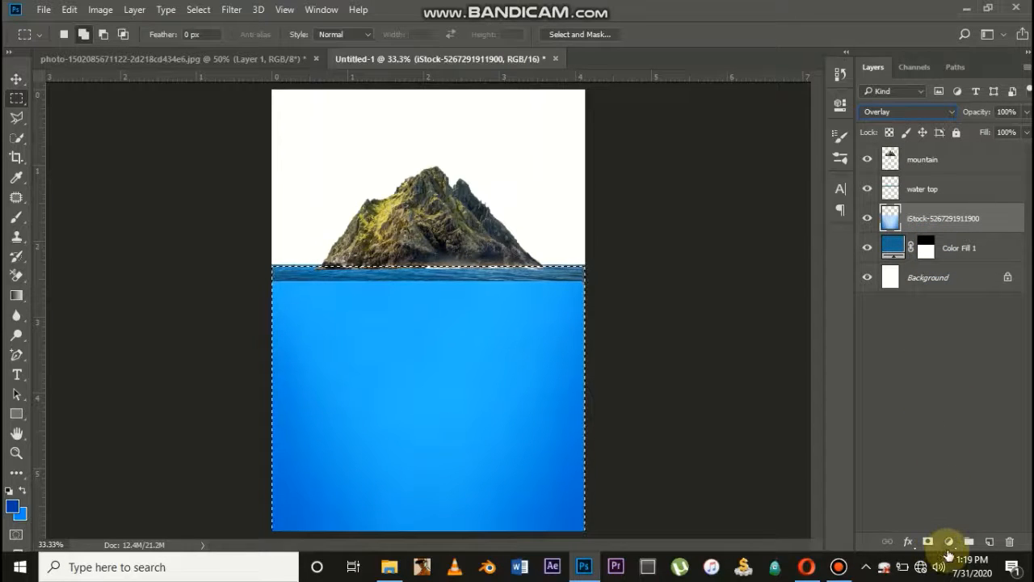
{"action": "left_click", "coordinate": [949, 542]}
{"action": "left_click", "coordinate": [934, 222]}
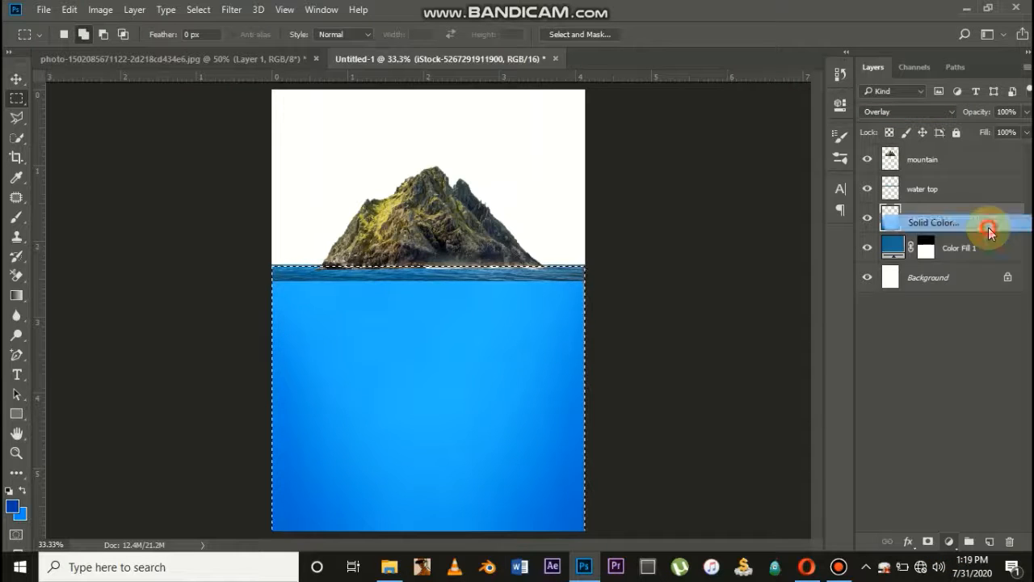
{"action": "left_click", "coordinate": [741, 299]}
{"action": "left_click_drag", "start_coordinate": [751, 311], "coordinate": [807, 403]}
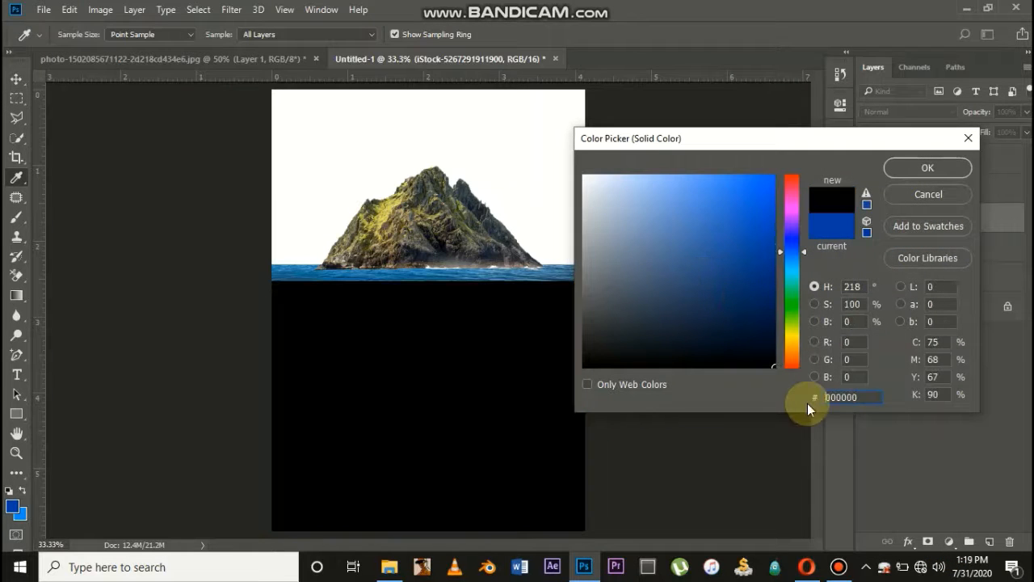
{"action": "left_click", "coordinate": [918, 168]}
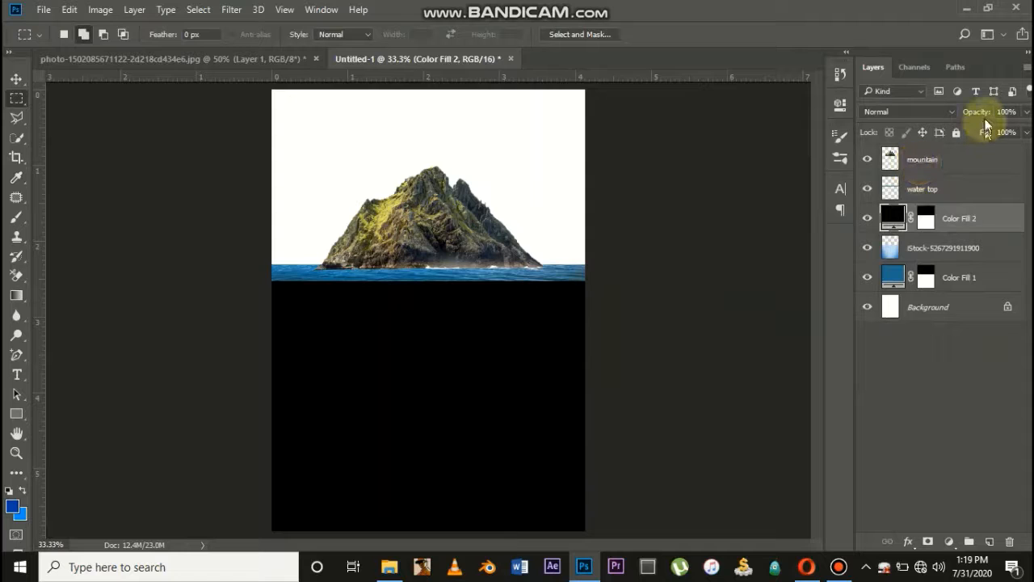
{"action": "left_click_drag", "start_coordinate": [967, 117], "coordinate": [976, 118]}
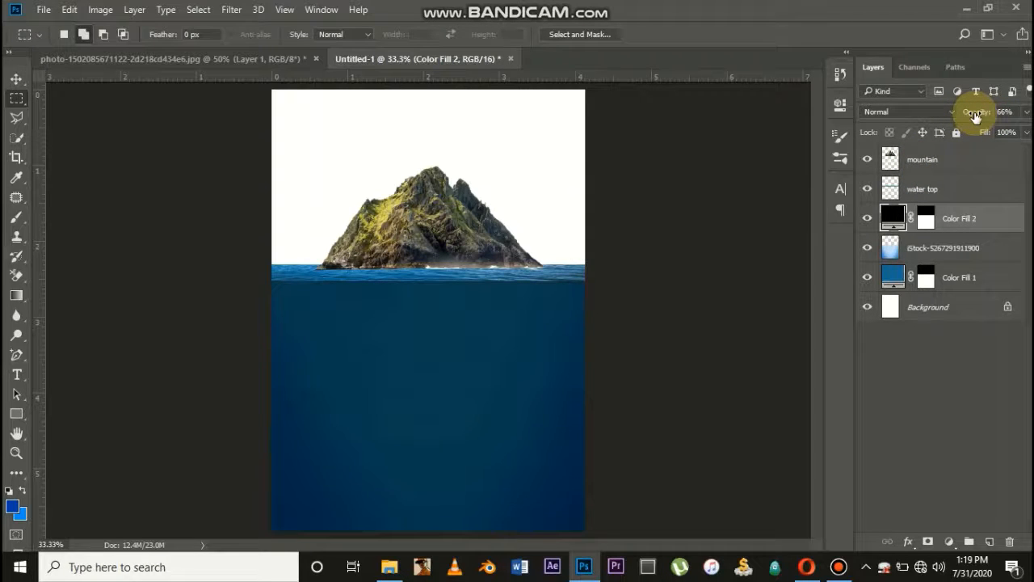
Group the two color fills and the underwater layer into a group named "background"
{"action": "left_click", "coordinate": [961, 276], "text": "shift"}
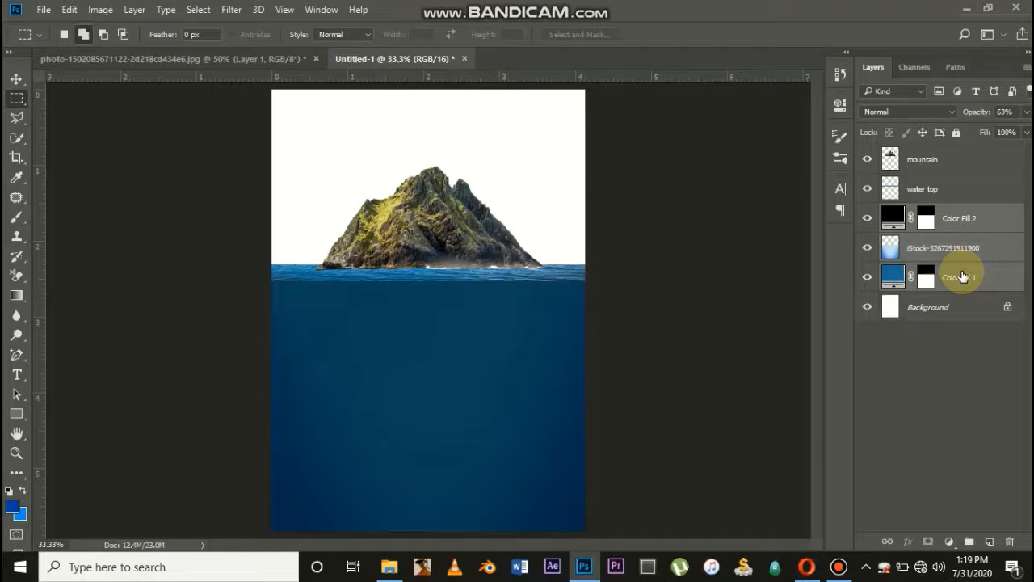
{"action": "key", "text": "ctrl+g"}
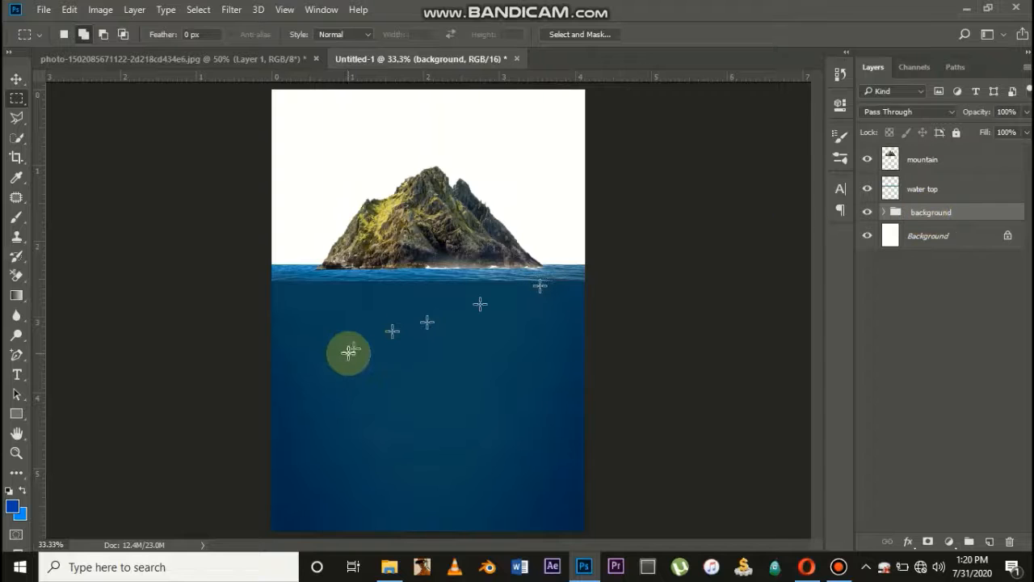
Place the skull image from the skull island folder into the composite and move its layer above the mountain layer
{"action": "left_click", "coordinate": [16, 84]}
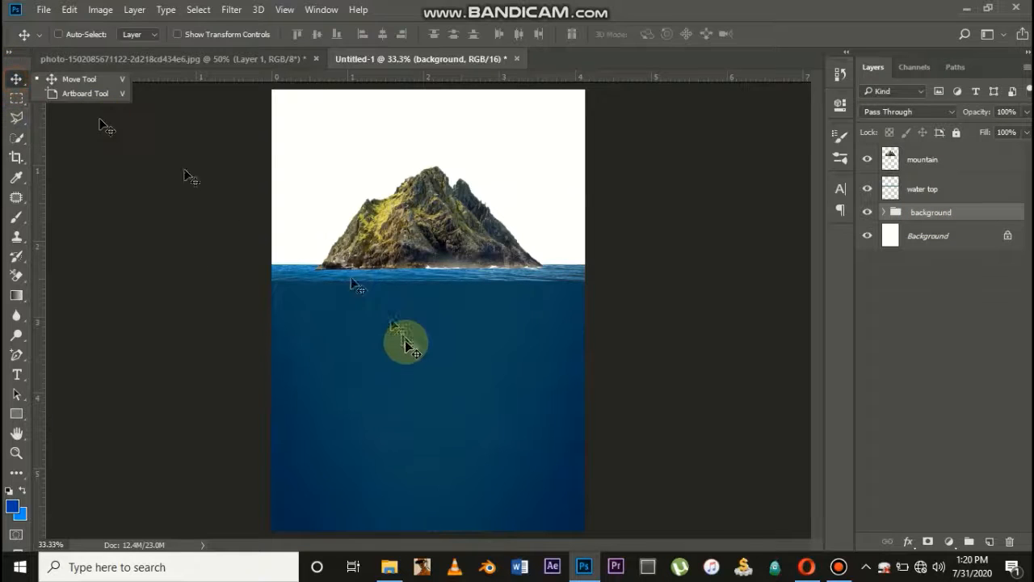
{"action": "left_click", "coordinate": [389, 567]}
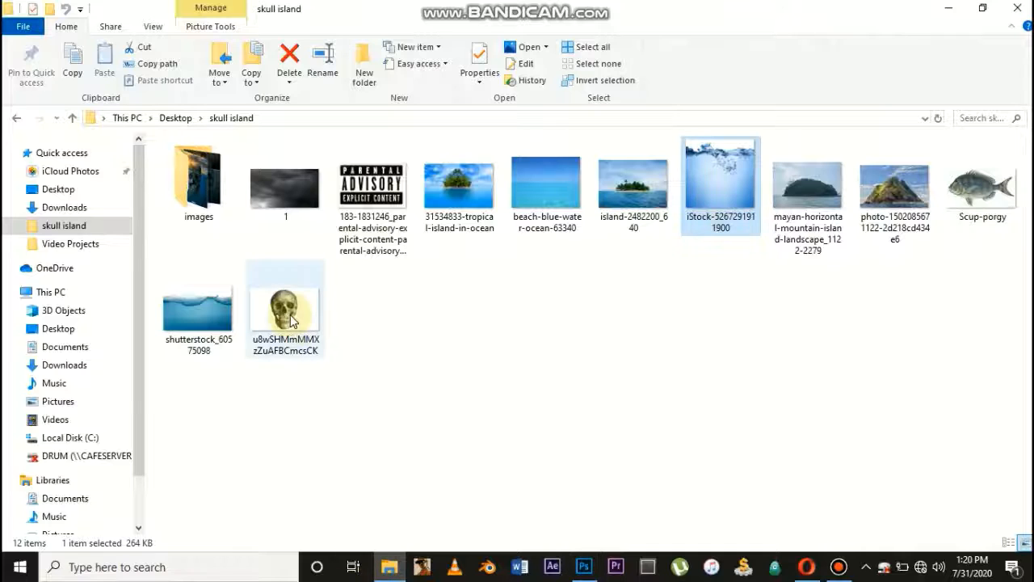
{"action": "left_click_drag", "start_coordinate": [285, 320], "coordinate": [429, 364]}
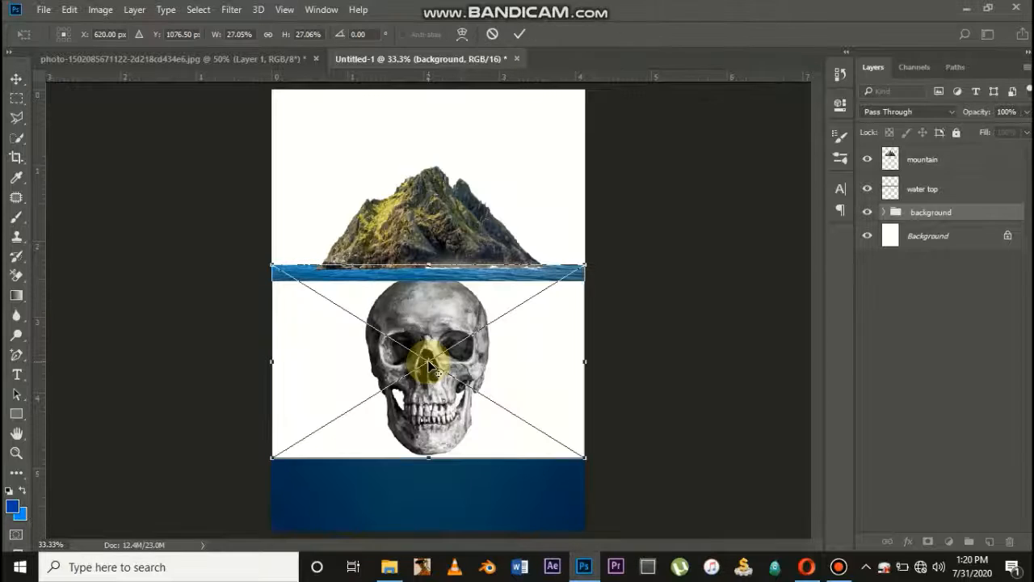
{"action": "left_click", "coordinate": [521, 37]}
{"action": "left_click_drag", "start_coordinate": [954, 219], "coordinate": [954, 159]}
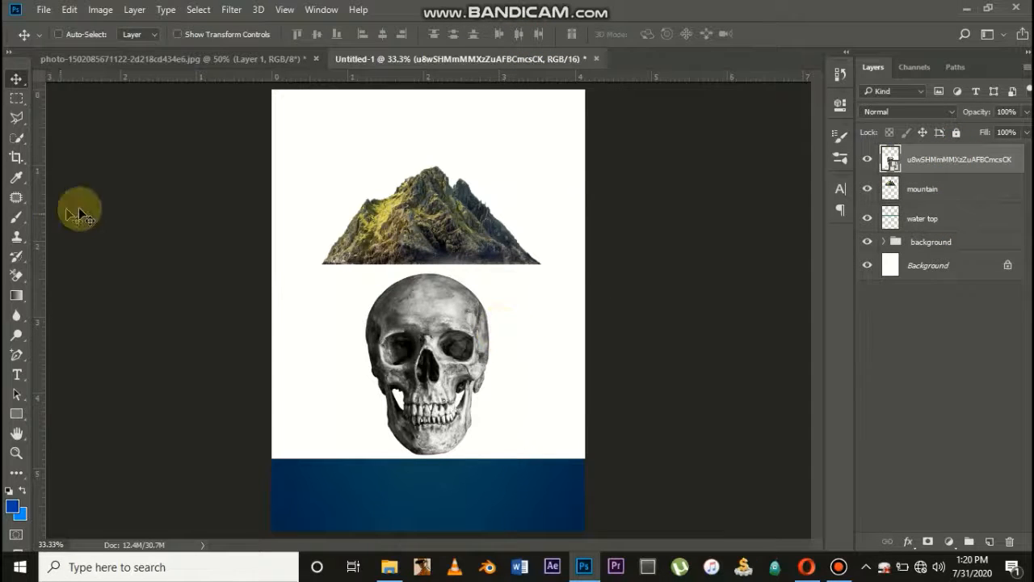
Scale the skull image down proportionally to 23.89% so it sits below the waterline
{"action": "key", "text": "ctrl+t"}
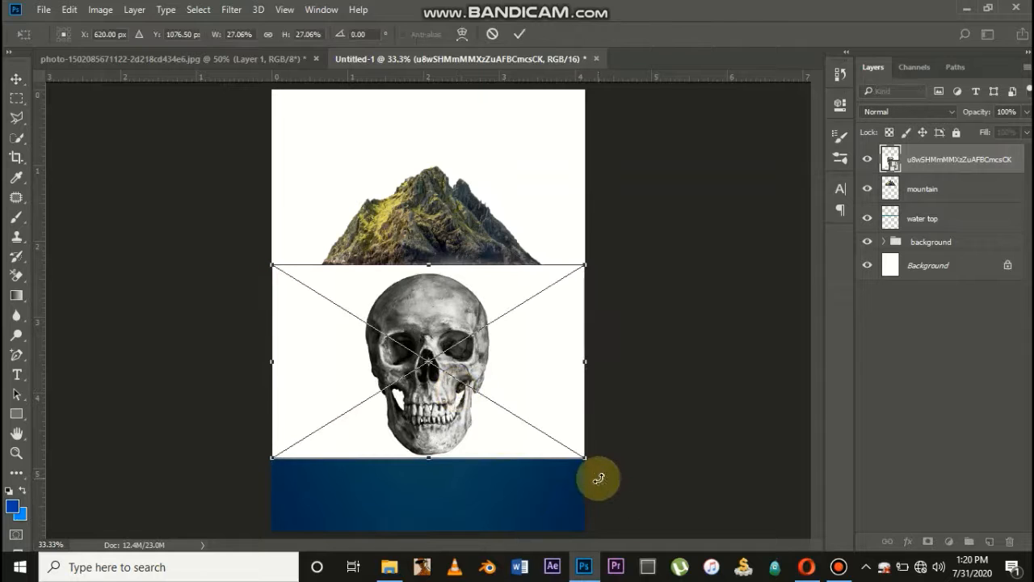
{"action": "left_click_drag", "start_coordinate": [587, 462], "coordinate": [568, 448]}
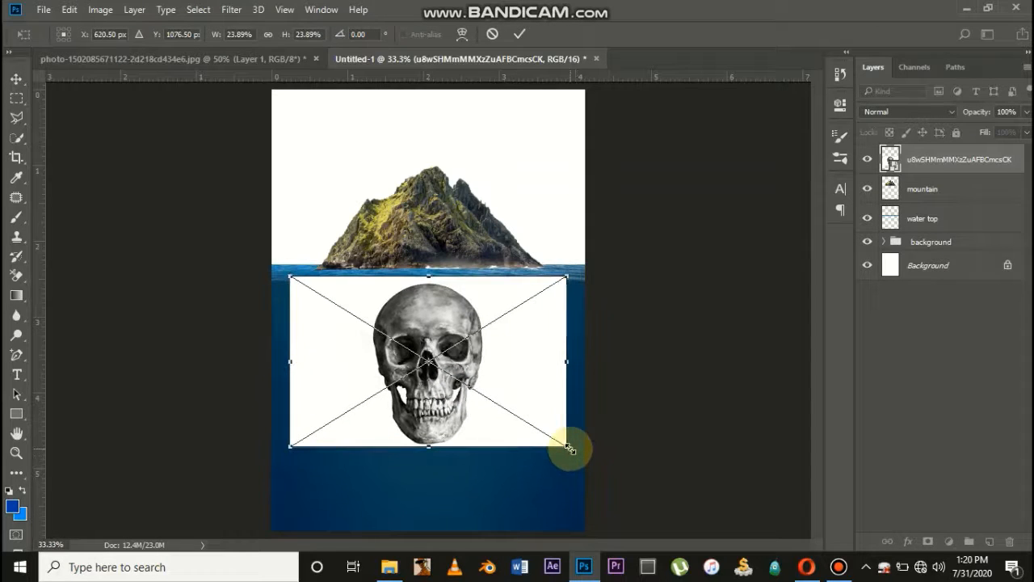
{"action": "key", "text": "Return"}
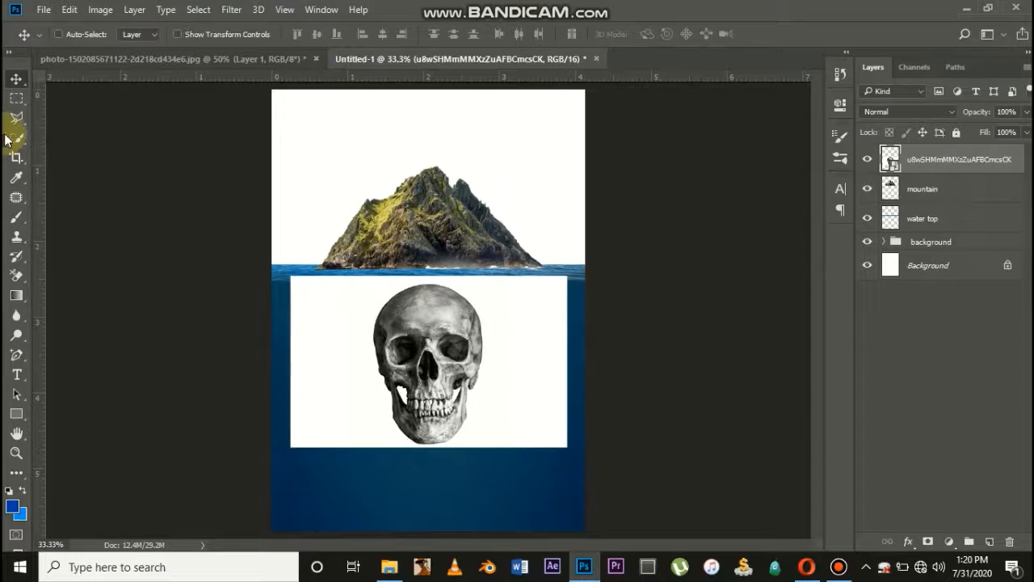
Rasterize the skull layer, delete the white areas on both sides of the skull with rectangular selections, and clear the selection
{"action": "left_click", "coordinate": [12, 101]}
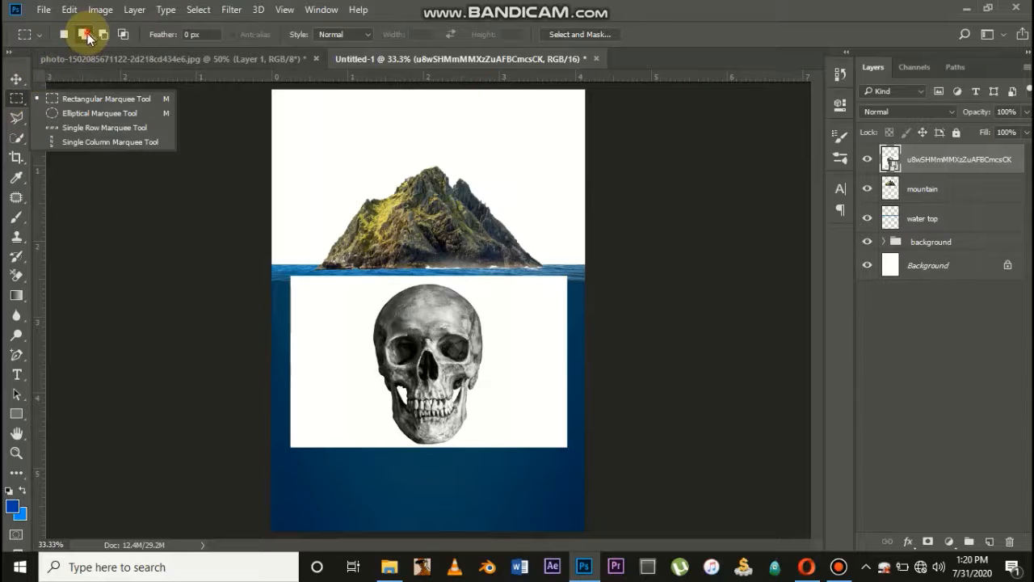
{"action": "left_click_drag", "start_coordinate": [234, 255], "coordinate": [371, 491]}
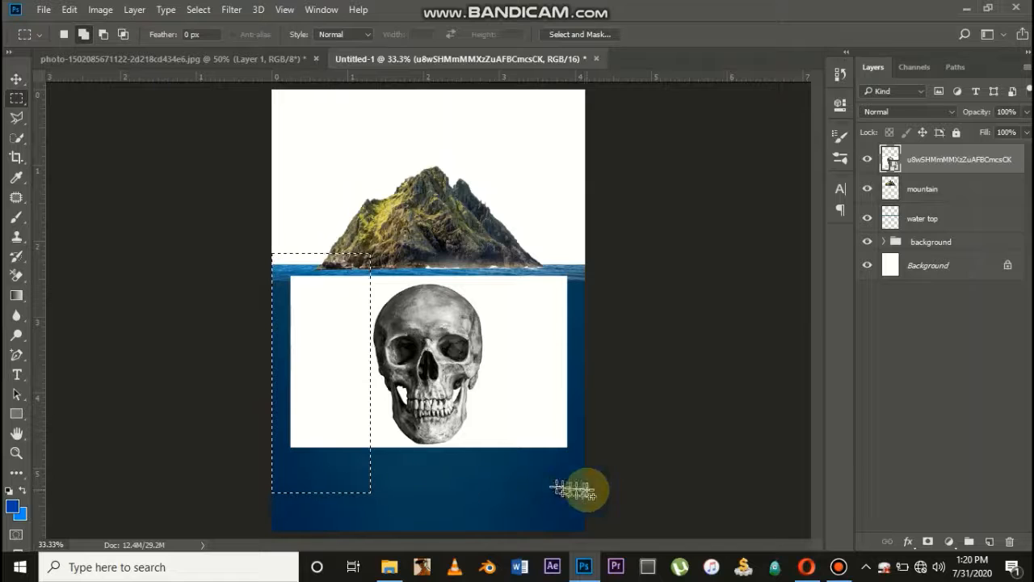
{"action": "left_click_drag", "start_coordinate": [584, 490], "coordinate": [487, 239]}
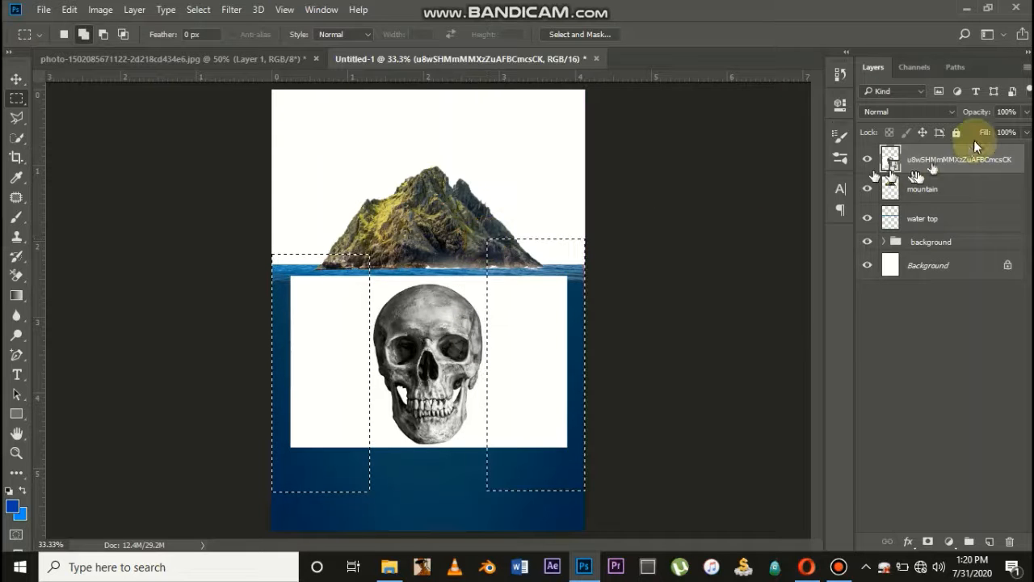
{"action": "right_click", "coordinate": [958, 164]}
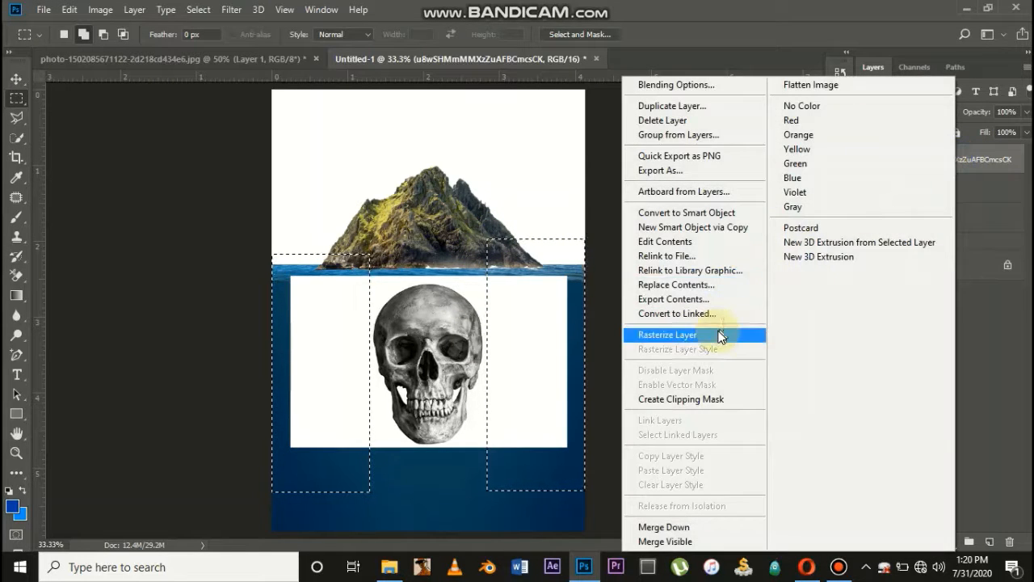
{"action": "left_click", "coordinate": [720, 333]}
{"action": "key", "text": "Delete"}
{"action": "key", "text": "ctrl+d"}
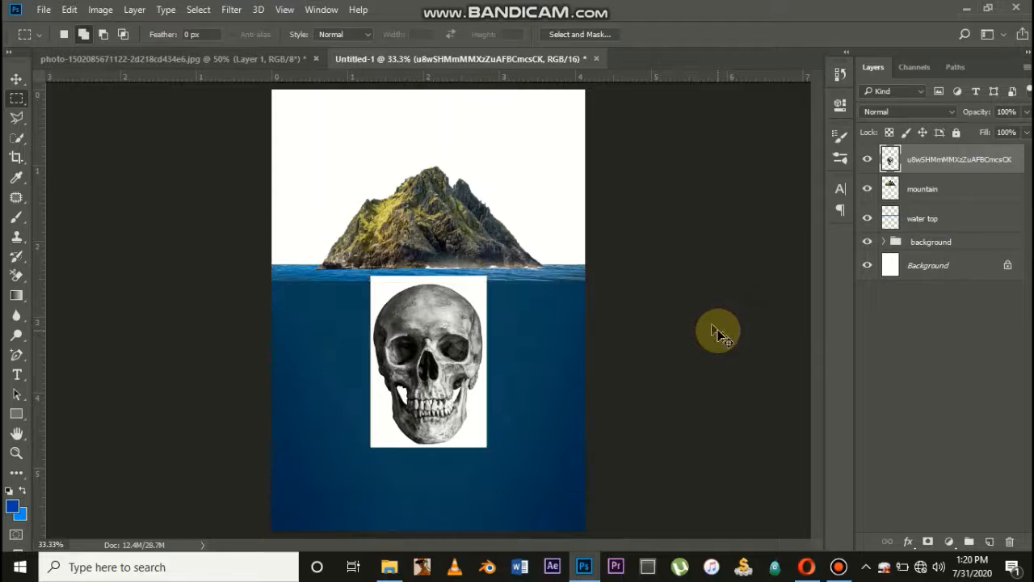
Activate the Background Eraser and reduce its brush size to 175 for cutting out the skull
{"action": "key", "text": "ctrl+plus"}
{"action": "key", "text": "ctrl+plus"}
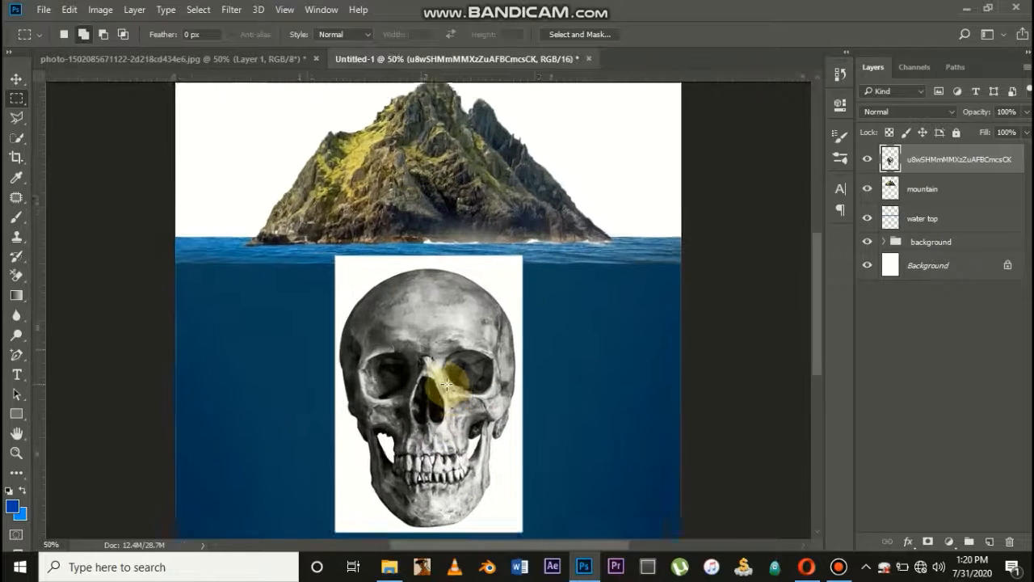
{"action": "left_click", "coordinate": [16, 297]}
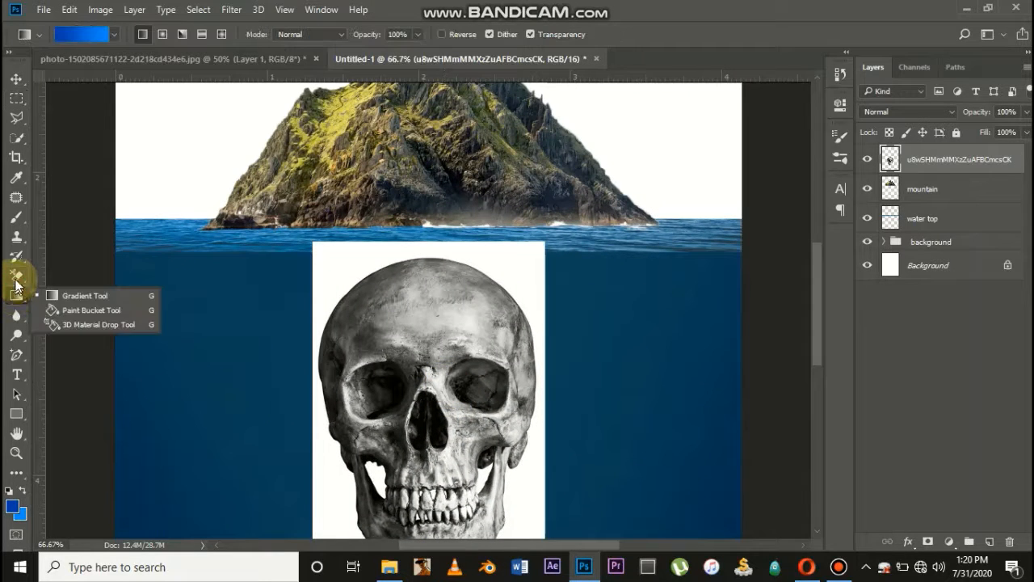
{"action": "left_click", "coordinate": [16, 276]}
{"action": "left_click", "coordinate": [61, 290]}
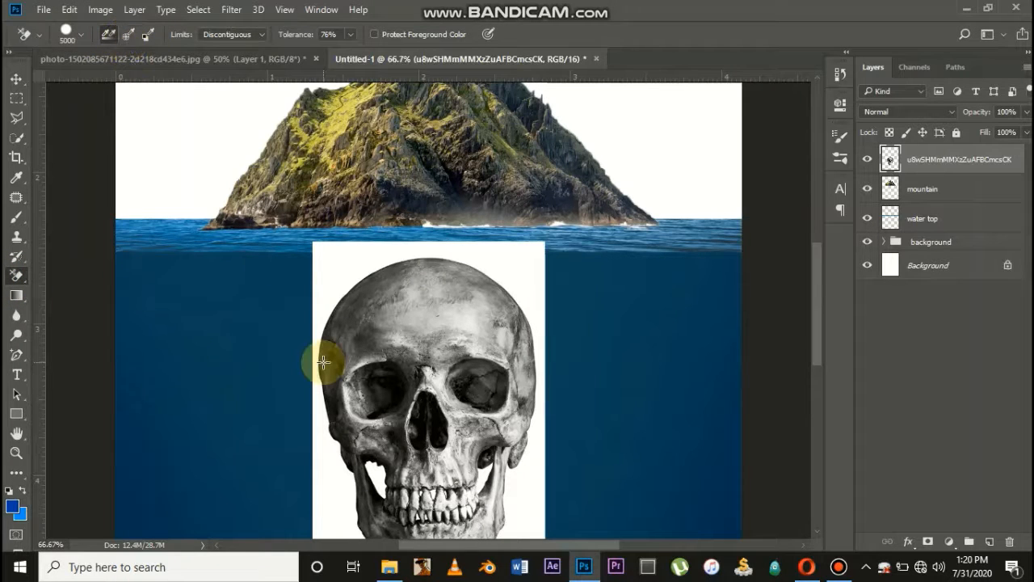
{"action": "key", "text": "bracketleft"}
{"action": "key", "text": "bracketleft"}
{"action": "key", "text": "bracketleft"}
{"action": "key", "text": "bracketleft"}
{"action": "key", "text": "bracketleft"}
{"action": "key", "text": "bracketleft"}
{"action": "key", "text": "bracketleft"}
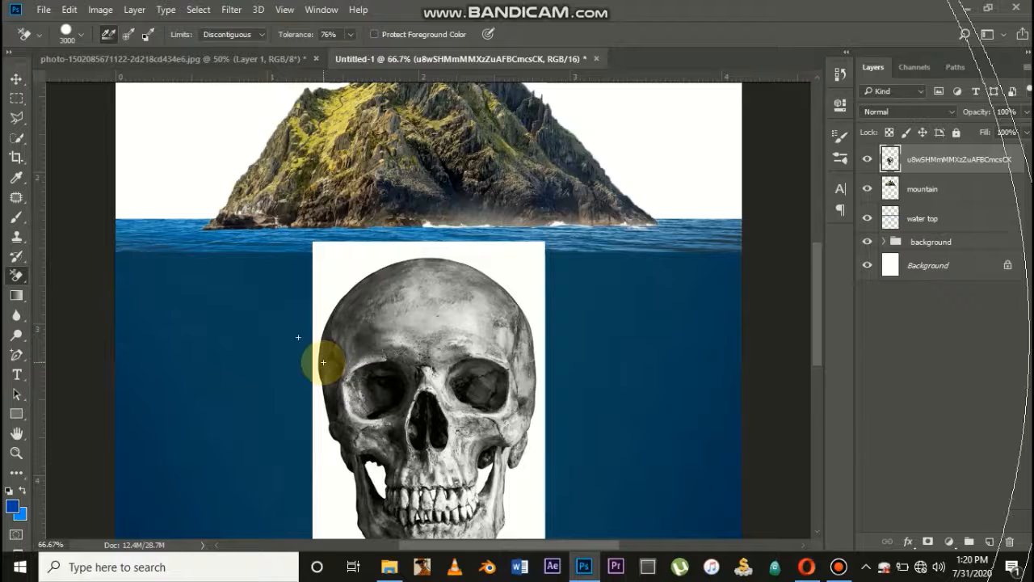
{"action": "key", "text": "bracketleft"}
{"action": "key", "text": "bracketleft"}
{"action": "key", "text": "bracketleft"}
{"action": "key", "text": "bracketleft"}
{"action": "key", "text": "bracketleft"}
{"action": "key", "text": "bracketleft"}
{"action": "key", "text": "bracketleft"}
{"action": "key", "text": "bracketleft"}
{"action": "key", "text": "bracketleft"}
{"action": "key", "text": "bracketleft"}
{"action": "key", "text": "bracketleft"}
{"action": "key", "text": "bracketleft"}
{"action": "key", "text": "bracketleft"}
{"action": "key", "text": "bracketleft"}
{"action": "key", "text": "bracketleft"}
{"action": "key", "text": "bracketleft"}
{"action": "key", "text": "bracketleft"}
{"action": "key", "text": "bracketleft"}
{"action": "key", "text": "bracketleft"}
{"action": "key", "text": "bracketleft"}
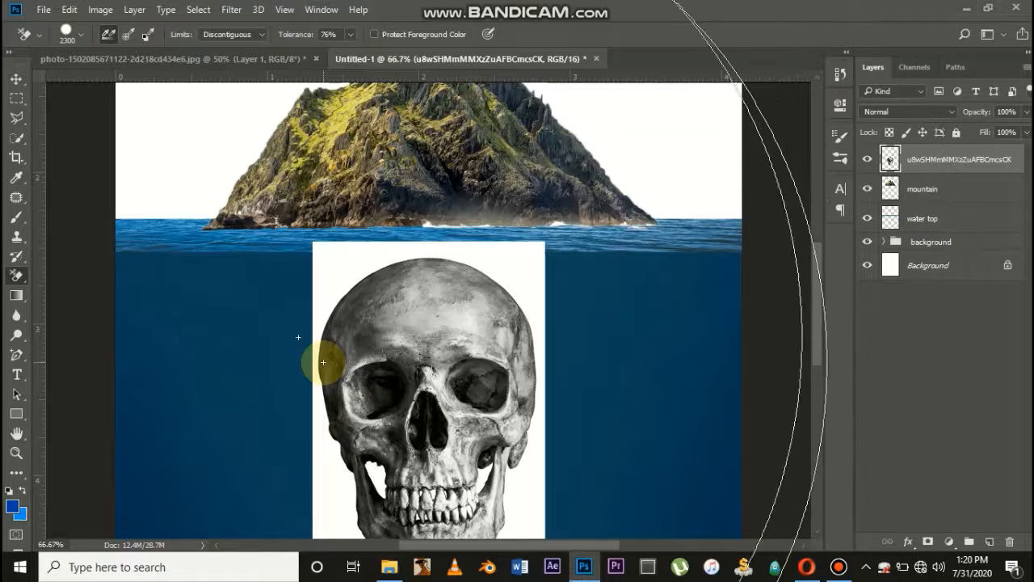
{"action": "key", "text": "bracketleft"}
{"action": "key", "text": "bracketleft"}
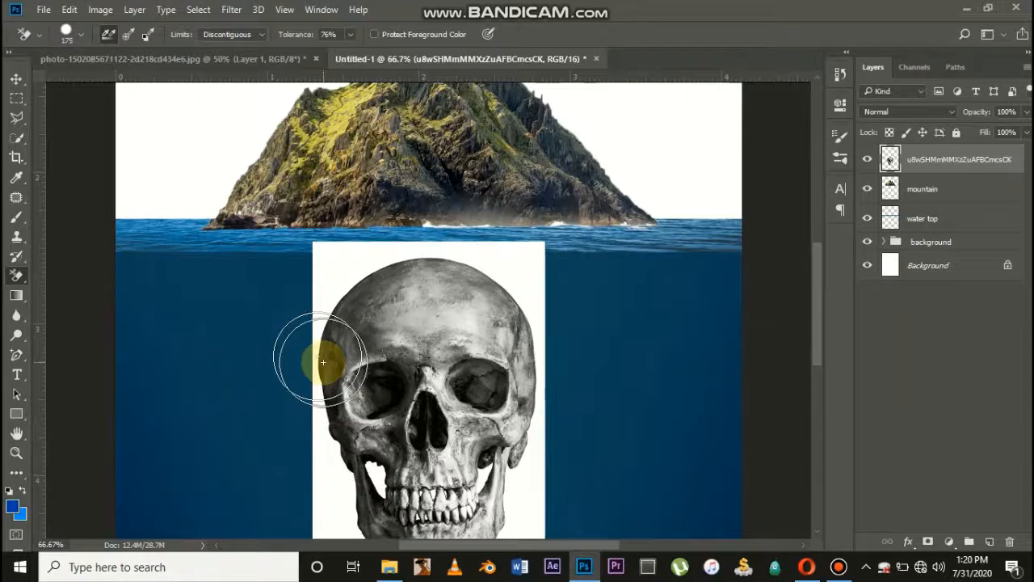
Set the eraser limits to Find Edges, sample the skull's dark edge as the foreground color, and protect that color
{"action": "left_click", "coordinate": [213, 35]}
{"action": "left_click", "coordinate": [217, 66]}
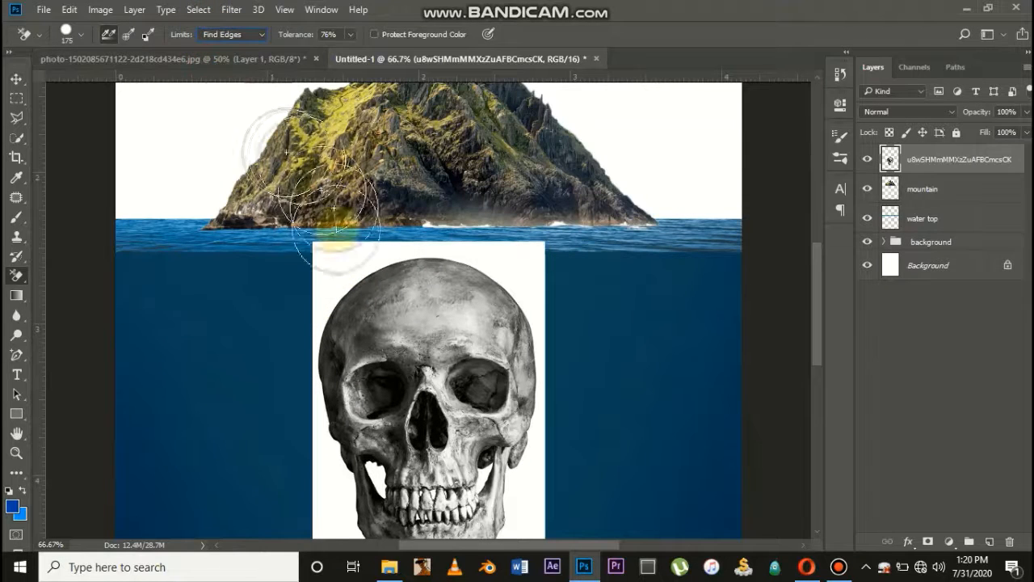
{"action": "mouse_move", "coordinate": [348, 263]}
{"action": "left_mouse_down"}
{"action": "mouse_move", "coordinate": [358, 291]}
{"action": "mouse_move", "coordinate": [349, 281]}
{"action": "left_mouse_up"}
{"action": "left_click", "coordinate": [374, 34]}
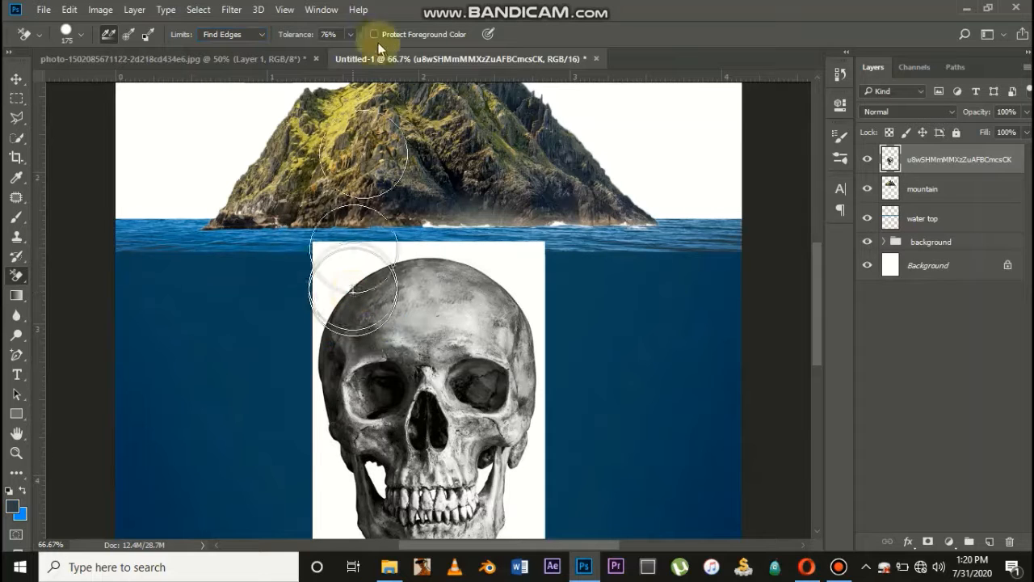
Erase the white background all around the skull's outer contour, resampling the protected color from the bone along the way
{"action": "left_click_drag", "start_coordinate": [319, 244], "coordinate": [320, 298]}
{"action": "mouse_move", "coordinate": [352, 261]}
{"action": "left_mouse_down"}
{"action": "mouse_move", "coordinate": [335, 266]}
{"action": "mouse_move", "coordinate": [388, 245]}
{"action": "mouse_move", "coordinate": [404, 252]}
{"action": "left_mouse_up"}
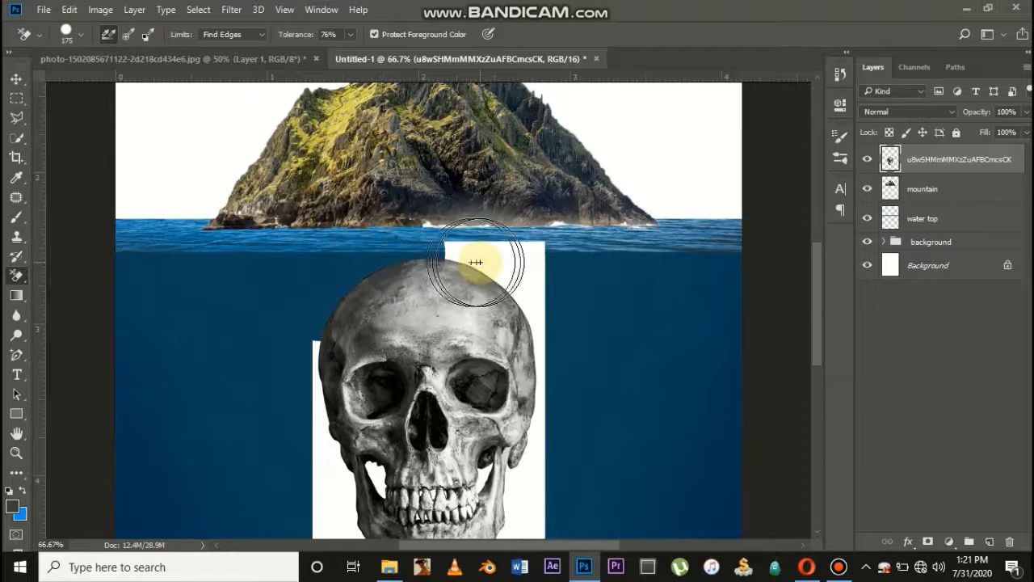
{"action": "key", "text": "ctrl+alt+z"}
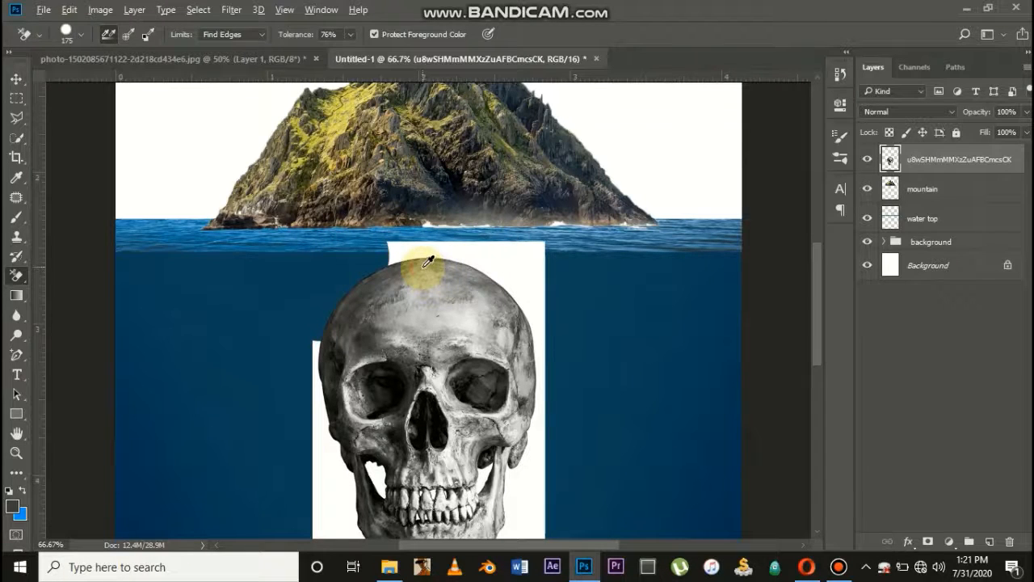
{"action": "mouse_move", "coordinate": [427, 260]}
{"action": "left_mouse_down"}
{"action": "mouse_move", "coordinate": [482, 253]}
{"action": "mouse_move", "coordinate": [511, 303]}
{"action": "mouse_move", "coordinate": [556, 263]}
{"action": "mouse_move", "coordinate": [540, 261]}
{"action": "mouse_move", "coordinate": [528, 281]}
{"action": "mouse_move", "coordinate": [541, 358]}
{"action": "mouse_move", "coordinate": [529, 367]}
{"action": "mouse_move", "coordinate": [530, 393]}
{"action": "mouse_move", "coordinate": [527, 380]}
{"action": "mouse_move", "coordinate": [543, 374]}
{"action": "mouse_move", "coordinate": [538, 334]}
{"action": "mouse_move", "coordinate": [523, 365]}
{"action": "mouse_move", "coordinate": [505, 347]}
{"action": "mouse_move", "coordinate": [531, 341]}
{"action": "mouse_move", "coordinate": [514, 413]}
{"action": "mouse_move", "coordinate": [522, 448]}
{"action": "mouse_move", "coordinate": [455, 472]}
{"action": "mouse_move", "coordinate": [469, 473]}
{"action": "mouse_move", "coordinate": [423, 478]}
{"action": "mouse_move", "coordinate": [370, 461]}
{"action": "mouse_move", "coordinate": [335, 434]}
{"action": "mouse_move", "coordinate": [317, 455]}
{"action": "mouse_move", "coordinate": [331, 385]}
{"action": "mouse_move", "coordinate": [307, 296]}
{"action": "mouse_move", "coordinate": [316, 239]}
{"action": "left_mouse_up"}
{"action": "scroll", "coordinate": [550, 364], "scroll_direction": "down", "scroll_amount": 5}
{"action": "key", "text": "ctrl+z"}
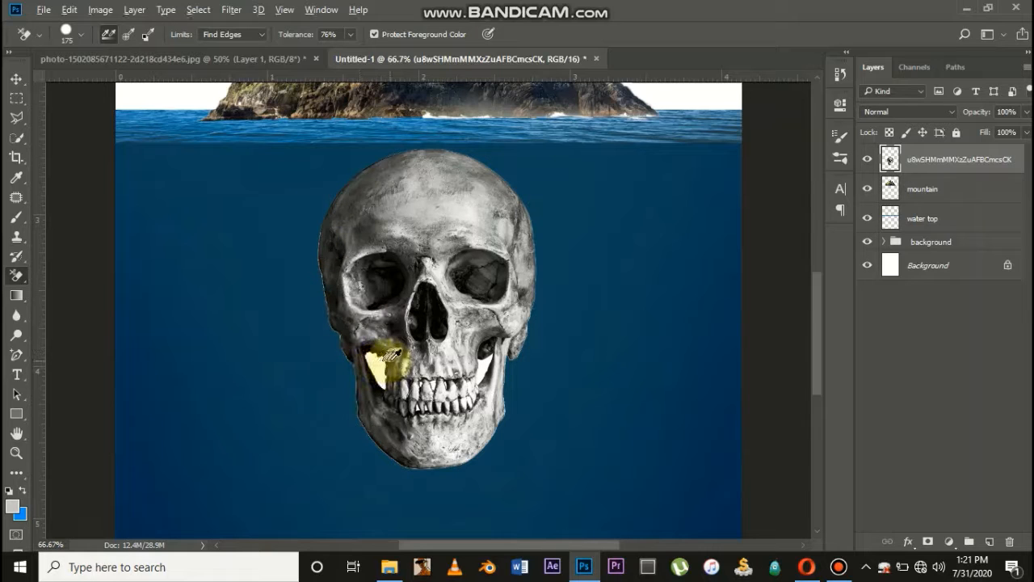
Erase the remaining white areas in both jaw openings and in the gaps between the skull's teeth
{"action": "left_click", "coordinate": [379, 366]}
{"action": "key", "text": "ctrl+plus"}
{"action": "key", "text": "ctrl+plus"}
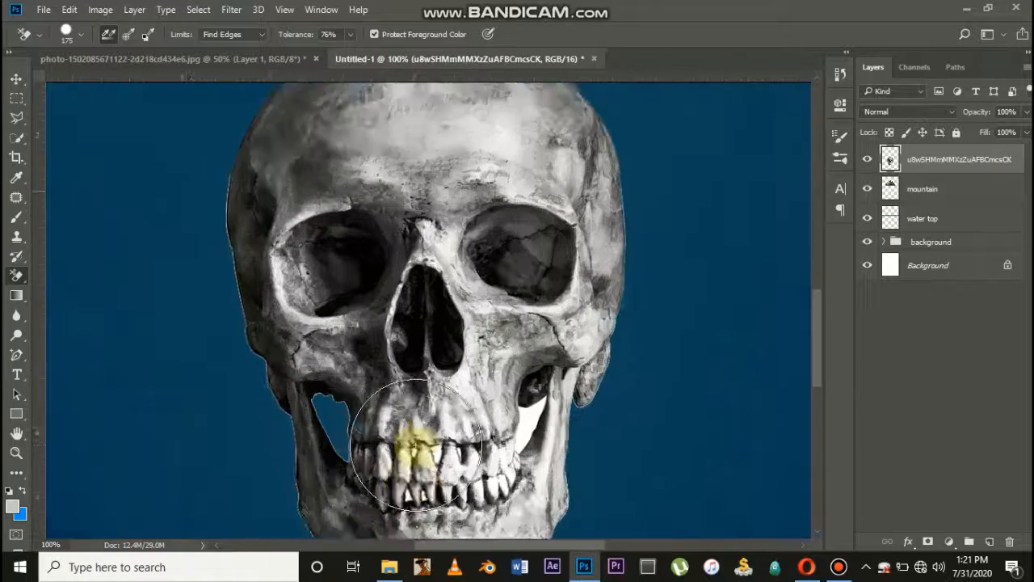
{"action": "scroll", "coordinate": [417, 444], "scroll_direction": "down", "scroll_amount": 5}
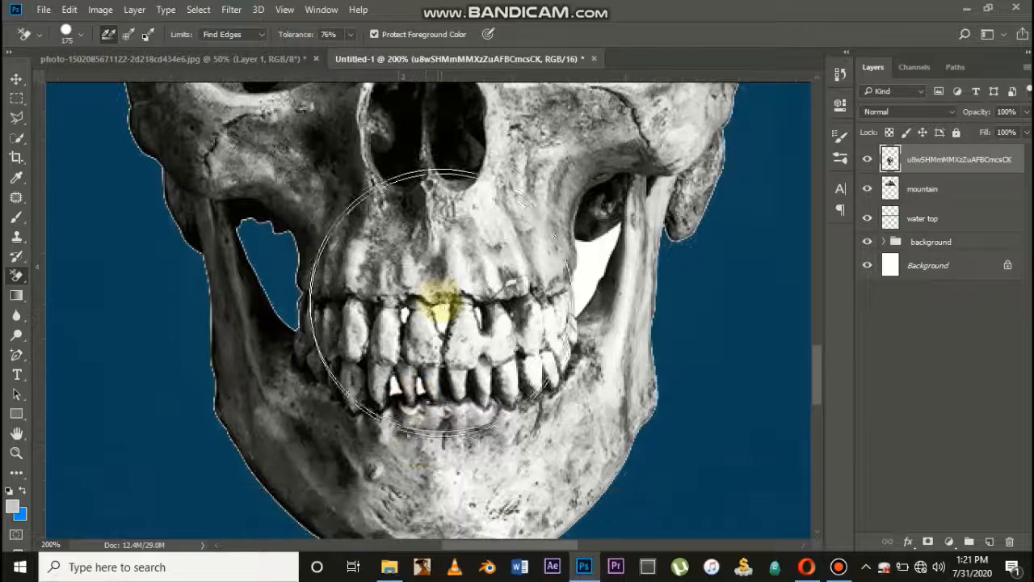
{"action": "left_click", "coordinate": [435, 313]}
{"action": "left_click", "coordinate": [405, 313]}
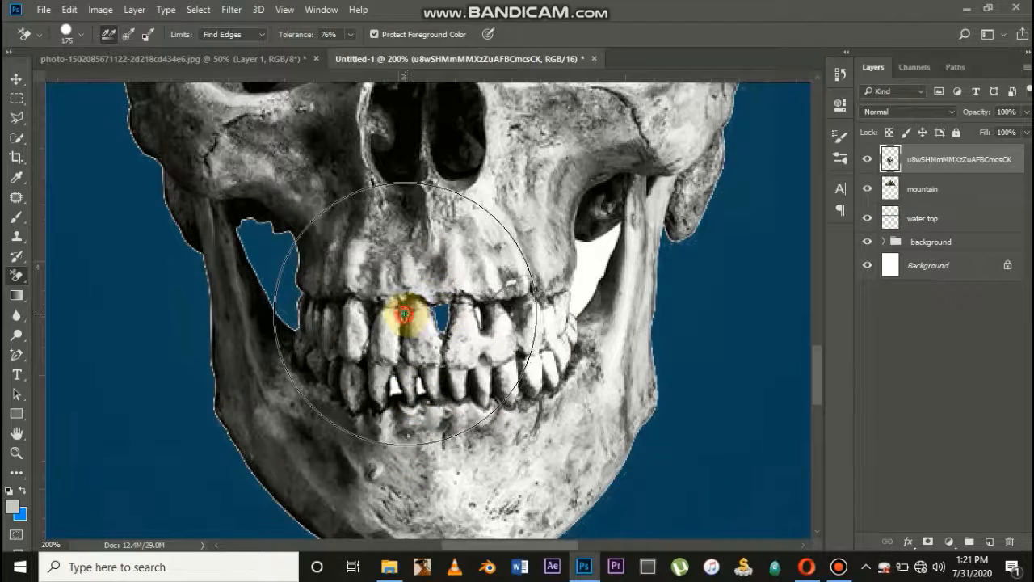
{"action": "left_click", "coordinate": [396, 386]}
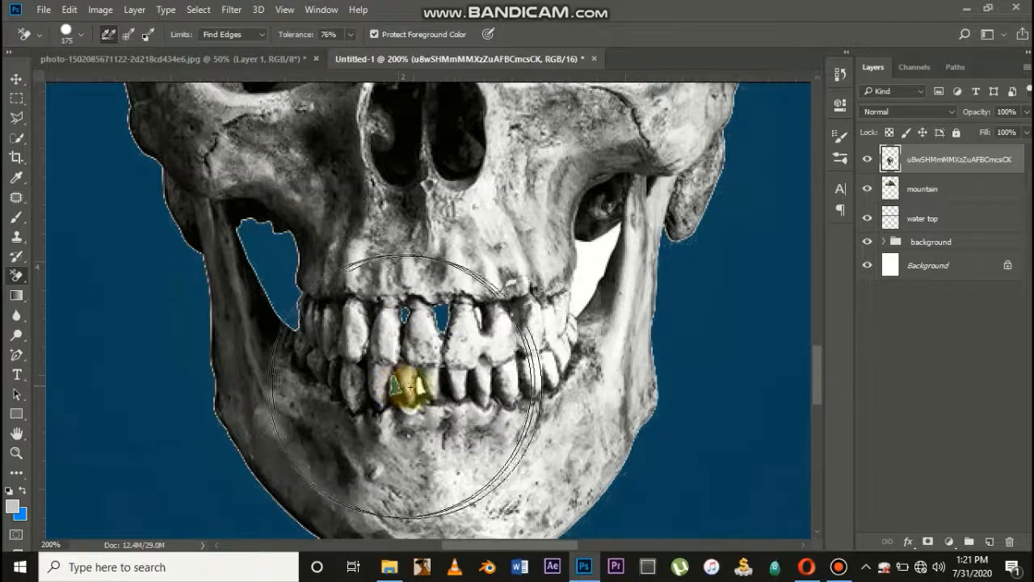
{"action": "left_click", "coordinate": [417, 388]}
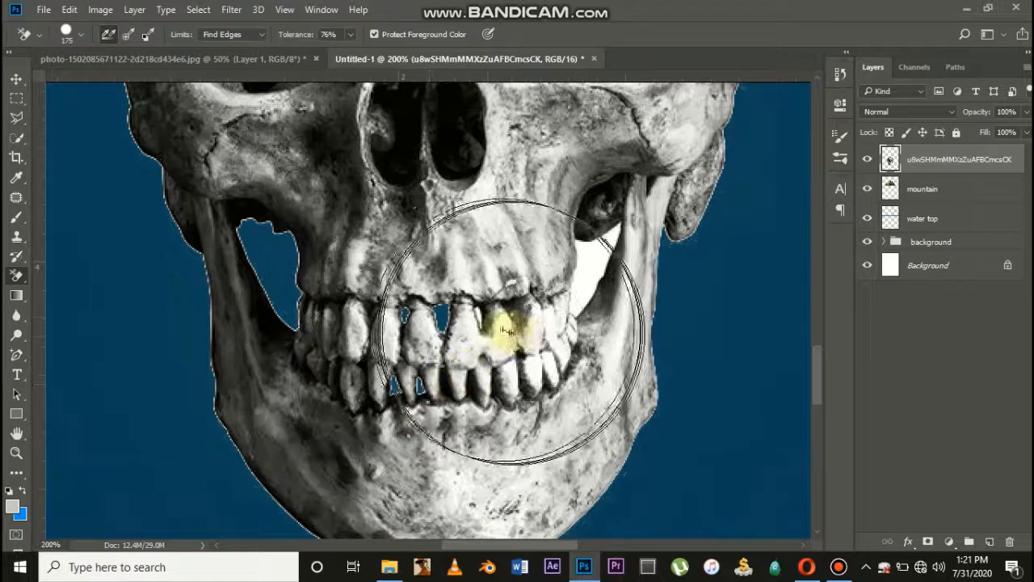
{"action": "left_click", "coordinate": [479, 314]}
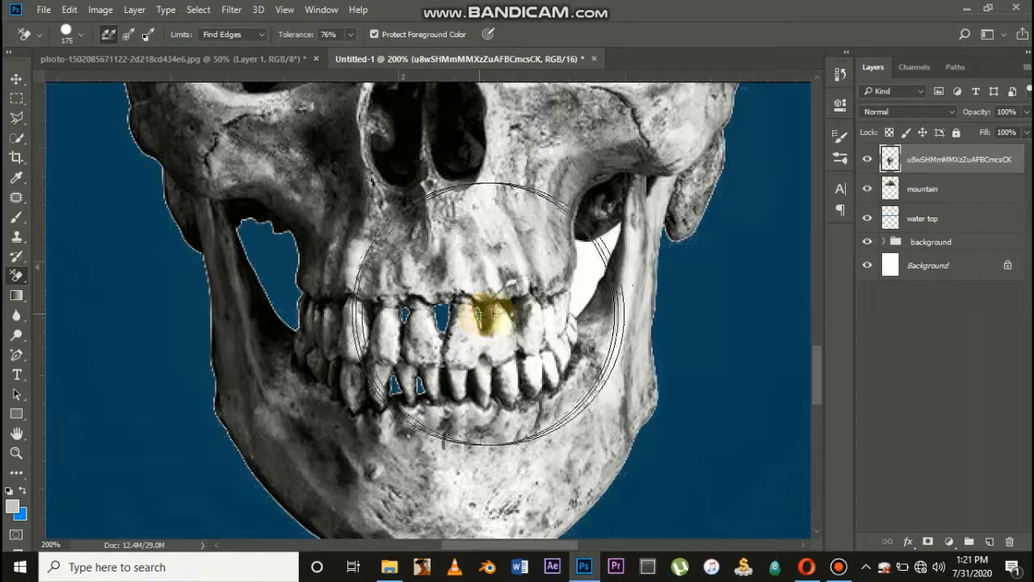
{"action": "left_click", "coordinate": [574, 298]}
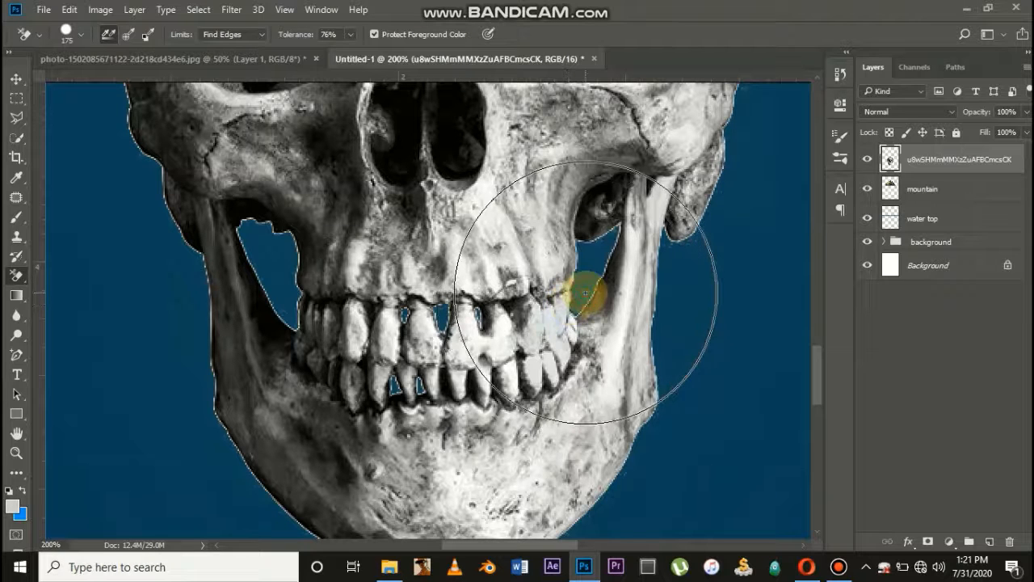
{"action": "left_click", "coordinate": [470, 391]}
{"action": "scroll", "coordinate": [471, 391], "scroll_direction": "down", "scroll_amount": 4}
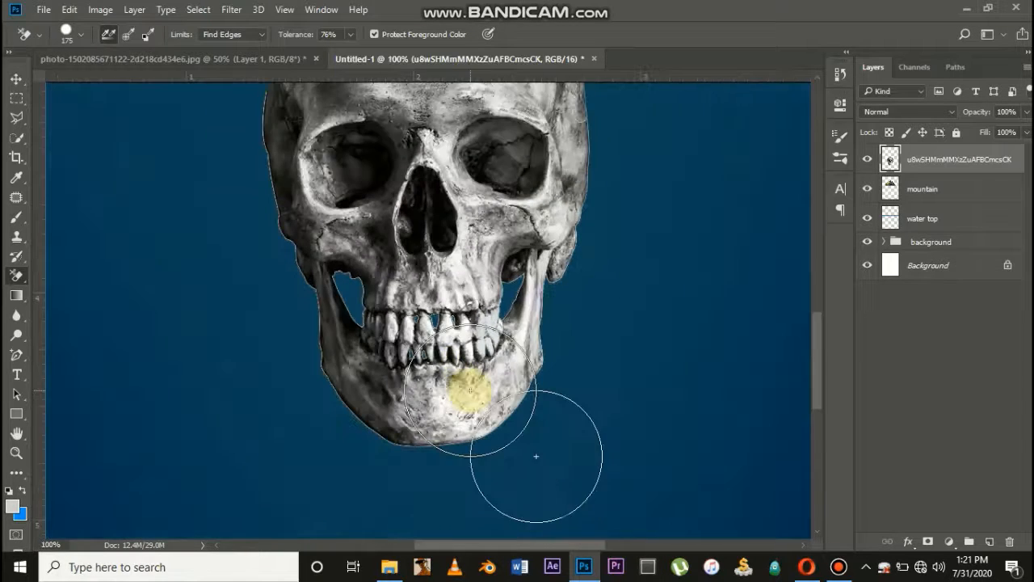
{"action": "left_click", "coordinate": [15, 80]}
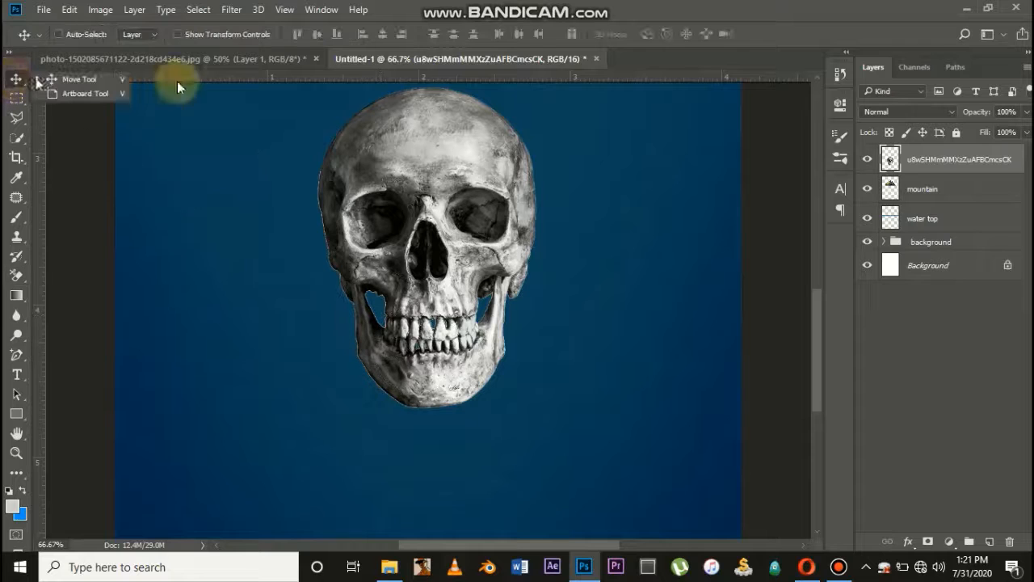
{"action": "left_click", "coordinate": [890, 159], "text": "ctrl"}
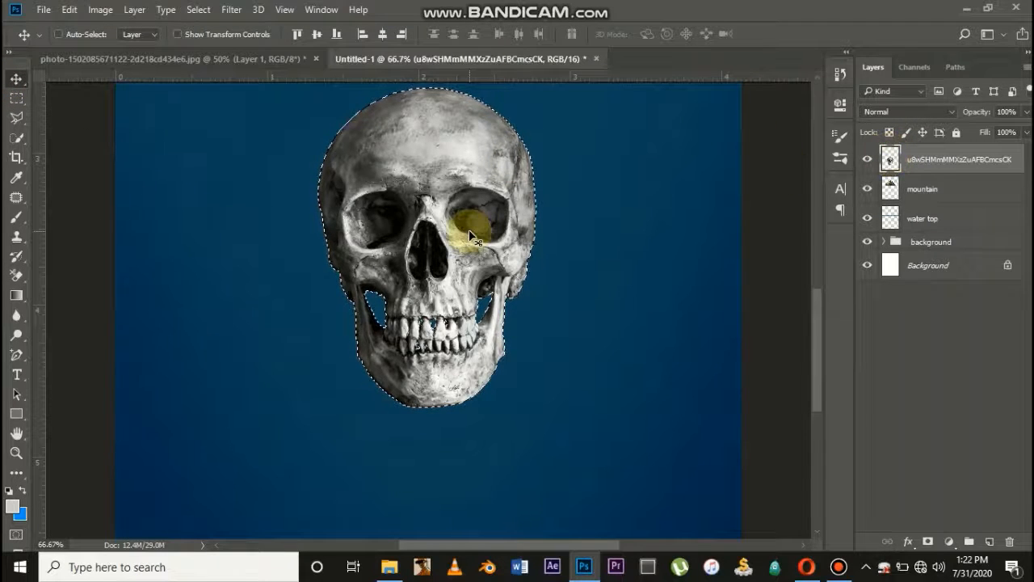
{"action": "key", "text": "shift+F6"}
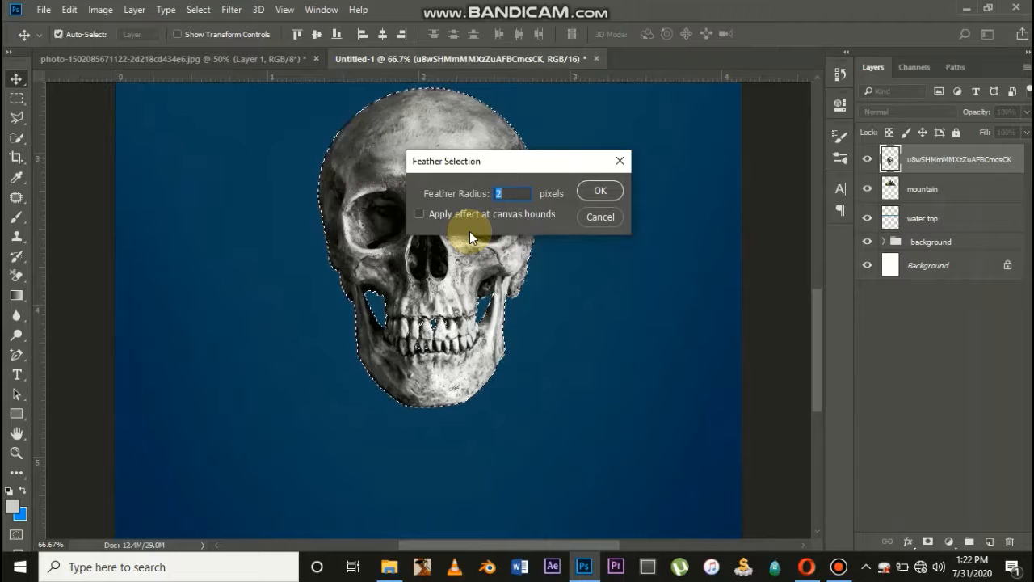
{"action": "left_click", "coordinate": [598, 218]}
{"action": "key", "text": "ctrl+d"}
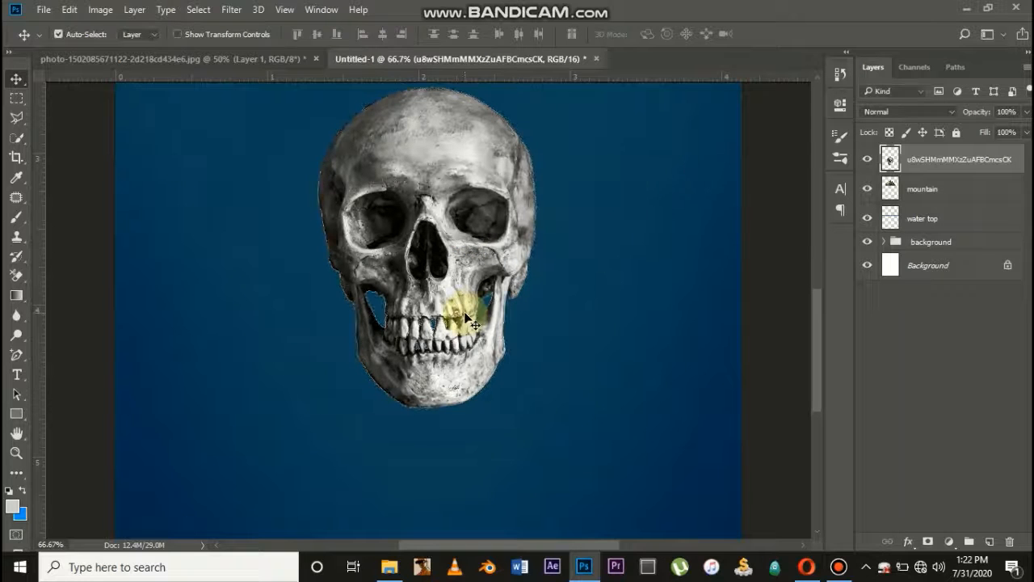
Load the skull layer's outline as a selection and feather it by 2 pixels
{"action": "key", "text": "ctrl+plus"}
{"action": "key", "text": "ctrl+plus"}
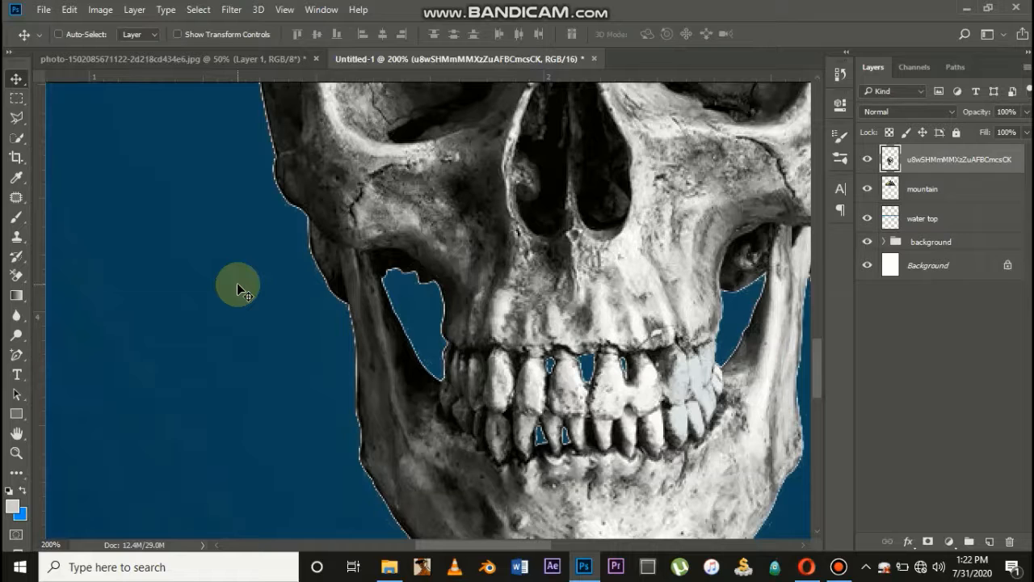
{"action": "left_click", "coordinate": [889, 159], "text": "ctrl"}
{"action": "key", "text": "shift+F6"}
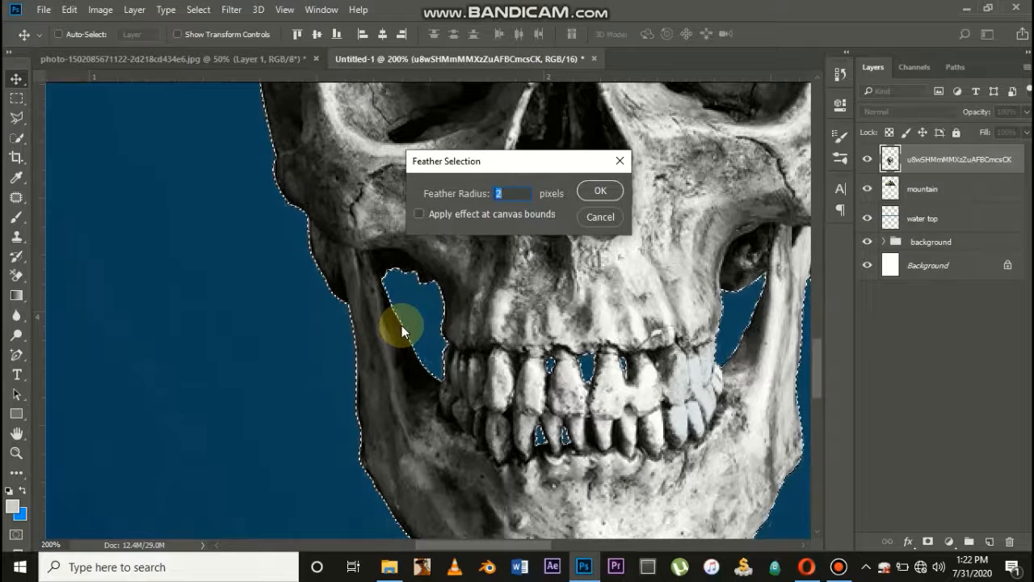
{"action": "key", "text": "Return"}
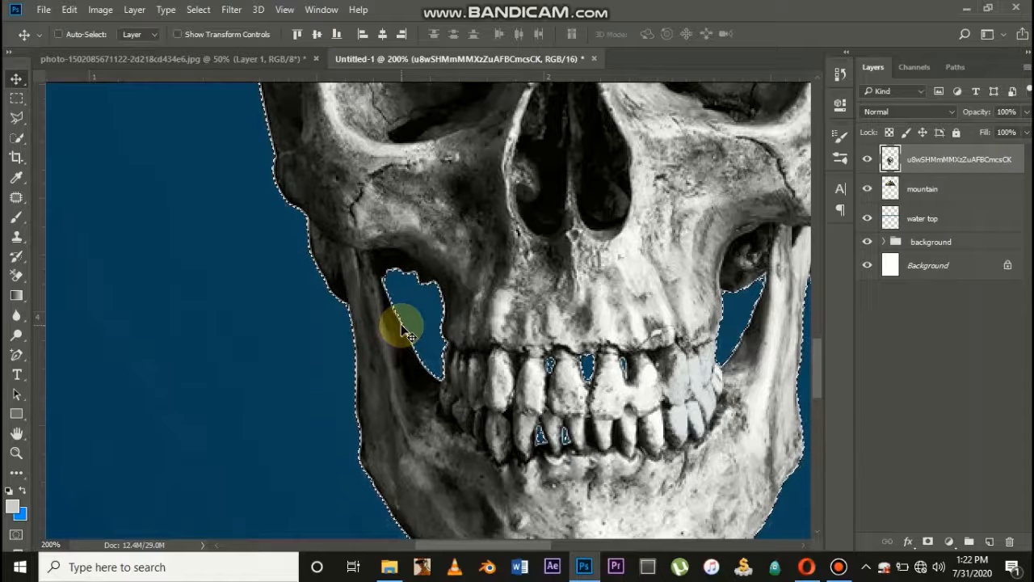
Invert the feathered selection, delete the leftover fringe along the skull's edges, and clear the selection
{"action": "left_click", "coordinate": [199, 9]}
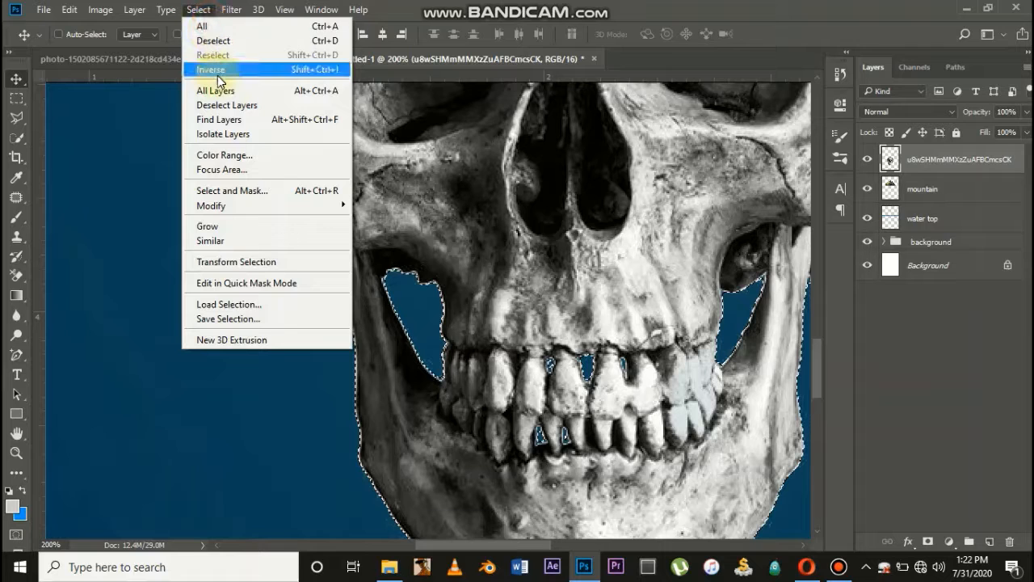
{"action": "left_click", "coordinate": [658, 16]}
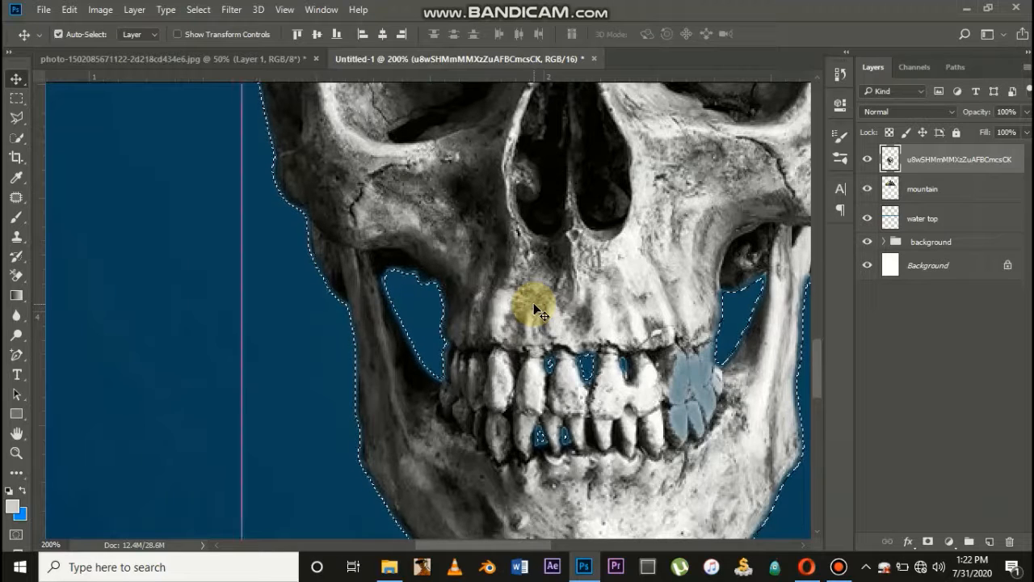
{"action": "key", "text": "ctrl+d"}
{"action": "key", "text": "ctrl+minus"}
{"action": "key", "text": "ctrl+minus"}
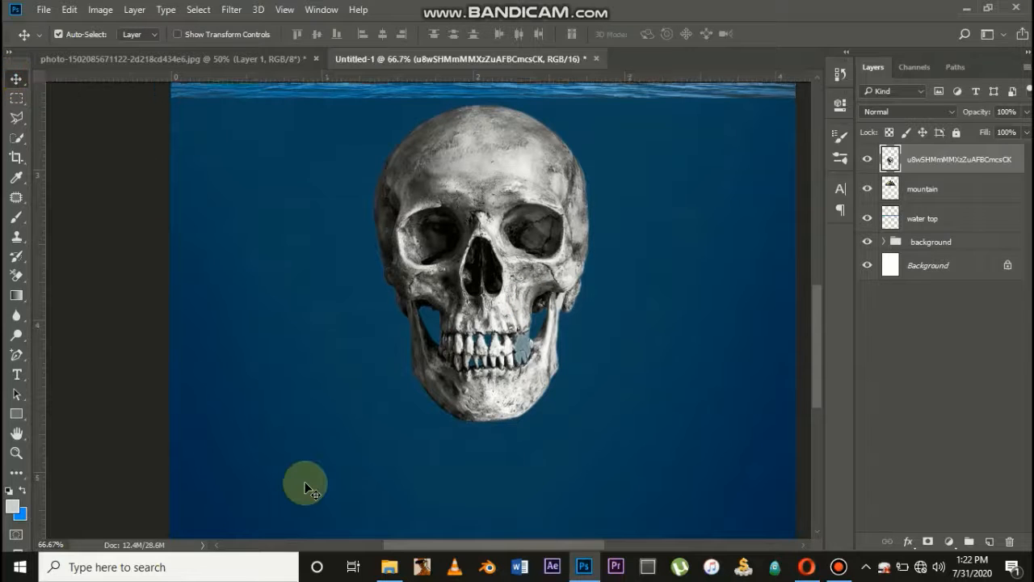
{"action": "key", "text": "ctrl+minus"}
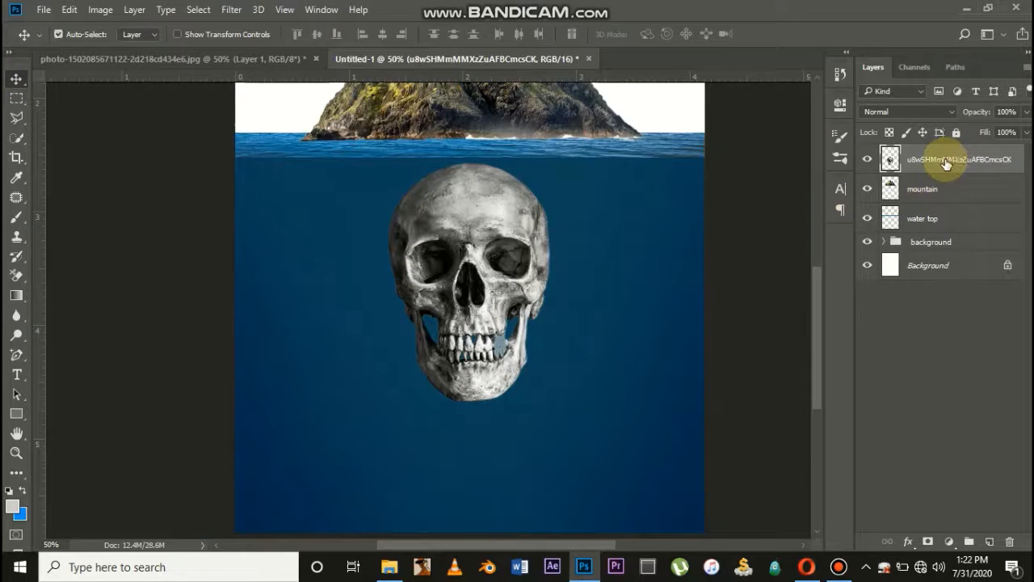
Duplicate the skull layer twice and merge the original with both copies into one layer
{"action": "key", "text": "ctrl+j"}
{"action": "key", "text": "ctrl+j"}
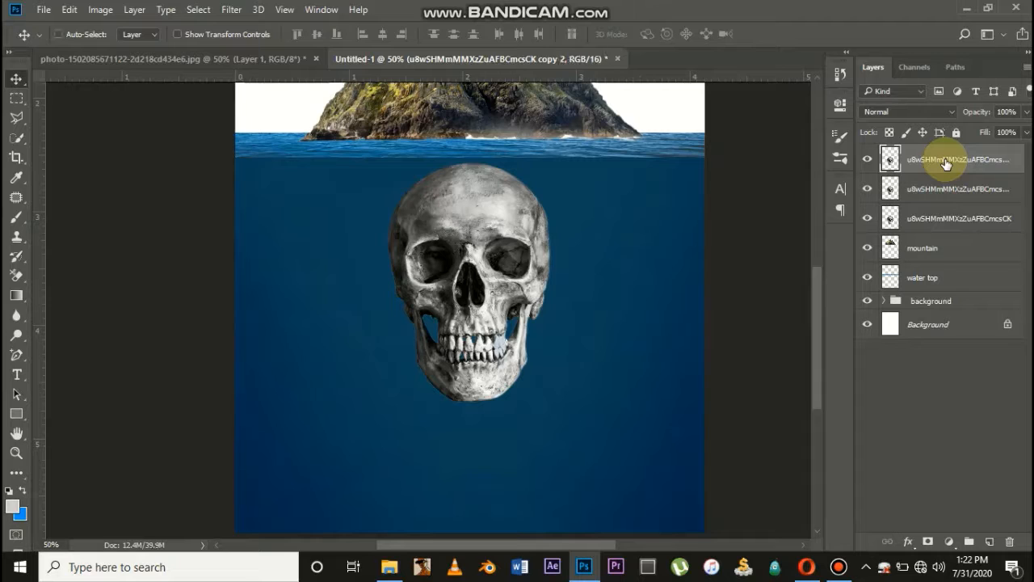
{"action": "key", "text": "ctrl+j"}
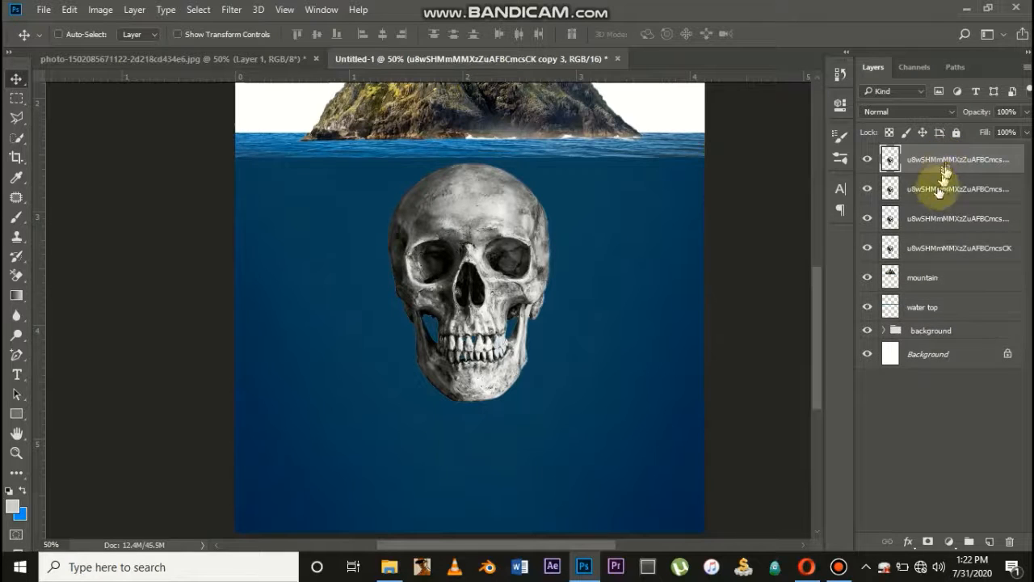
{"action": "key", "text": "ctrl+z"}
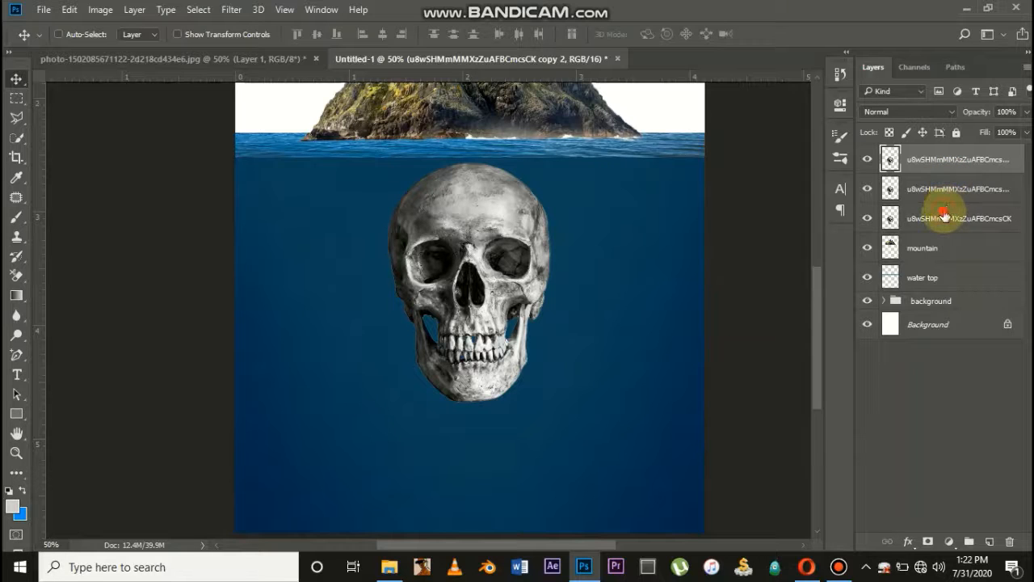
{"action": "left_click", "coordinate": [944, 216], "text": "shift"}
{"action": "right_click", "coordinate": [944, 217]}
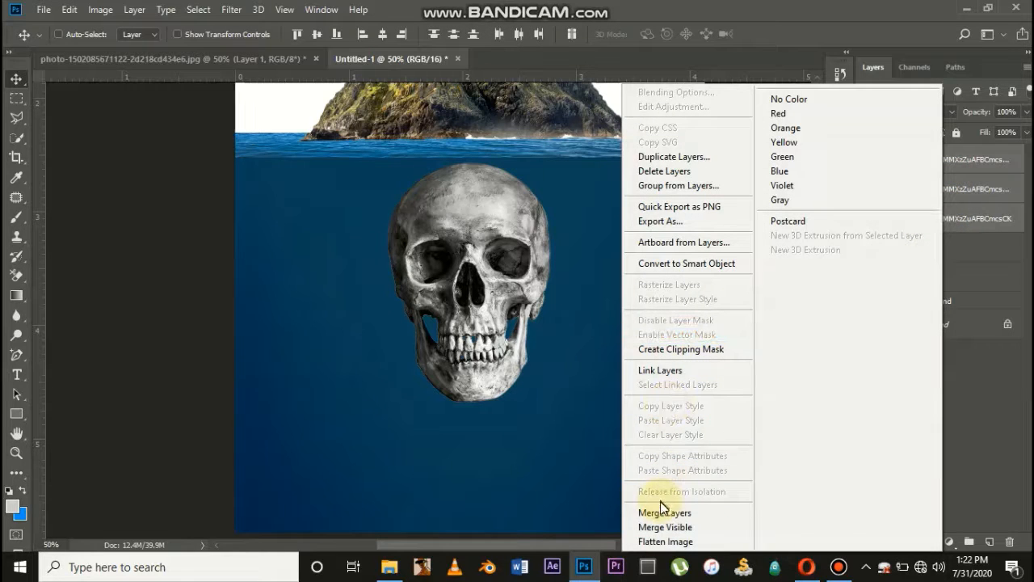
{"action": "left_click", "coordinate": [663, 512]}
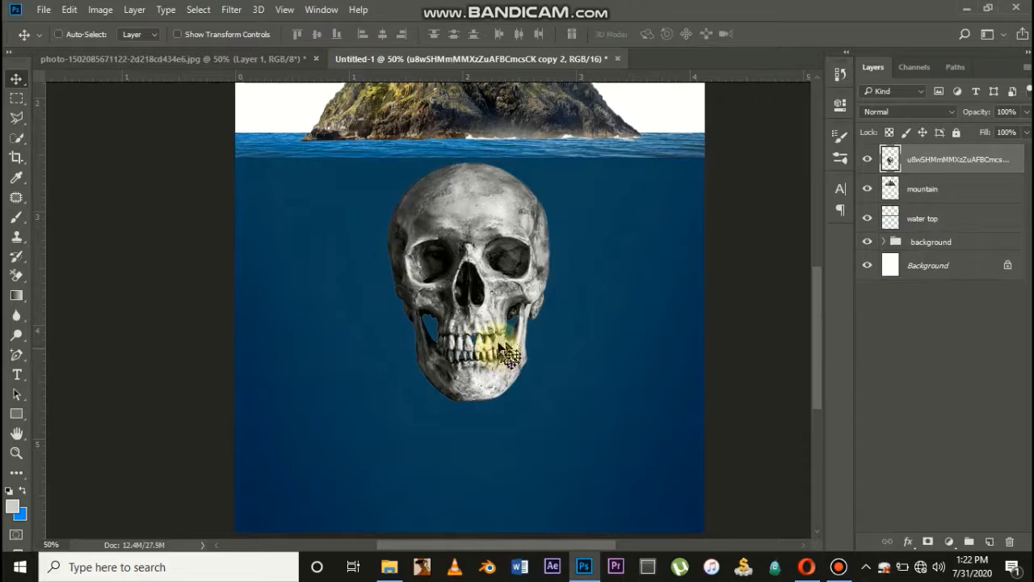
Scale the skull up proportionally to about 207% so it is roughly as wide as the mountain's base
{"action": "scroll", "coordinate": [509, 347], "scroll_direction": "up", "scroll_amount": 2}
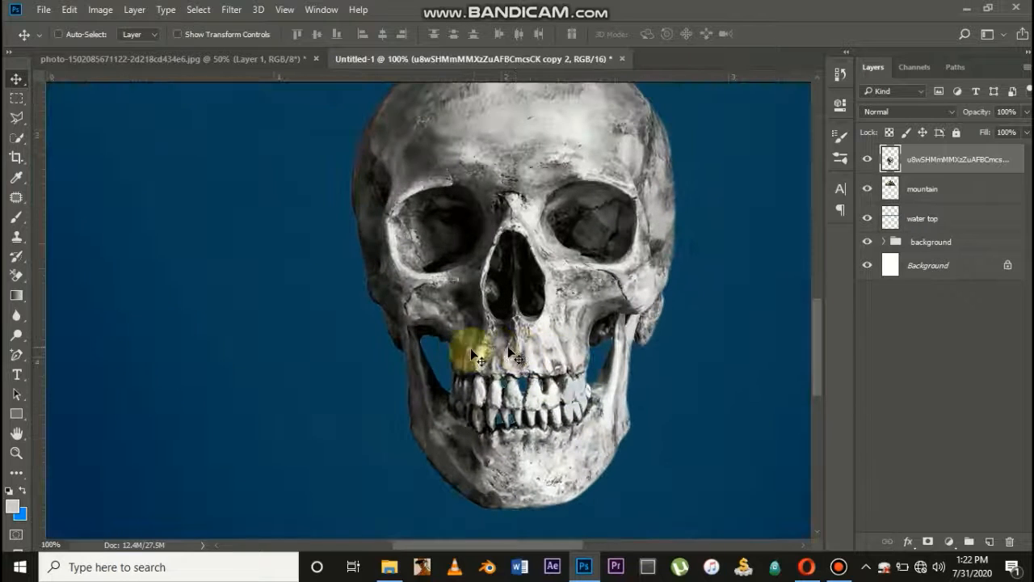
{"action": "scroll", "coordinate": [323, 420], "scroll_direction": "down", "scroll_amount": 2}
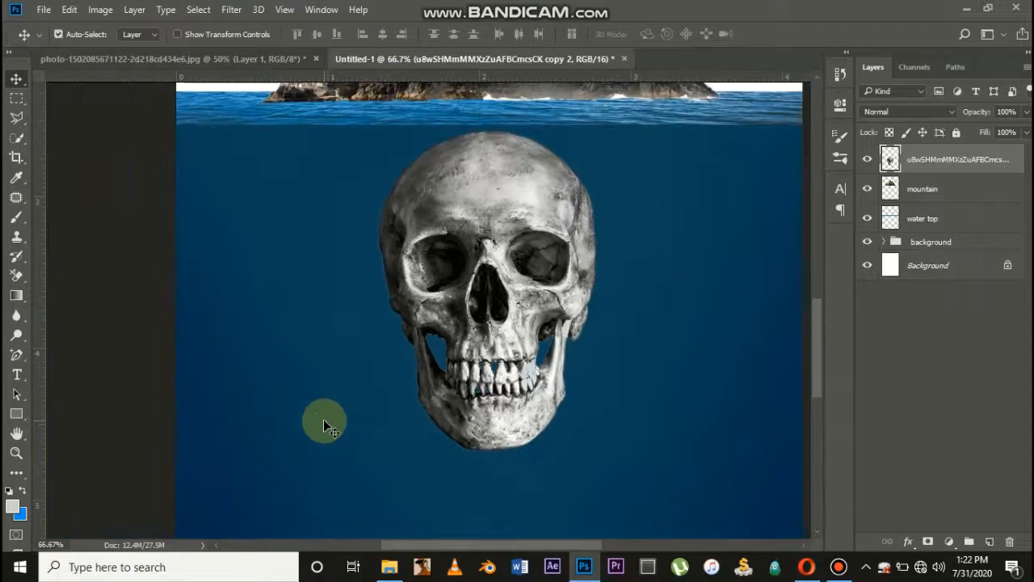
{"action": "scroll", "coordinate": [404, 342], "scroll_direction": "down", "scroll_amount": 1}
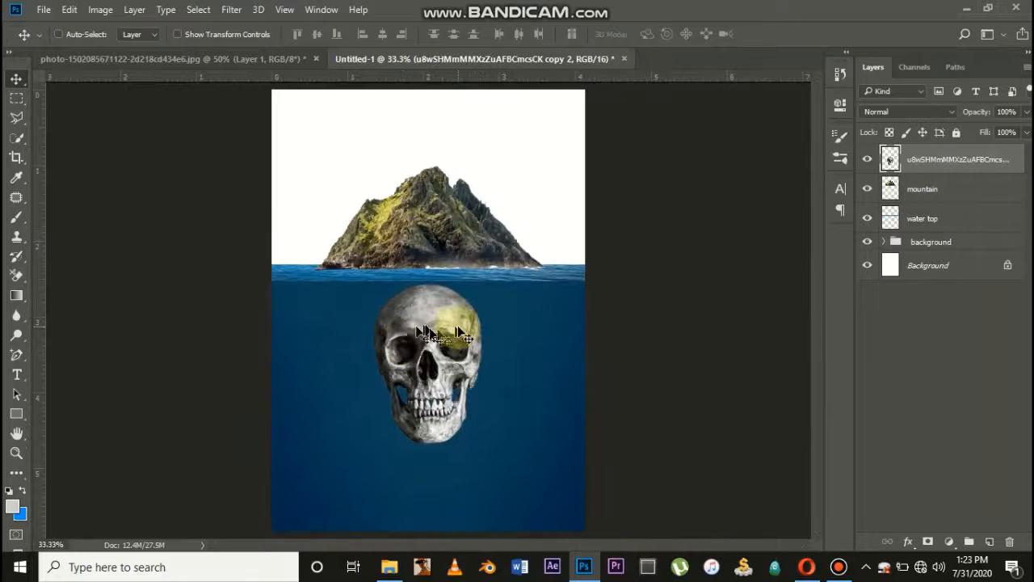
{"action": "key", "text": "ctrl+t"}
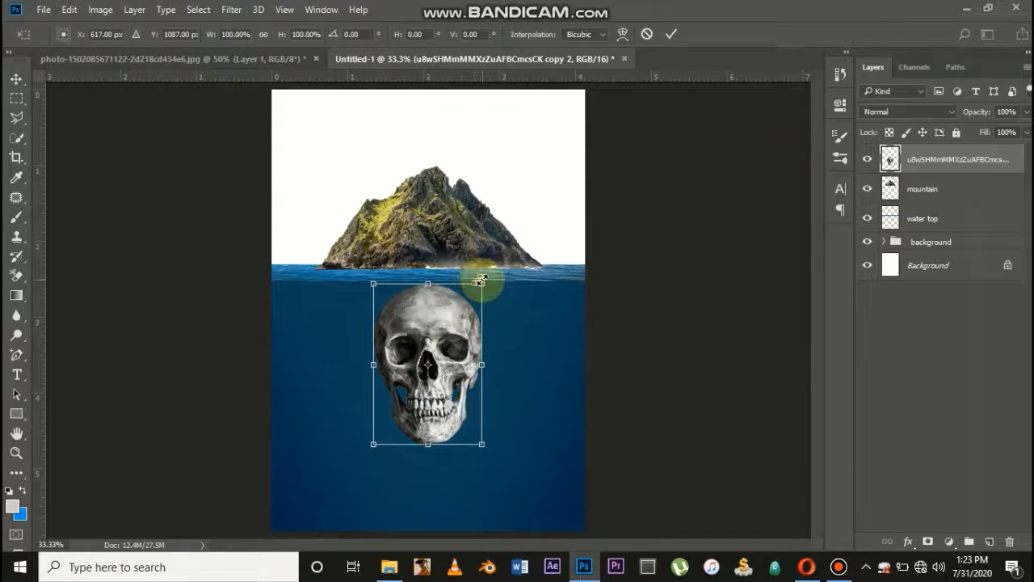
{"action": "left_click_drag", "start_coordinate": [481, 279], "coordinate": [569, 204]}
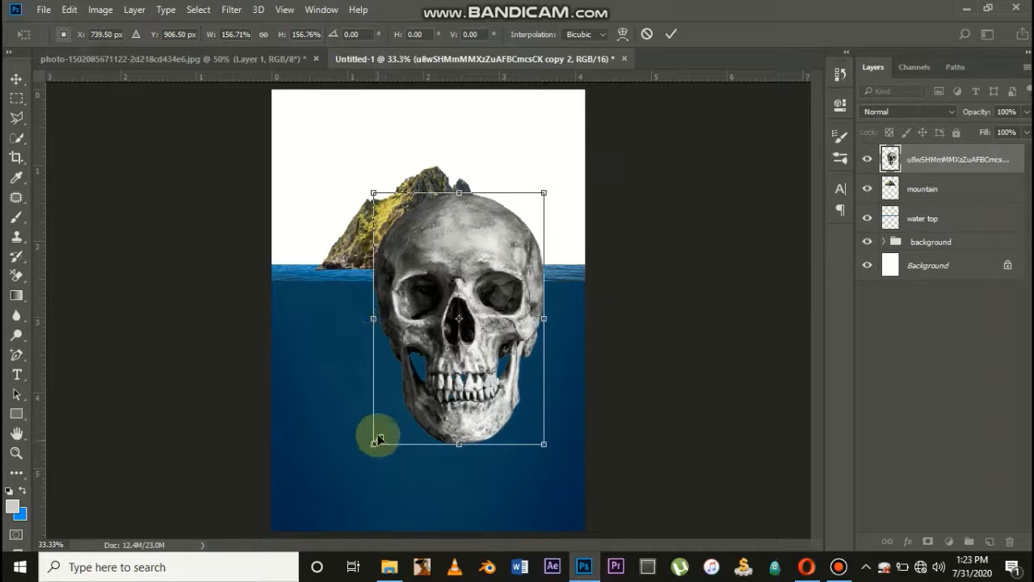
{"action": "left_click_drag", "start_coordinate": [375, 443], "coordinate": [261, 502]}
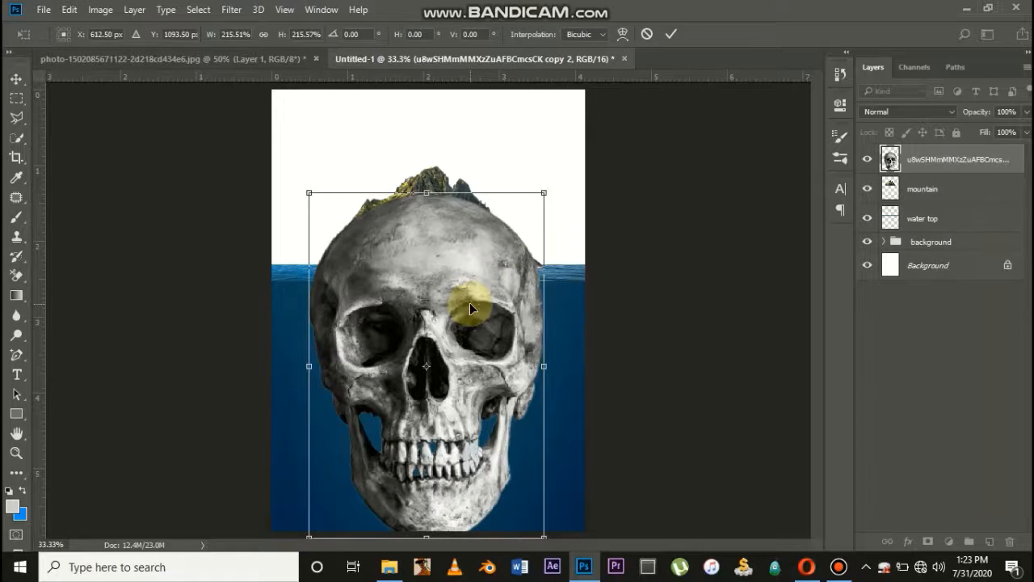
{"action": "key", "text": "ctrl+minus"}
{"action": "key", "text": "ctrl+plus"}
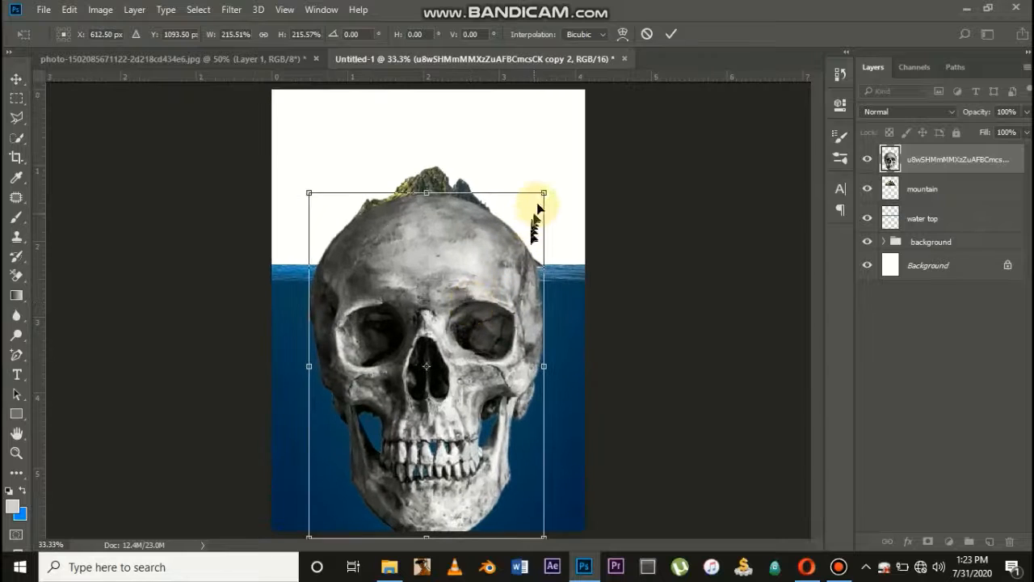
{"action": "left_click_drag", "start_coordinate": [543, 195], "coordinate": [533, 208]}
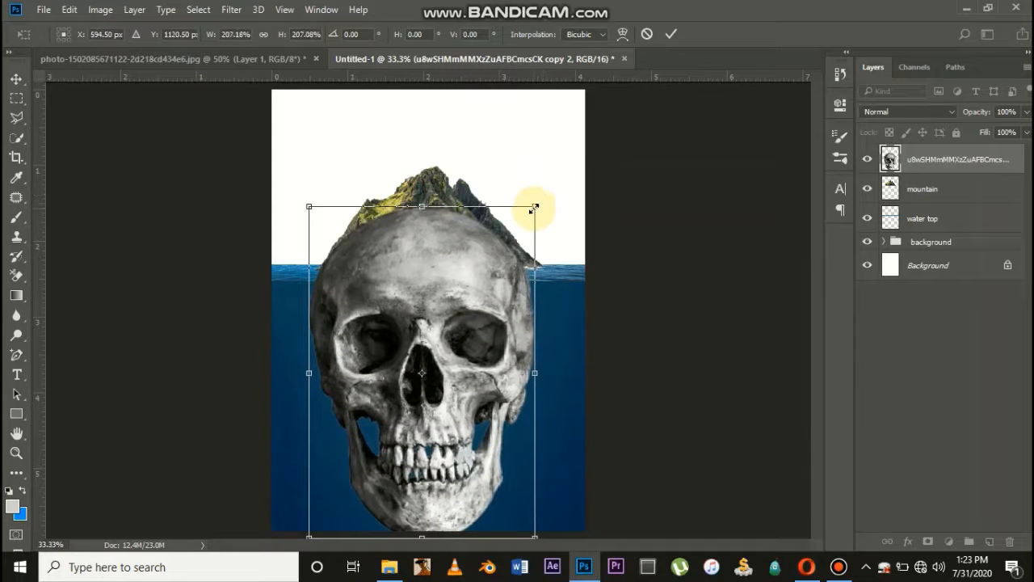
Move the enlarged skull up over the mountain and nudge it down and left to about X 614.5 px, Y 1009.5 px
{"action": "left_click_drag", "start_coordinate": [454, 346], "coordinate": [459, 303]}
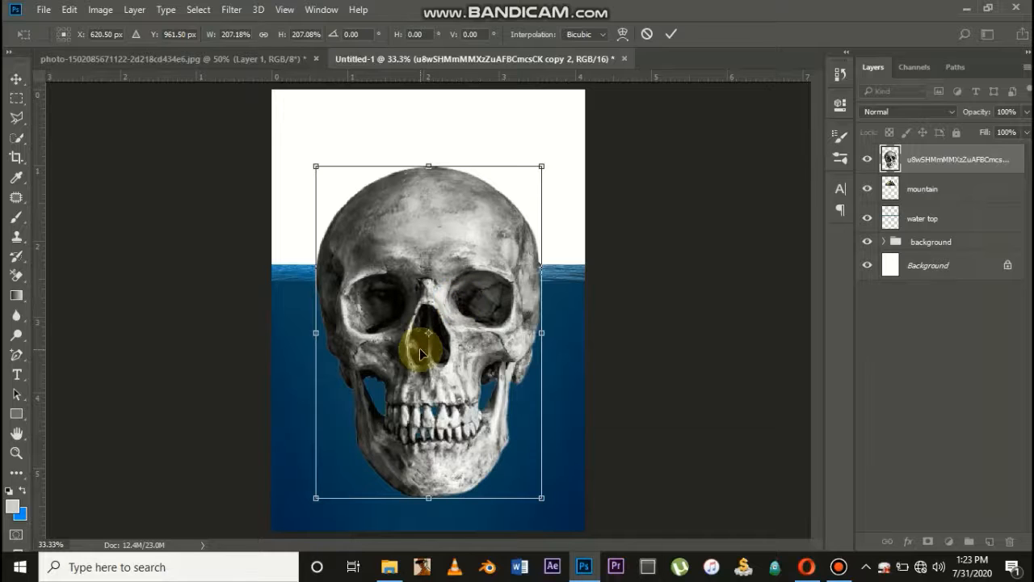
{"action": "scroll", "coordinate": [423, 347], "scroll_direction": "up", "scroll_amount": 1}
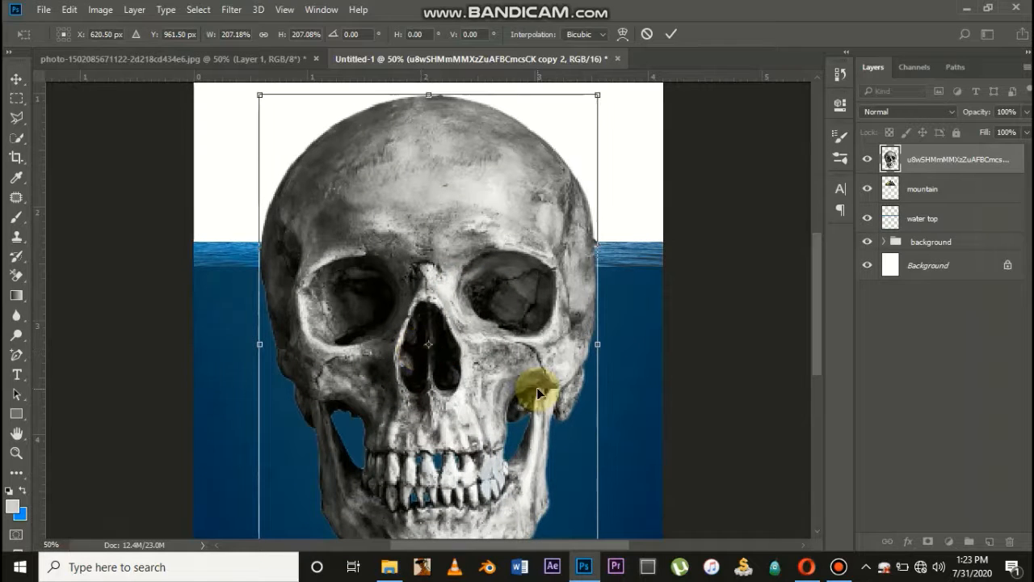
{"action": "key", "text": "Down"}
{"action": "key", "text": "Down"}
{"action": "key", "text": "Down"}
{"action": "key", "text": "Down"}
{"action": "key", "text": "Down"}
{"action": "key", "text": "Down"}
{"action": "key", "text": "Down"}
{"action": "key", "text": "Down"}
{"action": "key", "text": "Down"}
{"action": "key", "text": "Down"}
{"action": "key", "text": "Down"}
{"action": "key", "text": "Down"}
{"action": "key", "text": "Down"}
{"action": "key", "text": "Down"}
{"action": "key", "text": "Down"}
{"action": "key", "text": "Down"}
{"action": "key", "text": "Down"}
{"action": "key", "text": "Down"}
{"action": "key", "text": "Down"}
{"action": "key", "text": "Down"}
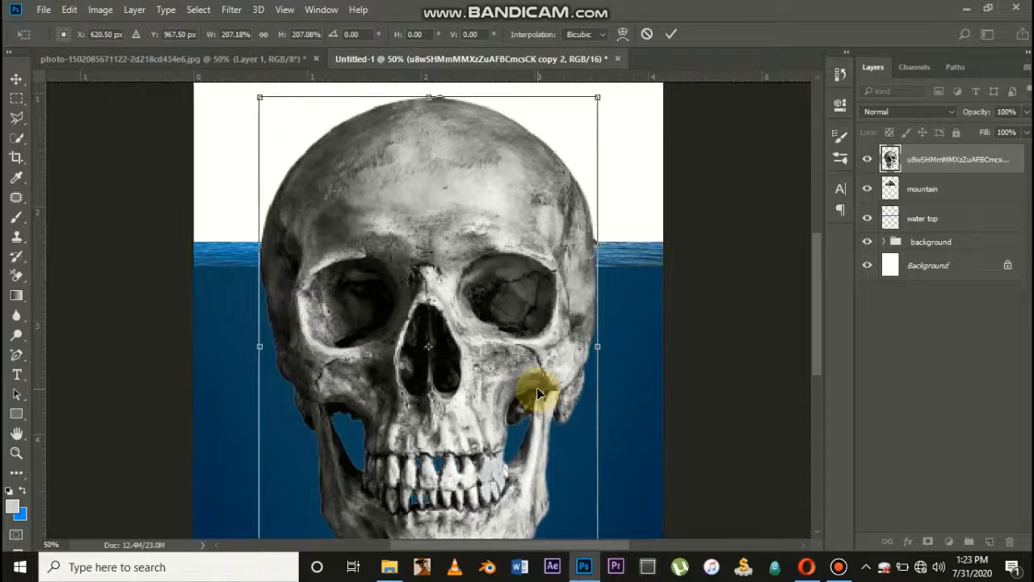
{"action": "key", "text": "Down"}
{"action": "key", "text": "Down"}
{"action": "key", "text": "Down"}
{"action": "key", "text": "Down"}
{"action": "key", "text": "Down"}
{"action": "key", "text": "Down"}
{"action": "key", "text": "Down"}
{"action": "key", "text": "Down"}
{"action": "key", "text": "Down"}
{"action": "key", "text": "Down"}
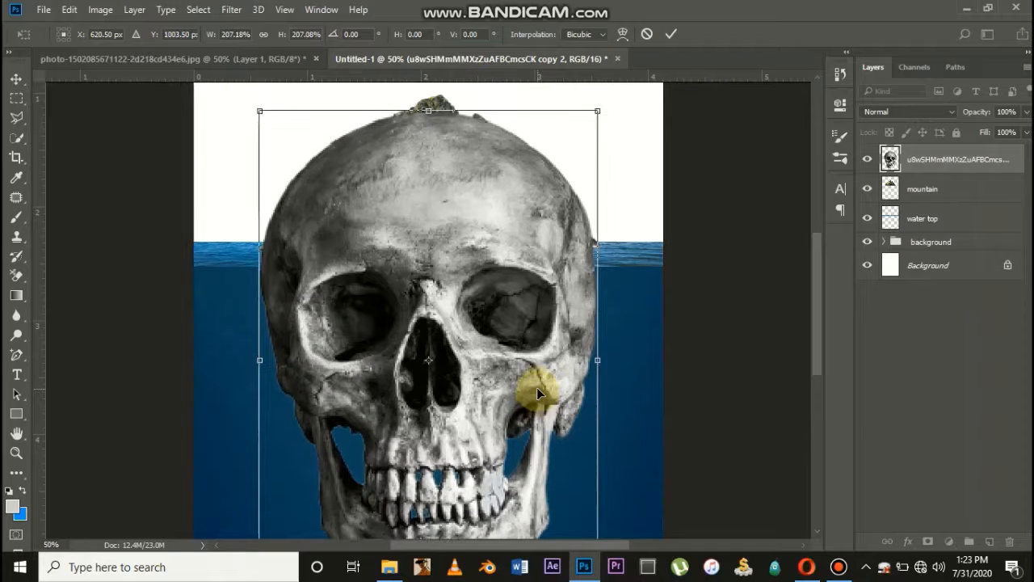
{"action": "key", "text": "Left"}
{"action": "key", "text": "Left"}
{"action": "key", "text": "Left"}
{"action": "key", "text": "Left"}
{"action": "key", "text": "Left"}
{"action": "key", "text": "Left"}
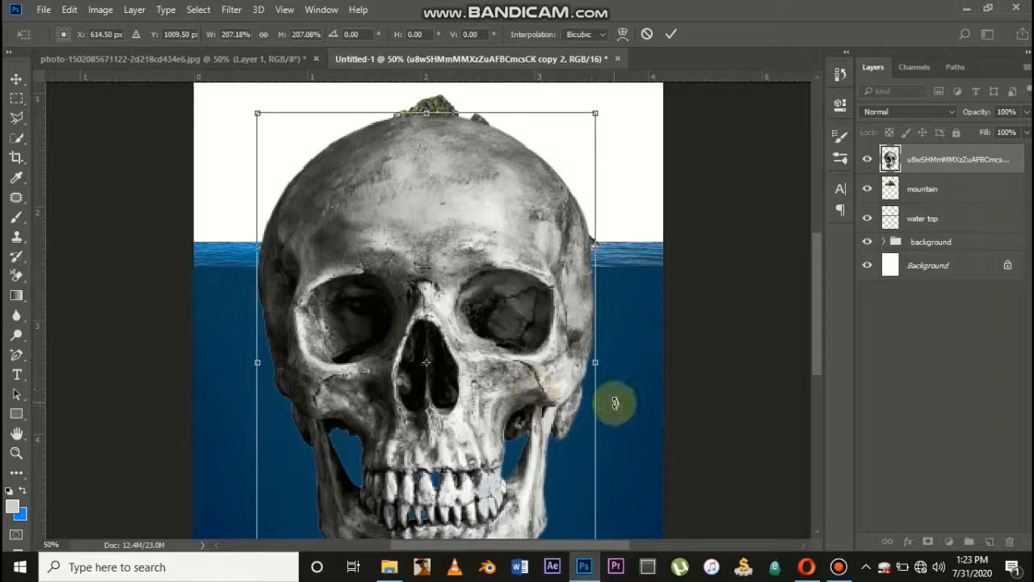
Stretch the skull's right side outward to about 210.9% width, apply the transform, and widen the skull again to about 101.4%
{"action": "left_click_drag", "start_coordinate": [597, 365], "coordinate": [606, 367]}
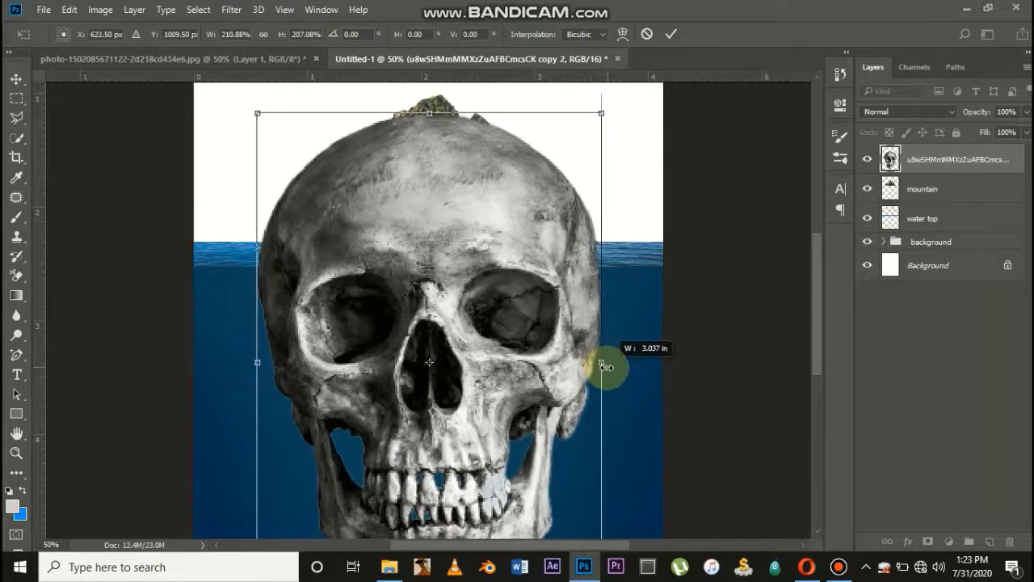
{"action": "key", "text": "ctrl+plus"}
{"action": "scroll", "coordinate": [607, 366], "scroll_direction": "right", "scroll_amount": 3}
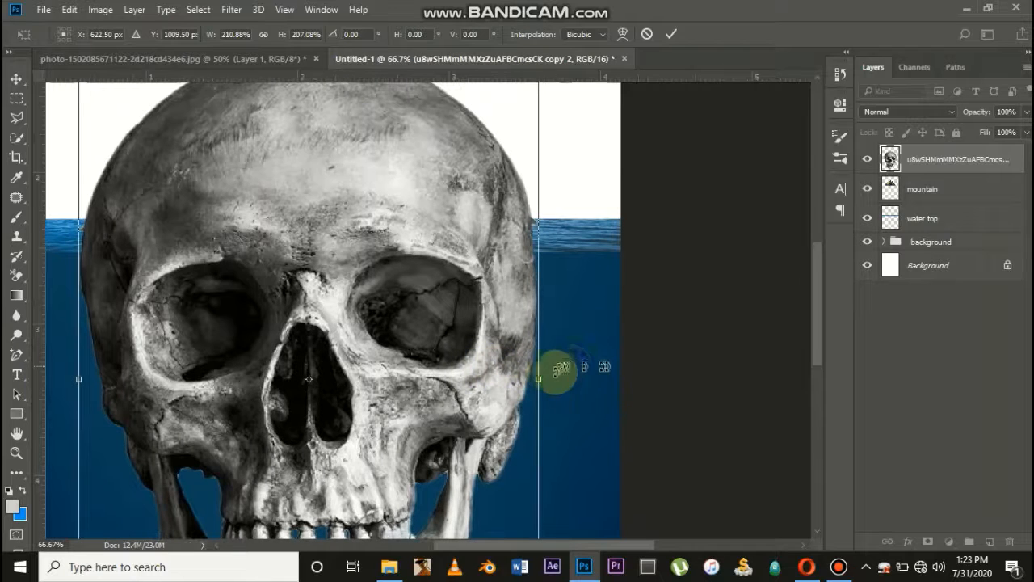
{"action": "left_click_drag", "start_coordinate": [541, 379], "coordinate": [544, 382]}
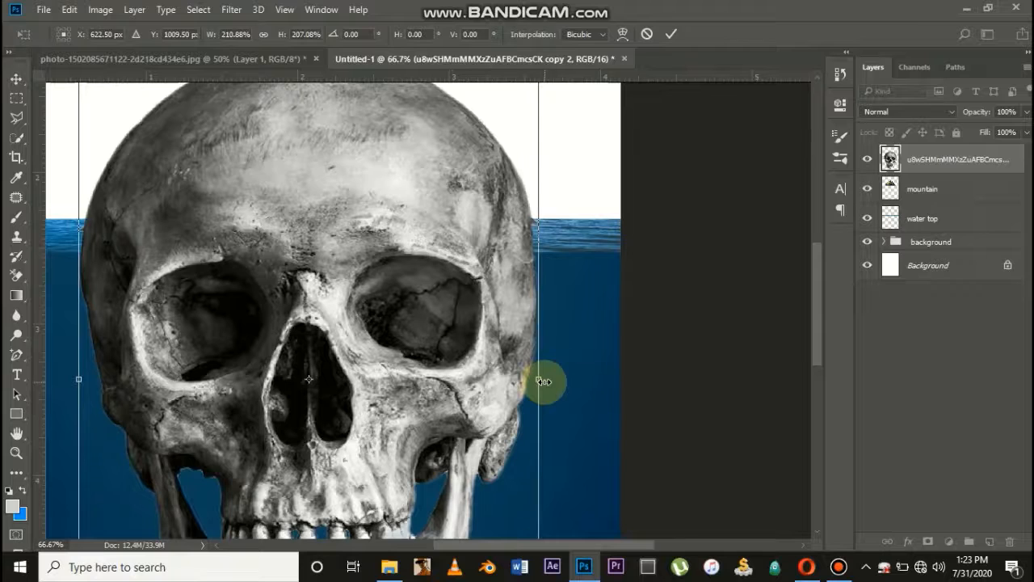
{"action": "key", "text": "Return"}
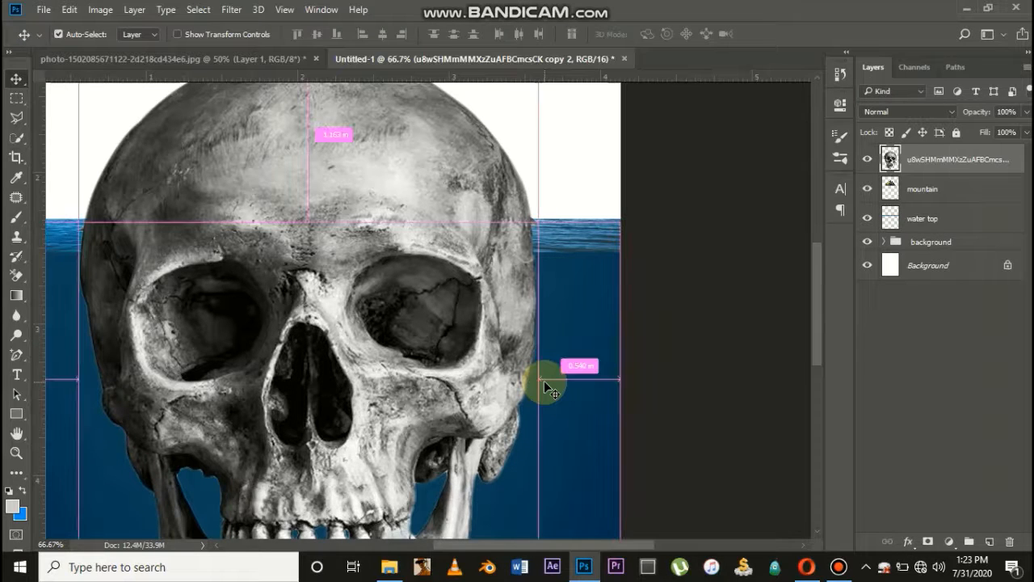
{"action": "key", "text": "ctrl+t"}
{"action": "left_click_drag", "start_coordinate": [543, 381], "coordinate": [547, 379]}
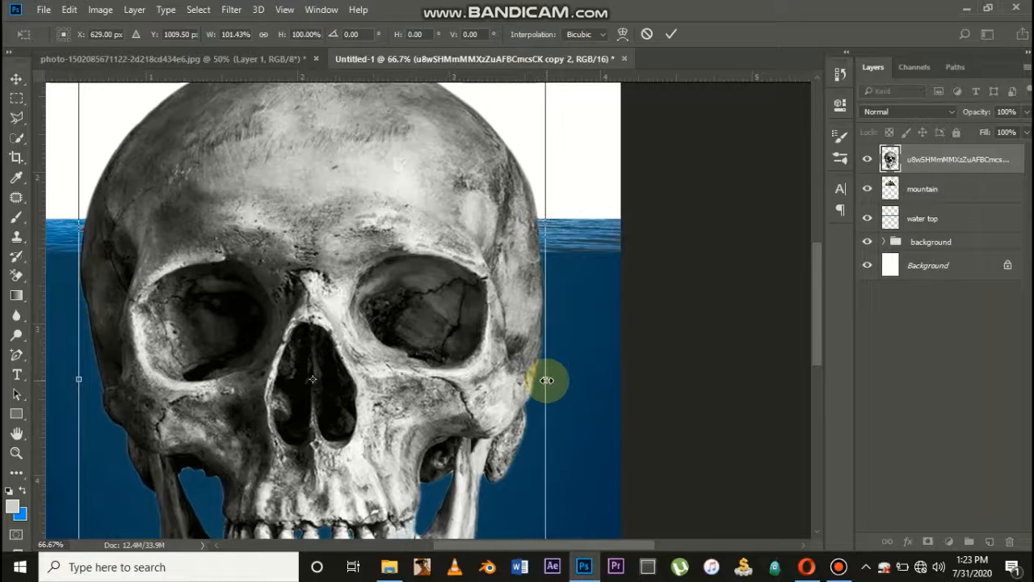
{"action": "key", "text": "Return"}
{"action": "key", "text": "ctrl+minus"}
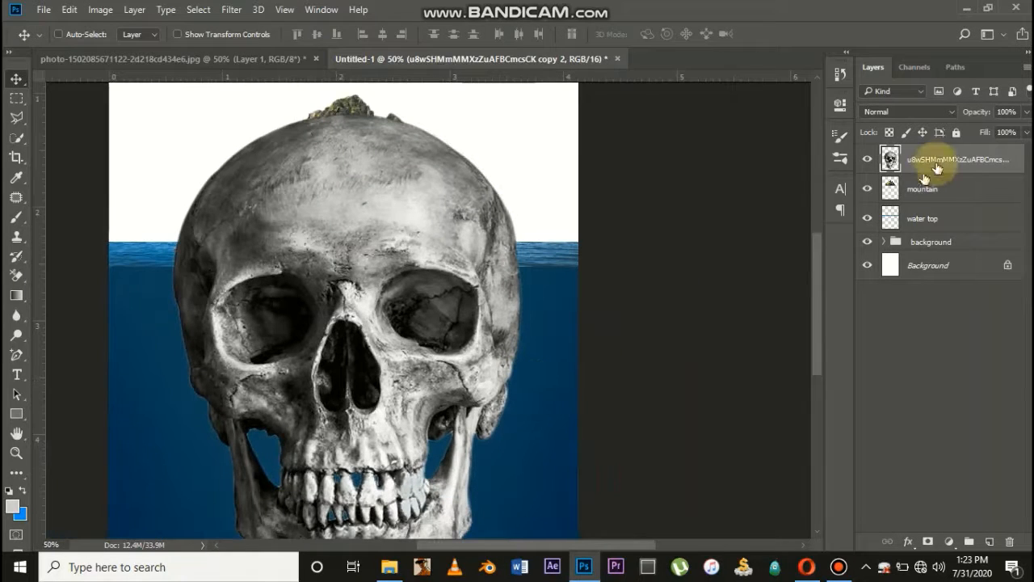
Lower the skull layer's opacity to 62% and mask out its part inside a rectangle enclosing the mountain down to the waterline
{"action": "left_click_drag", "start_coordinate": [973, 117], "coordinate": [960, 119]}
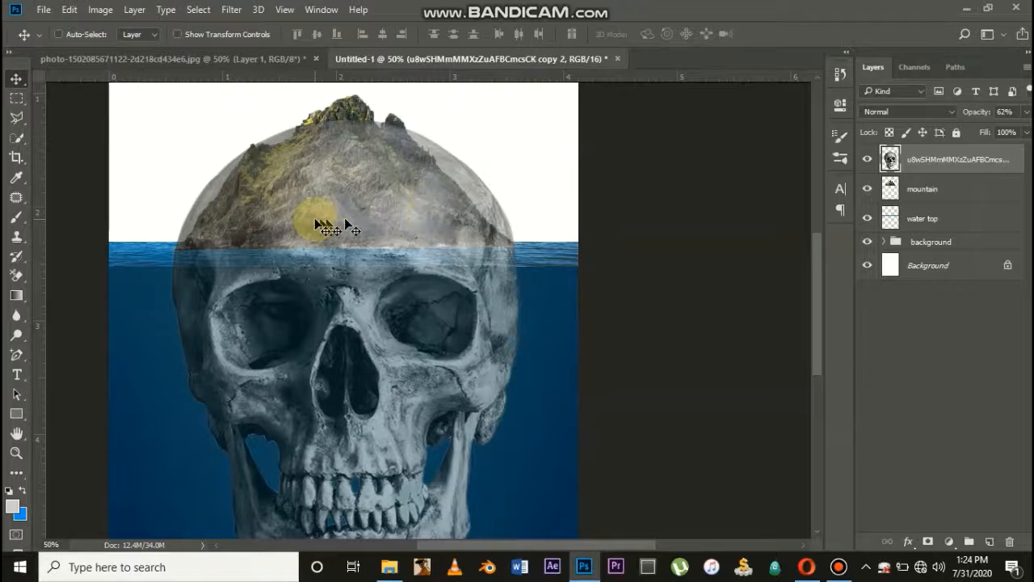
{"action": "scroll", "coordinate": [323, 224], "scroll_direction": "up", "scroll_amount": 3}
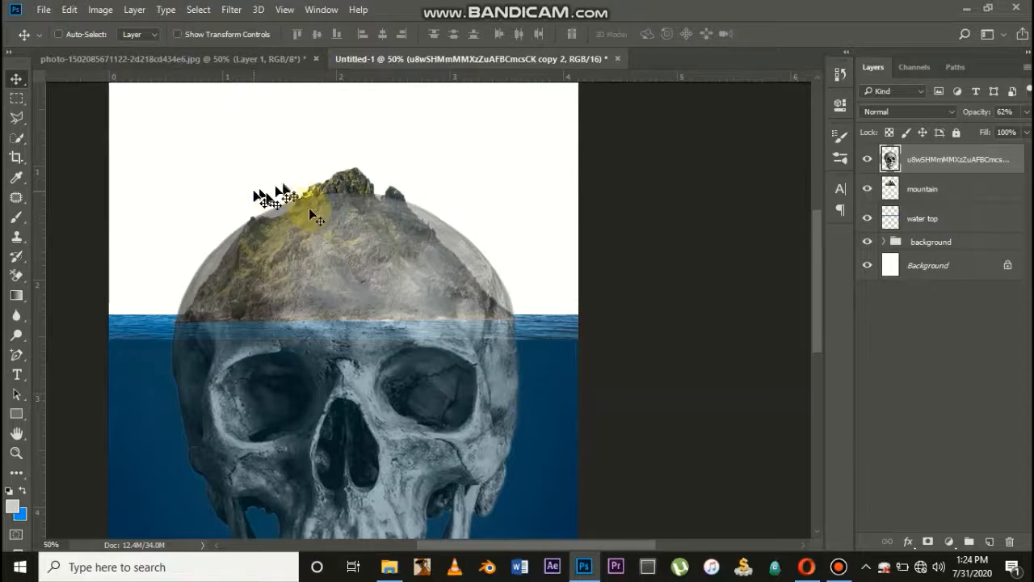
{"action": "left_click", "coordinate": [16, 98]}
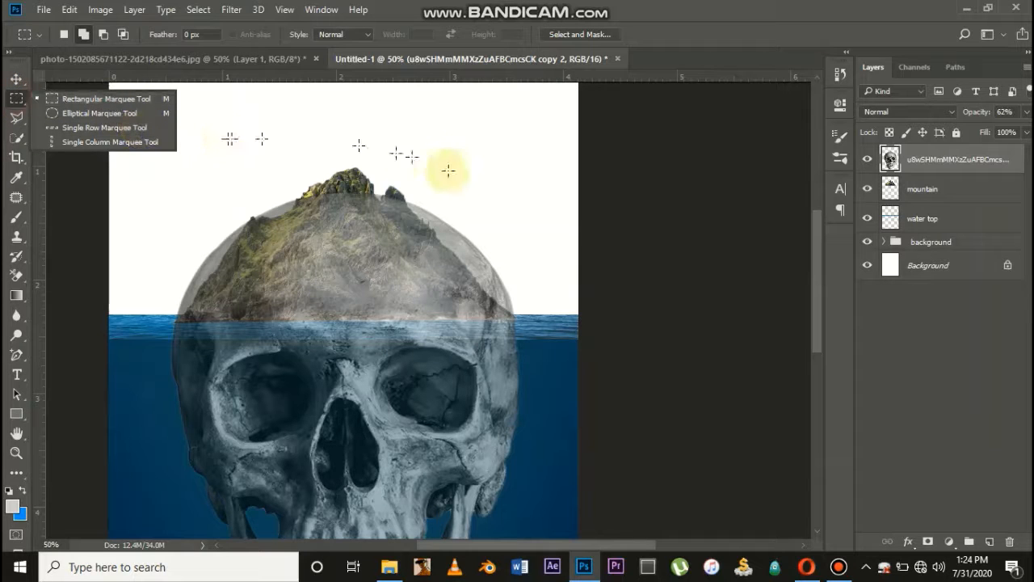
{"action": "left_click_drag", "start_coordinate": [552, 158], "coordinate": [140, 327]}
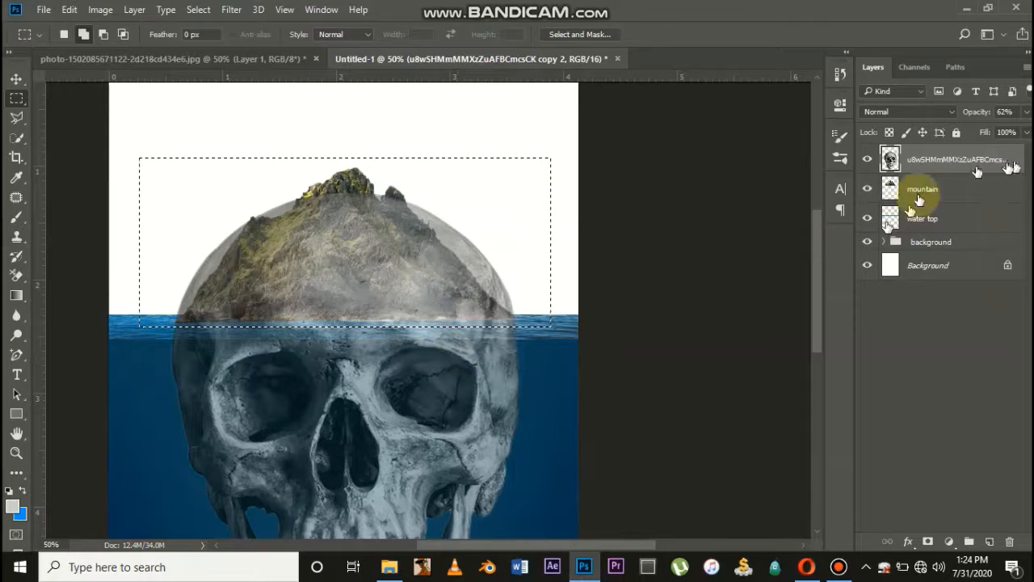
{"action": "left_click", "coordinate": [929, 541]}
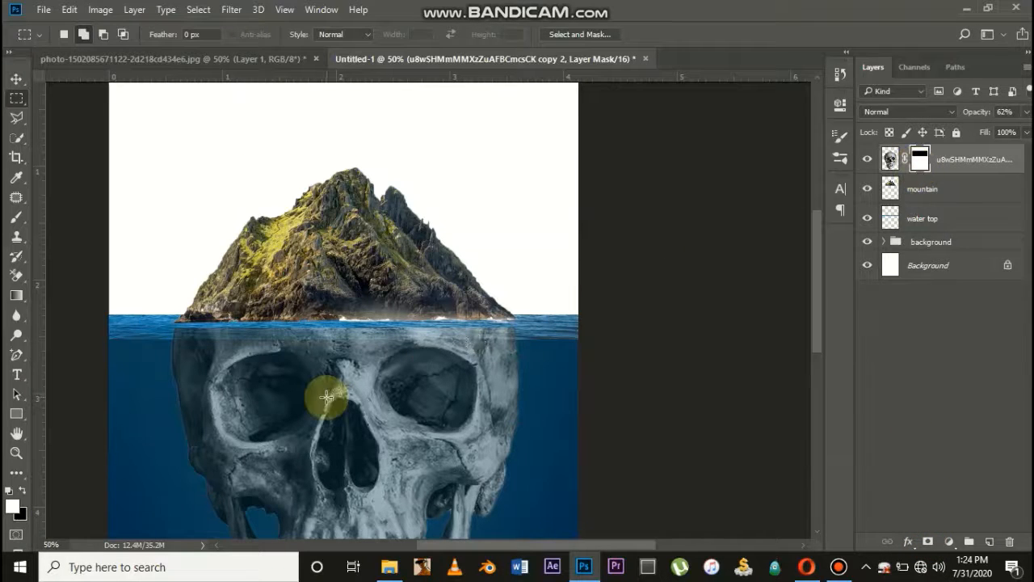
Restore the skull layer's opacity to 100% and place the layer directly below the water top layer
{"action": "left_click", "coordinate": [16, 79]}
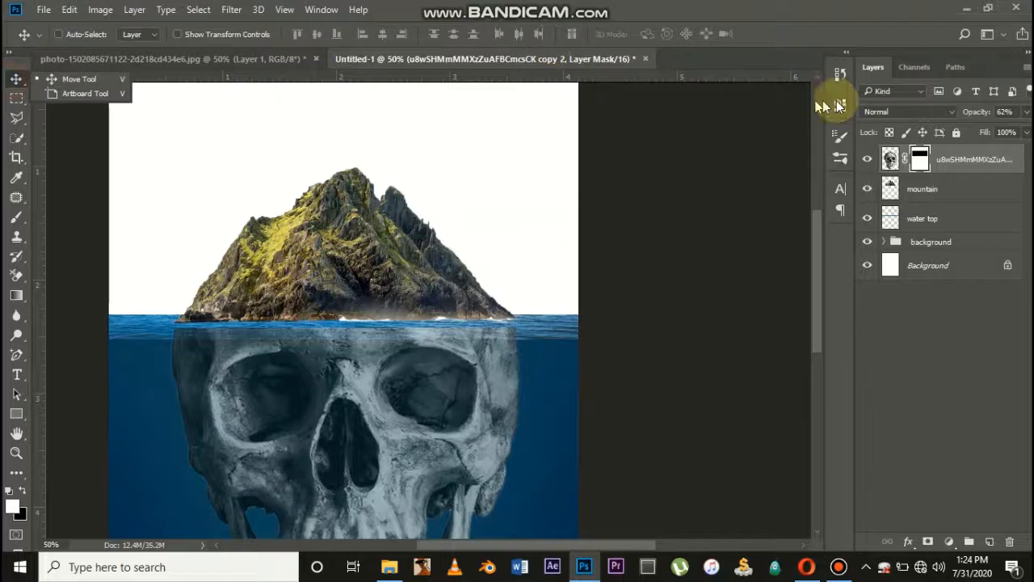
{"action": "left_click_drag", "start_coordinate": [973, 113], "coordinate": [1029, 124]}
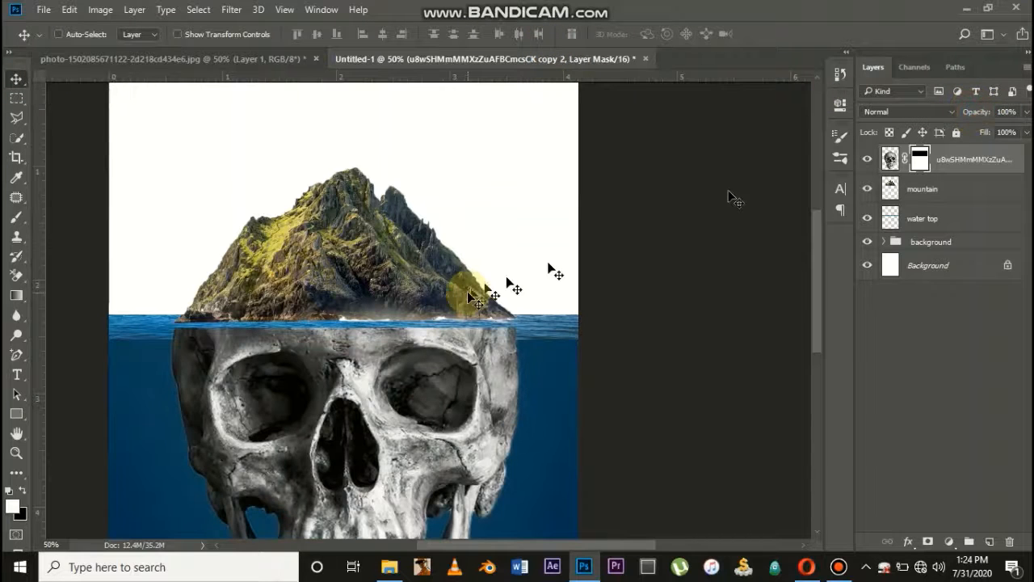
{"action": "key", "text": "ctrl+minus"}
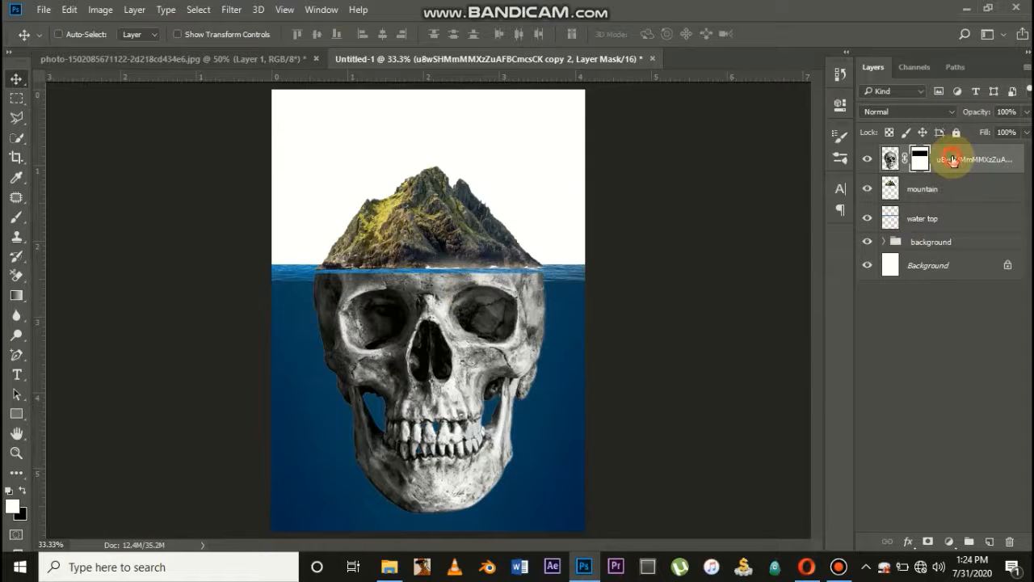
{"action": "left_click_drag", "start_coordinate": [950, 164], "coordinate": [938, 232]}
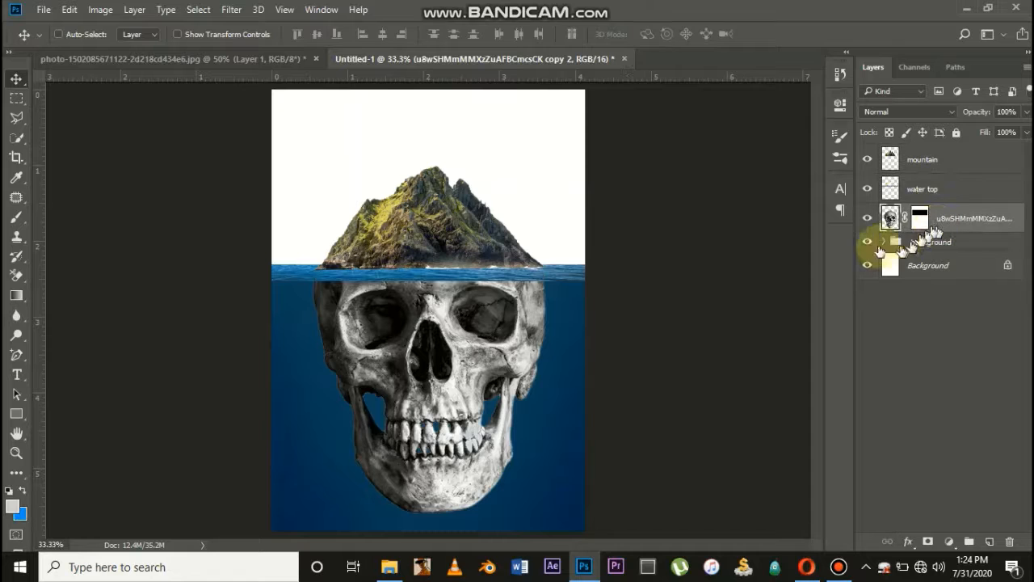
Set the skull layer's blend mode to Multiply and duplicate the layer
{"action": "key", "text": "ctrl+minus"}
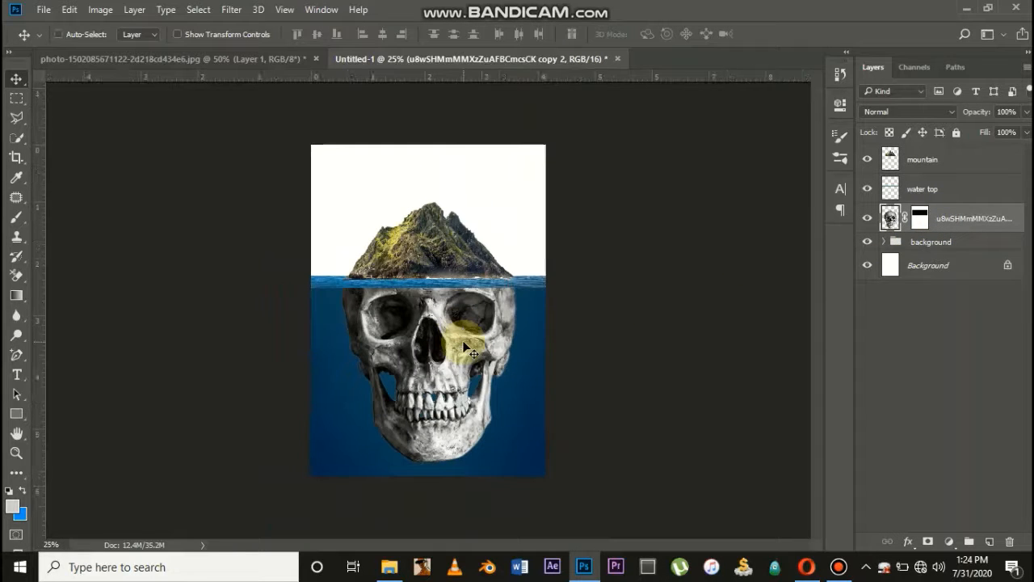
{"action": "key", "text": "ctrl+plus"}
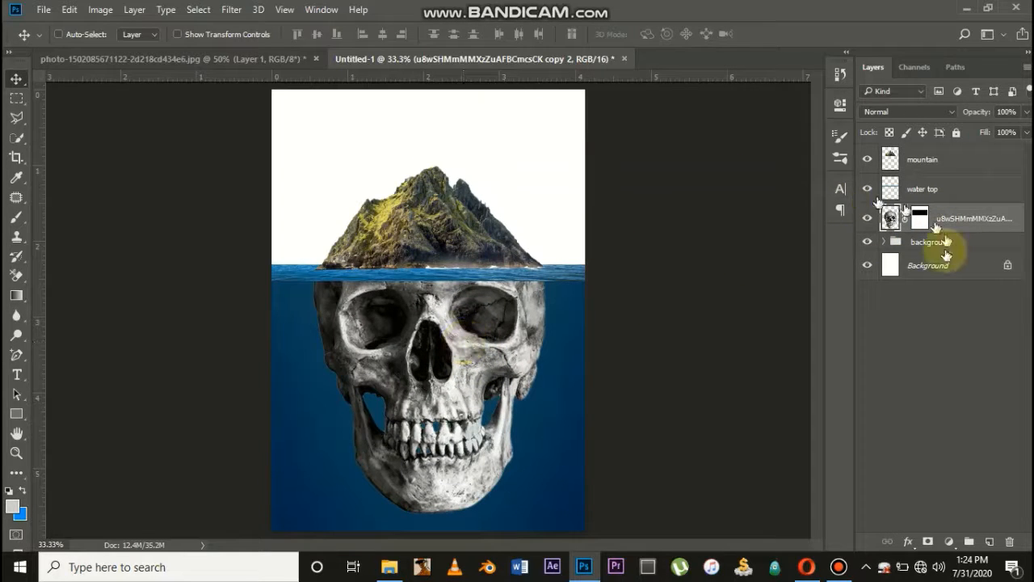
{"action": "left_click", "coordinate": [901, 111]}
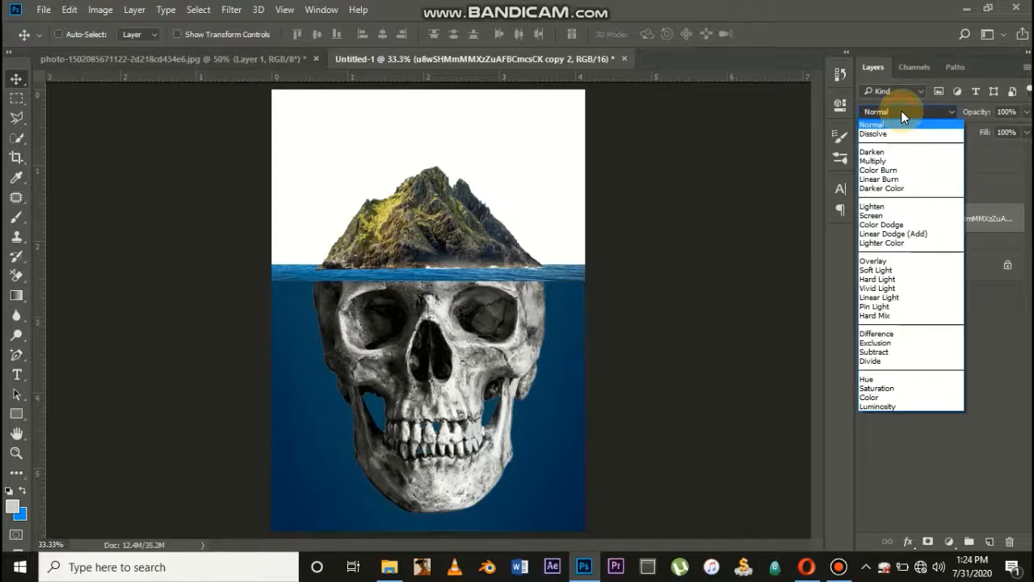
{"action": "left_click", "coordinate": [889, 162]}
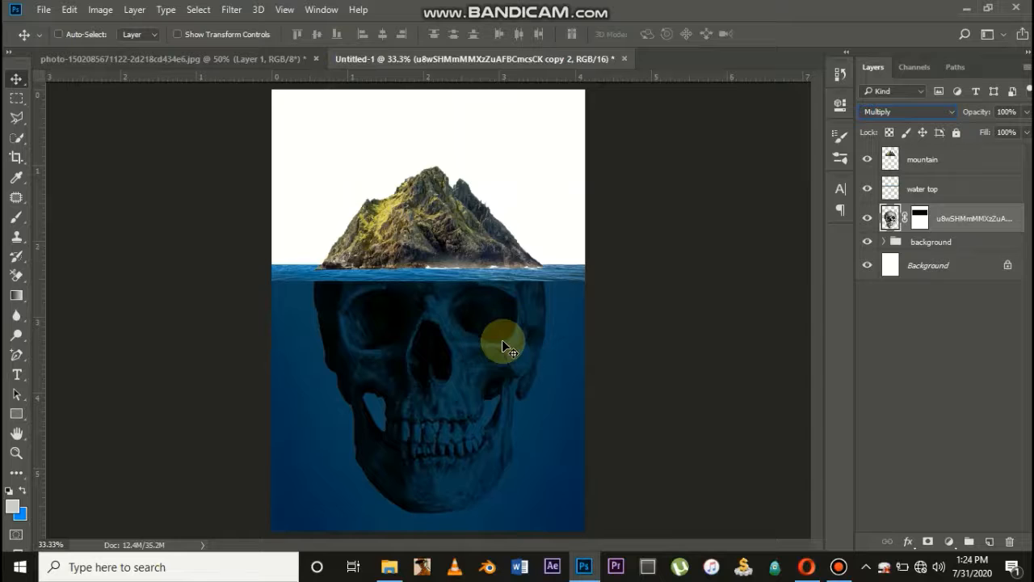
{"action": "key", "text": "ctrl+minus"}
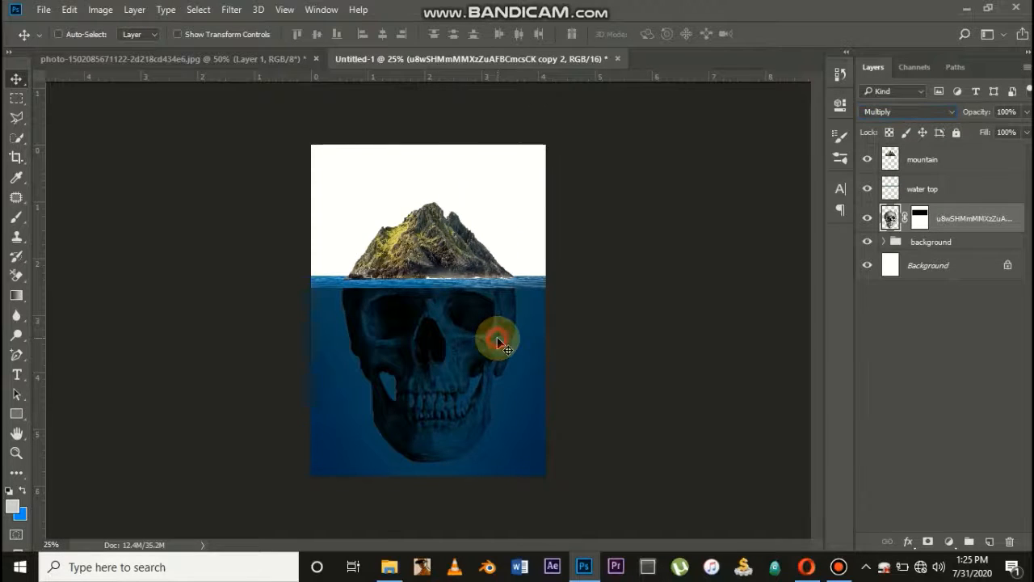
{"action": "key", "text": "ctrl+plus"}
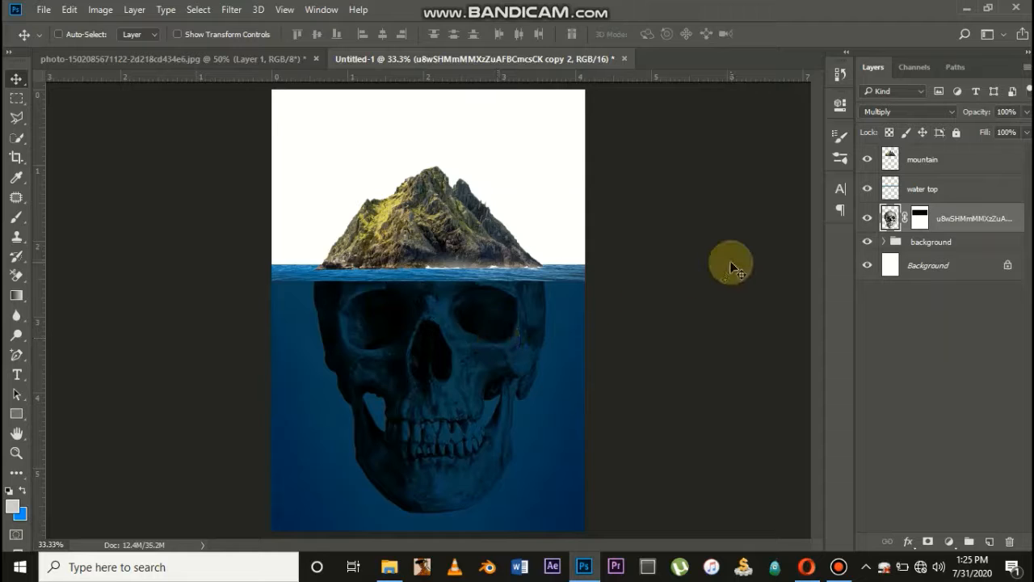
{"action": "key", "text": "ctrl+j"}
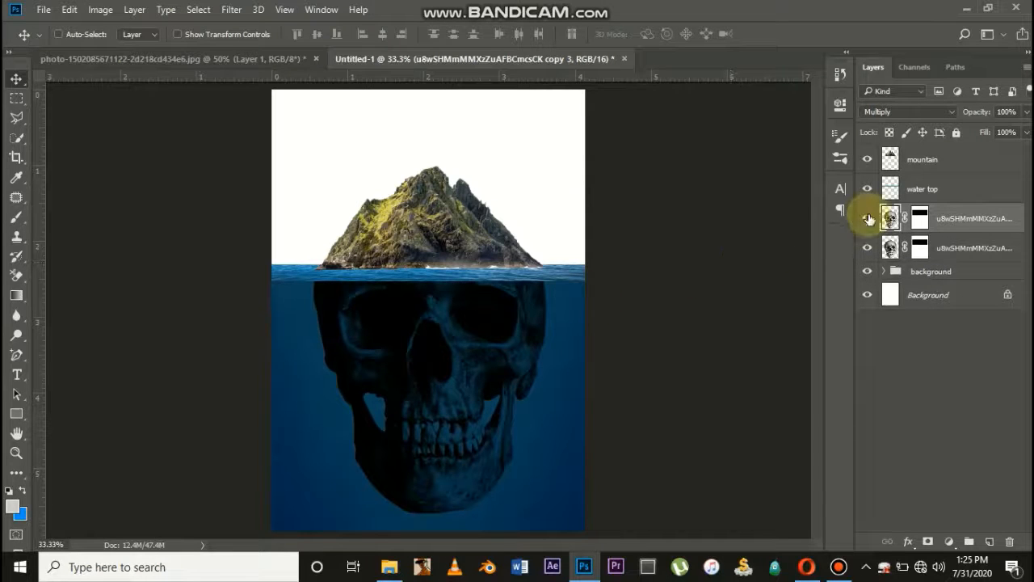
Set the upper skull copy's blend mode to Overlay and lower its opacity to 50%
{"action": "left_click", "coordinate": [931, 113]}
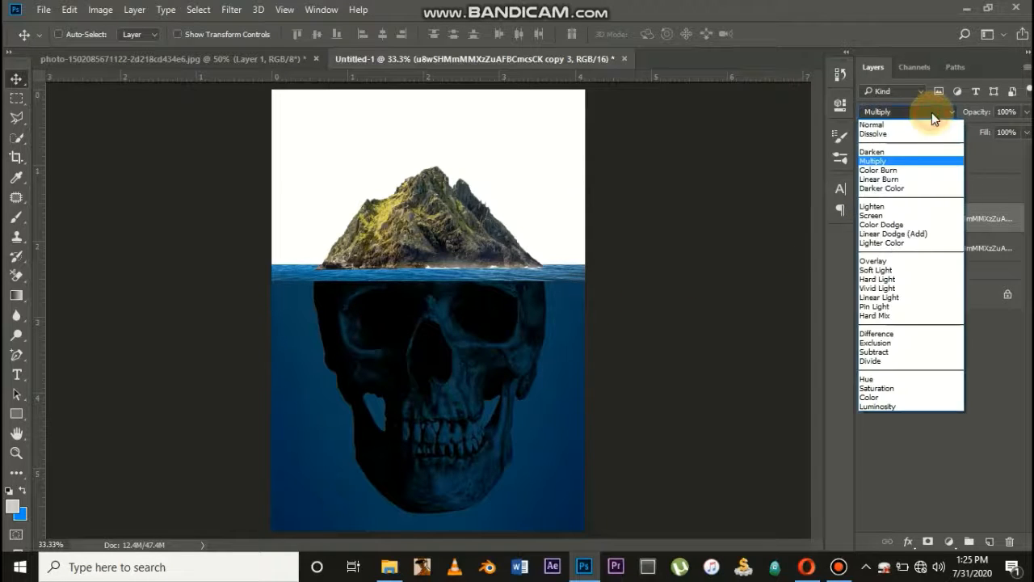
{"action": "left_click", "coordinate": [876, 262]}
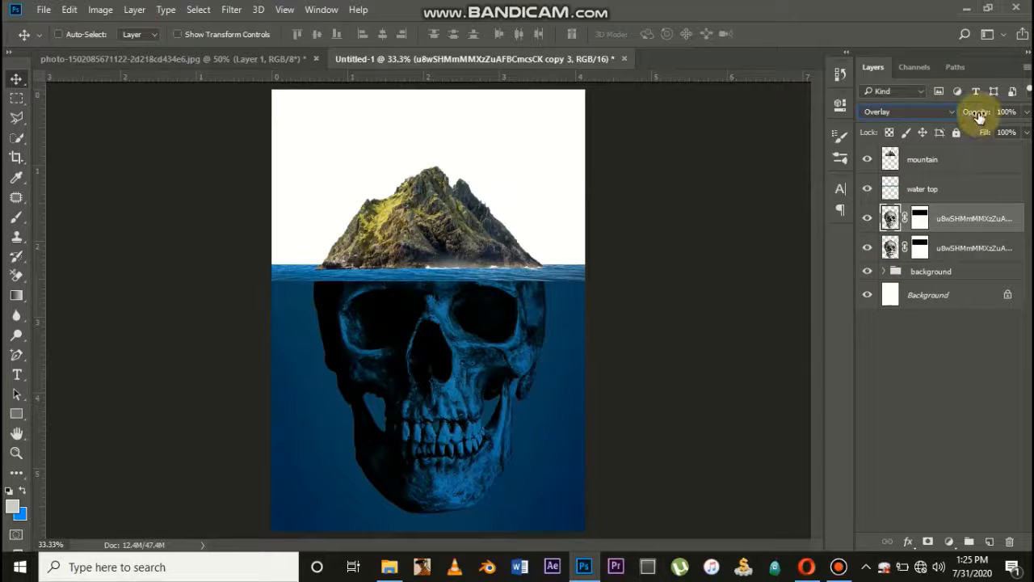
{"action": "left_click_drag", "start_coordinate": [978, 117], "coordinate": [972, 117]}
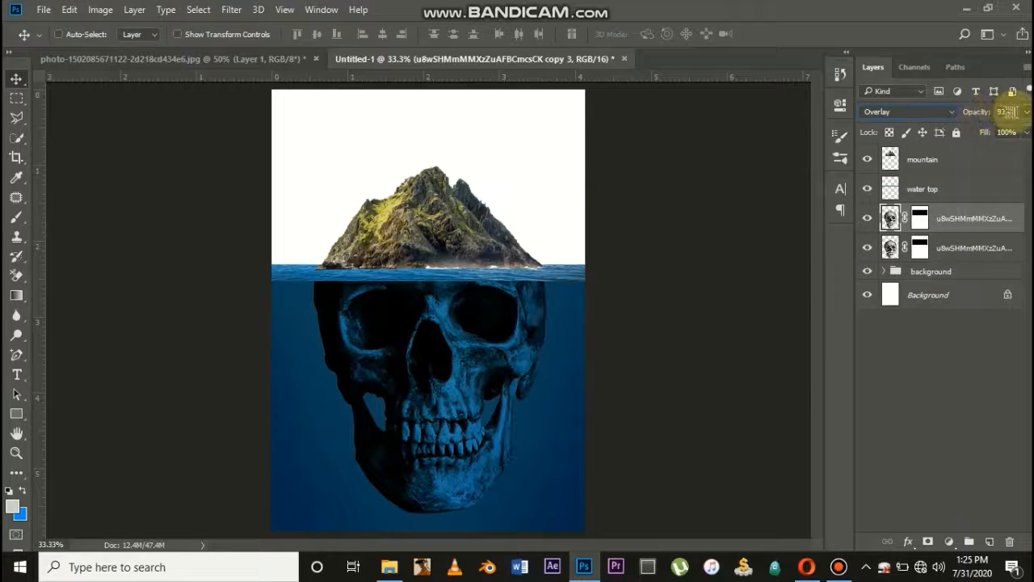
{"action": "left_click", "coordinate": [1006, 113]}
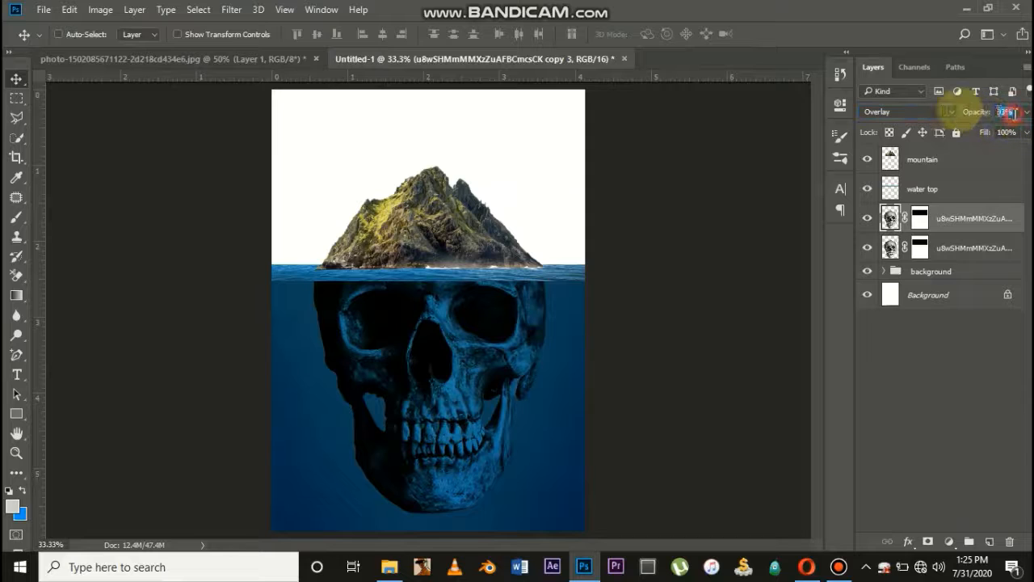
{"action": "type", "text": "50"}
{"action": "key", "text": "Return"}
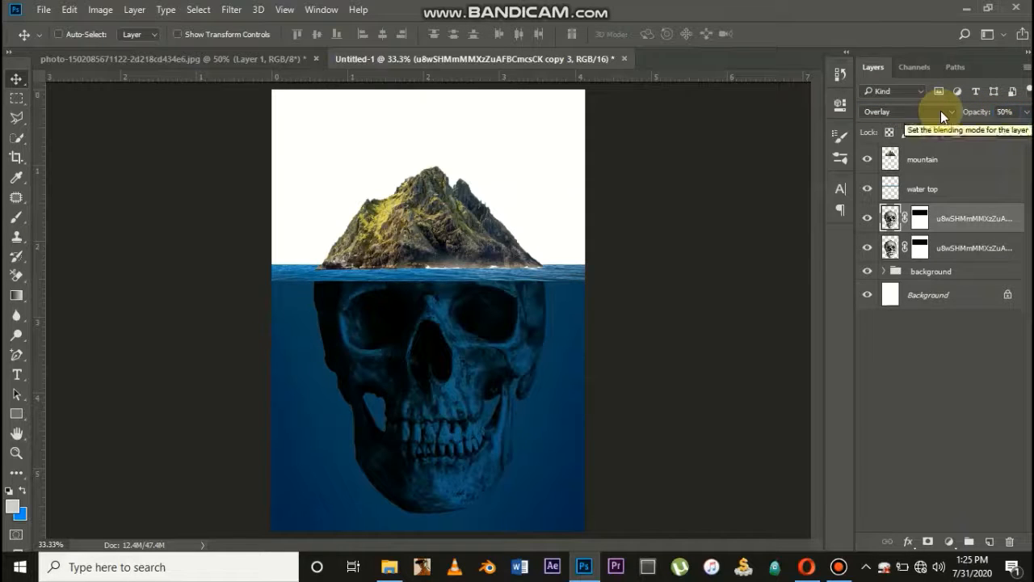
Reduce the upper skull copy's opacity to 35% and compare the skull with that layer hidden and shown
{"action": "left_click", "coordinate": [1009, 113]}
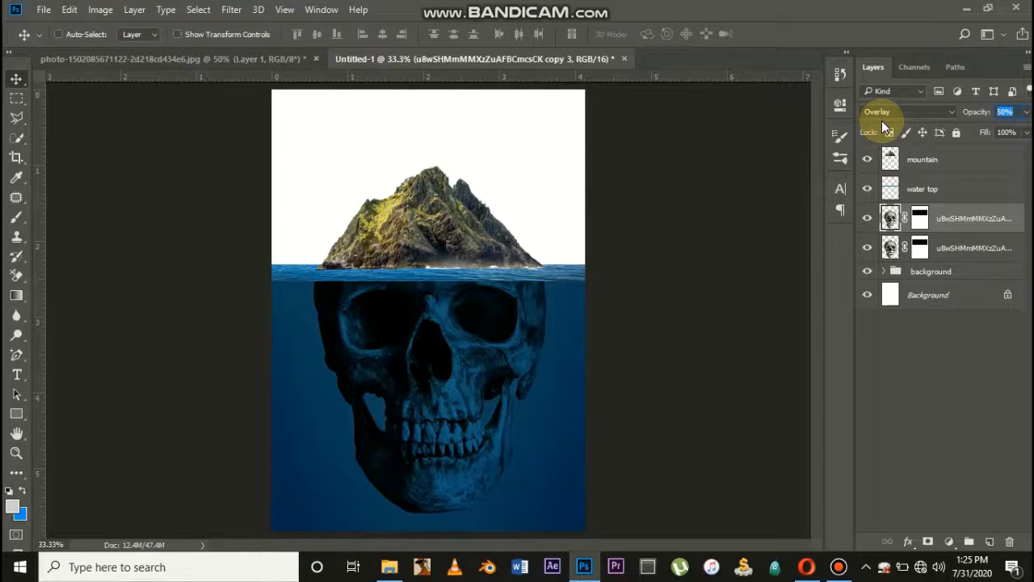
{"action": "type", "text": "35"}
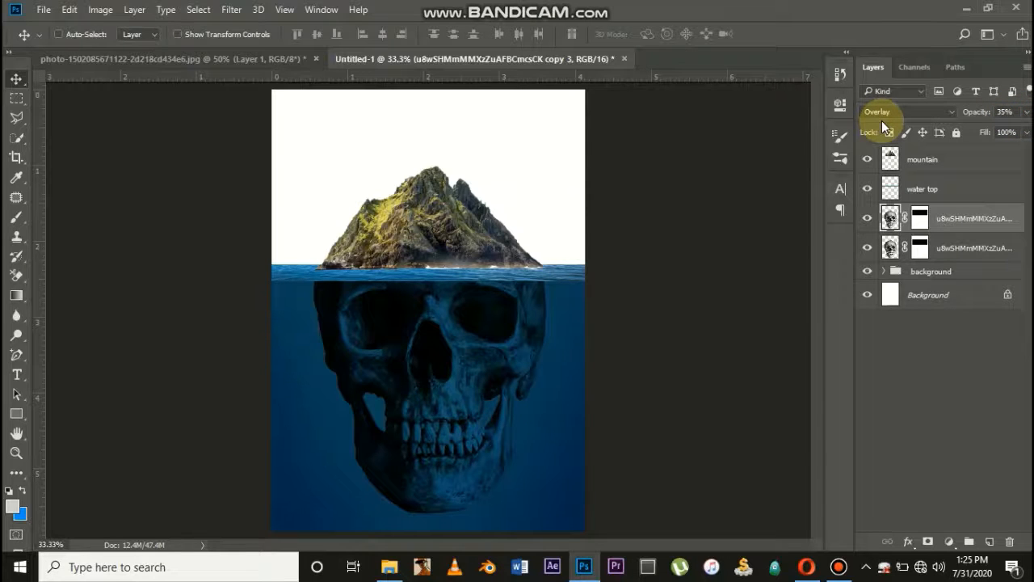
{"action": "left_click", "coordinate": [868, 219]}
{"action": "left_click", "coordinate": [868, 219]}
{"action": "key", "text": "ctrl+minus"}
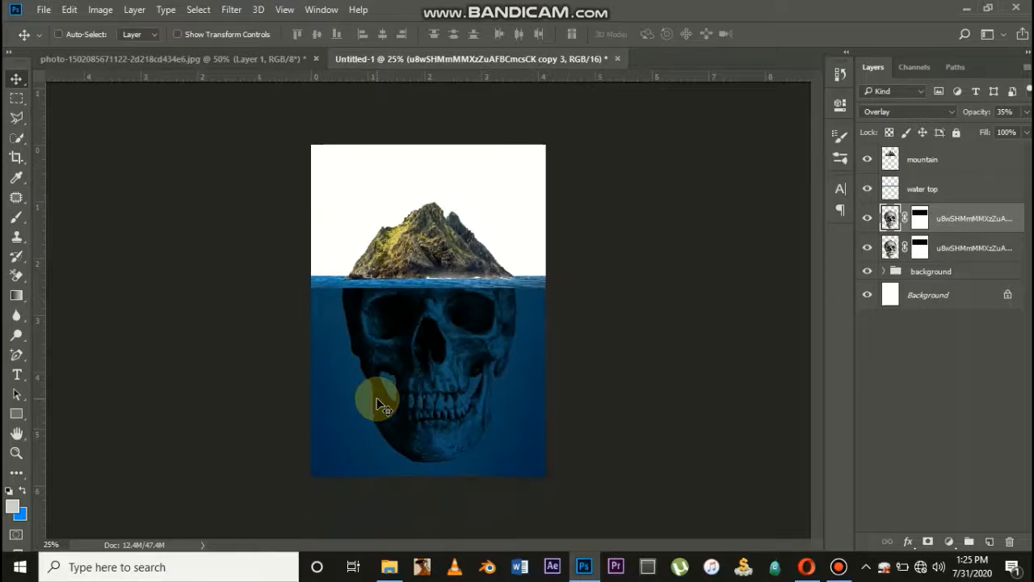
{"action": "key", "text": "ctrl+plus"}
{"action": "key", "text": "ctrl+plus"}
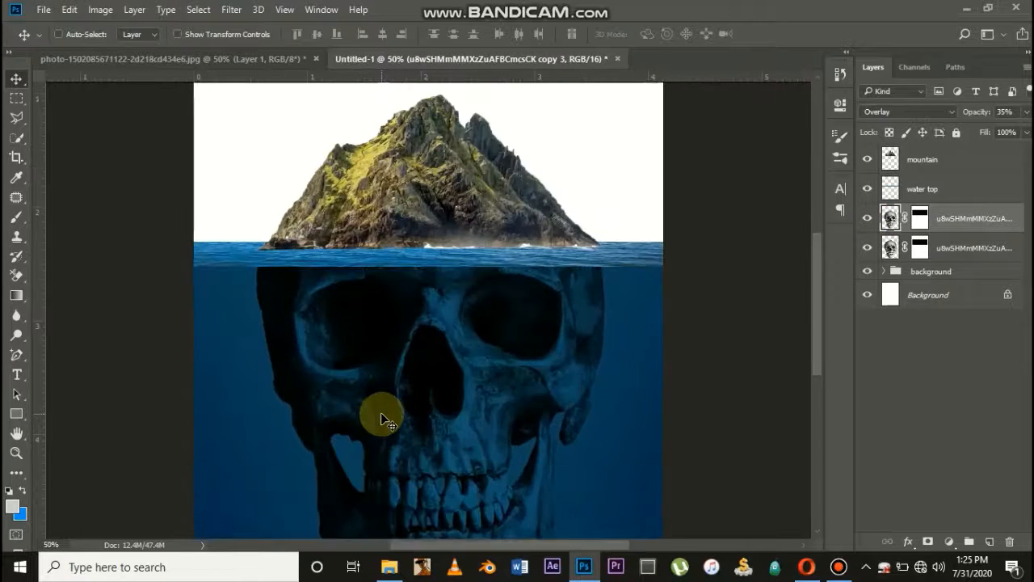
Apply the Camera Raw Filter to the mountain layer with Clarity raised to +66
{"action": "left_click", "coordinate": [946, 159]}
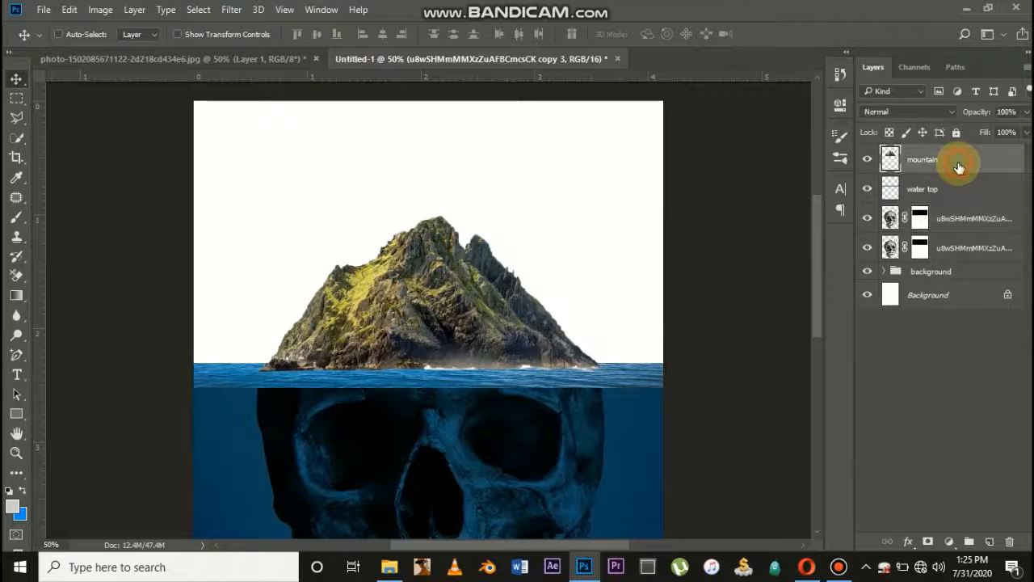
{"action": "left_click", "coordinate": [228, 10]}
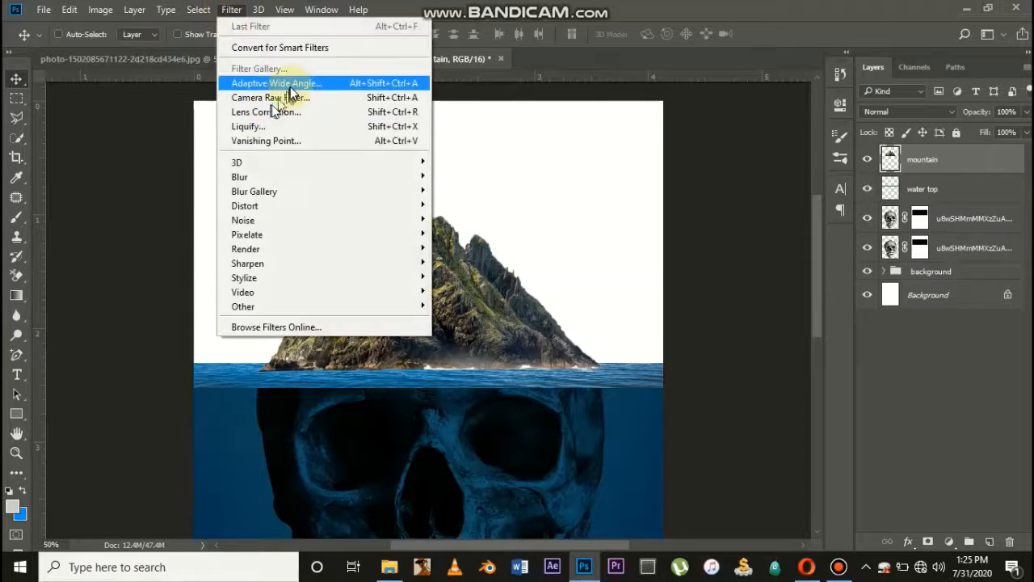
{"action": "left_click", "coordinate": [292, 97]}
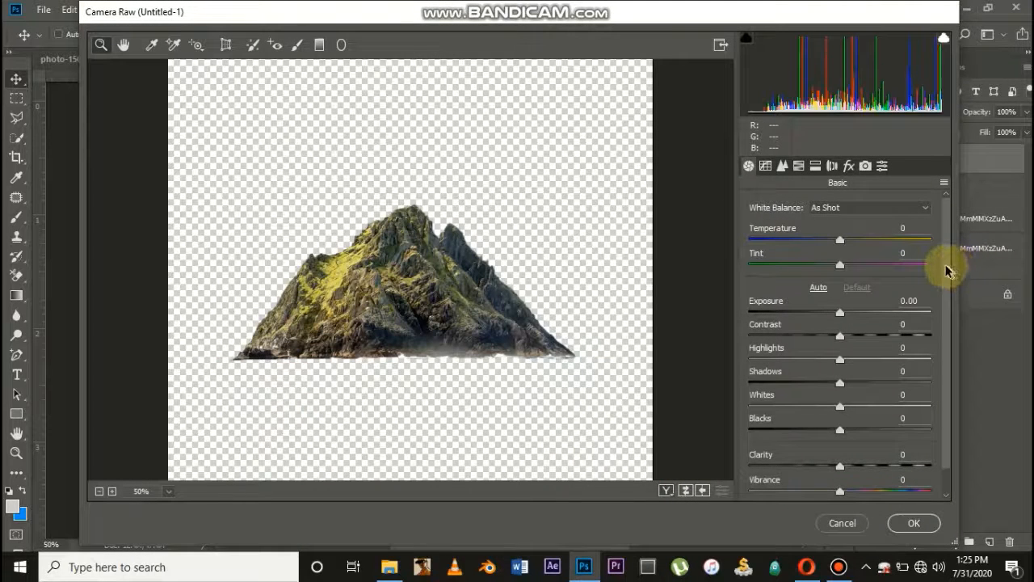
{"action": "scroll", "coordinate": [944, 315], "scroll_direction": "down", "scroll_amount": 1}
{"action": "left_click", "coordinate": [422, 318]}
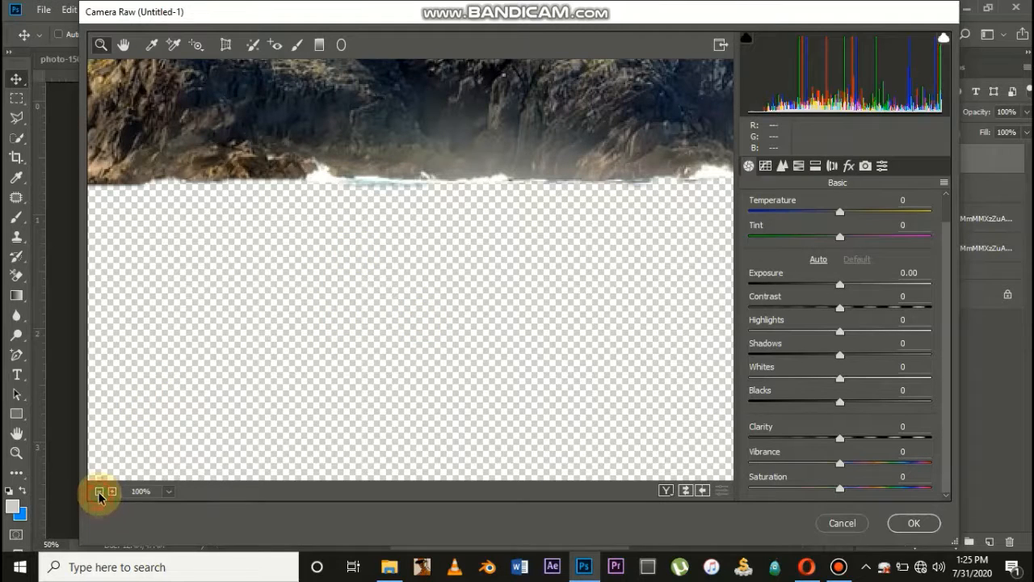
{"action": "scroll", "coordinate": [244, 300], "scroll_direction": "up", "scroll_amount": 4}
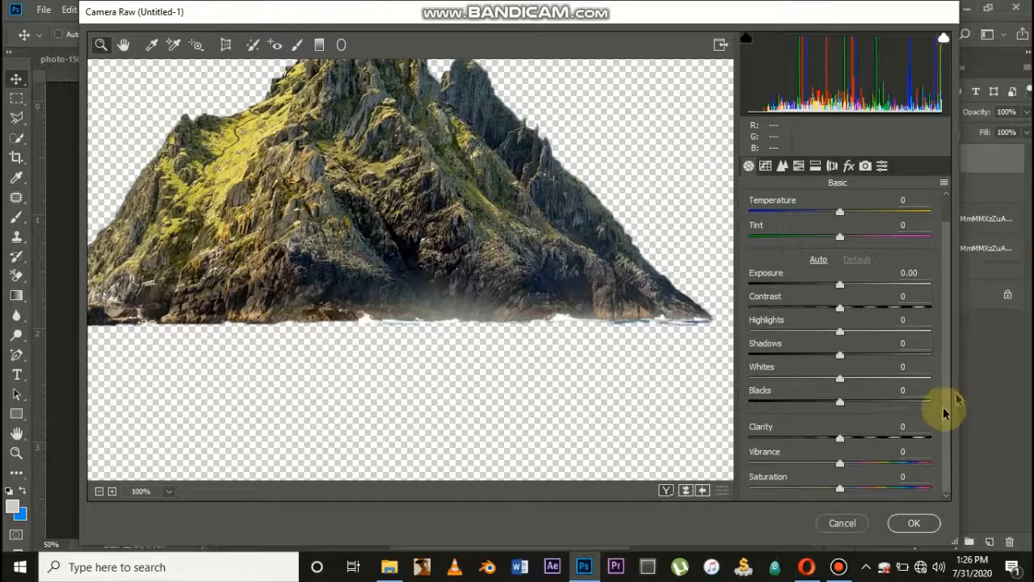
{"action": "left_click_drag", "start_coordinate": [840, 437], "coordinate": [902, 440]}
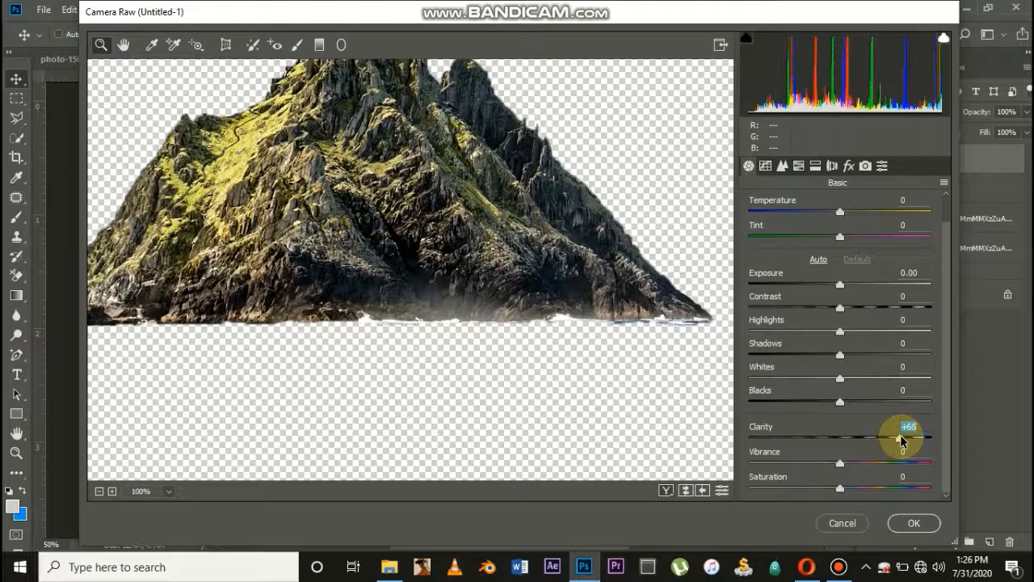
{"action": "left_click", "coordinate": [914, 524]}
Compare the mountain before and after the Camera Raw adjustment, examining it up close and within the whole composition
{"action": "scroll", "coordinate": [455, 314], "scroll_direction": "up", "scroll_amount": 2}
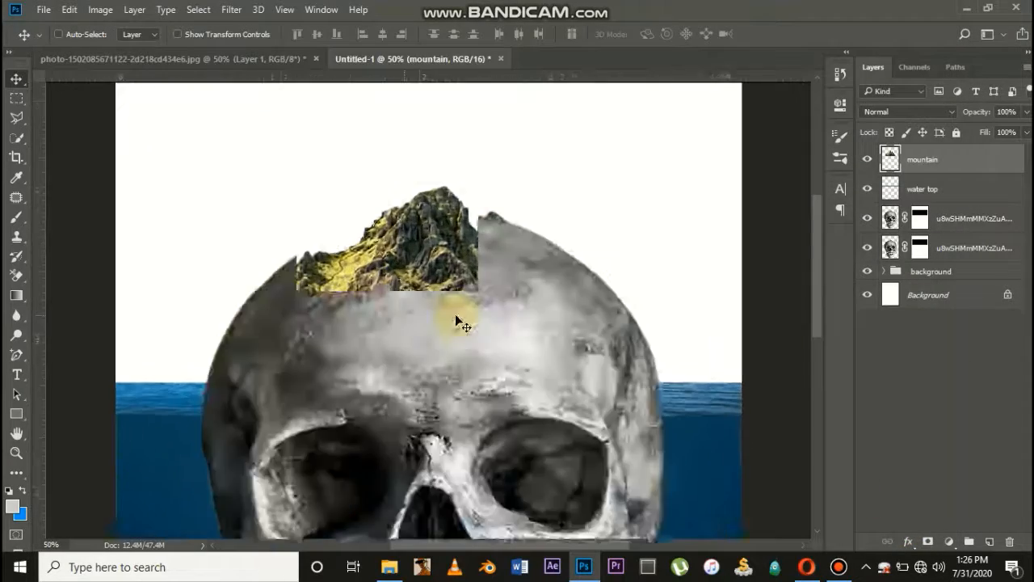
{"action": "key", "text": "ctrl"}
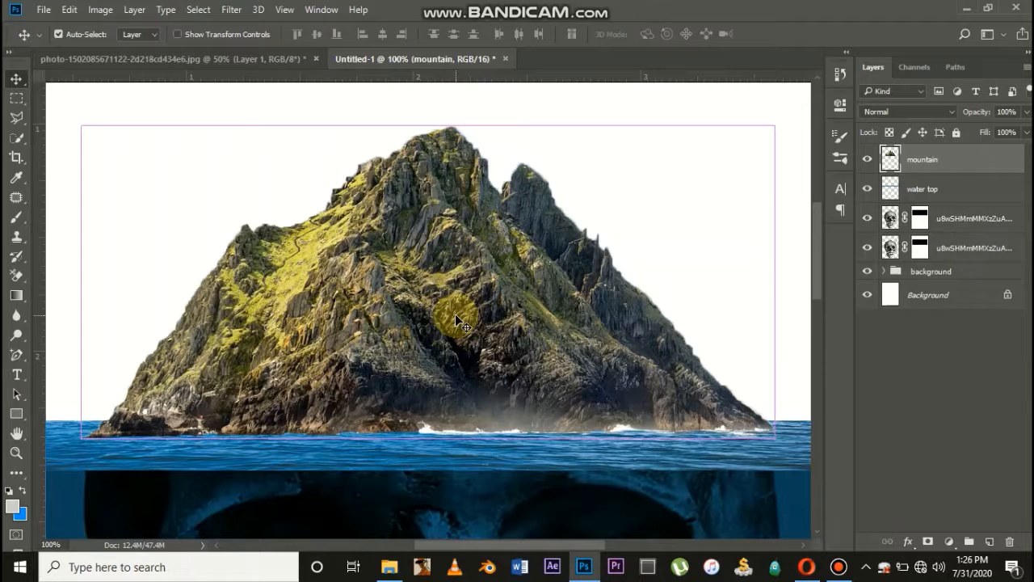
{"action": "key", "text": "ctrl+z"}
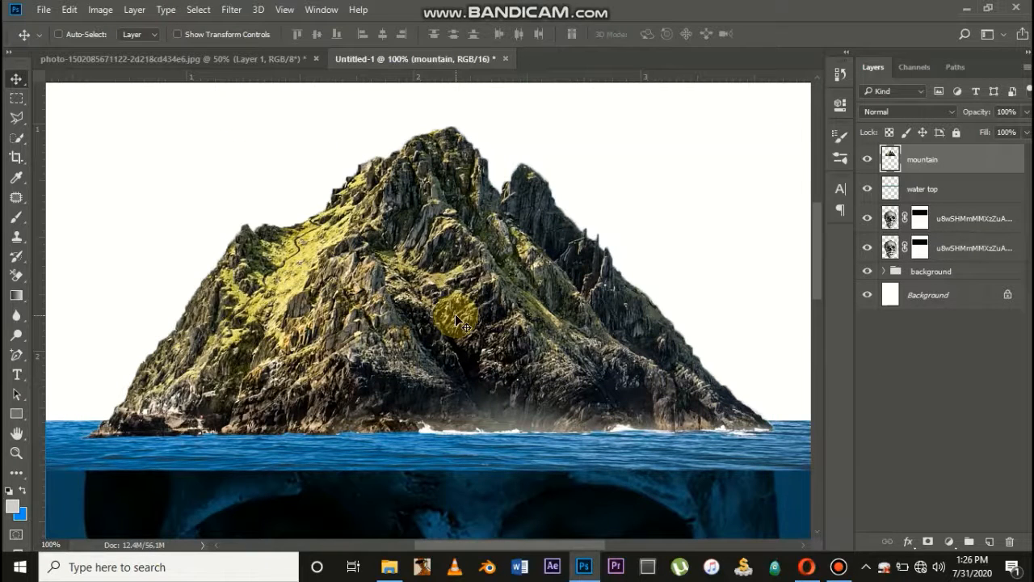
{"action": "scroll", "coordinate": [455, 313], "scroll_direction": "down", "scroll_amount": 2}
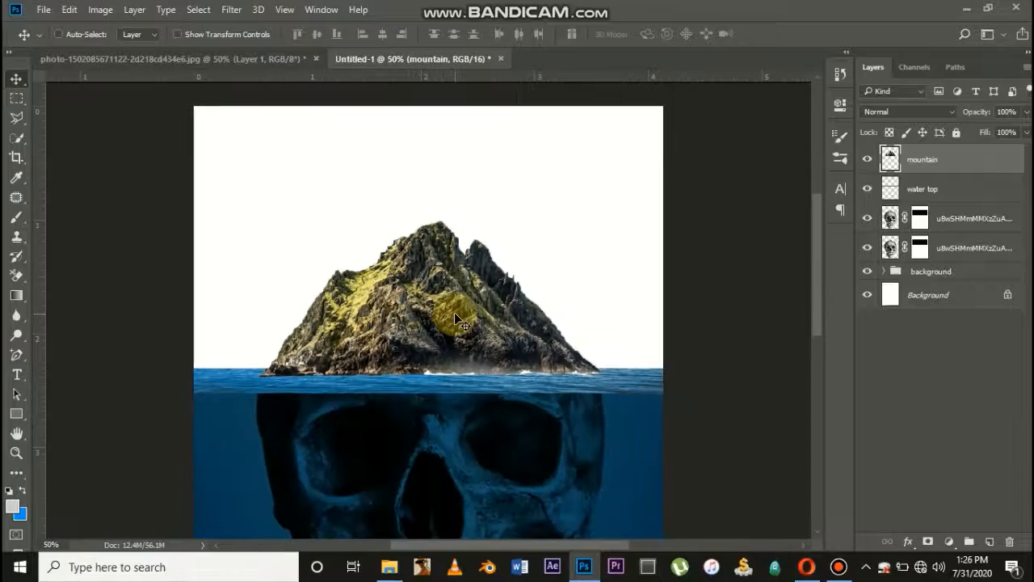
{"action": "scroll", "coordinate": [455, 315], "scroll_direction": "down", "scroll_amount": 2}
{"action": "scroll", "coordinate": [455, 315], "scroll_direction": "up", "scroll_amount": 2}
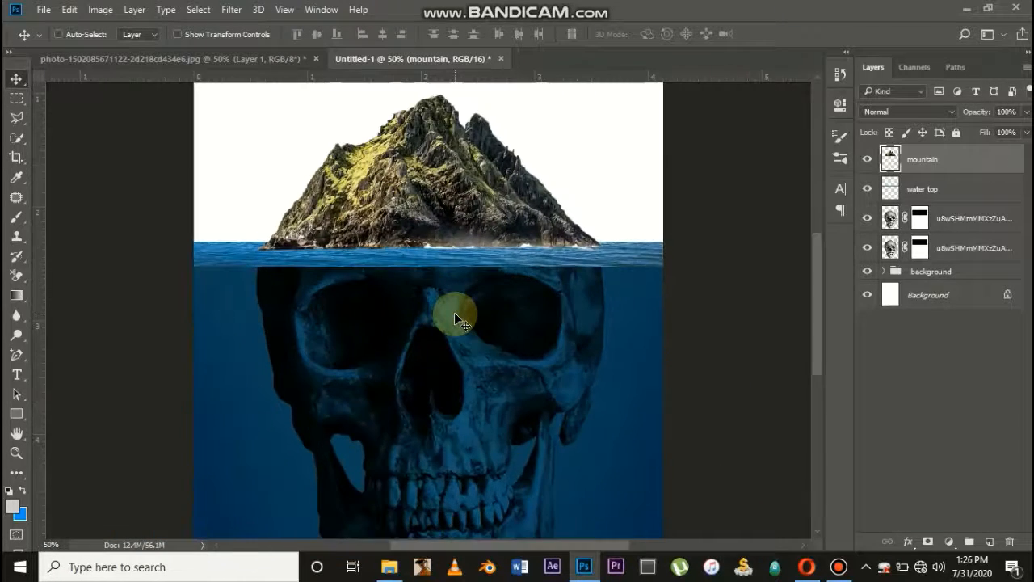
{"action": "scroll", "coordinate": [454, 315], "scroll_direction": "up", "scroll_amount": 3}
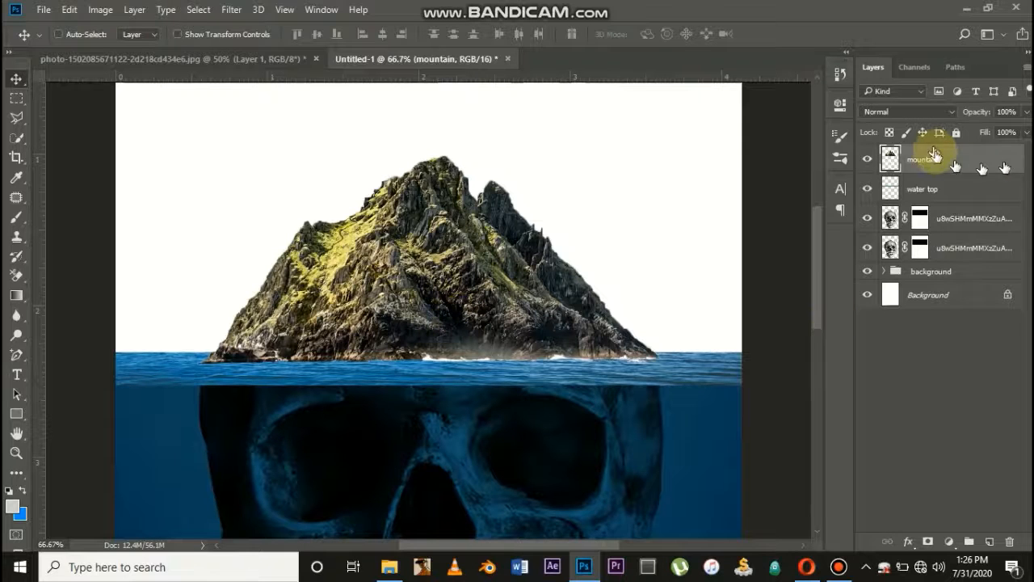
{"action": "scroll", "coordinate": [546, 372], "scroll_direction": "down", "scroll_amount": 1}
{"action": "scroll", "coordinate": [547, 372], "scroll_direction": "down", "scroll_amount": 1}
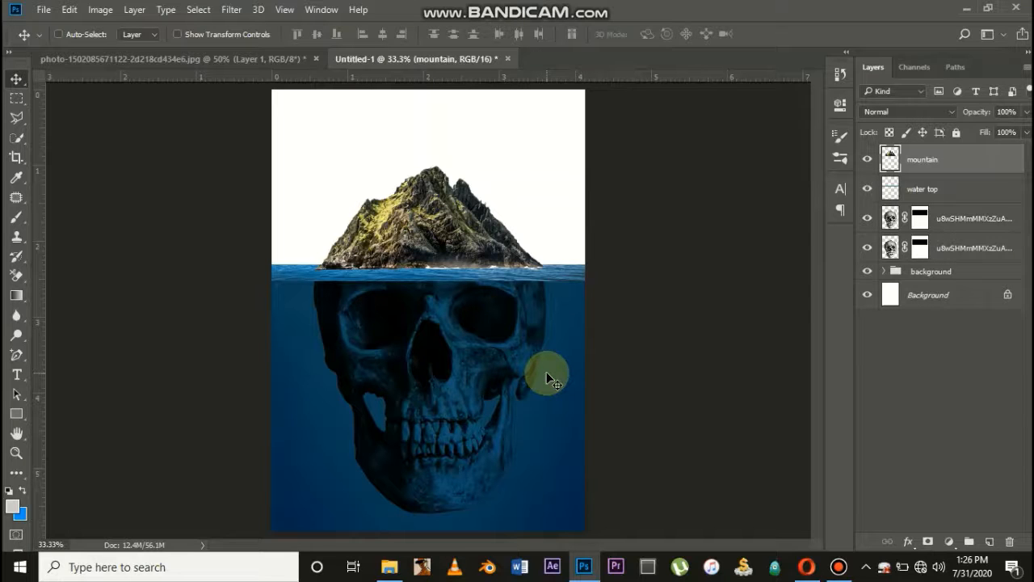
Place the dark storm-cloud image from the skull island folder and position it over the mountain, spanning the page width down to the waterline
{"action": "left_click", "coordinate": [390, 567]}
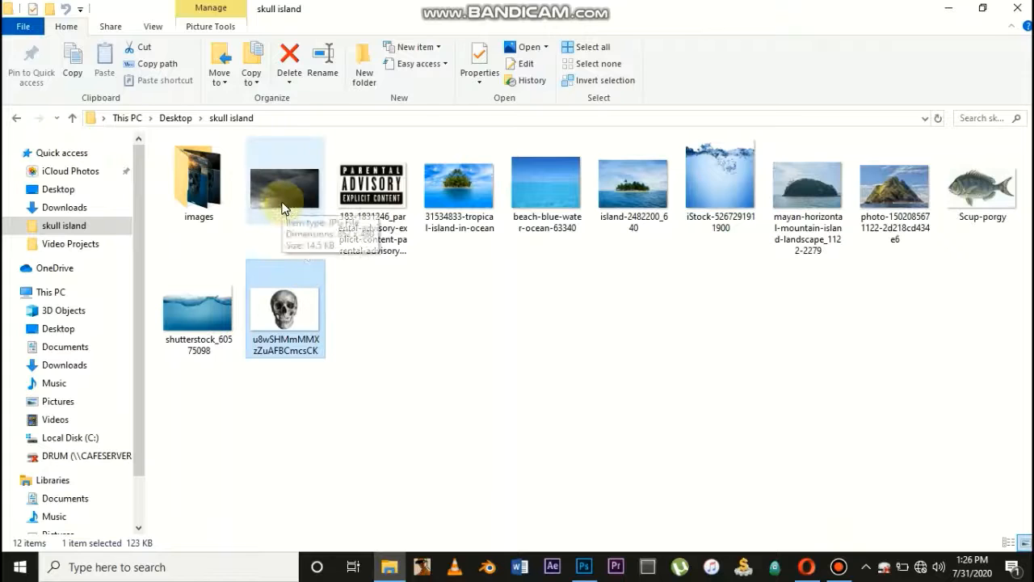
{"action": "left_click_drag", "start_coordinate": [282, 209], "coordinate": [410, 141]}
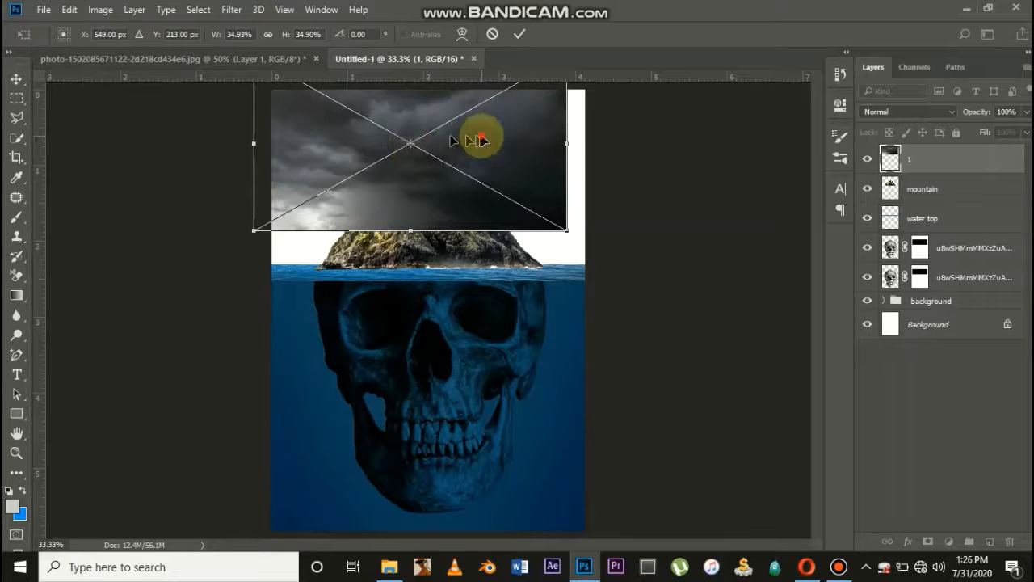
{"action": "left_click_drag", "start_coordinate": [477, 142], "coordinate": [499, 176]}
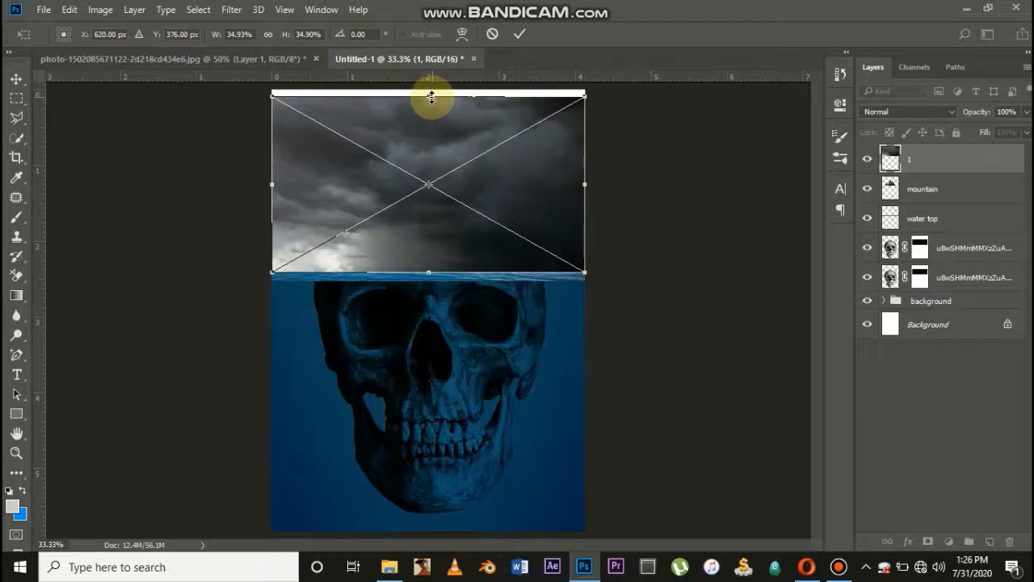
Stretch the cloud image up to the page's top edge, raise its lower edge to the horizon at 35% height, and commit the placement
{"action": "left_click_drag", "start_coordinate": [432, 95], "coordinate": [429, 88]}
{"action": "key", "text": "ctrl+plus"}
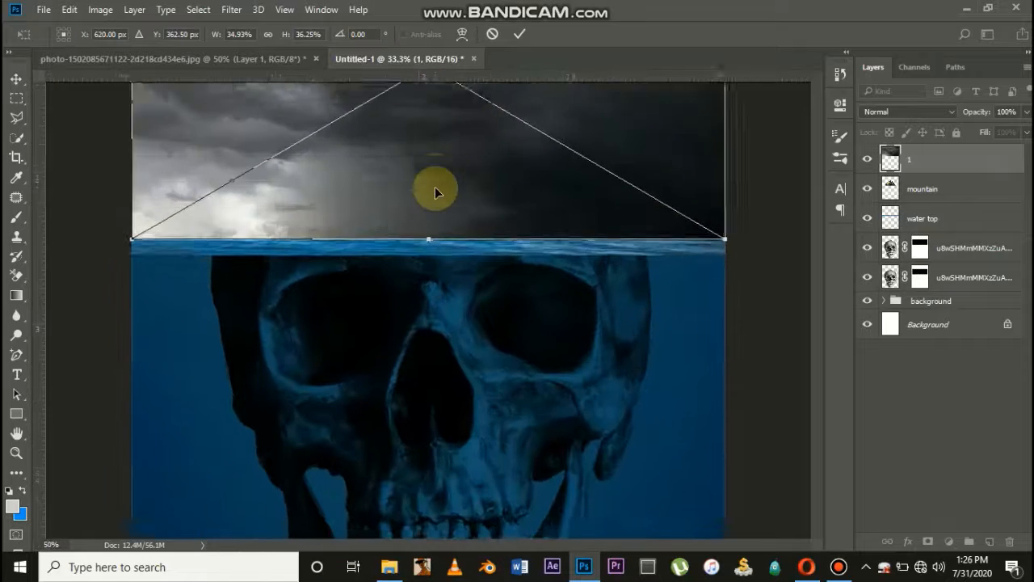
{"action": "key", "text": "ctrl+plus"}
{"action": "left_click_drag", "start_coordinate": [429, 229], "coordinate": [429, 222]}
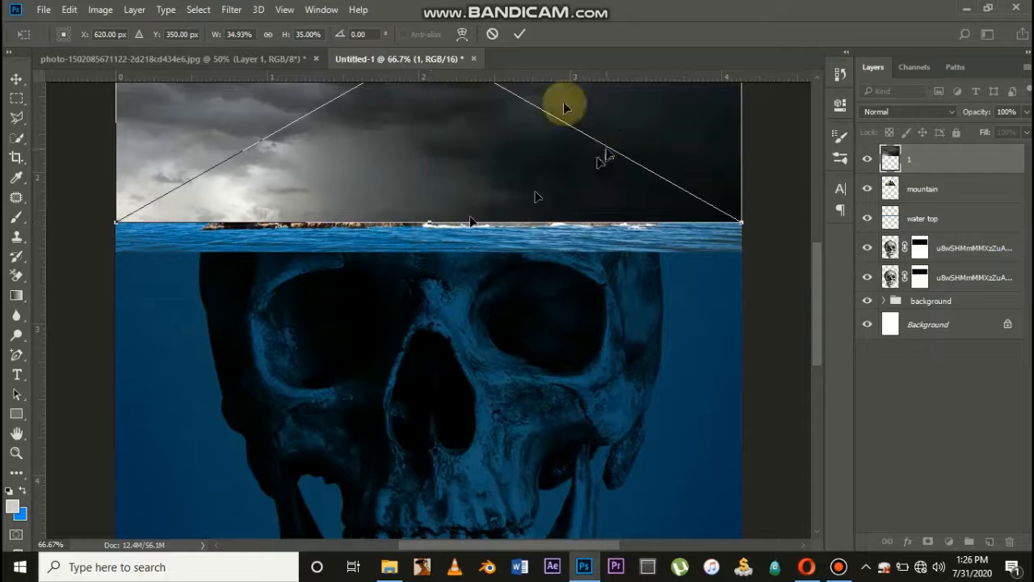
{"action": "left_click", "coordinate": [520, 36]}
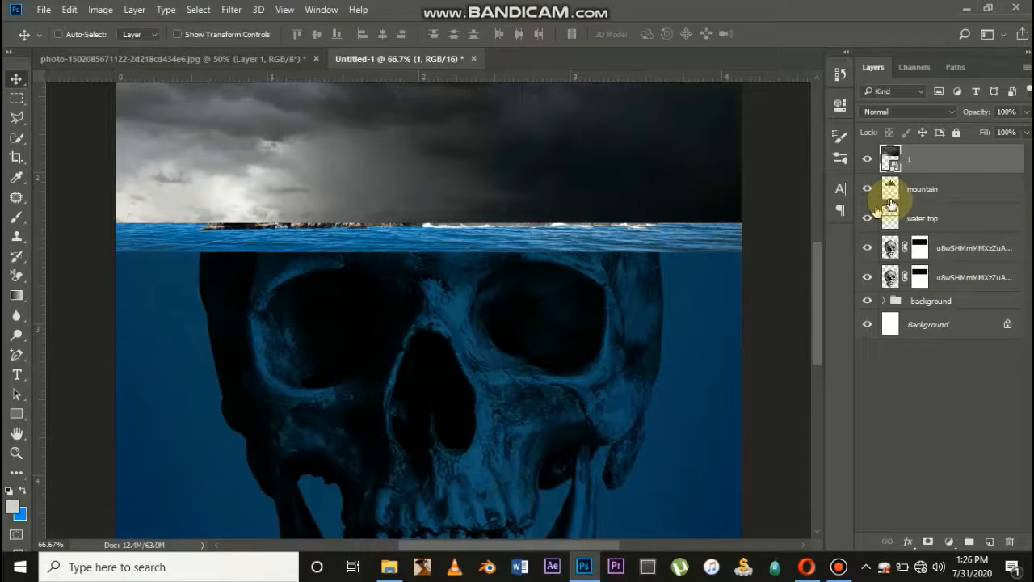
Move the storm sky layer "1" beneath the water top layer so it sits behind the mountain and water
{"action": "left_click_drag", "start_coordinate": [935, 157], "coordinate": [934, 216]}
{"action": "key", "text": "ctrl+minus"}
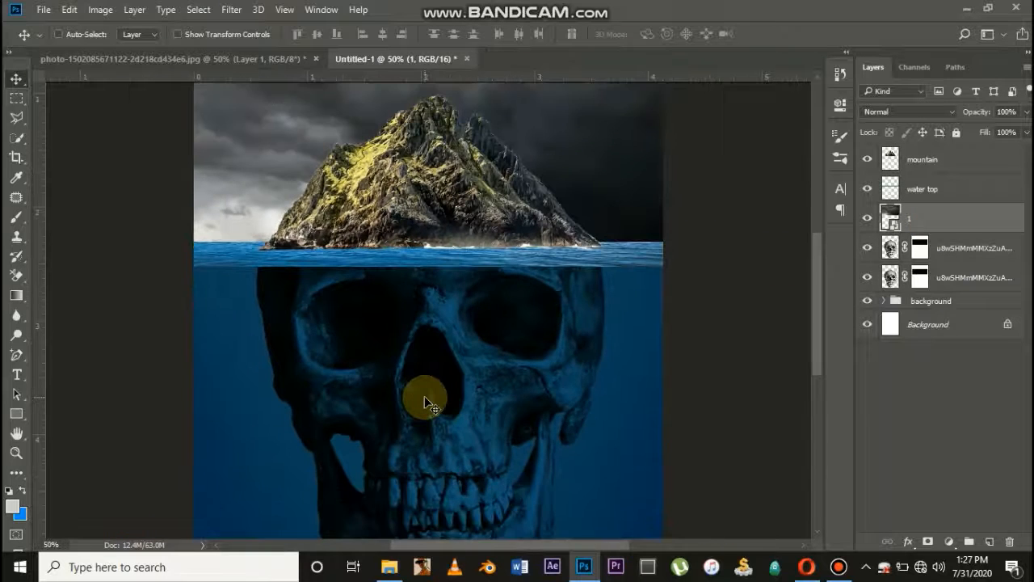
{"action": "scroll", "coordinate": [425, 396], "scroll_direction": "up", "scroll_amount": 3}
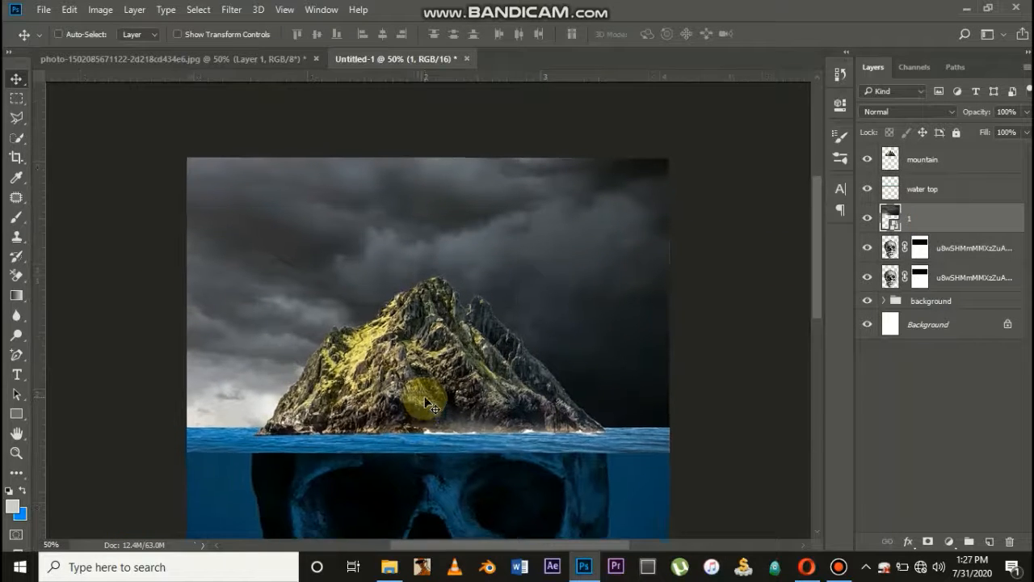
{"action": "key", "text": "ctrl+plus"}
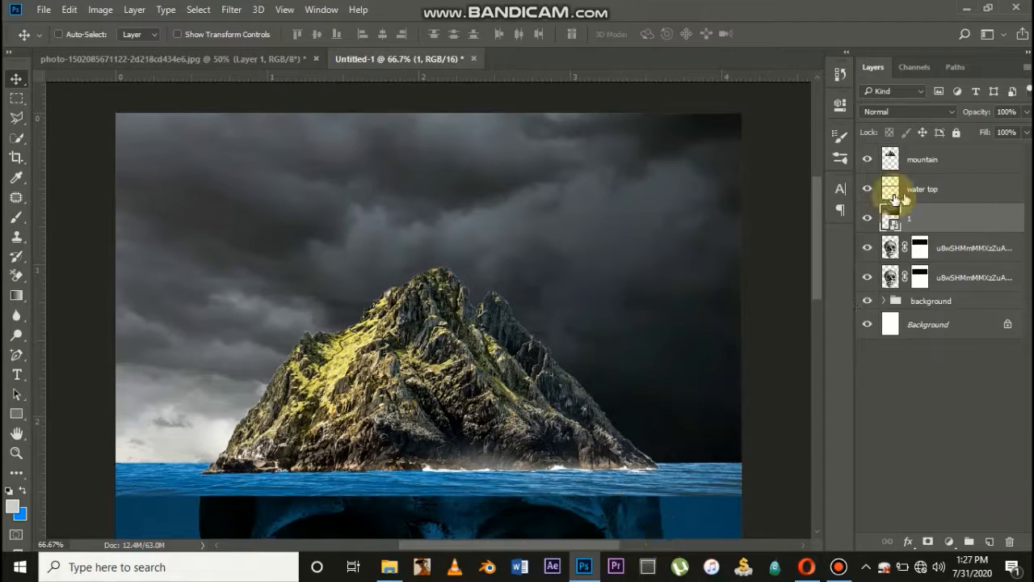
Add a layer mask to the mountain layer and set up the Brush tool with black as the foreground colour
{"action": "left_click", "coordinate": [927, 159]}
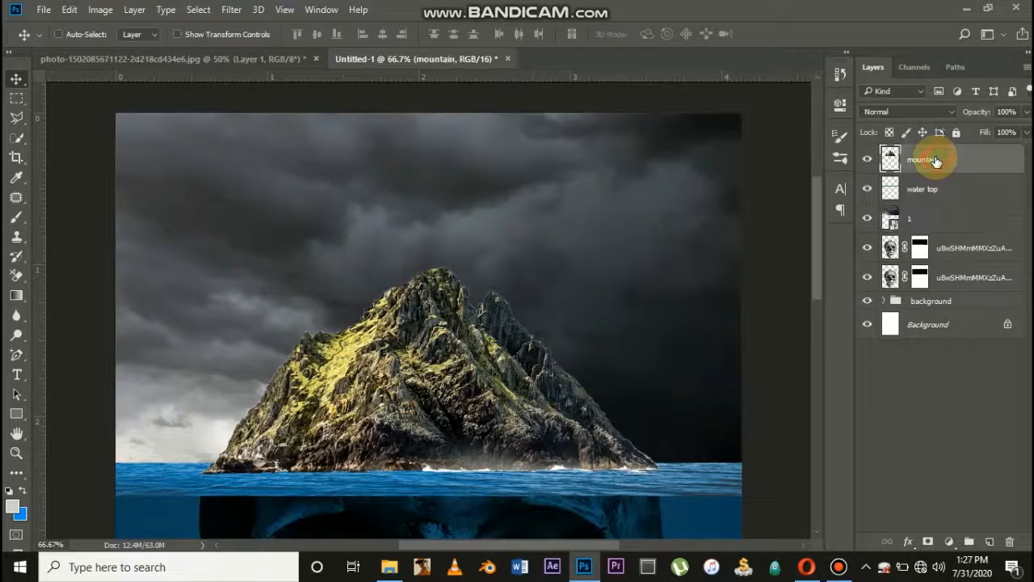
{"action": "left_click", "coordinate": [928, 541]}
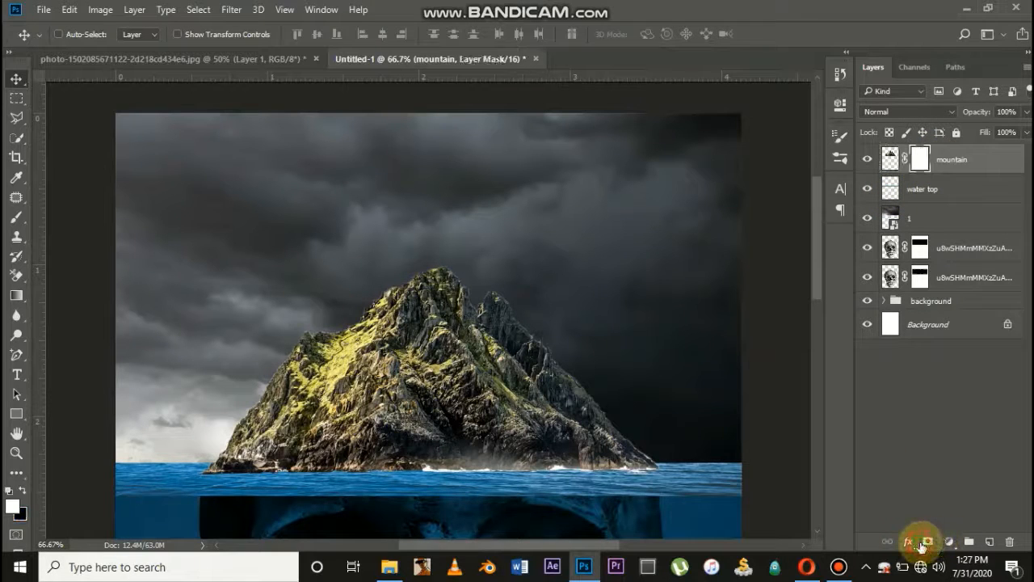
{"action": "left_click", "coordinate": [17, 216]}
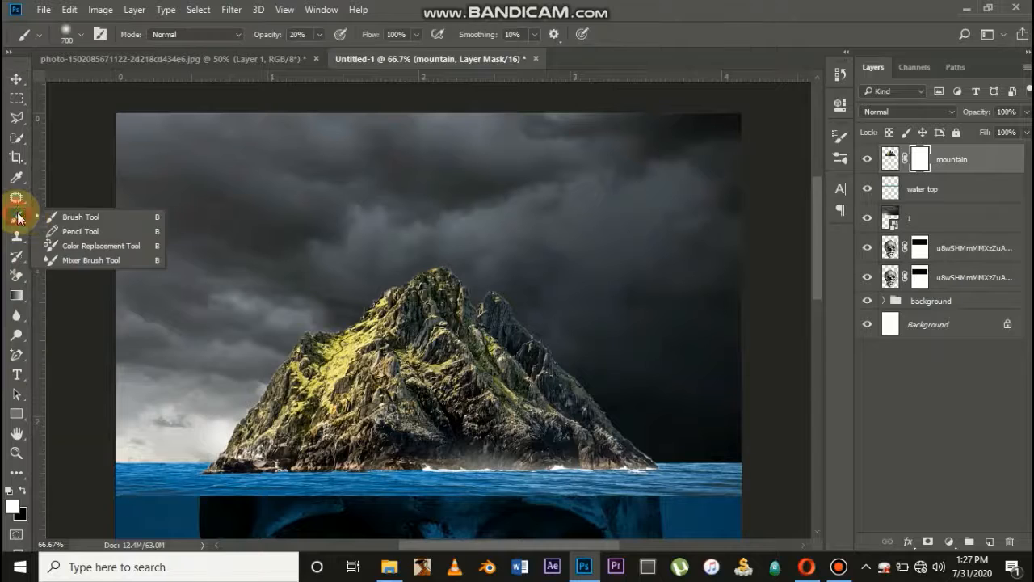
{"action": "left_click", "coordinate": [48, 215]}
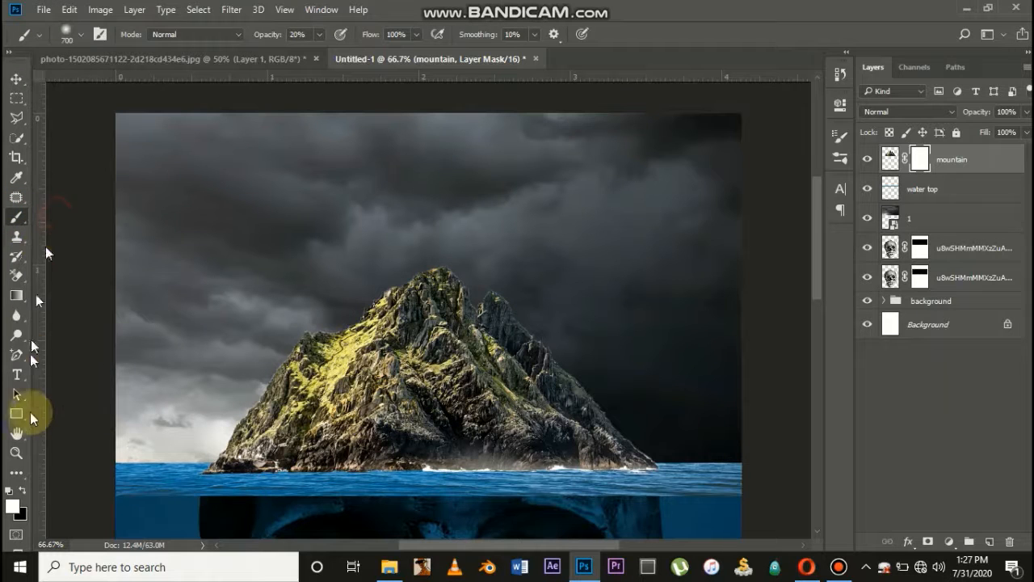
{"action": "left_click", "coordinate": [23, 491]}
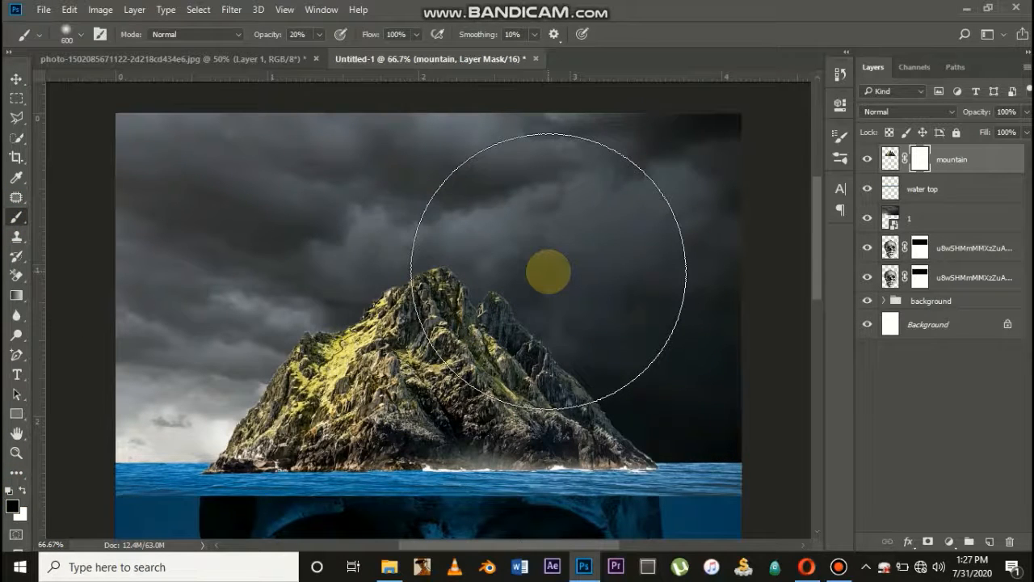
Fade the mountain's right slope into the storm clouds on the mask with a 150 px brush at 40% opacity
{"action": "key", "text": "bracketleft"}
{"action": "key", "text": "bracketleft"}
{"action": "key", "text": "bracketleft"}
{"action": "key", "text": "bracketleft"}
{"action": "key", "text": "bracketleft"}
{"action": "key", "text": "bracketleft"}
{"action": "key", "text": "bracketleft"}
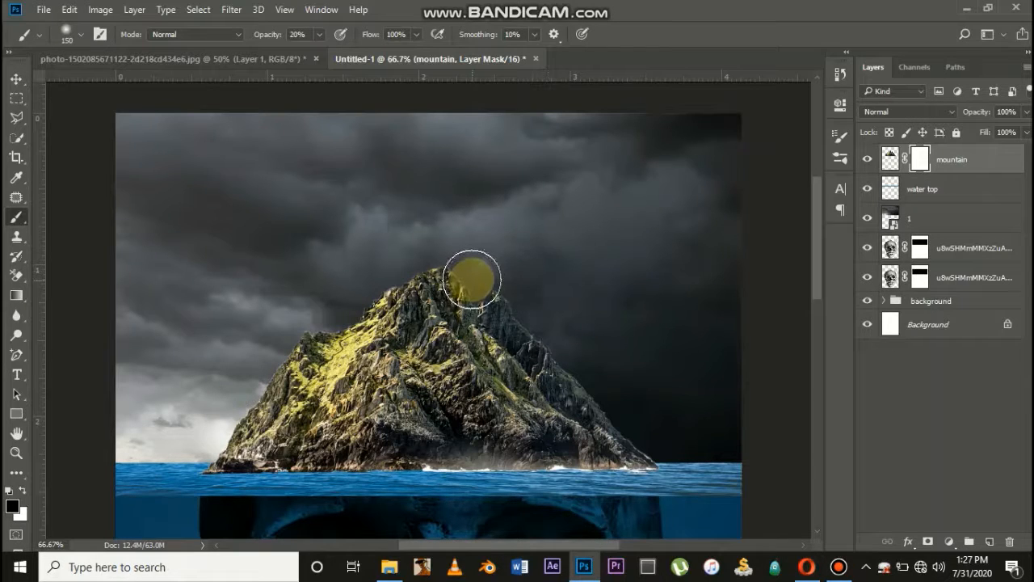
{"action": "left_click_drag", "start_coordinate": [257, 34], "coordinate": [277, 35]}
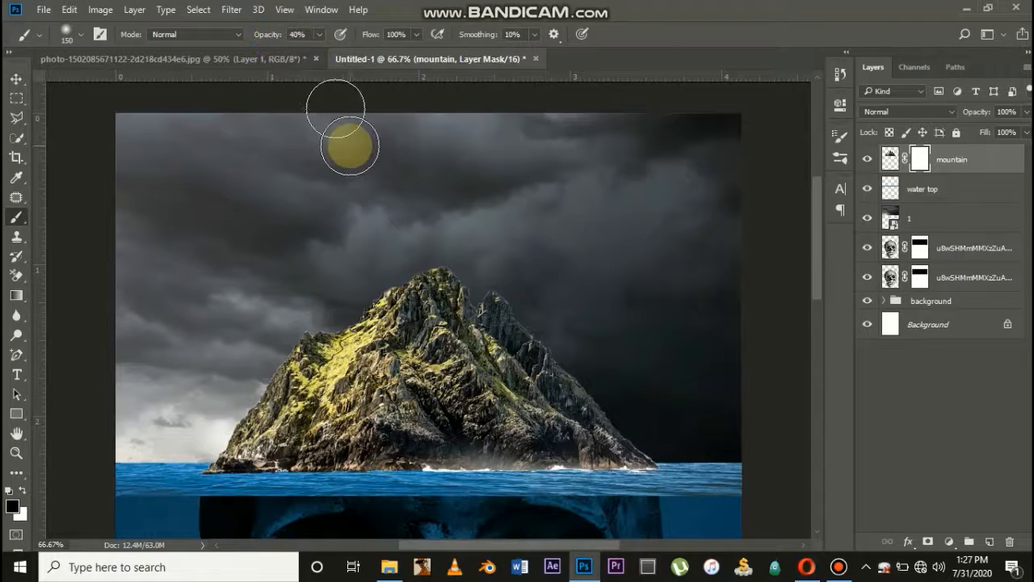
{"action": "left_click", "coordinate": [466, 279]}
{"action": "mouse_move", "coordinate": [469, 283]}
{"action": "left_mouse_down"}
{"action": "mouse_move", "coordinate": [562, 337]}
{"action": "mouse_move", "coordinate": [441, 263]}
{"action": "mouse_move", "coordinate": [496, 295]}
{"action": "mouse_move", "coordinate": [526, 328]}
{"action": "mouse_move", "coordinate": [588, 354]}
{"action": "mouse_move", "coordinate": [569, 359]}
{"action": "mouse_move", "coordinate": [632, 411]}
{"action": "mouse_move", "coordinate": [441, 253]}
{"action": "mouse_move", "coordinate": [407, 254]}
{"action": "mouse_move", "coordinate": [477, 255]}
{"action": "mouse_move", "coordinate": [539, 288]}
{"action": "mouse_move", "coordinate": [605, 394]}
{"action": "mouse_move", "coordinate": [637, 389]}
{"action": "mouse_move", "coordinate": [630, 410]}
{"action": "mouse_move", "coordinate": [654, 432]}
{"action": "mouse_move", "coordinate": [645, 437]}
{"action": "mouse_move", "coordinate": [658, 415]}
{"action": "mouse_move", "coordinate": [632, 414]}
{"action": "mouse_move", "coordinate": [649, 426]}
{"action": "mouse_move", "coordinate": [569, 412]}
{"action": "mouse_move", "coordinate": [561, 420]}
{"action": "mouse_move", "coordinate": [619, 452]}
{"action": "left_mouse_up"}
Soften the mountain's lower right edge just above the waterline on the mask with the same black brush
{"action": "key", "text": "ctrl+plus"}
{"action": "scroll", "coordinate": [629, 457], "scroll_direction": "right", "scroll_amount": 2}
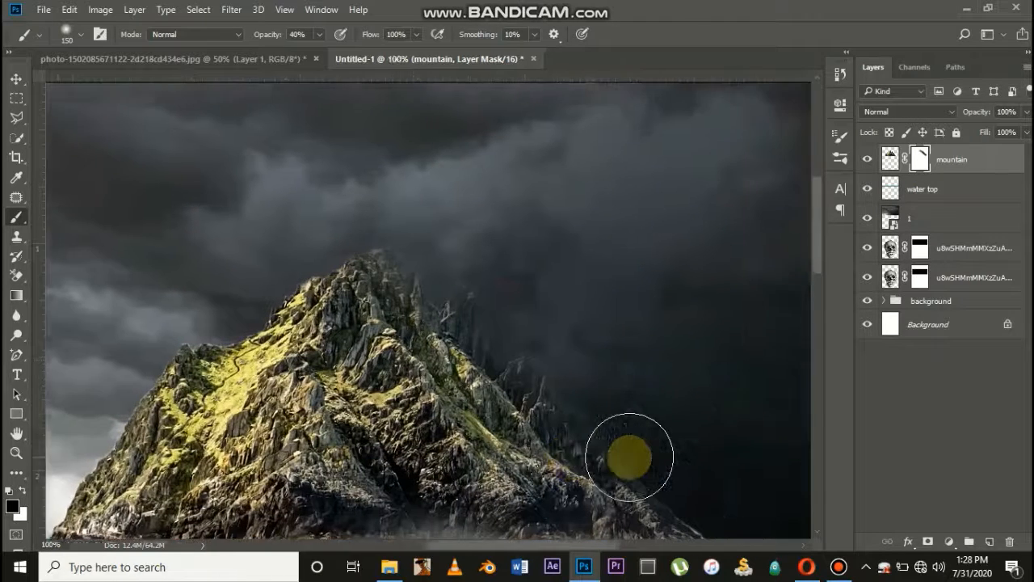
{"action": "scroll", "coordinate": [630, 458], "scroll_direction": "down", "scroll_amount": 2}
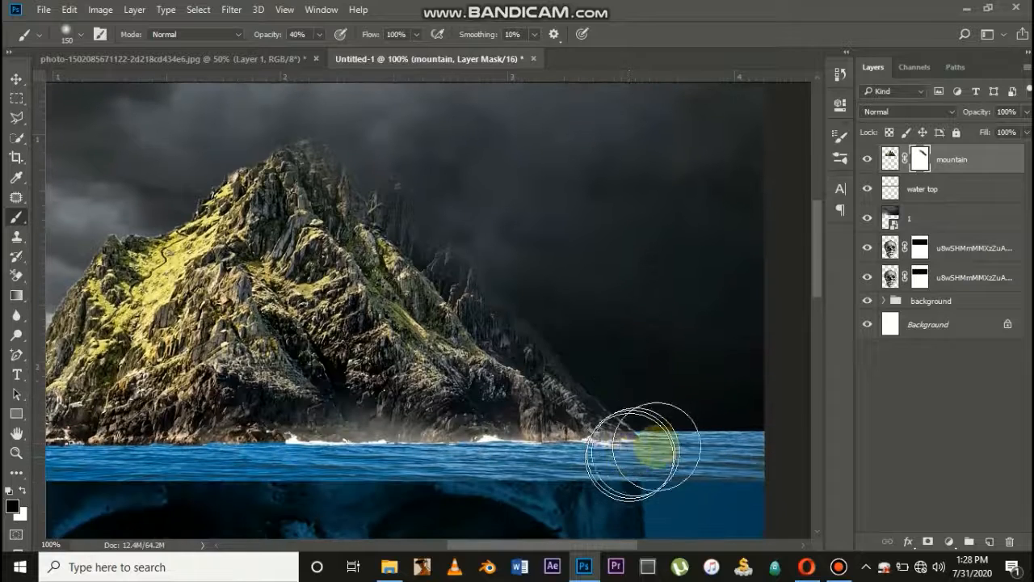
{"action": "left_click_drag", "start_coordinate": [618, 358], "coordinate": [637, 386]}
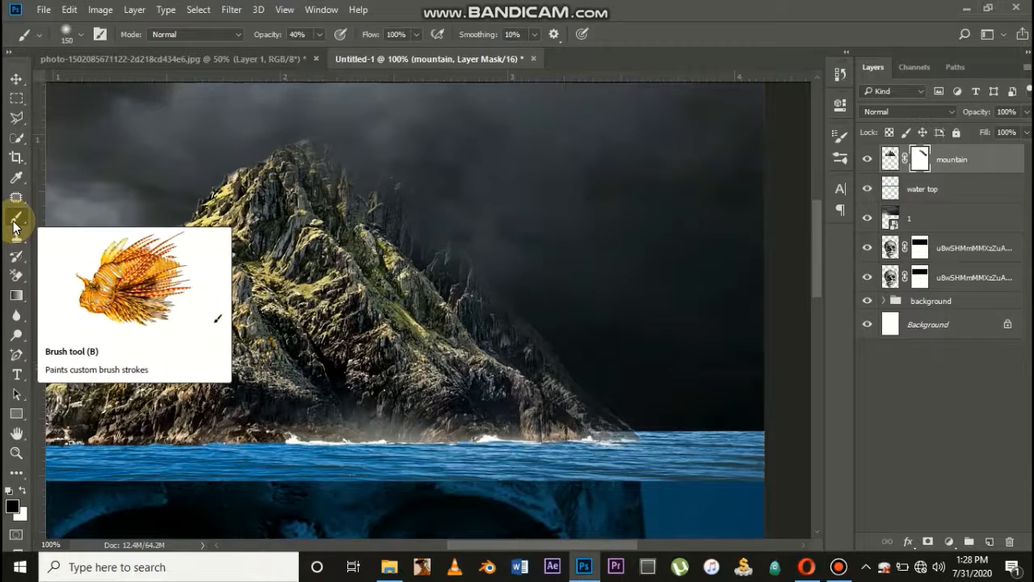
Restore the mountain's lower right tip on the mask with a 30 px white brush, raising its opacity to 69%
{"action": "left_click", "coordinate": [23, 492]}
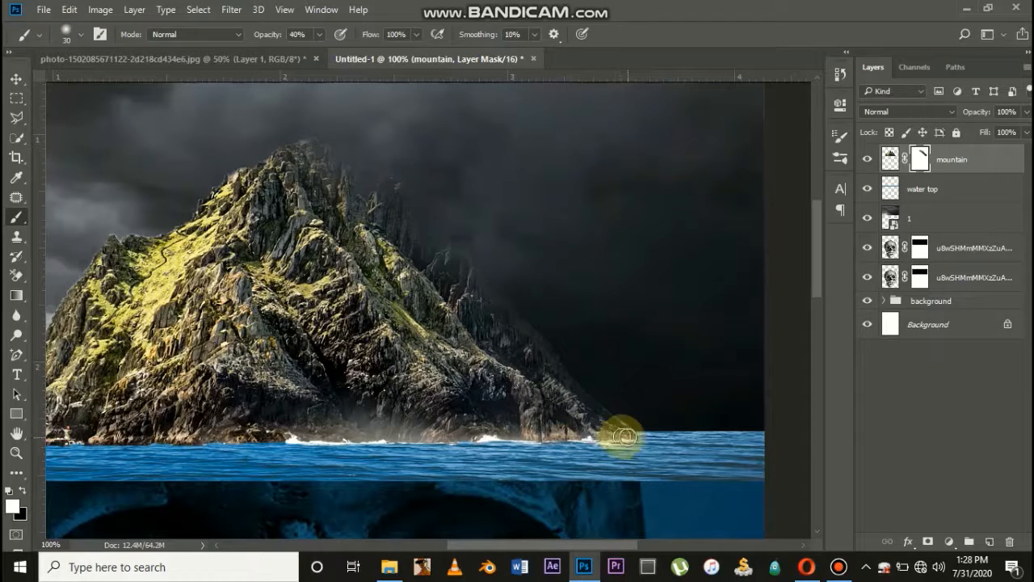
{"action": "mouse_move", "coordinate": [626, 440]}
{"action": "left_mouse_down"}
{"action": "mouse_move", "coordinate": [595, 429]}
{"action": "mouse_move", "coordinate": [636, 429]}
{"action": "mouse_move", "coordinate": [607, 429]}
{"action": "left_mouse_up"}
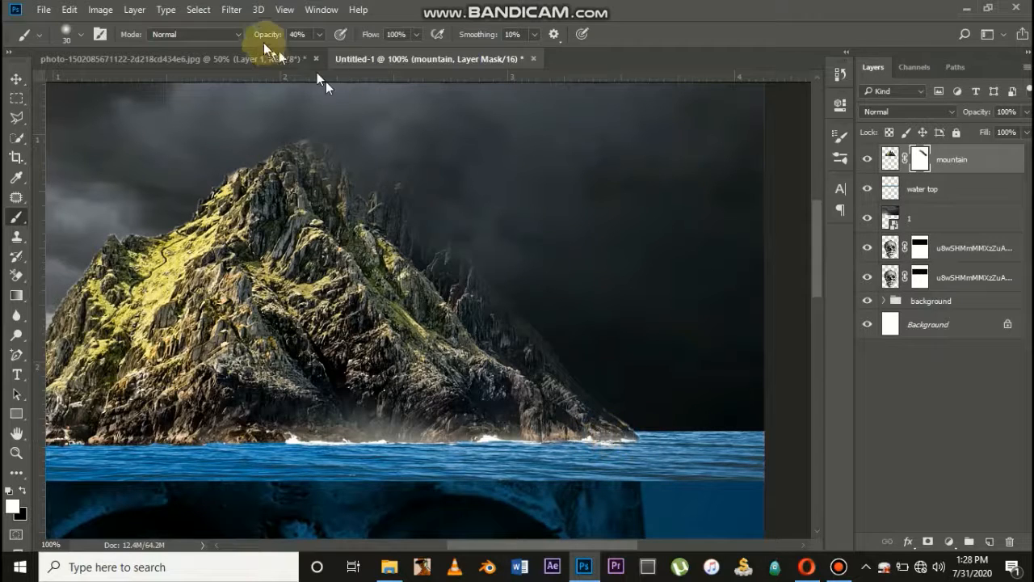
{"action": "left_click_drag", "start_coordinate": [261, 36], "coordinate": [275, 39]}
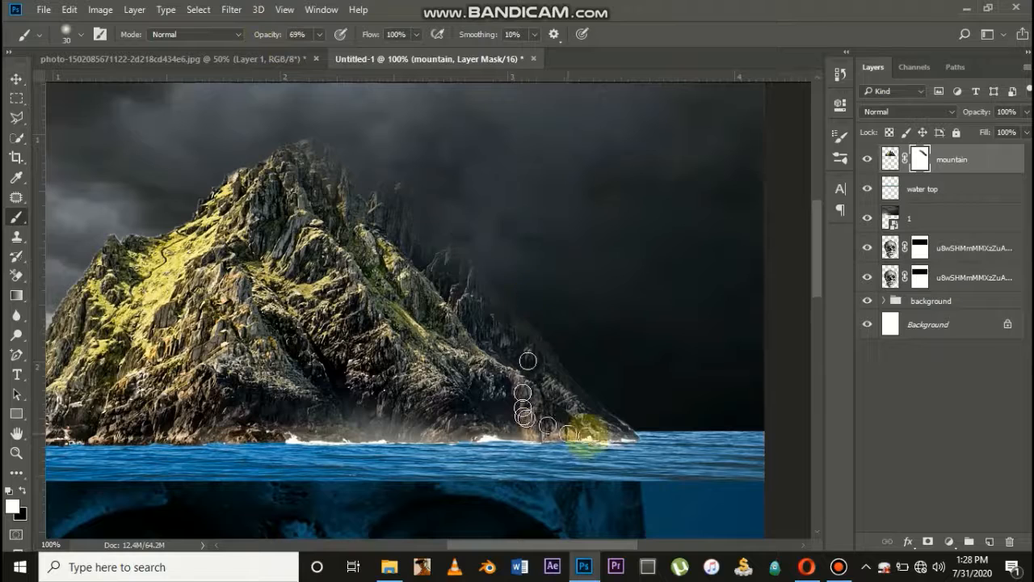
{"action": "left_click_drag", "start_coordinate": [602, 434], "coordinate": [549, 458]}
{"action": "key", "text": "ctrl+minus"}
{"action": "key", "text": "ctrl+minus"}
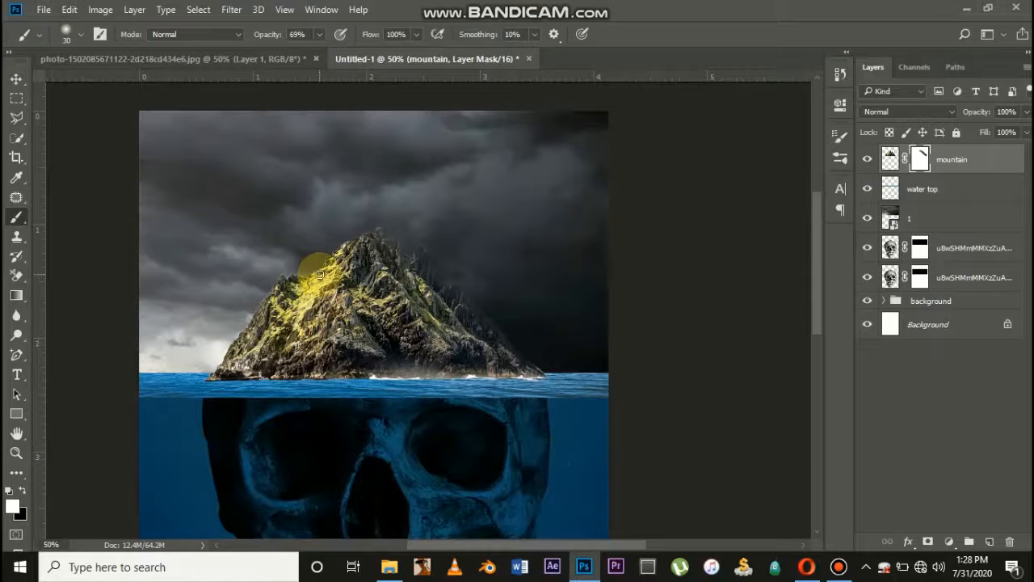
Add a new layer above the mountain layer and name it "storm shadow"
{"action": "left_click", "coordinate": [17, 79]}
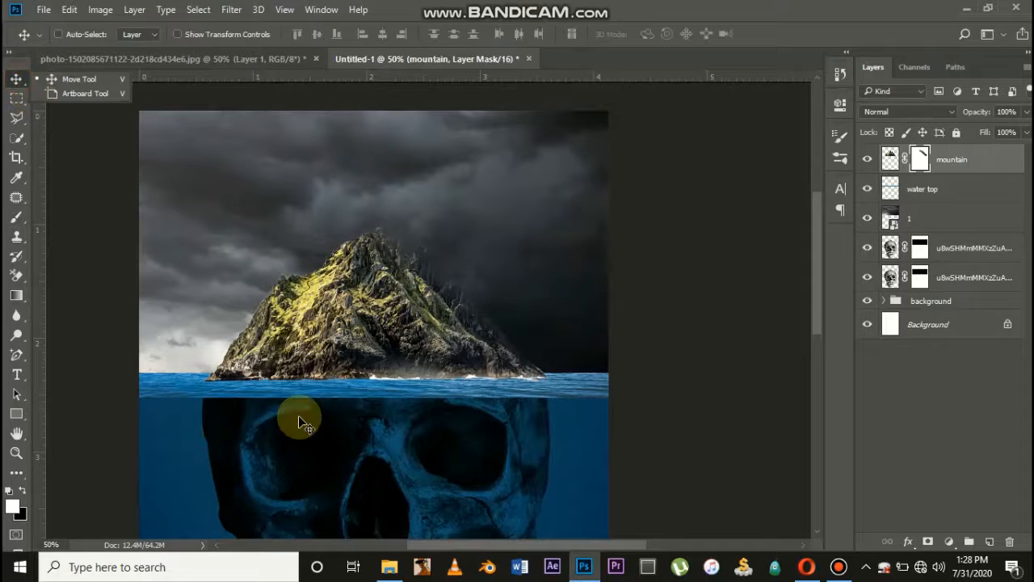
{"action": "key", "text": "ctrl+minus"}
{"action": "key", "text": "ctrl+plus"}
{"action": "key", "text": "ctrl+plus"}
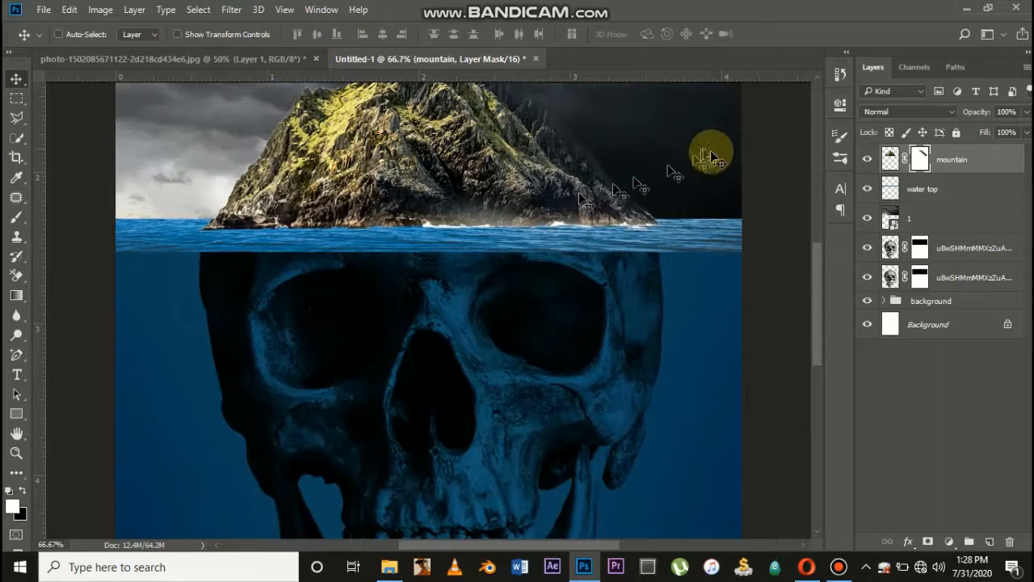
{"action": "scroll", "coordinate": [723, 243], "scroll_direction": "right", "scroll_amount": 2}
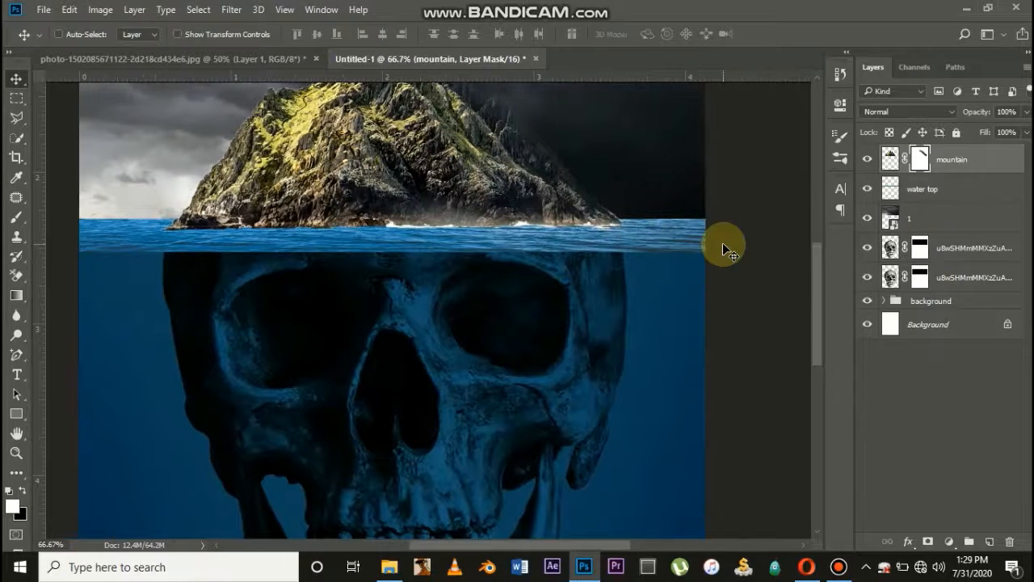
{"action": "key", "text": "ctrl+plus"}
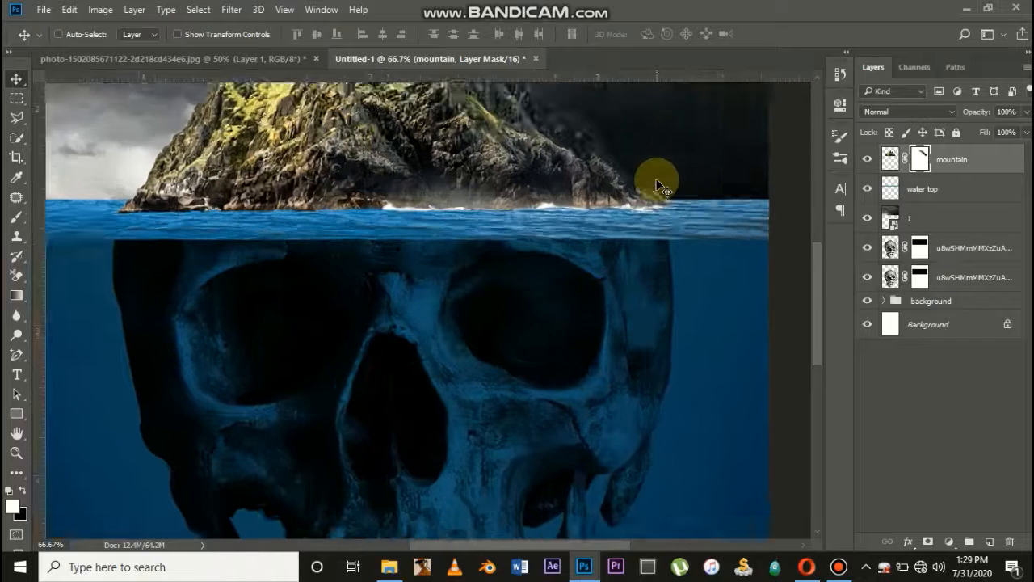
{"action": "scroll", "coordinate": [657, 182], "scroll_direction": "right", "scroll_amount": 20}
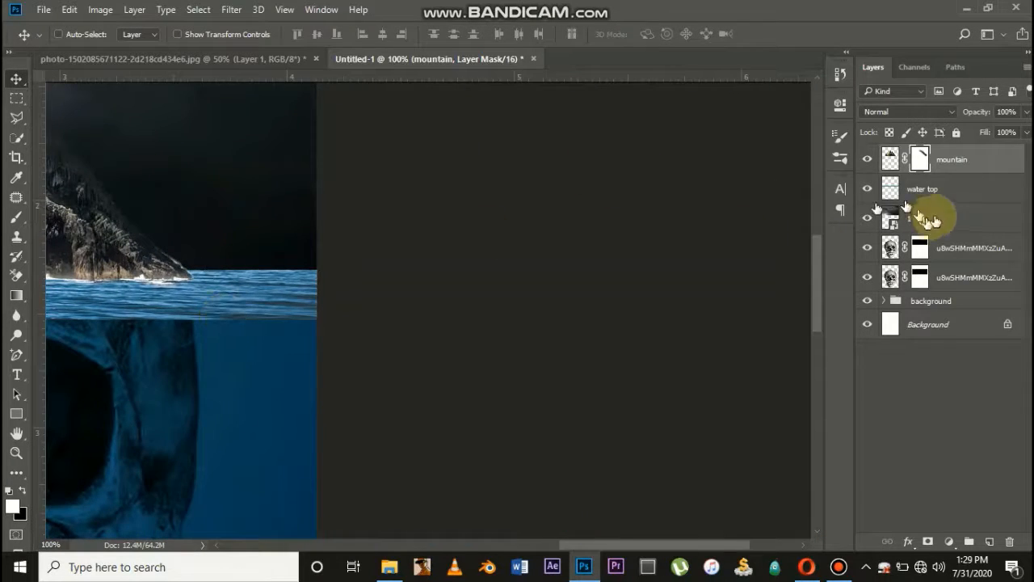
{"action": "left_click", "coordinate": [989, 543]}
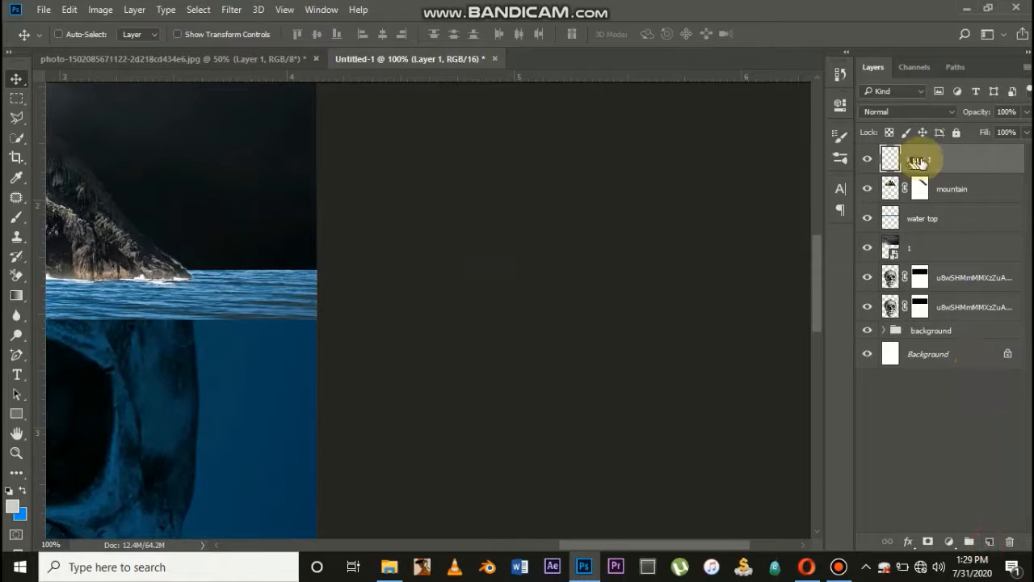
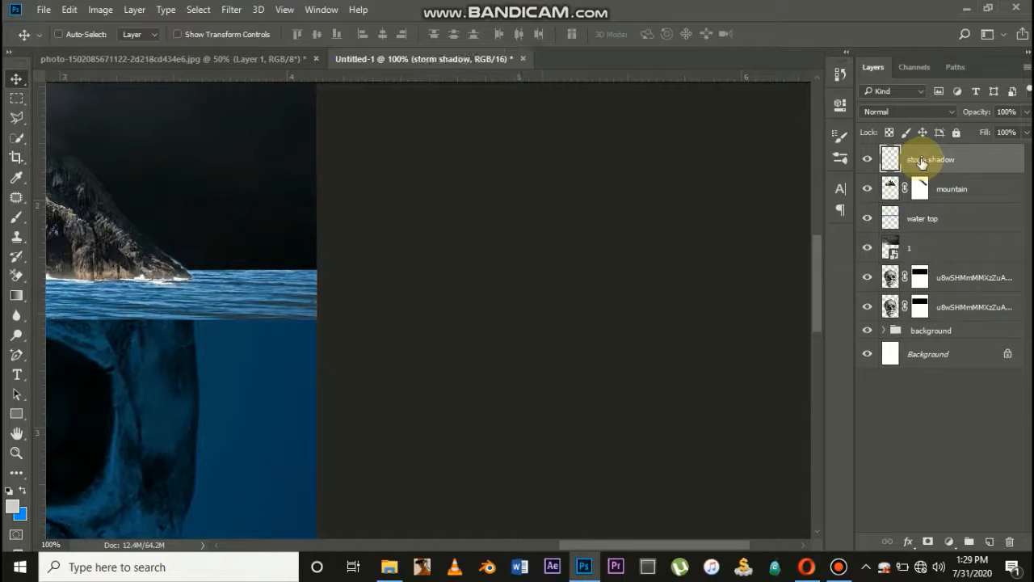
Paint sampled dark sky colour over the right end of the water's horizon with a 100 px brush at 40% opacity
{"action": "left_click", "coordinate": [18, 220]}
{"action": "left_click", "coordinate": [50, 217]}
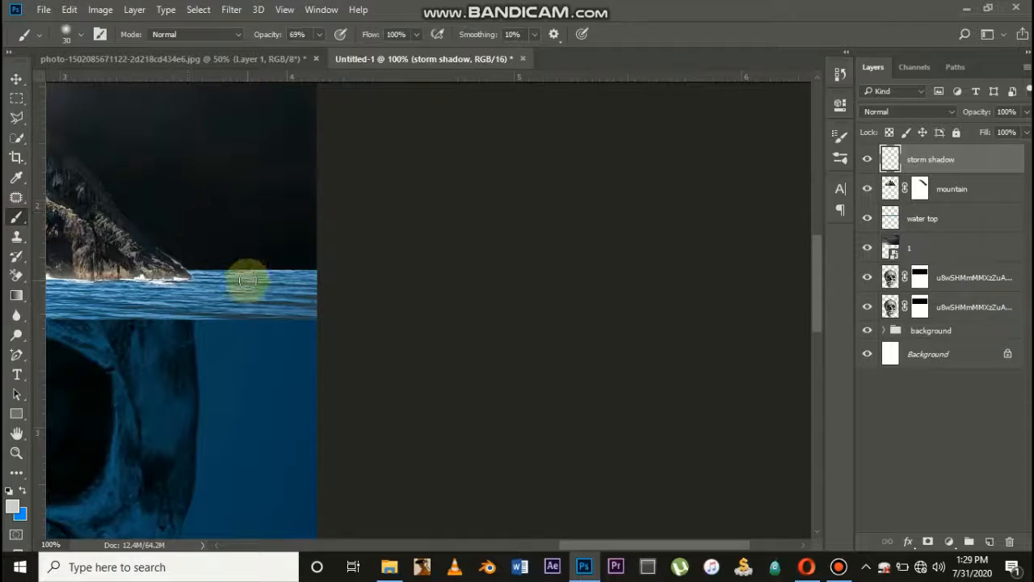
{"action": "left_click", "coordinate": [299, 34]}
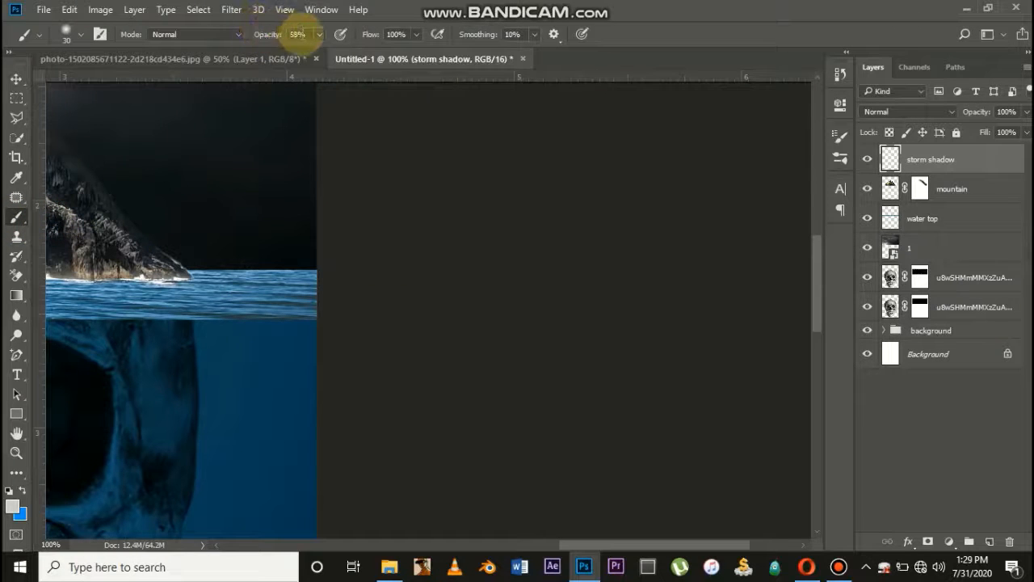
{"action": "type", "text": "40"}
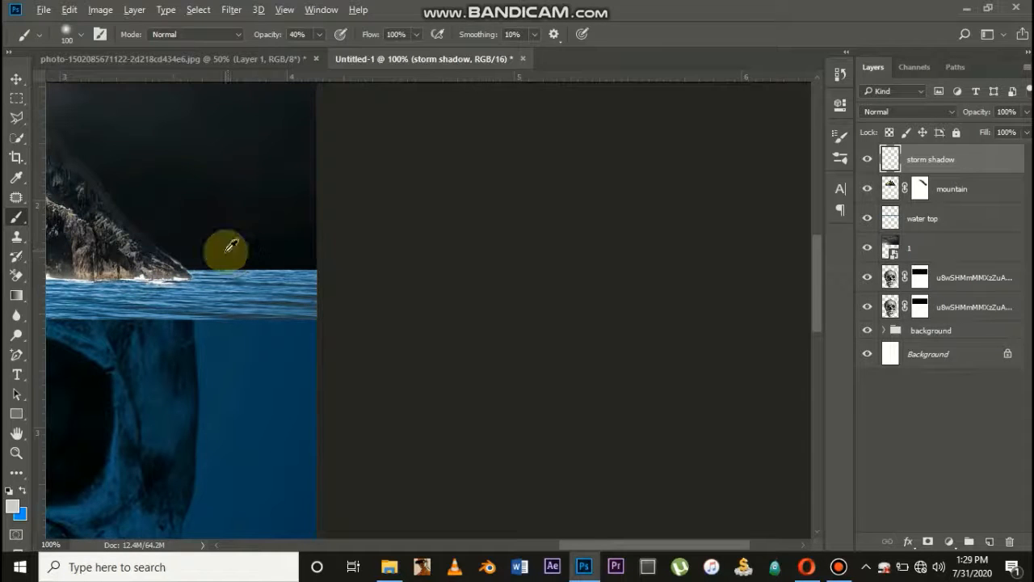
{"action": "left_click", "coordinate": [220, 247], "text": "alt"}
{"action": "mouse_move", "coordinate": [219, 261]}
{"action": "left_mouse_down"}
{"action": "mouse_move", "coordinate": [202, 280]}
{"action": "mouse_move", "coordinate": [296, 284]}
{"action": "mouse_move", "coordinate": [311, 268]}
{"action": "mouse_move", "coordinate": [204, 257]}
{"action": "mouse_move", "coordinate": [298, 262]}
{"action": "mouse_move", "coordinate": [259, 279]}
{"action": "left_mouse_up"}
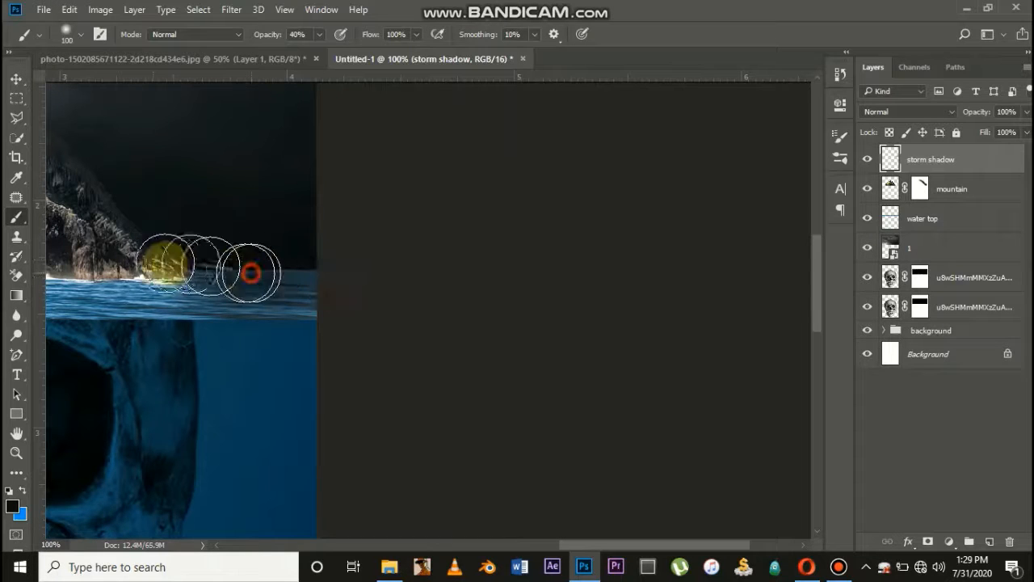
{"action": "left_click_drag", "start_coordinate": [166, 263], "coordinate": [154, 265]}
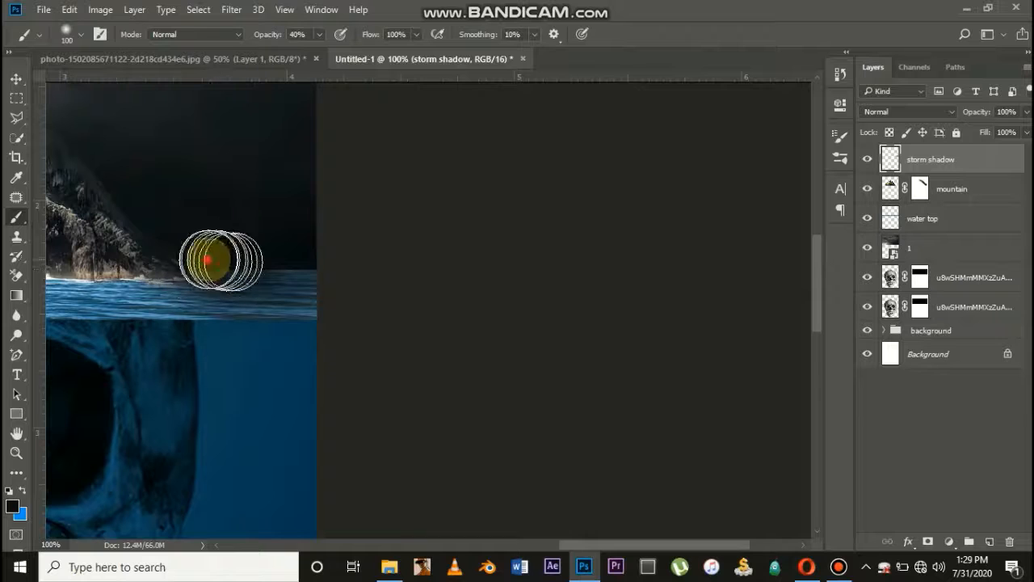
{"action": "mouse_move", "coordinate": [279, 264]}
{"action": "left_mouse_down"}
{"action": "mouse_move", "coordinate": [315, 263]}
{"action": "mouse_move", "coordinate": [247, 264]}
{"action": "mouse_move", "coordinate": [340, 270]}
{"action": "mouse_move", "coordinate": [234, 267]}
{"action": "left_mouse_up"}
{"action": "mouse_move", "coordinate": [171, 264]}
{"action": "left_mouse_down"}
{"action": "mouse_move", "coordinate": [321, 268]}
{"action": "mouse_move", "coordinate": [180, 275]}
{"action": "mouse_move", "coordinate": [260, 300]}
{"action": "mouse_move", "coordinate": [291, 277]}
{"action": "mouse_move", "coordinate": [285, 286]}
{"action": "mouse_move", "coordinate": [318, 288]}
{"action": "mouse_move", "coordinate": [246, 283]}
{"action": "left_mouse_up"}
{"action": "key", "text": "ctrl+minus"}
{"action": "key", "text": "ctrl+minus"}
{"action": "key", "text": "ctrl+minus"}
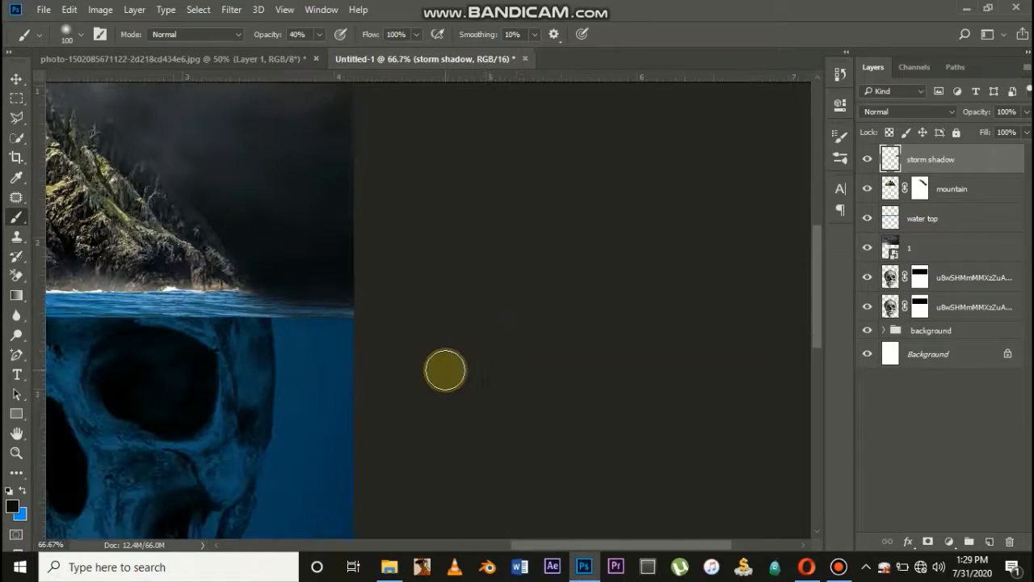
Set the brush opacity to 20% and paint shadow down the mountain's right slope on the storm shadow layer
{"action": "scroll", "coordinate": [446, 370], "scroll_direction": "left", "scroll_amount": 4}
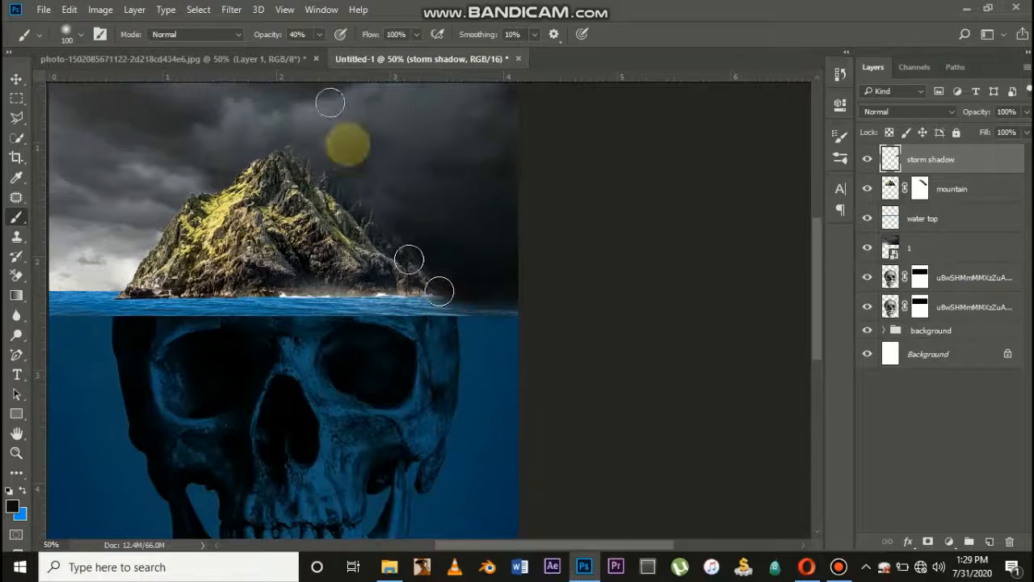
{"action": "left_click_drag", "start_coordinate": [241, 37], "coordinate": [241, 36]}
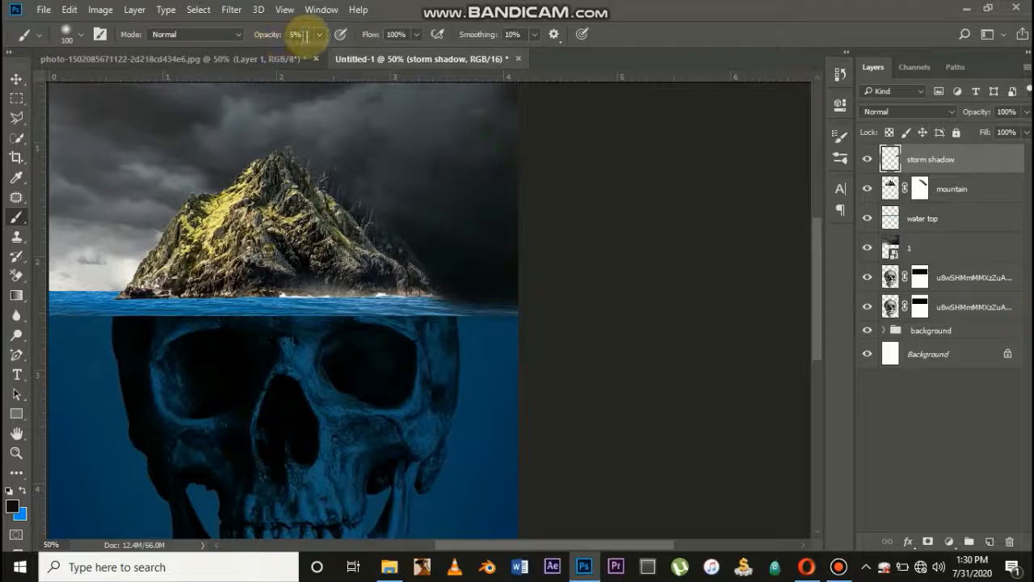
{"action": "left_click_drag", "start_coordinate": [307, 35], "coordinate": [207, 62]}
{"action": "type", "text": "20"}
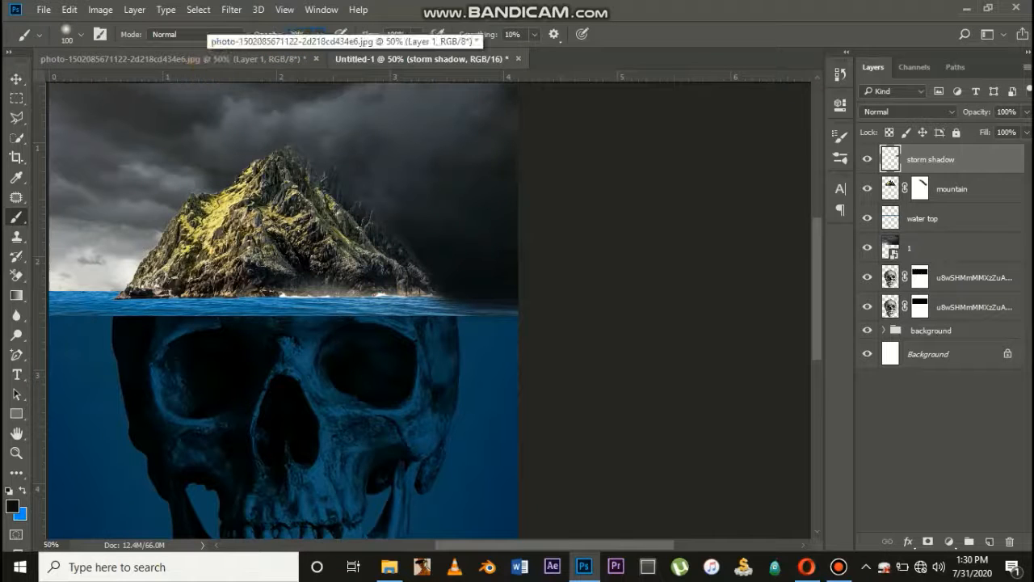
{"action": "mouse_move", "coordinate": [301, 172]}
{"action": "left_mouse_down"}
{"action": "mouse_move", "coordinate": [333, 180]}
{"action": "mouse_move", "coordinate": [397, 279]}
{"action": "mouse_move", "coordinate": [435, 302]}
{"action": "mouse_move", "coordinate": [374, 276]}
{"action": "mouse_move", "coordinate": [335, 241]}
{"action": "mouse_move", "coordinate": [417, 273]}
{"action": "mouse_move", "coordinate": [423, 291]}
{"action": "mouse_move", "coordinate": [340, 268]}
{"action": "mouse_move", "coordinate": [334, 217]}
{"action": "mouse_move", "coordinate": [368, 257]}
{"action": "mouse_move", "coordinate": [359, 222]}
{"action": "mouse_move", "coordinate": [329, 203]}
{"action": "mouse_move", "coordinate": [290, 226]}
{"action": "mouse_move", "coordinate": [331, 226]}
{"action": "mouse_move", "coordinate": [325, 249]}
{"action": "left_mouse_up"}
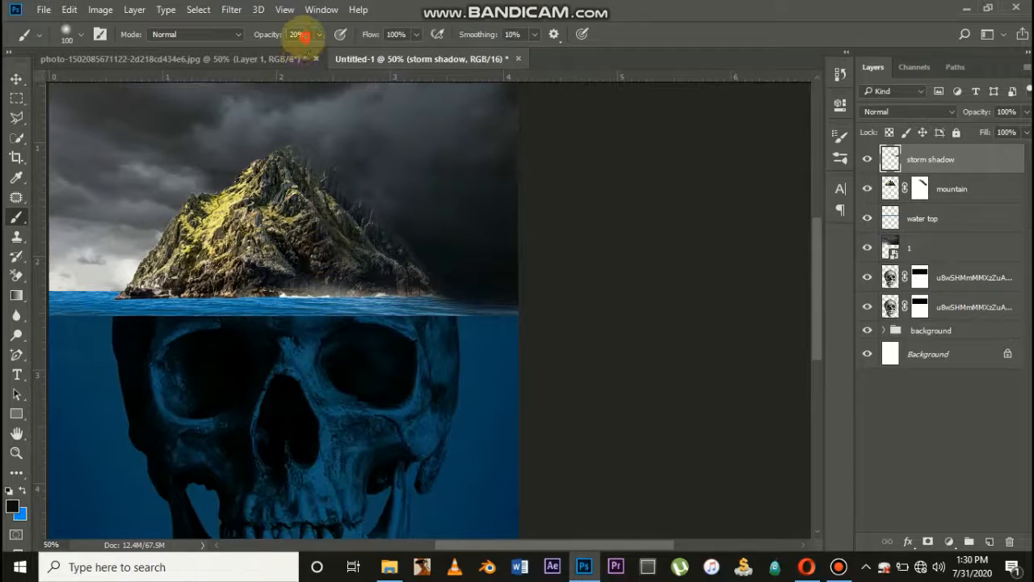
Lower the brush opacity to 5% and brush a fainter shadow across the mountain from its right slope to its base
{"action": "left_click", "coordinate": [299, 35]}
{"action": "type", "text": "5"}
{"action": "mouse_move", "coordinate": [353, 198]}
{"action": "left_mouse_down"}
{"action": "mouse_move", "coordinate": [368, 253]}
{"action": "mouse_move", "coordinate": [312, 213]}
{"action": "mouse_move", "coordinate": [340, 233]}
{"action": "mouse_move", "coordinate": [297, 241]}
{"action": "mouse_move", "coordinate": [343, 272]}
{"action": "mouse_move", "coordinate": [299, 228]}
{"action": "mouse_move", "coordinate": [304, 264]}
{"action": "mouse_move", "coordinate": [410, 292]}
{"action": "mouse_move", "coordinate": [333, 291]}
{"action": "mouse_move", "coordinate": [423, 299]}
{"action": "mouse_move", "coordinate": [297, 285]}
{"action": "mouse_move", "coordinate": [387, 295]}
{"action": "mouse_move", "coordinate": [329, 321]}
{"action": "mouse_move", "coordinate": [482, 299]}
{"action": "mouse_move", "coordinate": [366, 307]}
{"action": "mouse_move", "coordinate": [380, 308]}
{"action": "mouse_move", "coordinate": [440, 304]}
{"action": "mouse_move", "coordinate": [322, 295]}
{"action": "mouse_move", "coordinate": [362, 289]}
{"action": "mouse_move", "coordinate": [340, 286]}
{"action": "mouse_move", "coordinate": [280, 292]}
{"action": "left_mouse_up"}
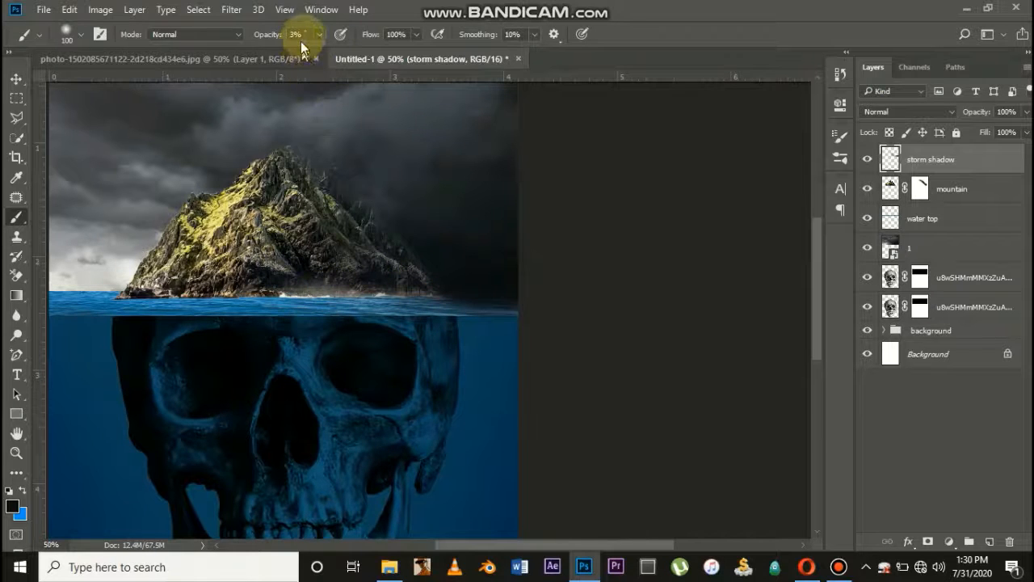
Set the brush opacity to 30% and paint shadow over the water and along the mountain's base on the storm shadow layer
{"action": "type", "text": "30"}
{"action": "key", "text": "Return"}
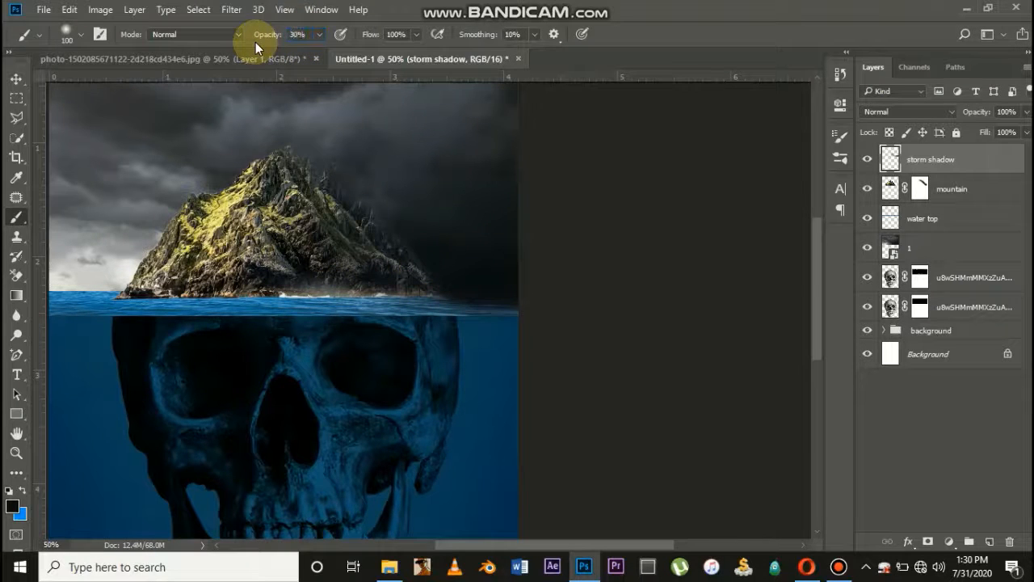
{"action": "mouse_move", "coordinate": [432, 316]}
{"action": "left_mouse_down"}
{"action": "mouse_move", "coordinate": [372, 293]}
{"action": "mouse_move", "coordinate": [458, 307]}
{"action": "mouse_move", "coordinate": [365, 270]}
{"action": "mouse_move", "coordinate": [335, 231]}
{"action": "mouse_move", "coordinate": [404, 254]}
{"action": "mouse_move", "coordinate": [353, 247]}
{"action": "mouse_move", "coordinate": [353, 300]}
{"action": "mouse_move", "coordinate": [343, 293]}
{"action": "left_mouse_up"}
{"action": "mouse_move", "coordinate": [270, 298]}
{"action": "left_mouse_down"}
{"action": "mouse_move", "coordinate": [242, 296]}
{"action": "mouse_move", "coordinate": [334, 295]}
{"action": "mouse_move", "coordinate": [172, 296]}
{"action": "mouse_move", "coordinate": [233, 305]}
{"action": "mouse_move", "coordinate": [145, 309]}
{"action": "mouse_move", "coordinate": [280, 321]}
{"action": "mouse_move", "coordinate": [348, 291]}
{"action": "mouse_move", "coordinate": [321, 282]}
{"action": "mouse_move", "coordinate": [353, 222]}
{"action": "mouse_move", "coordinate": [202, 272]}
{"action": "mouse_move", "coordinate": [253, 282]}
{"action": "mouse_move", "coordinate": [302, 211]}
{"action": "mouse_move", "coordinate": [323, 212]}
{"action": "mouse_move", "coordinate": [296, 180]}
{"action": "mouse_move", "coordinate": [312, 216]}
{"action": "mouse_move", "coordinate": [352, 229]}
{"action": "mouse_move", "coordinate": [347, 239]}
{"action": "mouse_move", "coordinate": [391, 279]}
{"action": "mouse_move", "coordinate": [497, 299]}
{"action": "mouse_move", "coordinate": [497, 307]}
{"action": "mouse_move", "coordinate": [550, 309]}
{"action": "mouse_move", "coordinate": [416, 308]}
{"action": "mouse_move", "coordinate": [398, 304]}
{"action": "mouse_move", "coordinate": [491, 304]}
{"action": "mouse_move", "coordinate": [321, 286]}
{"action": "mouse_move", "coordinate": [368, 291]}
{"action": "mouse_move", "coordinate": [280, 297]}
{"action": "mouse_move", "coordinate": [366, 303]}
{"action": "mouse_move", "coordinate": [216, 291]}
{"action": "mouse_move", "coordinate": [393, 269]}
{"action": "mouse_move", "coordinate": [333, 257]}
{"action": "mouse_move", "coordinate": [320, 225]}
{"action": "mouse_move", "coordinate": [346, 246]}
{"action": "mouse_move", "coordinate": [349, 275]}
{"action": "left_mouse_up"}
Examine the shaded mountain, water and sky in the composite at several magnifications
{"action": "key", "text": "ctrl+minus"}
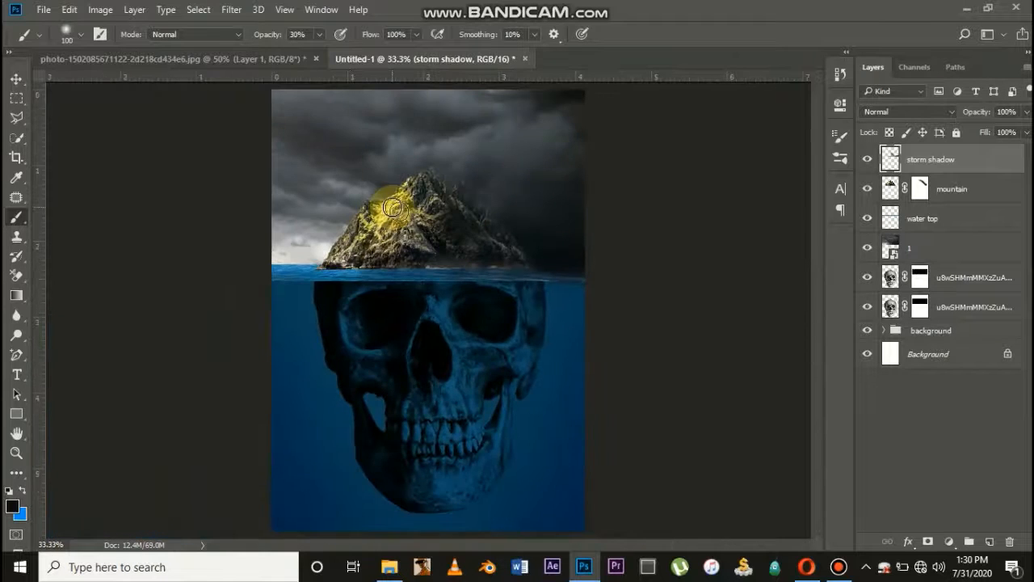
{"action": "key", "text": "ctrl+plus"}
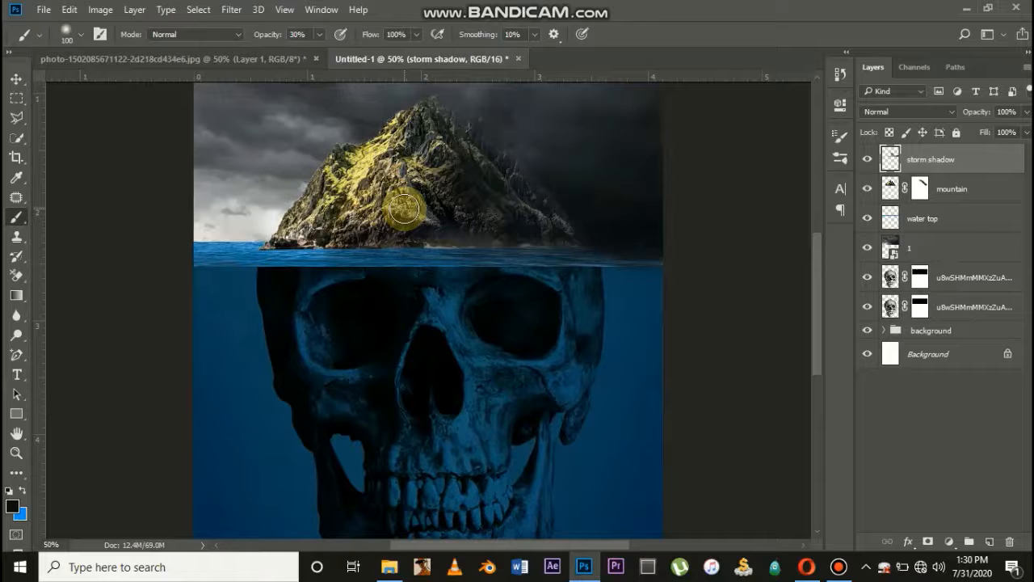
{"action": "scroll", "coordinate": [404, 208], "scroll_direction": "up", "scroll_amount": 5}
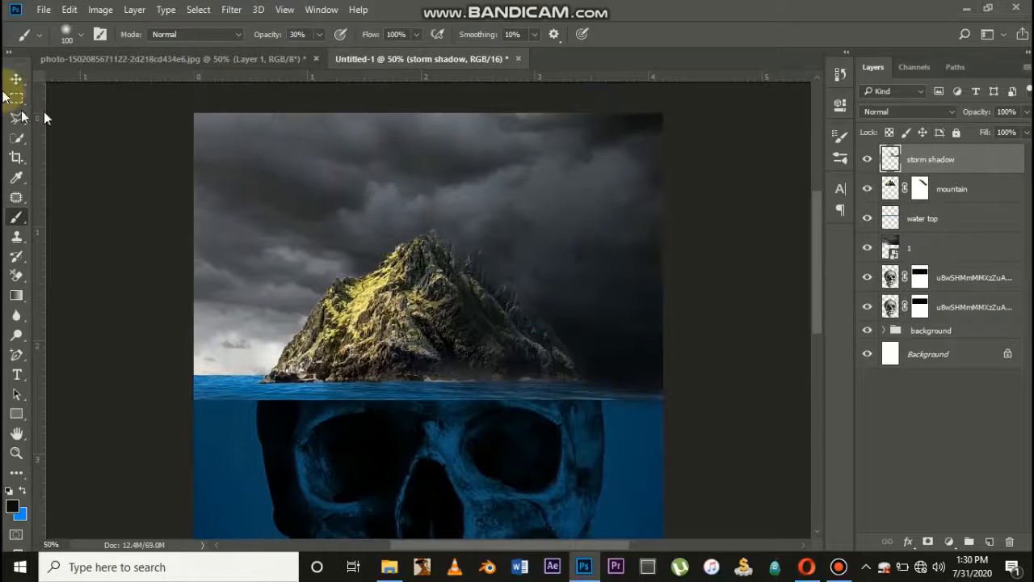
{"action": "left_click", "coordinate": [14, 79]}
{"action": "key", "text": "ctrl+plus"}
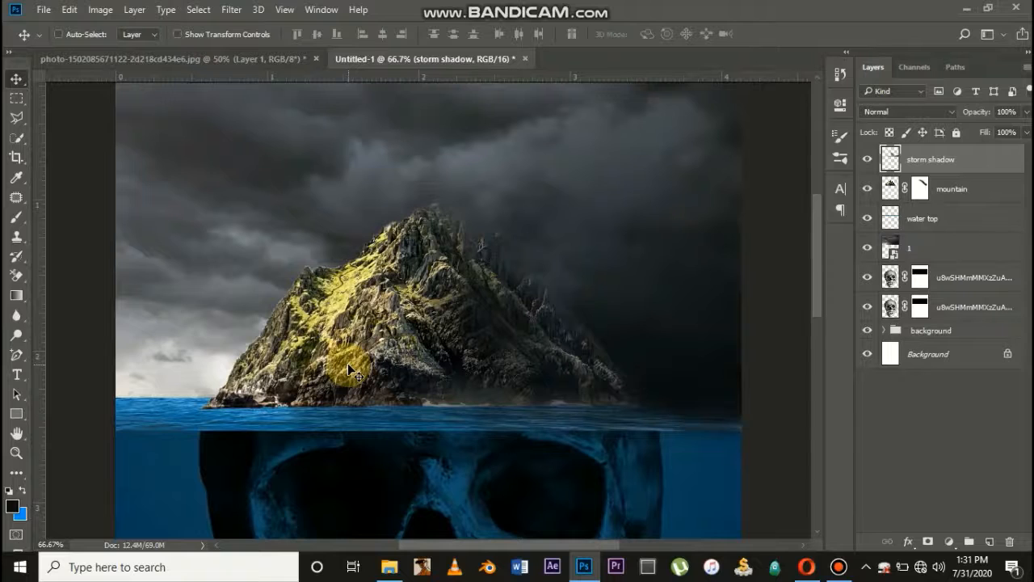
{"action": "key", "text": "ctrl+plus"}
{"action": "scroll", "coordinate": [212, 317], "scroll_direction": "left", "scroll_amount": 10}
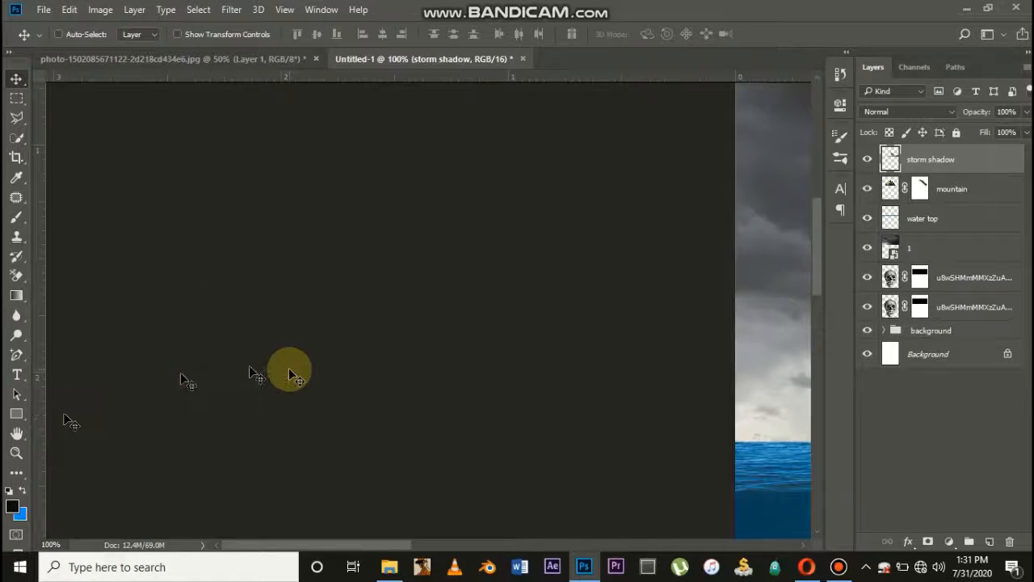
{"action": "key", "text": "ctrl+minus"}
{"action": "key", "text": "ctrl+minus"}
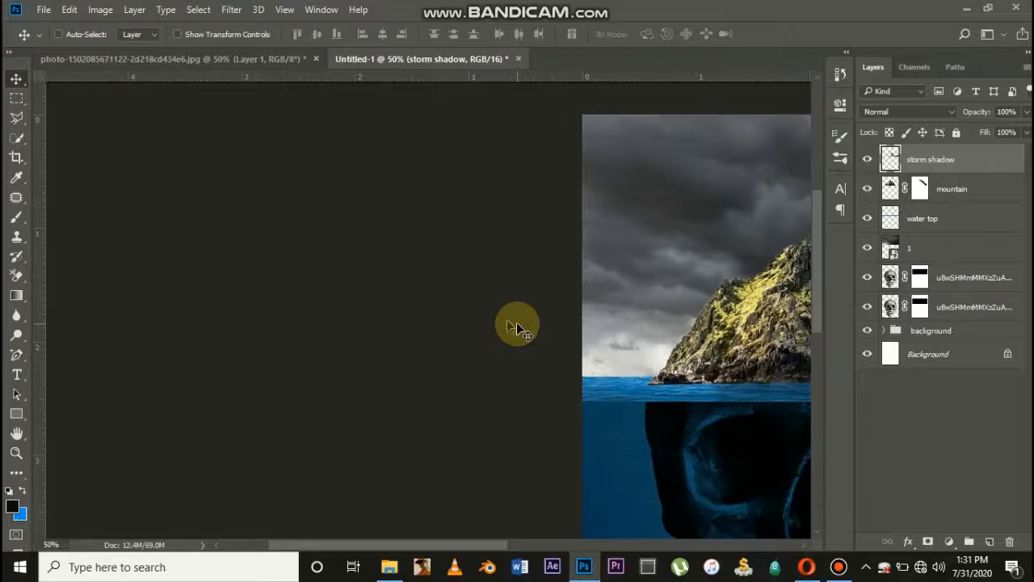
{"action": "scroll", "coordinate": [516, 322], "scroll_direction": "right", "scroll_amount": 5}
{"action": "scroll", "coordinate": [517, 322], "scroll_direction": "right", "scroll_amount": 4}
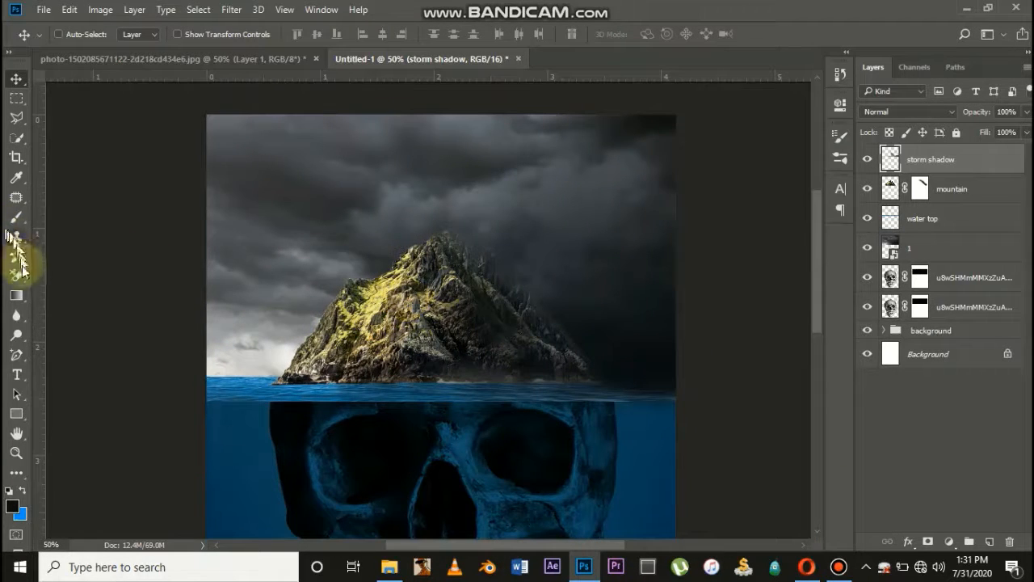
Add a new layer directly above the mountain layer and name it "sun shadow"
{"action": "left_click", "coordinate": [957, 199]}
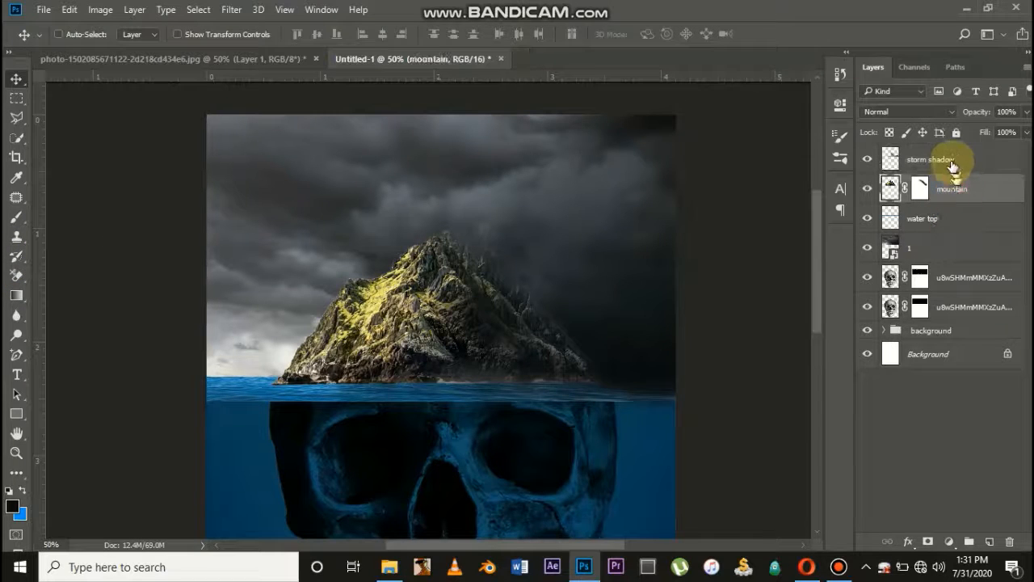
{"action": "left_click", "coordinate": [989, 541]}
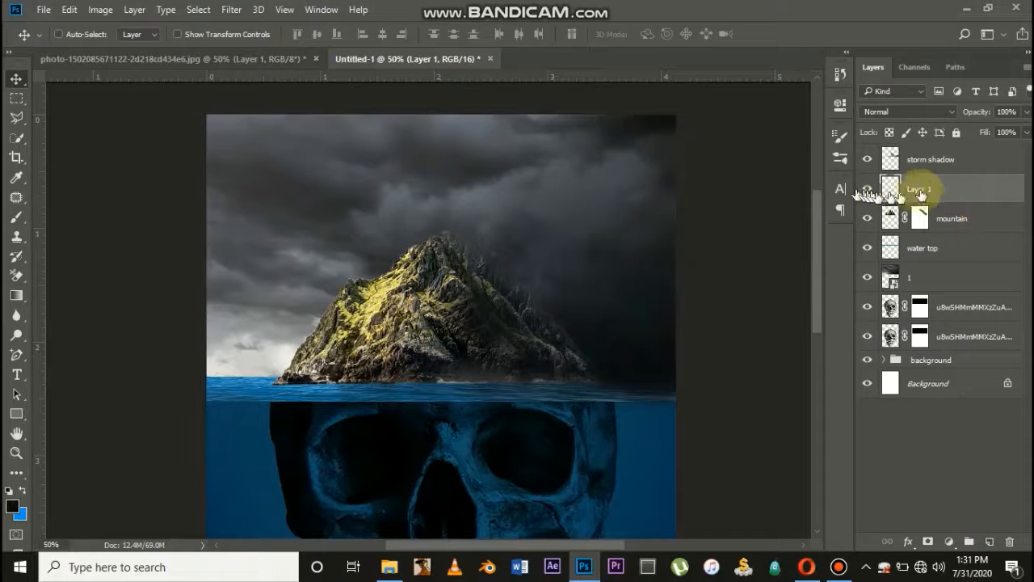
{"action": "type", "text": "sun shadow"}
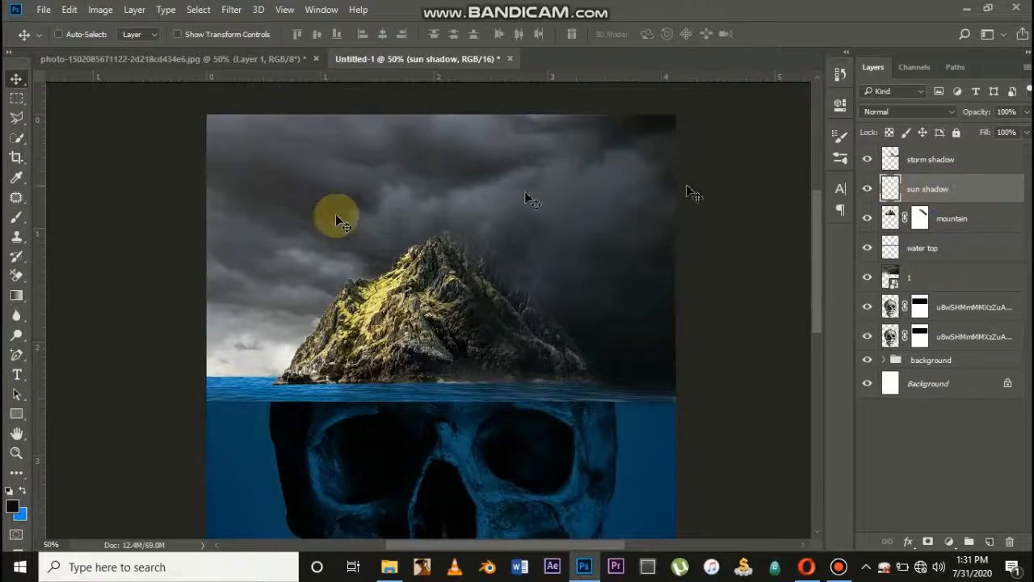
Set the foreground colour to the bright orange f6aa08
{"action": "left_click", "coordinate": [11, 507]}
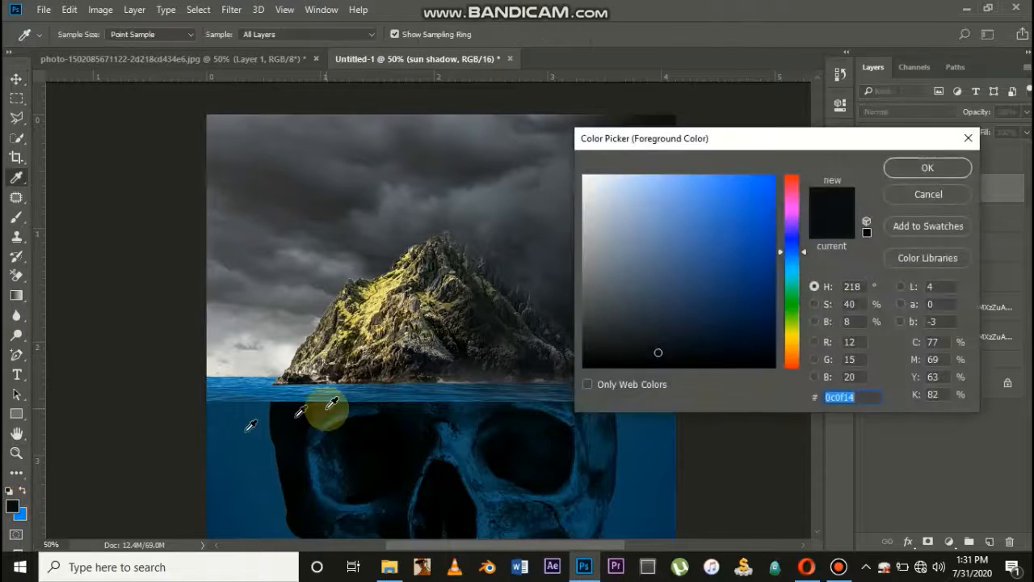
{"action": "left_click", "coordinate": [792, 333]}
{"action": "left_click_drag", "start_coordinate": [793, 335], "coordinate": [793, 346]}
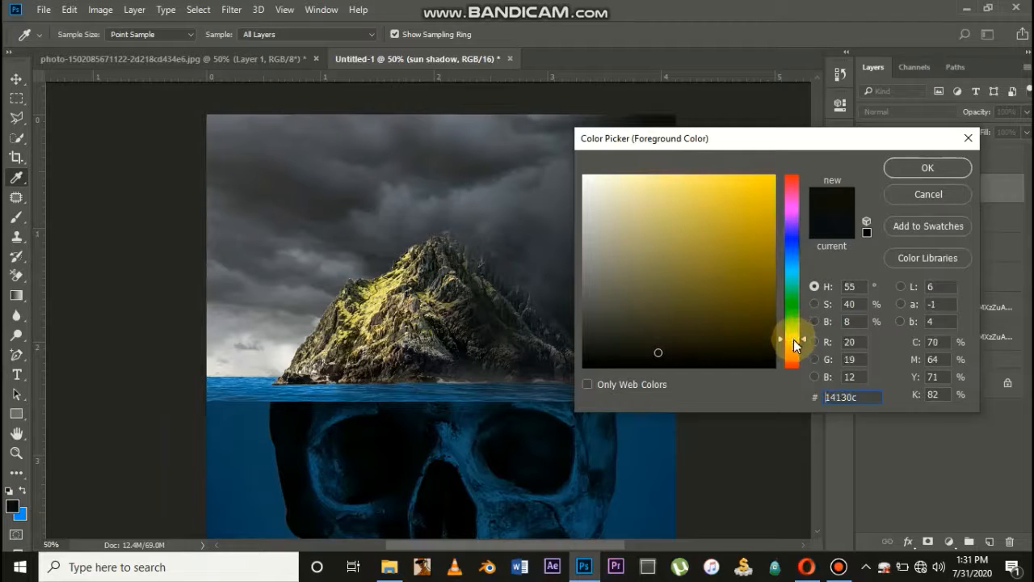
{"action": "left_click", "coordinate": [775, 191]}
{"action": "left_click_drag", "start_coordinate": [774, 191], "coordinate": [771, 186]}
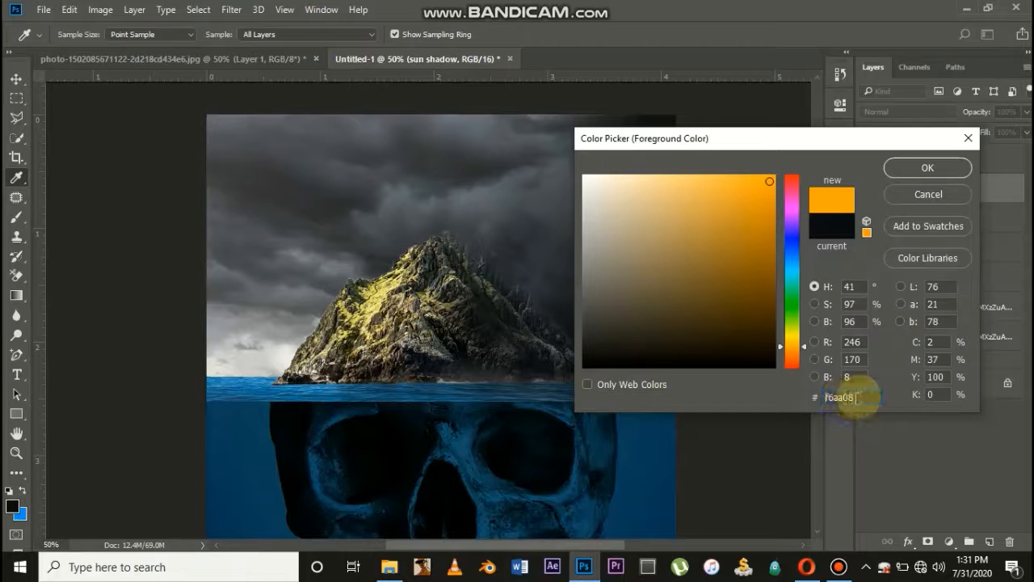
{"action": "left_click", "coordinate": [915, 166]}
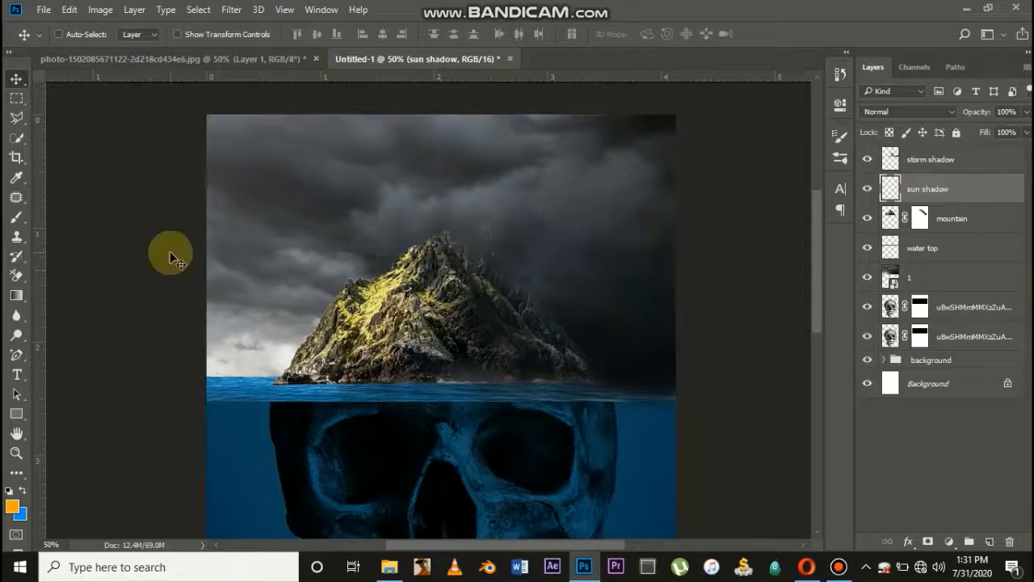
Paint an orange glow over the sky left of the mountain and its left slope with a 600 px brush at 30% opacity
{"action": "left_click", "coordinate": [18, 223]}
{"action": "left_click", "coordinate": [18, 224]}
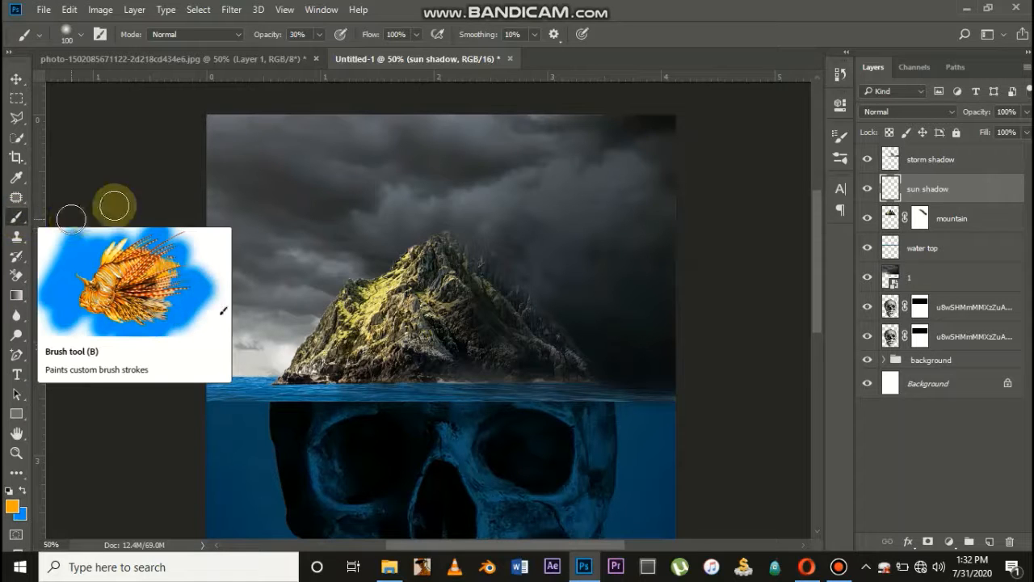
{"action": "scroll", "coordinate": [275, 342], "scroll_direction": "down", "scroll_amount": 2}
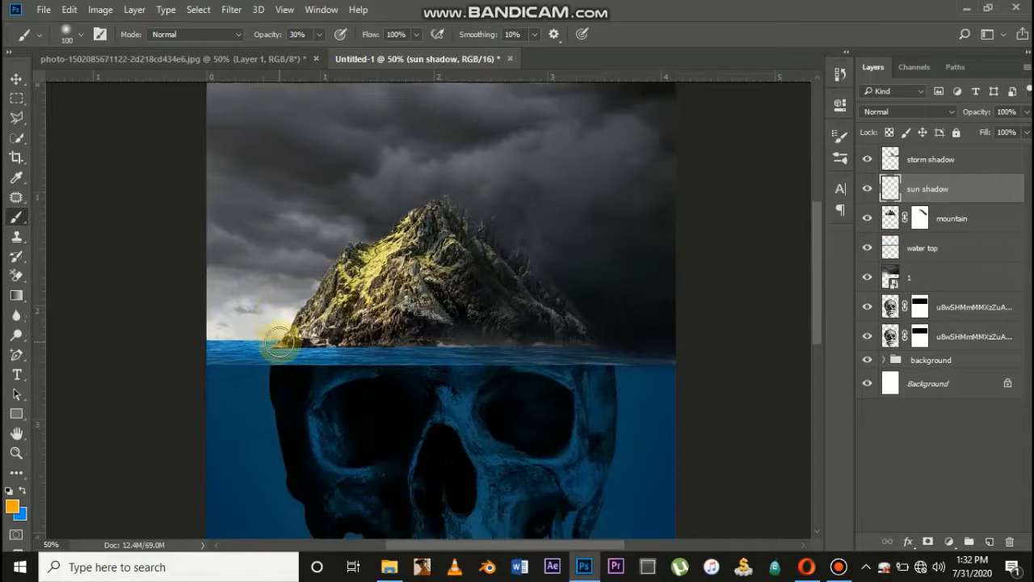
{"action": "scroll", "coordinate": [275, 339], "scroll_direction": "up", "scroll_amount": 1, "text": "alt"}
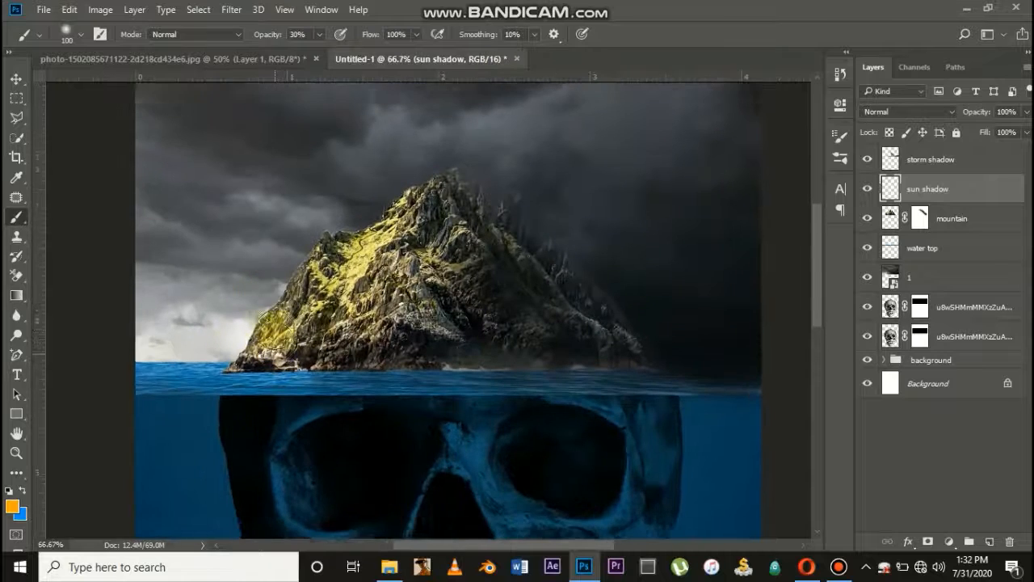
{"action": "key", "text": "bracketright"}
{"action": "key", "text": "bracketright"}
{"action": "key", "text": "bracketright"}
{"action": "key", "text": "bracketright"}
{"action": "key", "text": "bracketright"}
{"action": "key", "text": "bracketright"}
{"action": "key", "text": "bracketright"}
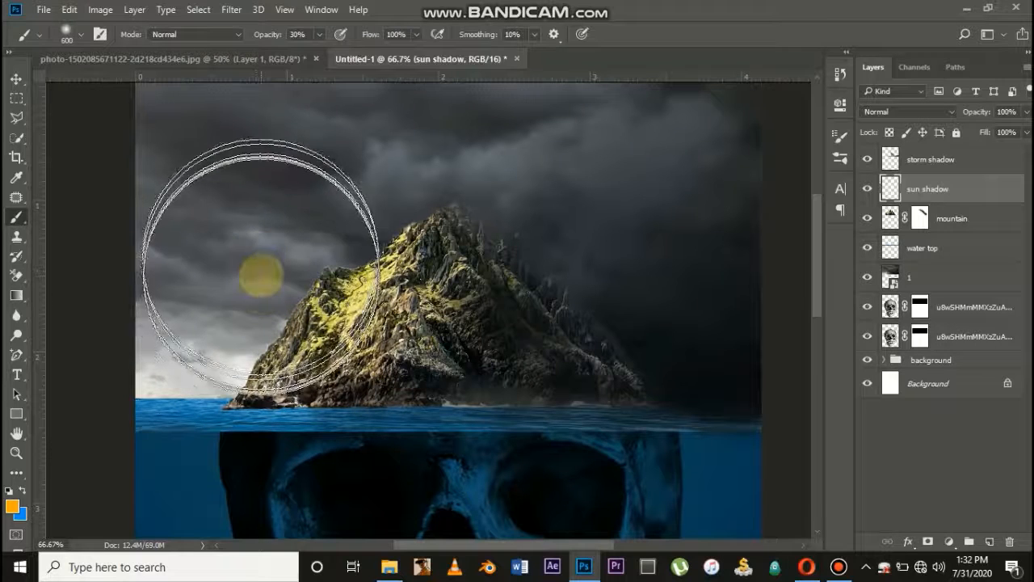
{"action": "left_click", "coordinate": [253, 287]}
{"action": "left_click", "coordinate": [231, 296]}
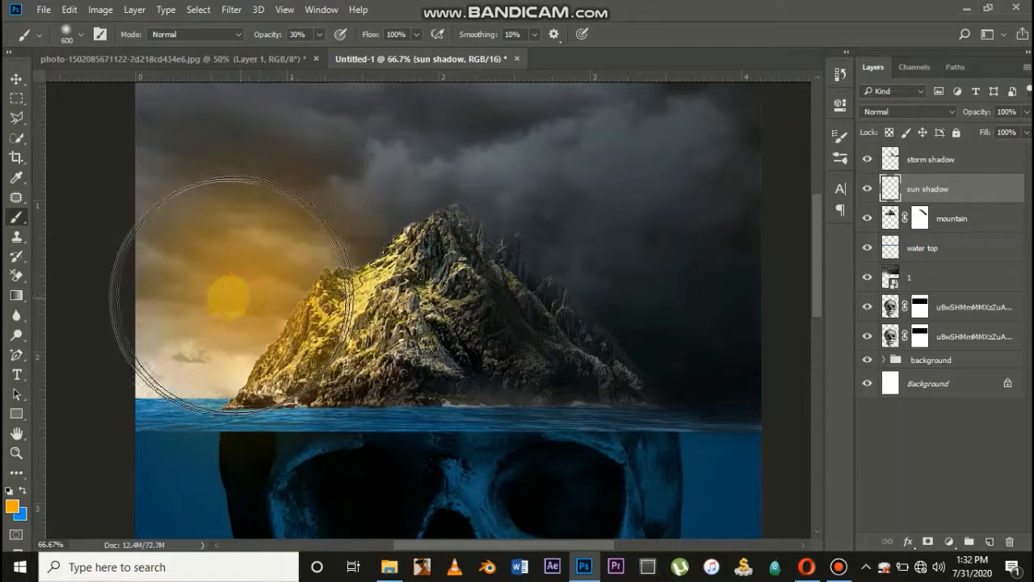
{"action": "left_click", "coordinate": [286, 283]}
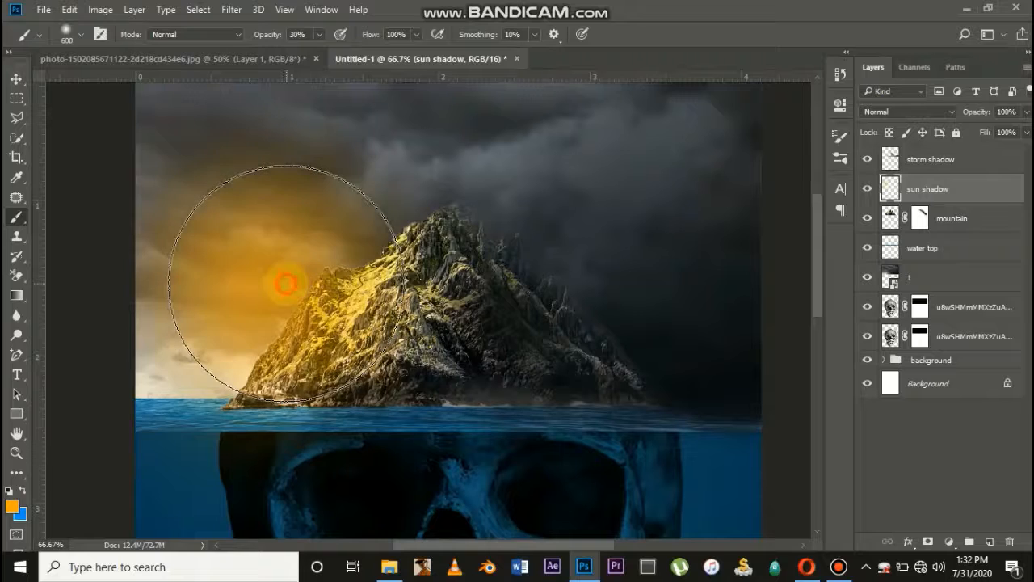
{"action": "left_click", "coordinate": [242, 338]}
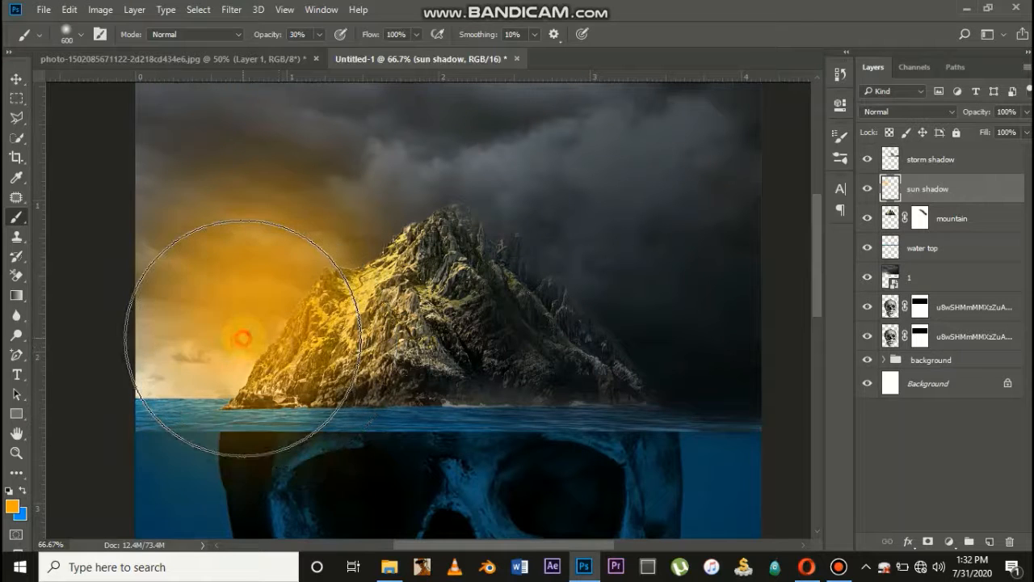
{"action": "left_click", "coordinate": [299, 303]}
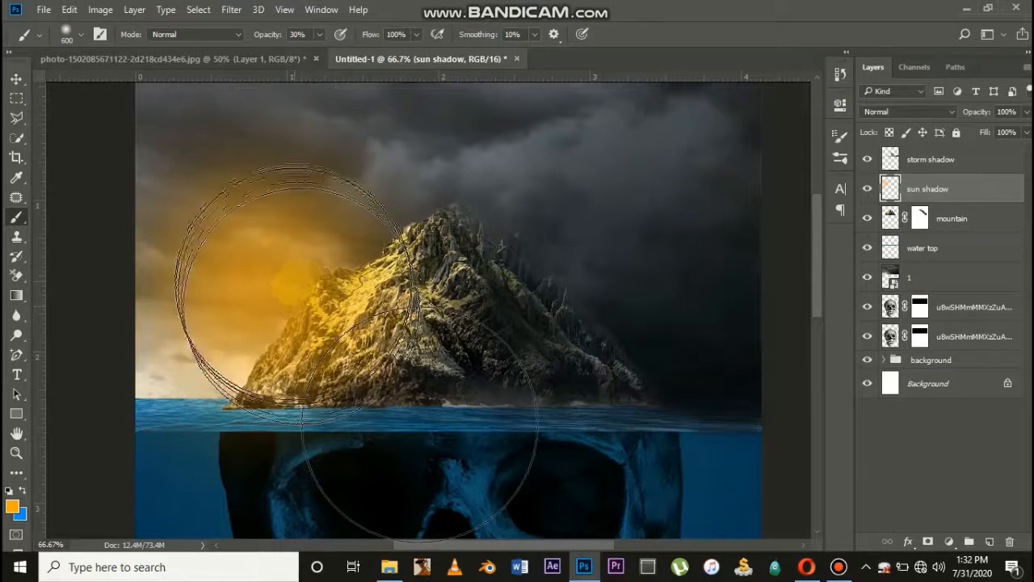
{"action": "left_click", "coordinate": [227, 262]}
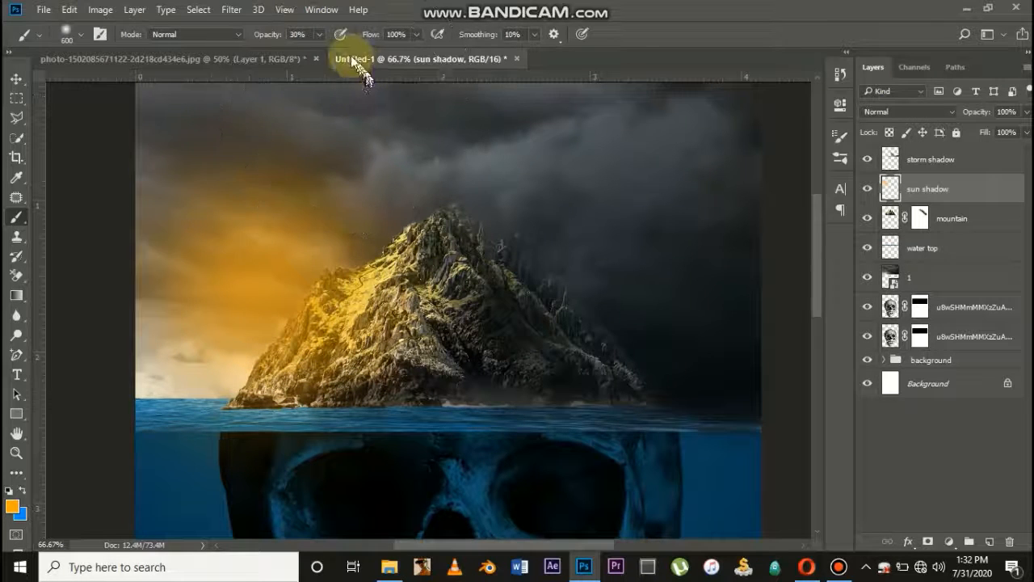
Try extending the orange glow higher into the left sky with the brush at 20% opacity
{"action": "left_click_drag", "start_coordinate": [273, 41], "coordinate": [247, 29]}
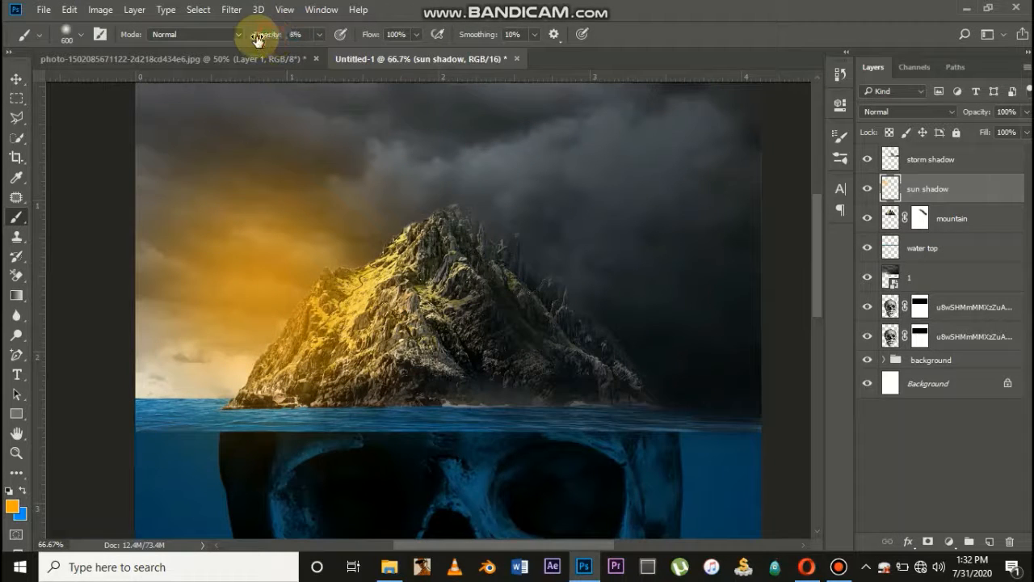
{"action": "left_click", "coordinate": [310, 34]}
{"action": "type", "text": "20"}
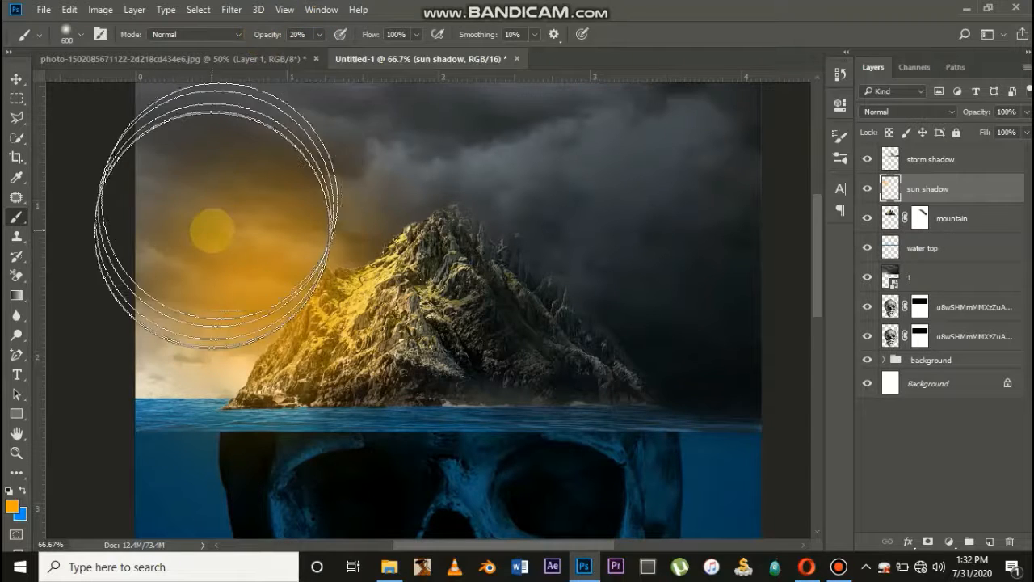
{"action": "left_click", "coordinate": [213, 217]}
{"action": "key", "text": "ctrl+z"}
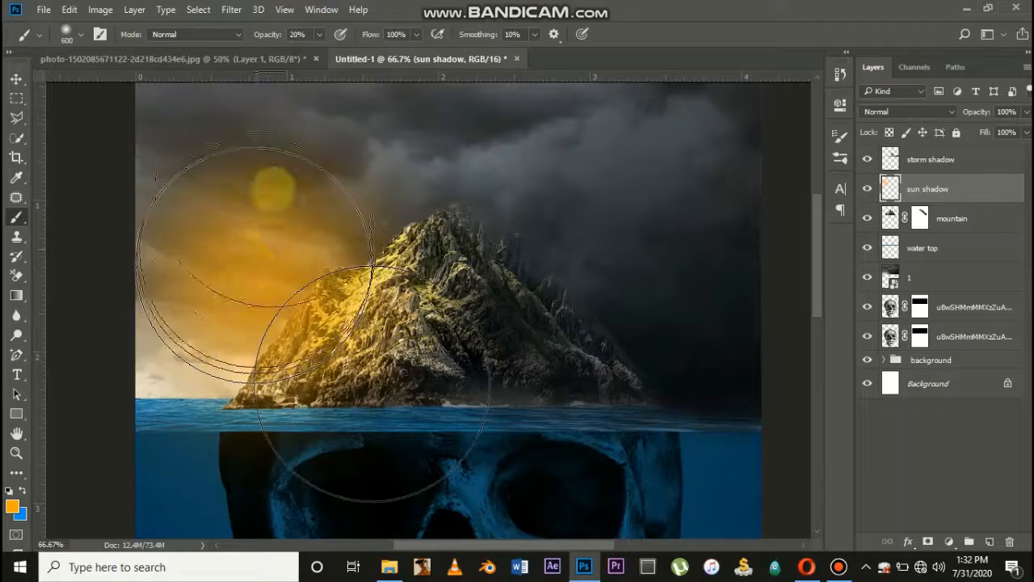
Set the brush opacity to 10% and build up the orange glow softly in the left sky and along the mountain's left slope
{"action": "left_click", "coordinate": [299, 34]}
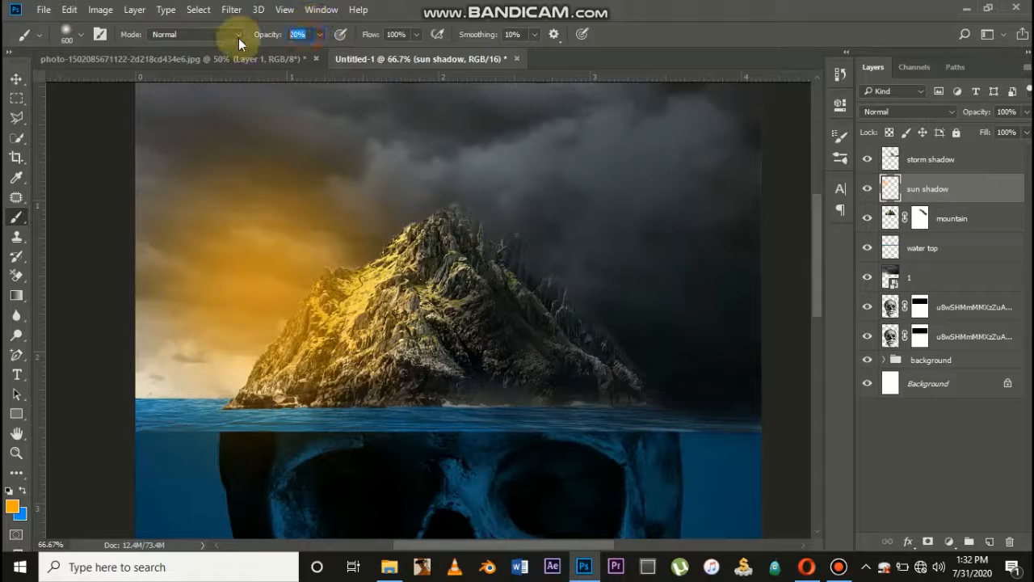
{"action": "type", "text": "10"}
{"action": "key", "text": "Return"}
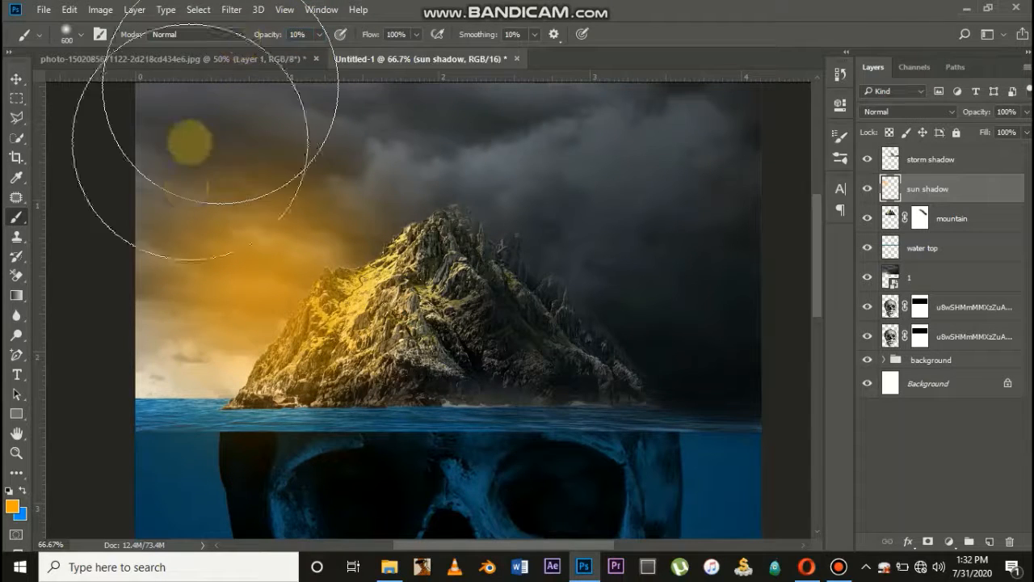
{"action": "left_click", "coordinate": [219, 235]}
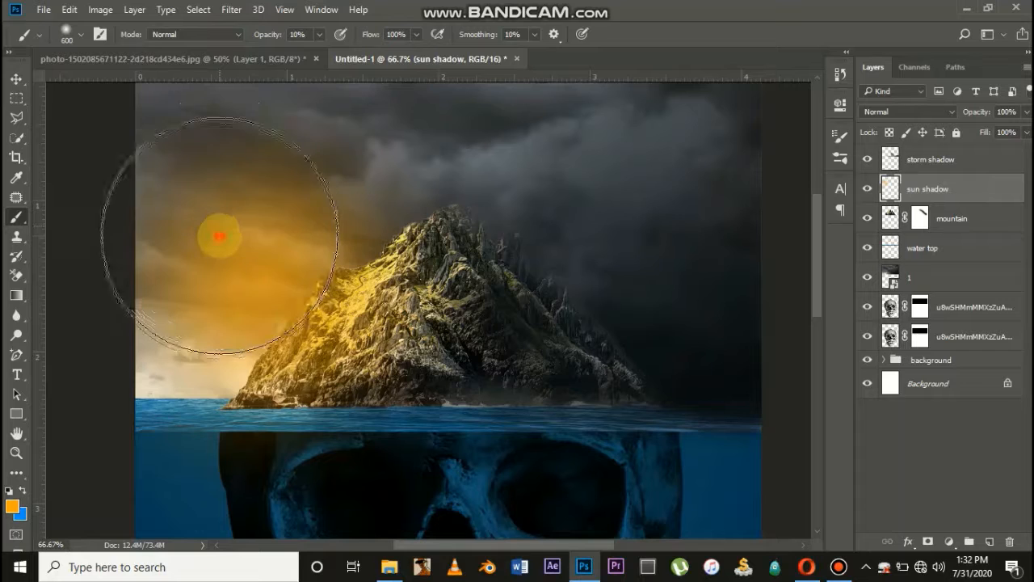
{"action": "left_click", "coordinate": [310, 281]}
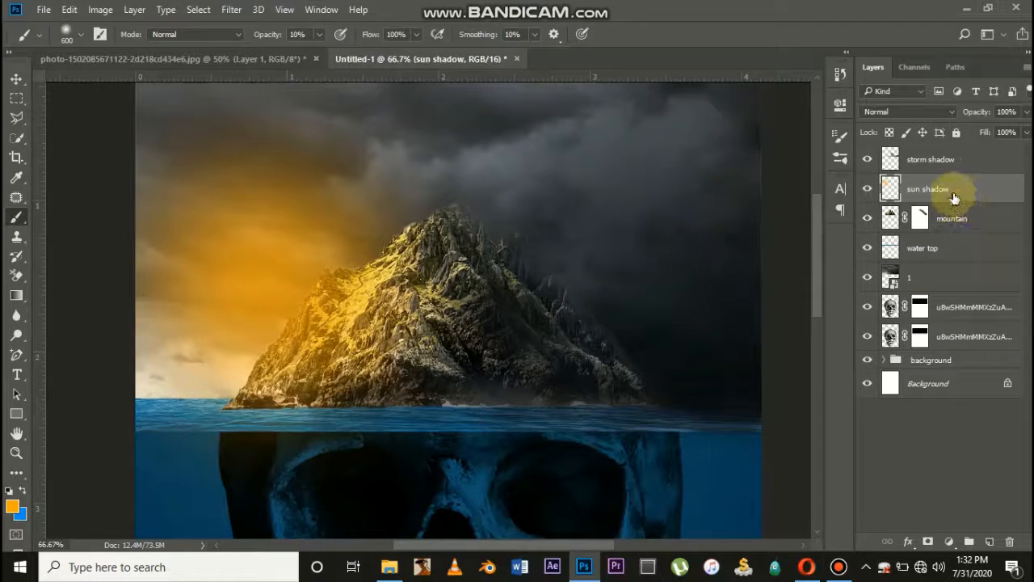
Duplicate the sun shadow layer to just below the mountain layer and set both sun shadow layers' blend mode to Soft Light
{"action": "left_click_drag", "start_coordinate": [954, 193], "coordinate": [937, 257]}
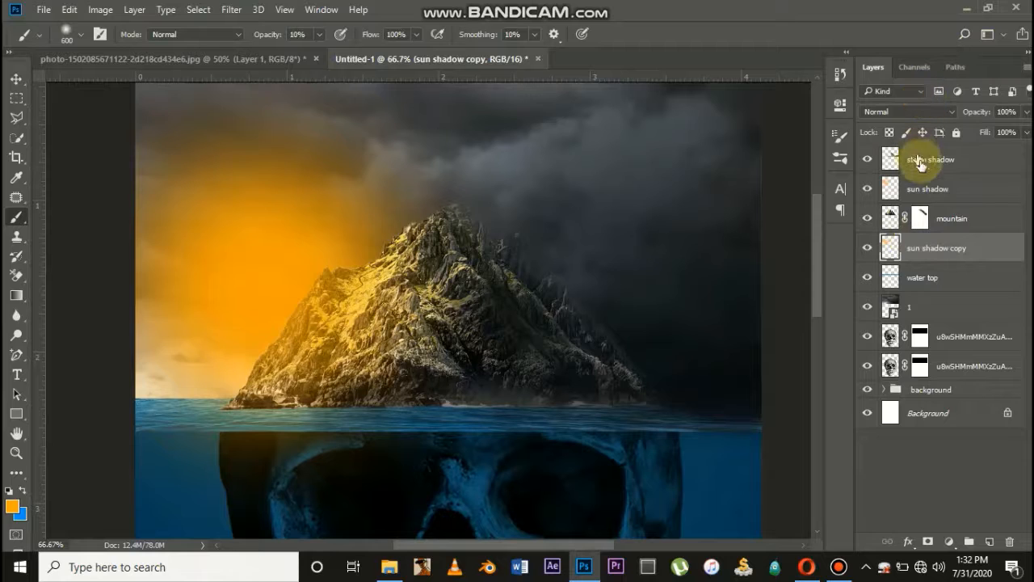
{"action": "left_click", "coordinate": [921, 189], "text": "ctrl"}
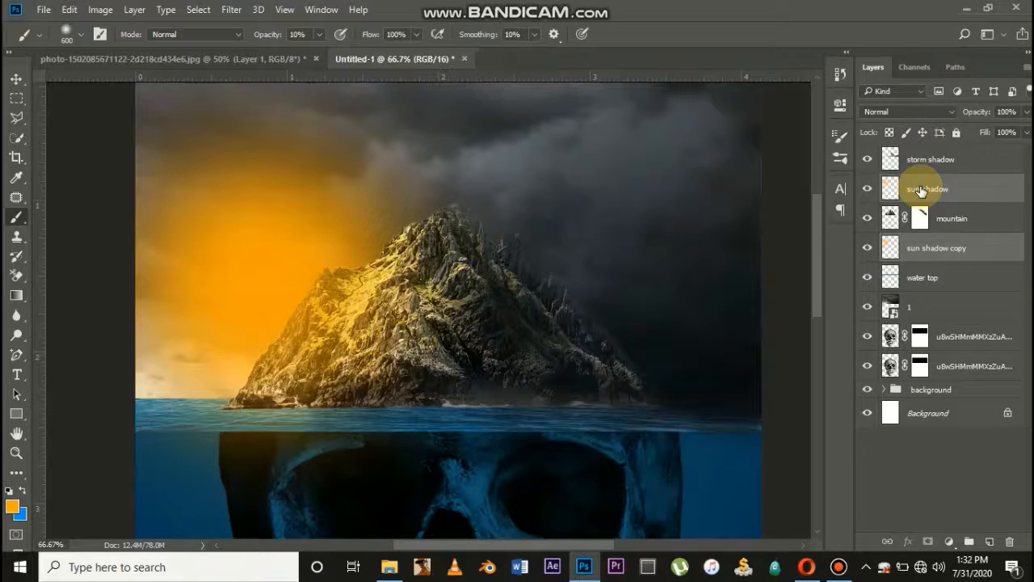
{"action": "left_click", "coordinate": [910, 111]}
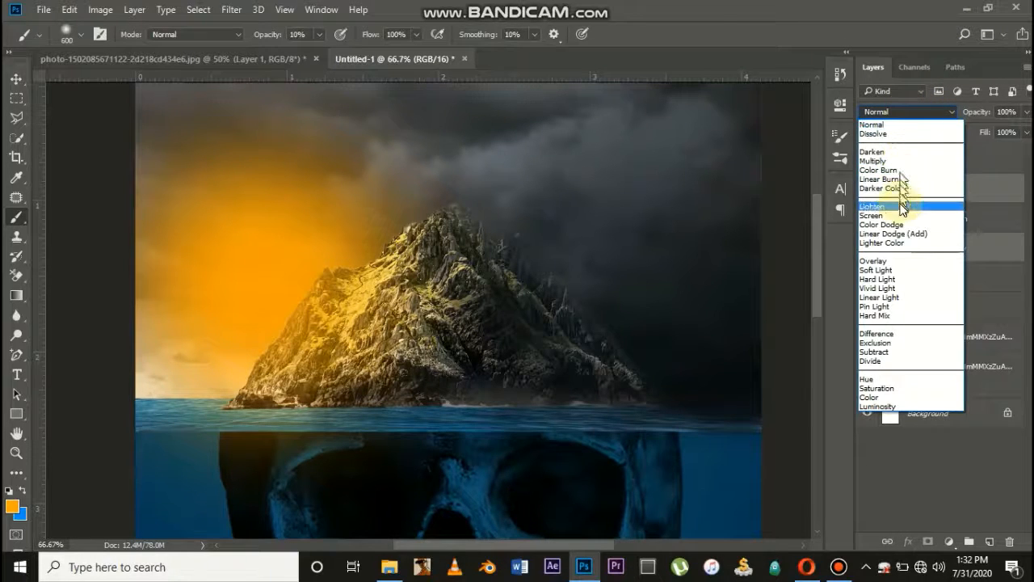
{"action": "left_click", "coordinate": [879, 270]}
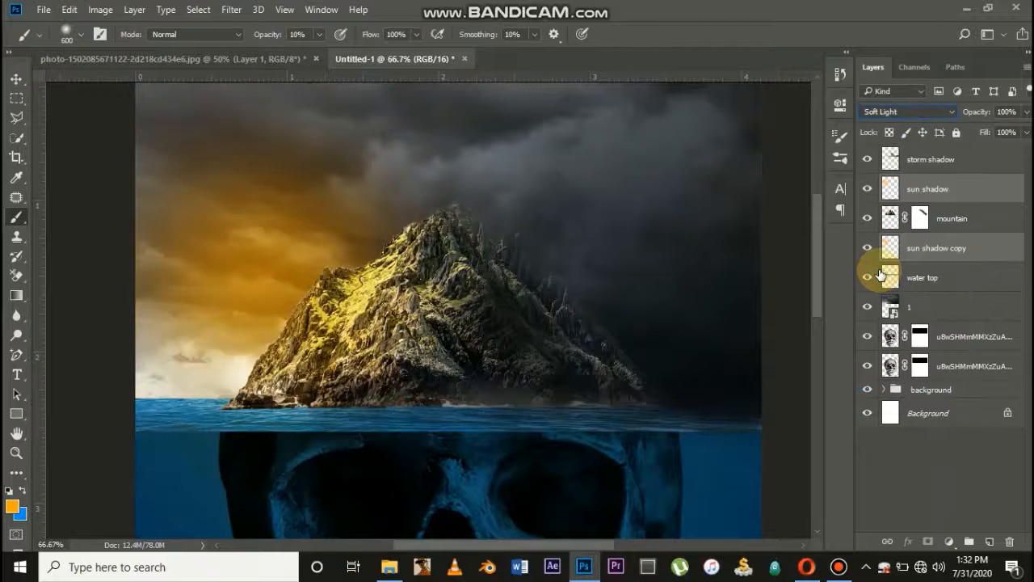
Clip the upper sun shadow layer to the mountain layer with a clipping mask
{"action": "left_click", "coordinate": [936, 192]}
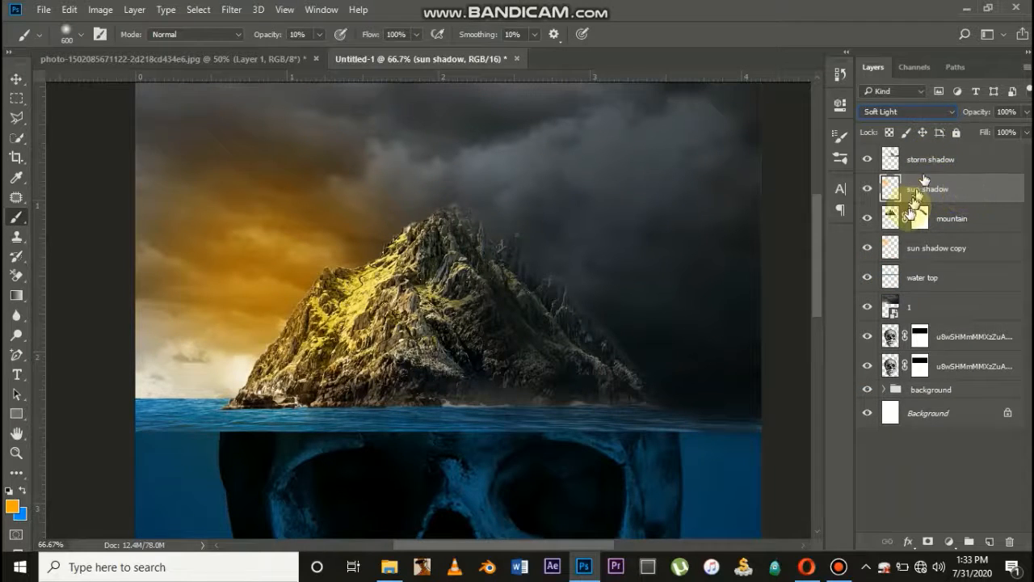
{"action": "right_click", "coordinate": [944, 191]}
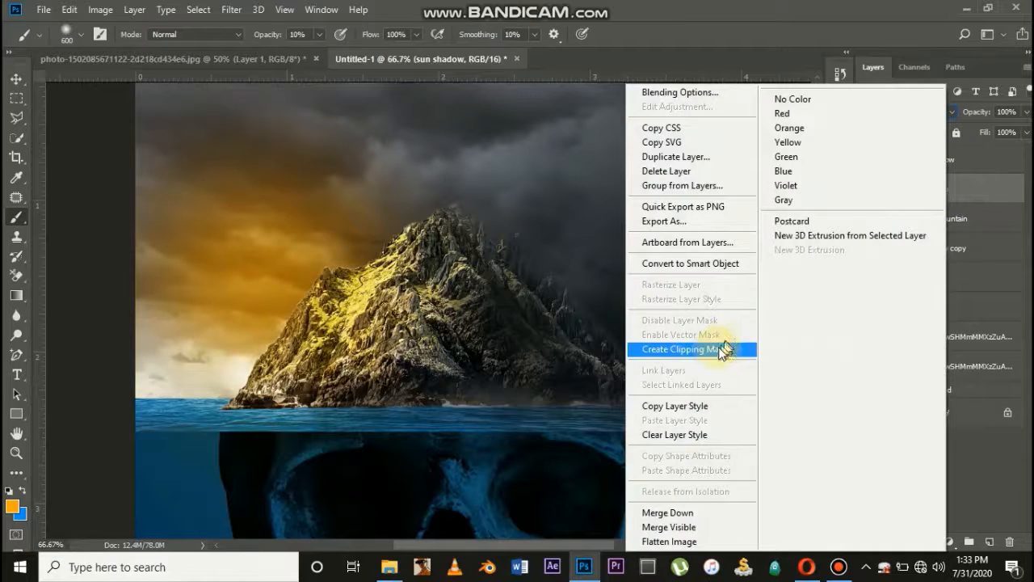
{"action": "left_click", "coordinate": [719, 349]}
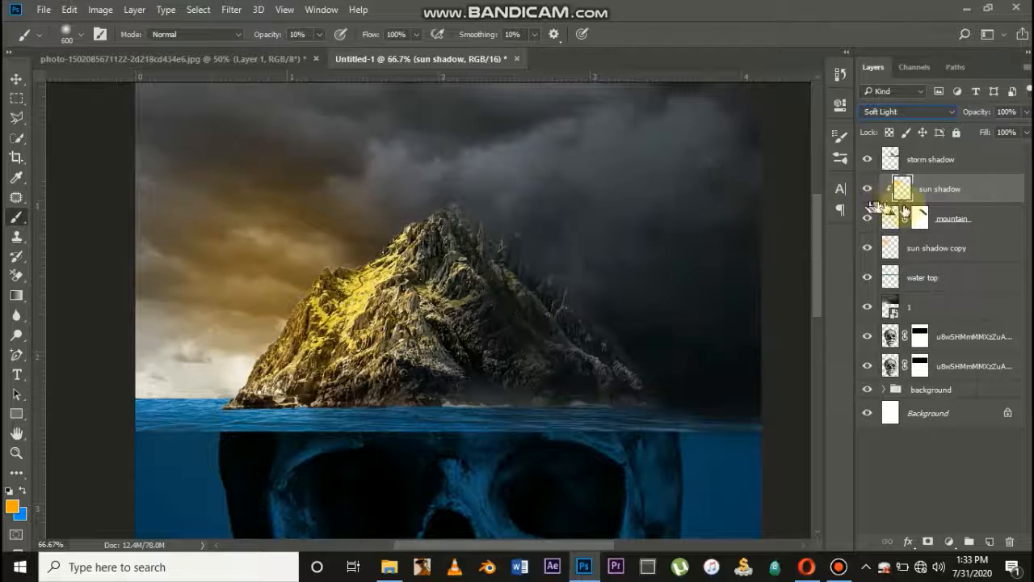
Paint orange light on the clipped sun shadow layer over the mountain's left slope with a 250 px brush at 40% opacity
{"action": "left_click", "coordinate": [944, 248]}
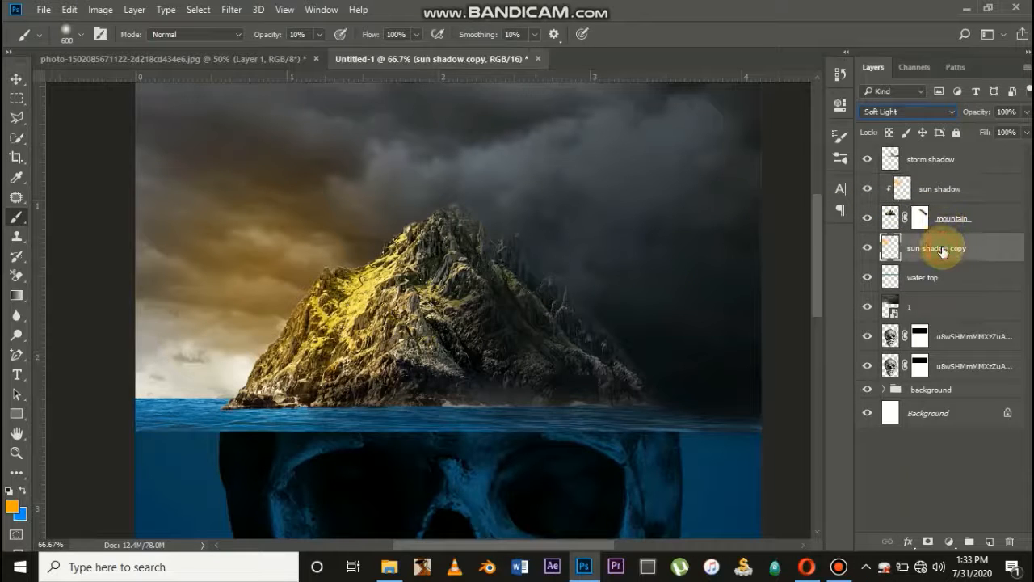
{"action": "left_click", "coordinate": [970, 189]}
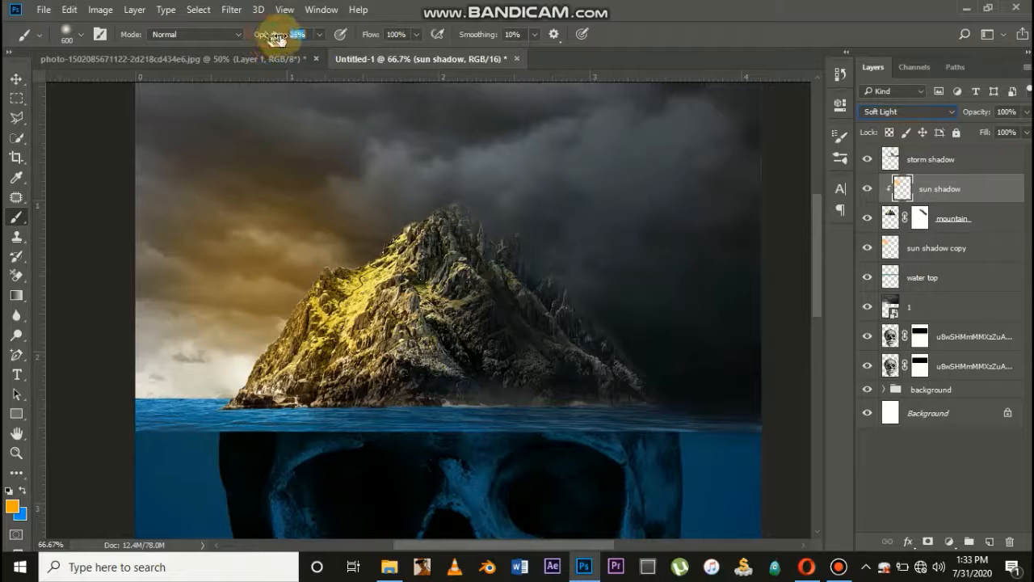
{"action": "left_click_drag", "start_coordinate": [278, 38], "coordinate": [271, 44]}
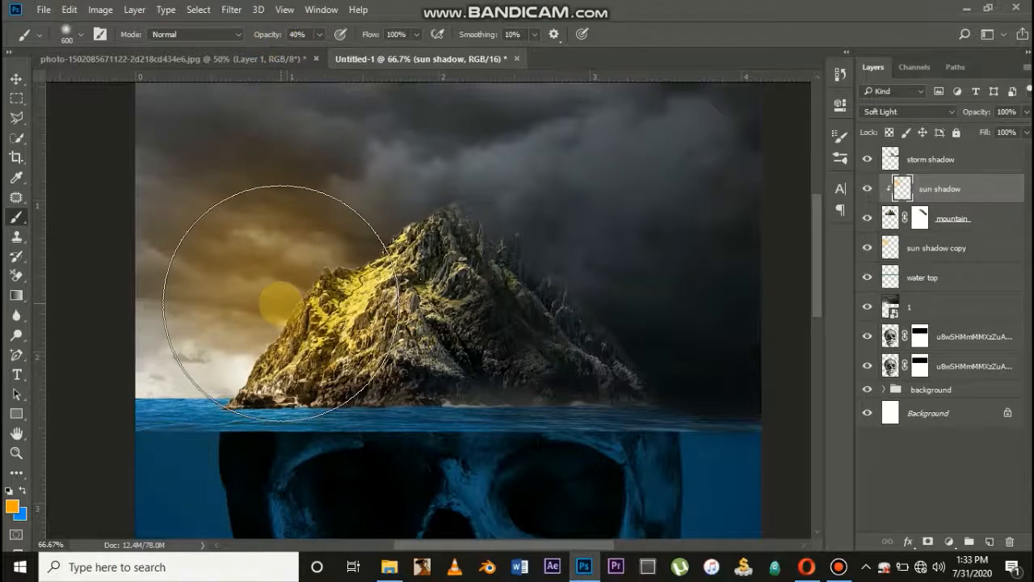
{"action": "key", "text": "bracketleft"}
{"action": "key", "text": "bracketleft"}
{"action": "key", "text": "bracketleft"}
{"action": "key", "text": "bracketleft"}
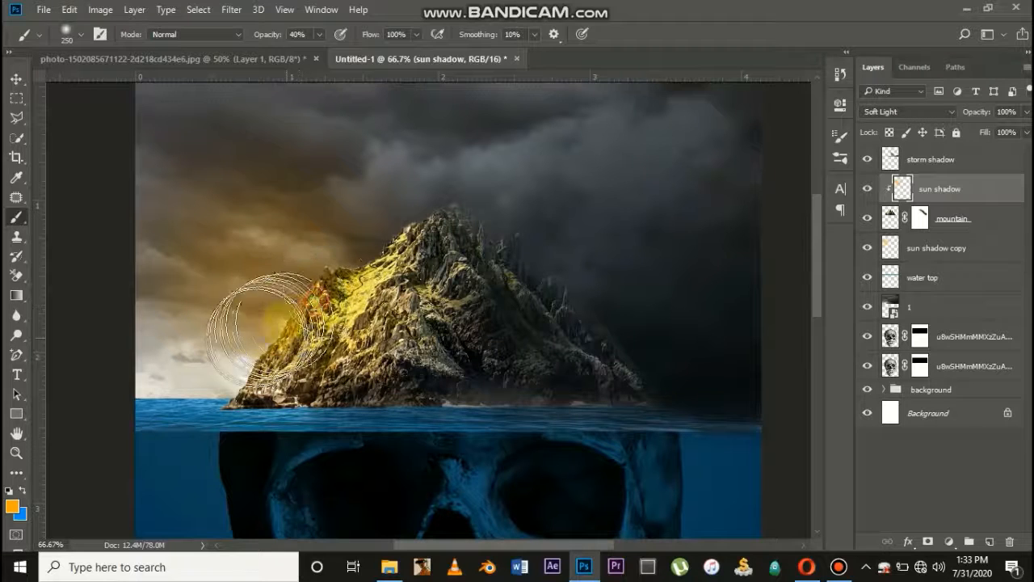
{"action": "mouse_move", "coordinate": [271, 331]}
{"action": "left_mouse_down"}
{"action": "mouse_move", "coordinate": [354, 285]}
{"action": "mouse_move", "coordinate": [366, 283]}
{"action": "mouse_move", "coordinate": [348, 314]}
{"action": "mouse_move", "coordinate": [402, 294]}
{"action": "mouse_move", "coordinate": [294, 328]}
{"action": "mouse_move", "coordinate": [387, 283]}
{"action": "mouse_move", "coordinate": [382, 274]}
{"action": "mouse_move", "coordinate": [351, 320]}
{"action": "mouse_move", "coordinate": [265, 342]}
{"action": "mouse_move", "coordinate": [295, 347]}
{"action": "mouse_move", "coordinate": [211, 356]}
{"action": "mouse_move", "coordinate": [257, 356]}
{"action": "mouse_move", "coordinate": [245, 376]}
{"action": "mouse_move", "coordinate": [294, 354]}
{"action": "mouse_move", "coordinate": [321, 374]}
{"action": "mouse_move", "coordinate": [321, 347]}
{"action": "mouse_move", "coordinate": [365, 368]}
{"action": "mouse_move", "coordinate": [342, 373]}
{"action": "mouse_move", "coordinate": [383, 345]}
{"action": "left_mouse_up"}
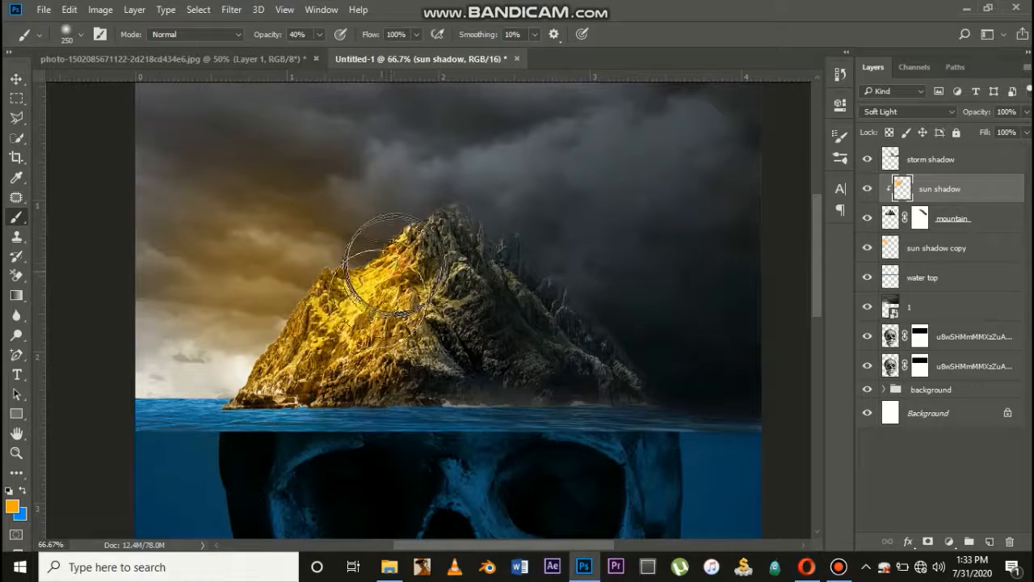
{"action": "mouse_move", "coordinate": [392, 262]}
{"action": "left_mouse_down"}
{"action": "mouse_move", "coordinate": [376, 231]}
{"action": "mouse_move", "coordinate": [307, 367]}
{"action": "left_mouse_up"}
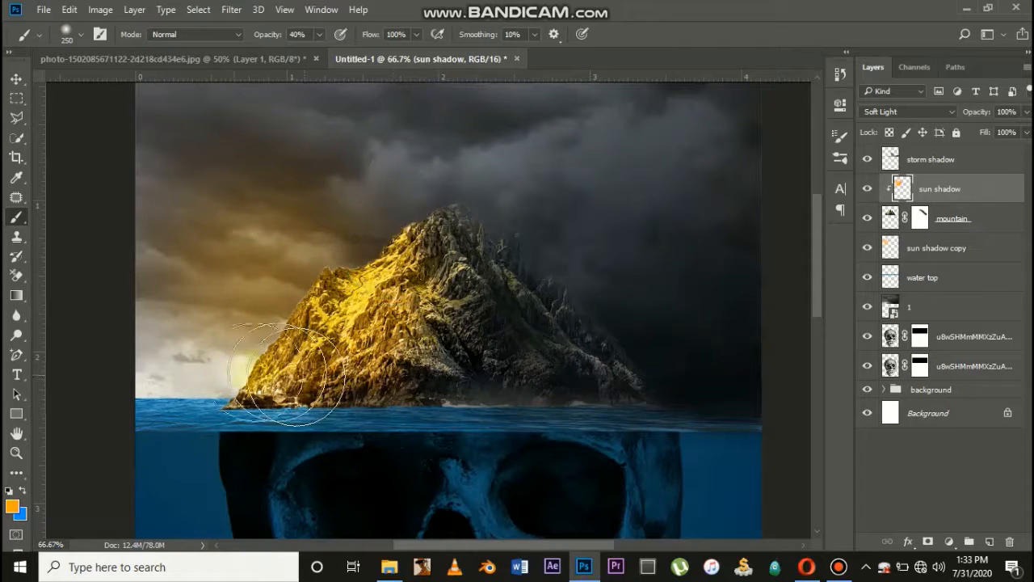
Paint orange glow on the sun shadow copy layer over the sky beside the mountain's left slope
{"action": "left_click", "coordinate": [929, 248]}
{"action": "mouse_move", "coordinate": [174, 333]}
{"action": "left_mouse_down"}
{"action": "mouse_move", "coordinate": [235, 313]}
{"action": "mouse_move", "coordinate": [190, 333]}
{"action": "mouse_move", "coordinate": [265, 173]}
{"action": "mouse_move", "coordinate": [216, 279]}
{"action": "mouse_move", "coordinate": [158, 310]}
{"action": "mouse_move", "coordinate": [323, 236]}
{"action": "left_mouse_up"}
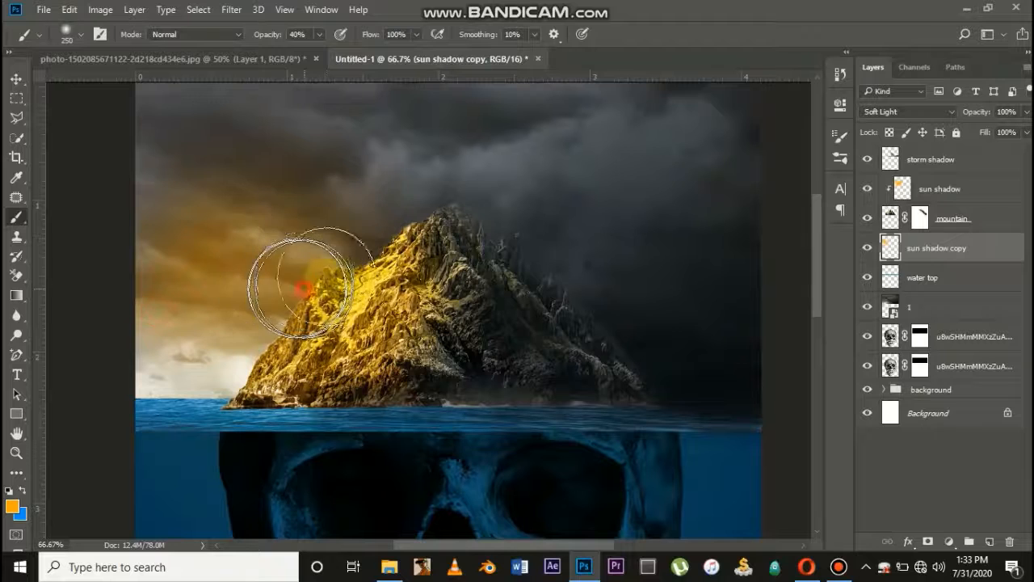
{"action": "left_click_drag", "start_coordinate": [304, 288], "coordinate": [350, 260]}
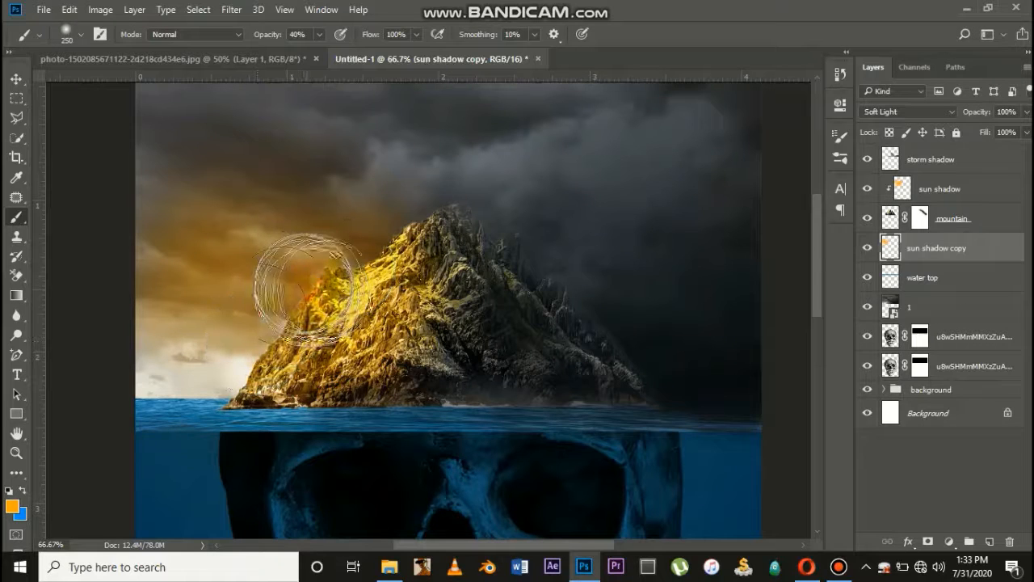
{"action": "mouse_move", "coordinate": [235, 323]}
{"action": "left_mouse_down"}
{"action": "mouse_move", "coordinate": [219, 323]}
{"action": "mouse_move", "coordinate": [202, 261]}
{"action": "mouse_move", "coordinate": [356, 212]}
{"action": "left_mouse_up"}
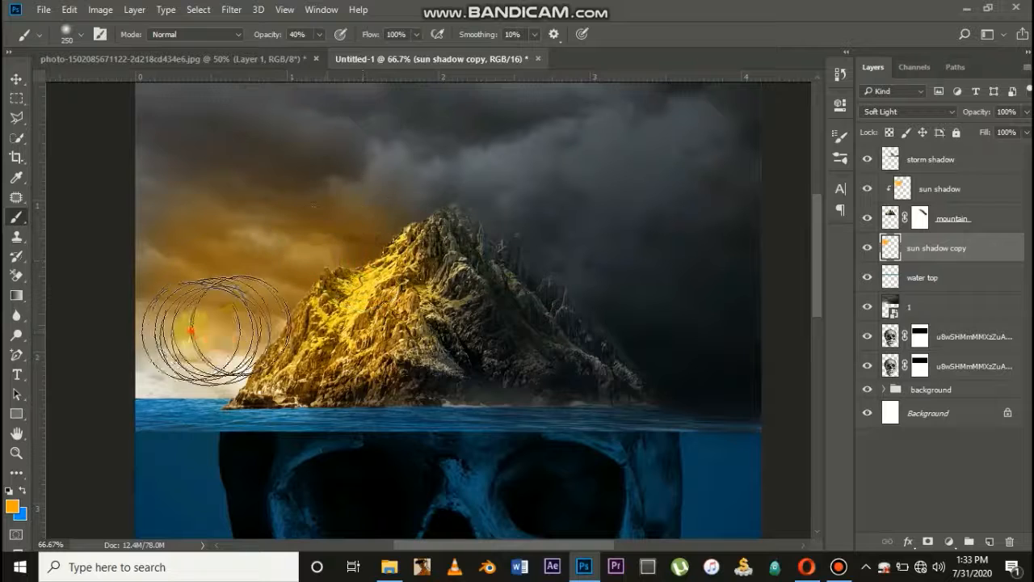
{"action": "mouse_move", "coordinate": [203, 323]}
{"action": "left_mouse_down"}
{"action": "mouse_move", "coordinate": [150, 360]}
{"action": "mouse_move", "coordinate": [203, 349]}
{"action": "mouse_move", "coordinate": [259, 368]}
{"action": "mouse_move", "coordinate": [184, 406]}
{"action": "mouse_move", "coordinate": [308, 282]}
{"action": "left_mouse_up"}
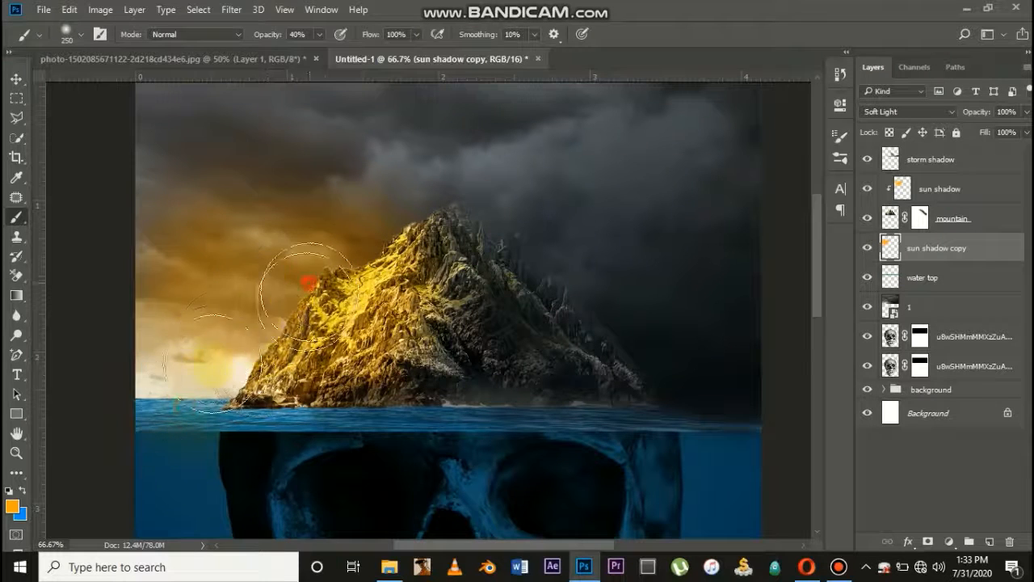
{"action": "mouse_move", "coordinate": [260, 326]}
{"action": "left_mouse_down"}
{"action": "mouse_move", "coordinate": [301, 245]}
{"action": "mouse_move", "coordinate": [362, 262]}
{"action": "mouse_move", "coordinate": [251, 326]}
{"action": "mouse_move", "coordinate": [312, 318]}
{"action": "mouse_move", "coordinate": [330, 289]}
{"action": "left_mouse_up"}
Extend the orange glow on the sun shadow copy layer across the sky toward the canvas's left edge and horizon
{"action": "key", "text": "ctrl+minus"}
{"action": "key", "text": "ctrl+minus"}
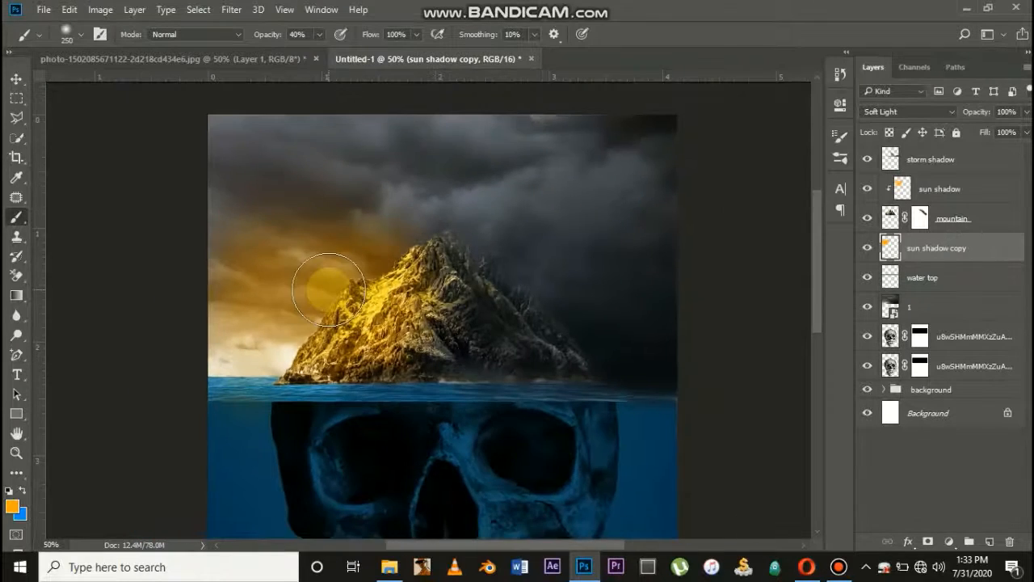
{"action": "key", "text": "ctrl+plus"}
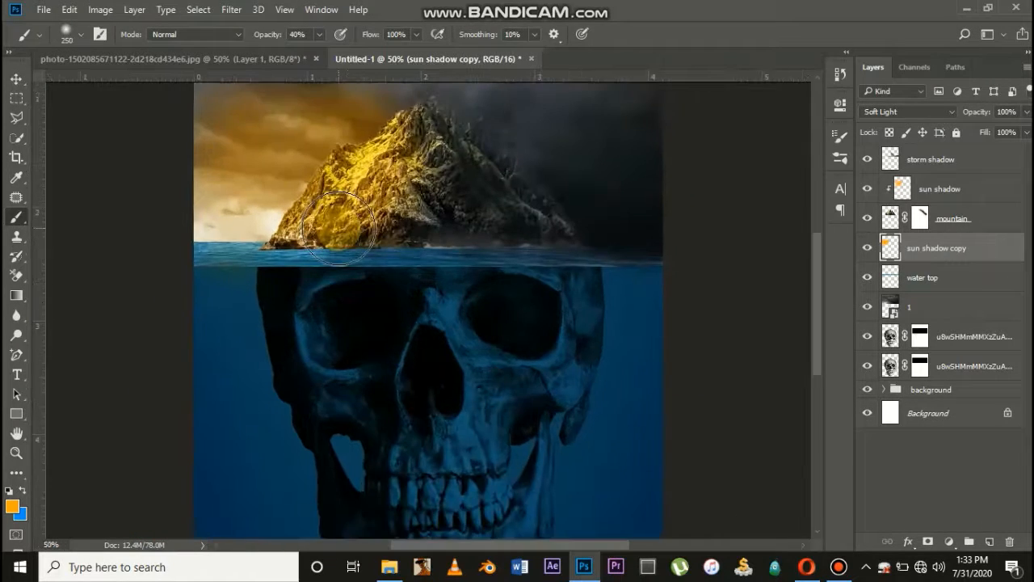
{"action": "key", "text": "ctrl+plus"}
{"action": "scroll", "coordinate": [339, 228], "scroll_direction": "up", "scroll_amount": 2}
{"action": "mouse_move", "coordinate": [155, 207]}
{"action": "left_mouse_down"}
{"action": "mouse_move", "coordinate": [113, 186]}
{"action": "mouse_move", "coordinate": [121, 218]}
{"action": "mouse_move", "coordinate": [161, 149]}
{"action": "mouse_move", "coordinate": [141, 231]}
{"action": "mouse_move", "coordinate": [133, 184]}
{"action": "mouse_move", "coordinate": [104, 311]}
{"action": "mouse_move", "coordinate": [184, 301]}
{"action": "mouse_move", "coordinate": [166, 226]}
{"action": "mouse_move", "coordinate": [134, 182]}
{"action": "mouse_move", "coordinate": [129, 152]}
{"action": "mouse_move", "coordinate": [186, 222]}
{"action": "mouse_move", "coordinate": [174, 190]}
{"action": "mouse_move", "coordinate": [243, 194]}
{"action": "mouse_move", "coordinate": [293, 245]}
{"action": "mouse_move", "coordinate": [299, 254]}
{"action": "mouse_move", "coordinate": [246, 315]}
{"action": "mouse_move", "coordinate": [166, 326]}
{"action": "mouse_move", "coordinate": [252, 321]}
{"action": "left_mouse_up"}
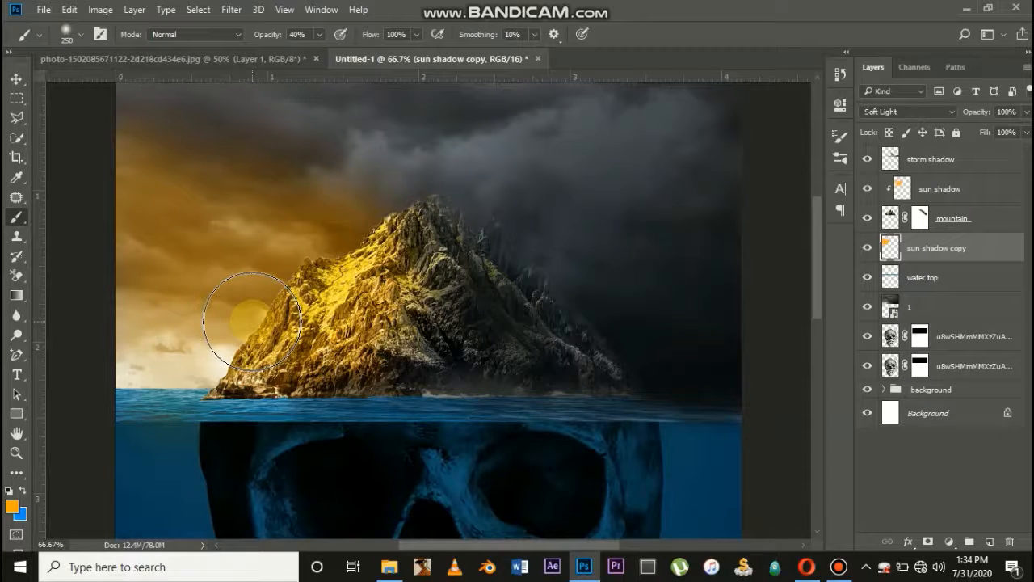
Choose the Round Point Thin Bristle brush from Wet Media Brushes 2 and reduce its size to 7 px
{"action": "scroll", "coordinate": [252, 321], "scroll_direction": "up", "scroll_amount": 1}
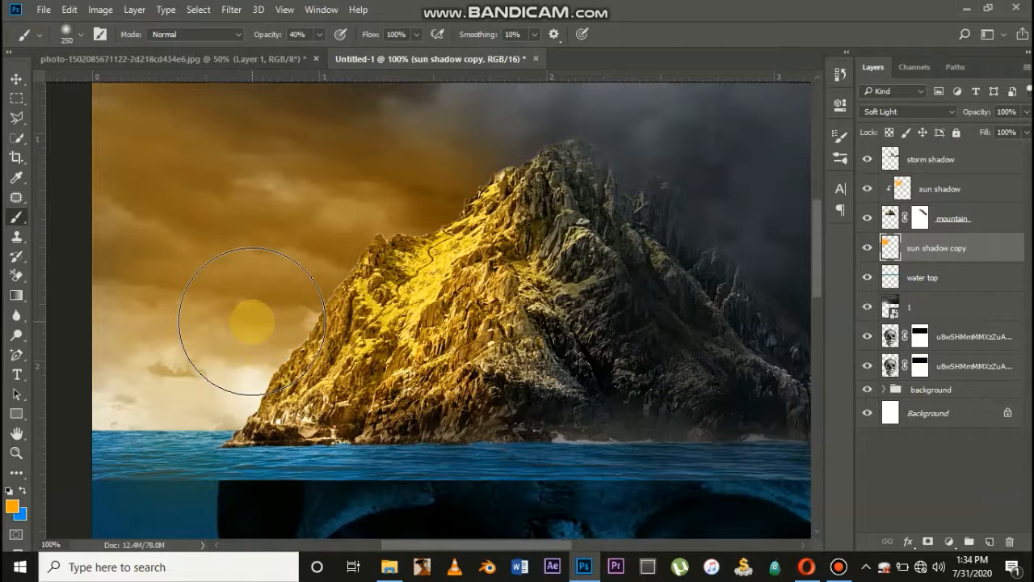
{"action": "scroll", "coordinate": [252, 321], "scroll_direction": "up", "scroll_amount": 1}
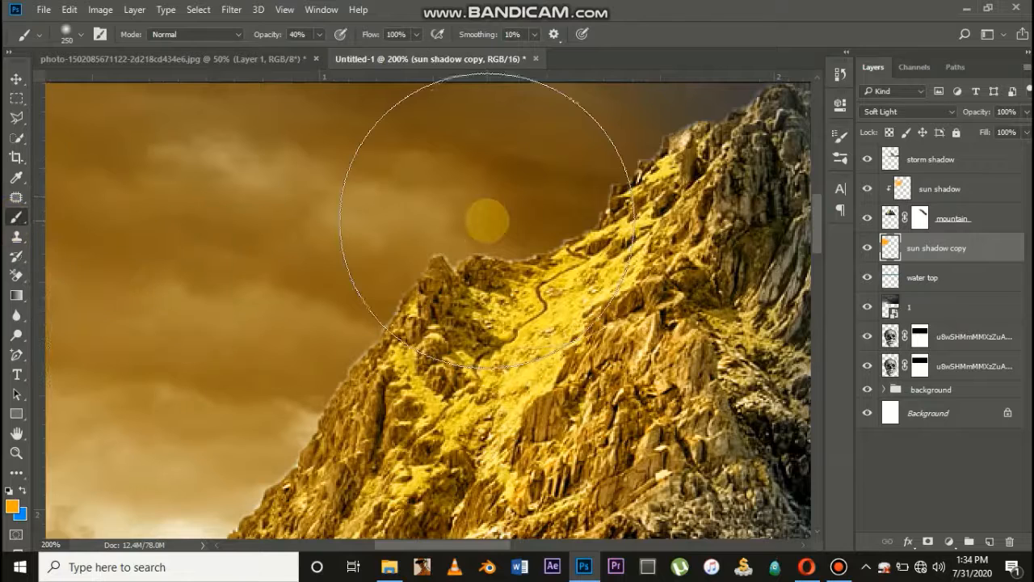
{"action": "left_click", "coordinate": [841, 137]}
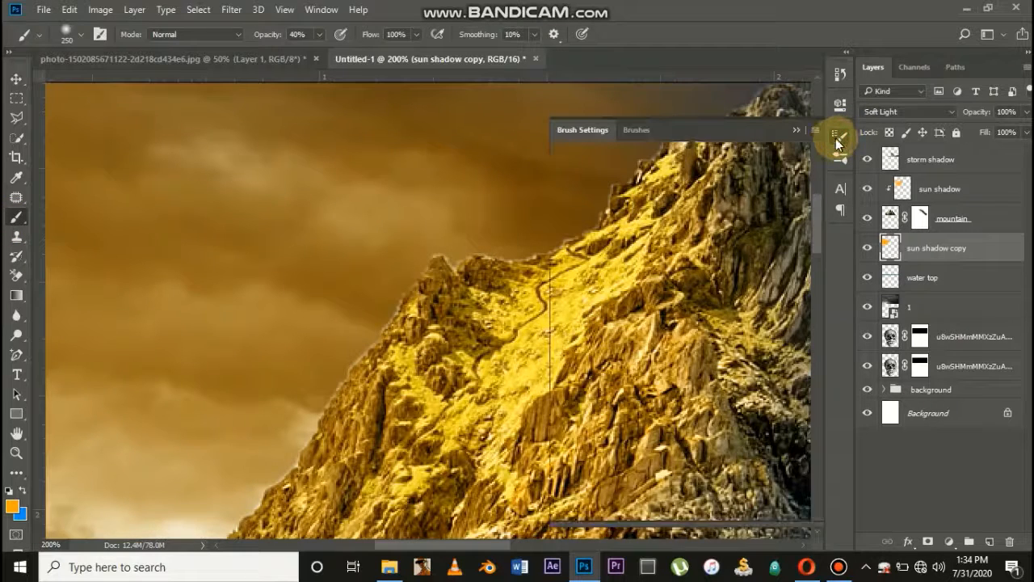
{"action": "left_click", "coordinate": [637, 130]}
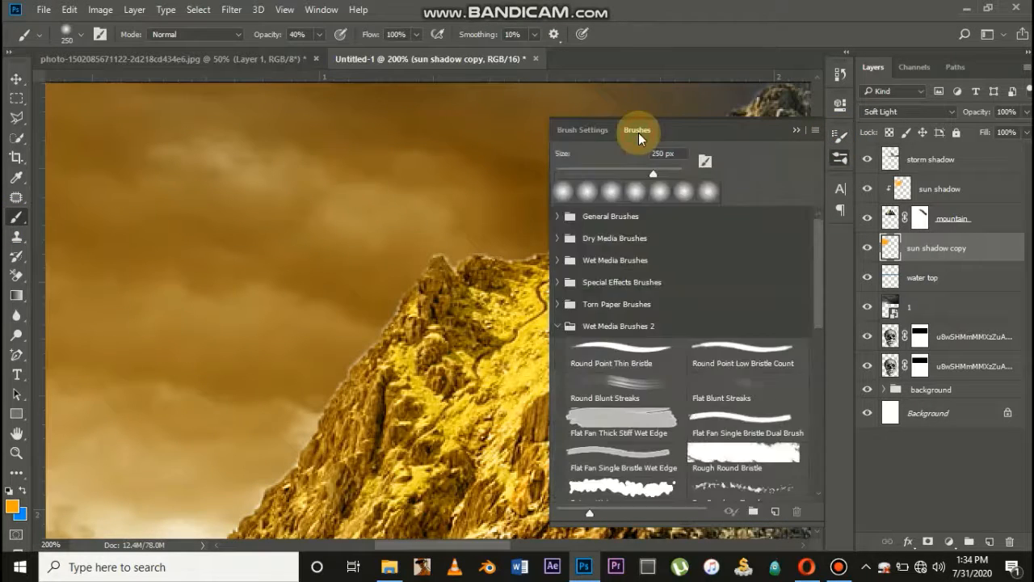
{"action": "left_click", "coordinate": [632, 351]}
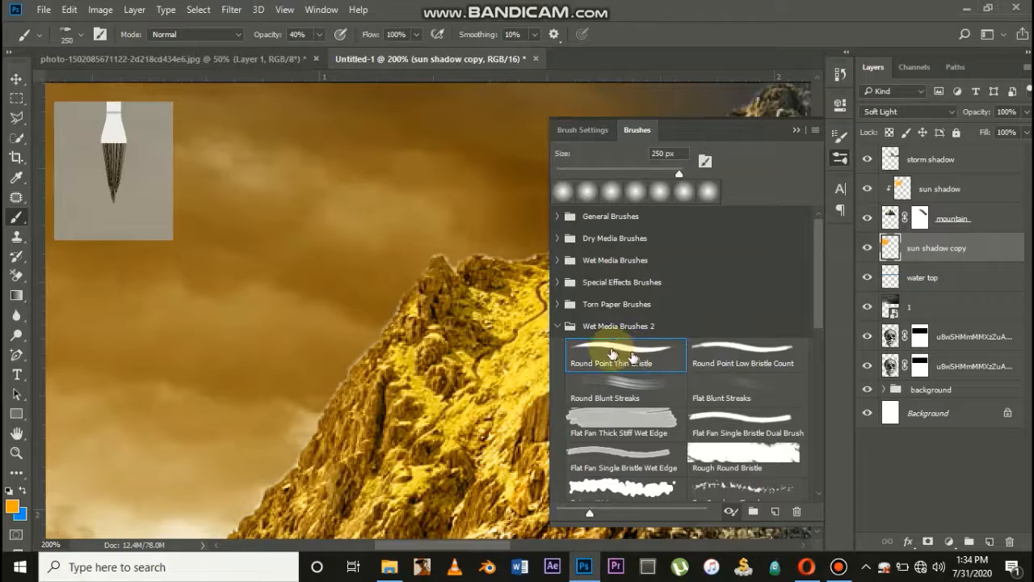
{"action": "key", "text": "bracketleft"}
{"action": "key", "text": "bracketleft"}
{"action": "key", "text": "bracketleft"}
{"action": "key", "text": "bracketleft"}
{"action": "key", "text": "bracketleft"}
{"action": "key", "text": "bracketleft"}
{"action": "key", "text": "bracketleft"}
{"action": "key", "text": "bracketleft"}
{"action": "key", "text": "bracketleft"}
{"action": "key", "text": "bracketleft"}
{"action": "key", "text": "bracketleft"}
{"action": "key", "text": "bracketleft"}
{"action": "key", "text": "bracketleft"}
{"action": "key", "text": "bracketleft"}
{"action": "key", "text": "bracketleft"}
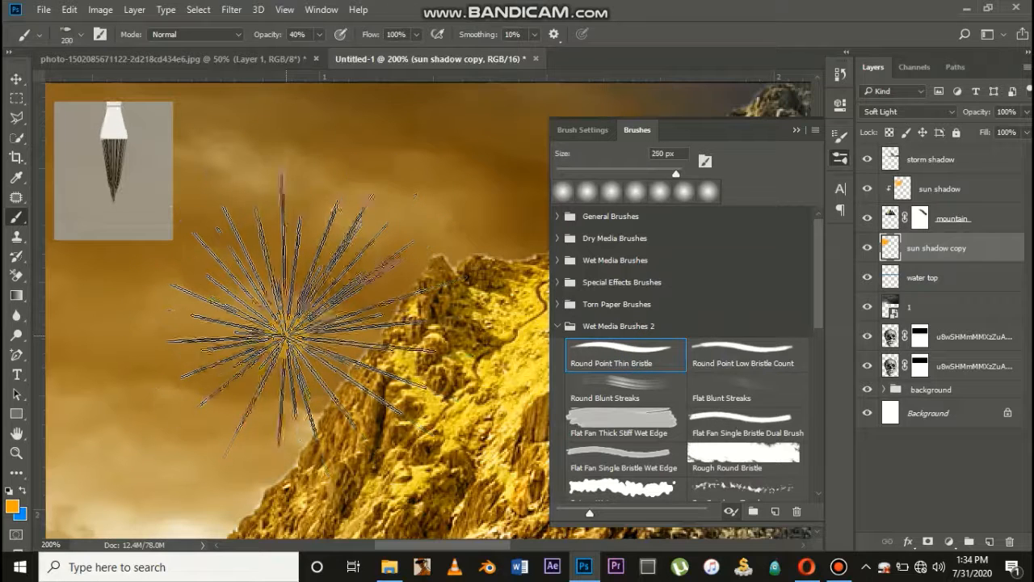
{"action": "key", "text": "bracketleft"}
{"action": "key", "text": "bracketleft"}
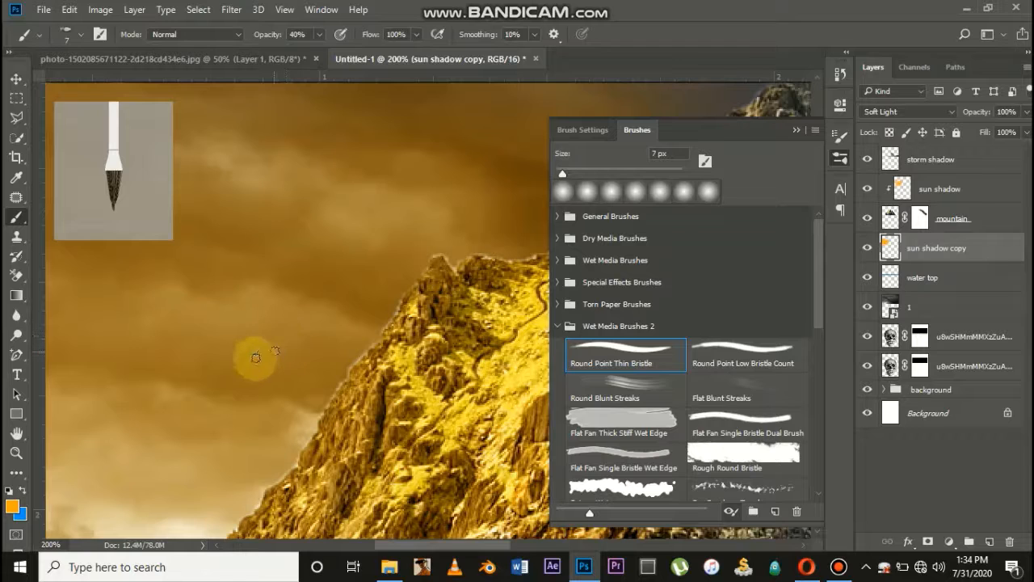
Try a short orange stroke in the sky left of the mountain and set the foreground color to black (000000)
{"action": "key", "text": "ctrl+plus"}
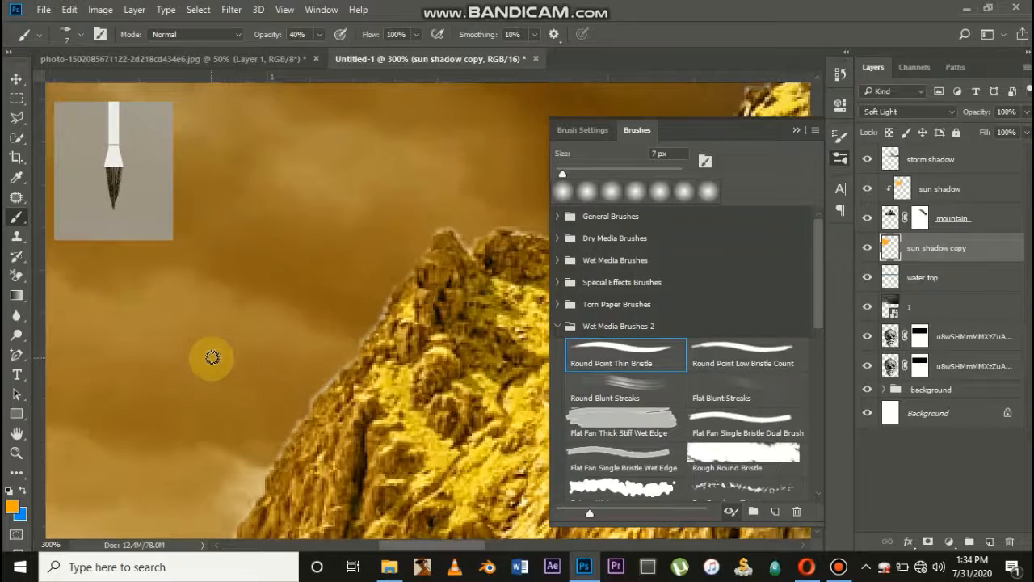
{"action": "left_click_drag", "start_coordinate": [213, 358], "coordinate": [245, 359]}
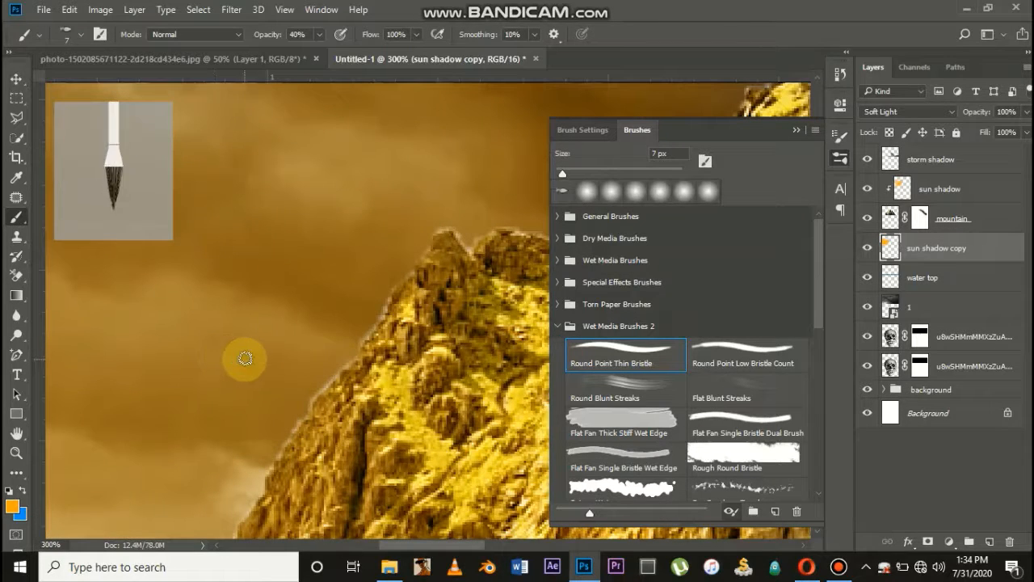
{"action": "left_click", "coordinate": [14, 510]}
{"action": "left_click_drag", "start_coordinate": [676, 215], "coordinate": [901, 431]}
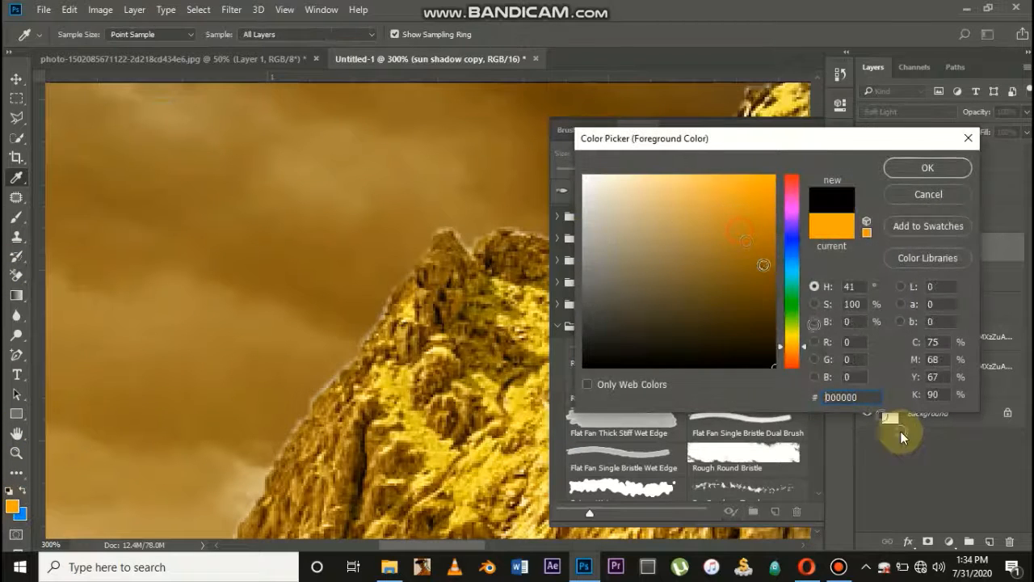
{"action": "left_click", "coordinate": [930, 171]}
Try a black stroke in the sky, undo it, and set the brush opacity to 100% while keeping black as foreground color
{"action": "mouse_move", "coordinate": [274, 368]}
{"action": "left_mouse_down"}
{"action": "mouse_move", "coordinate": [226, 368]}
{"action": "mouse_move", "coordinate": [251, 362]}
{"action": "left_mouse_up"}
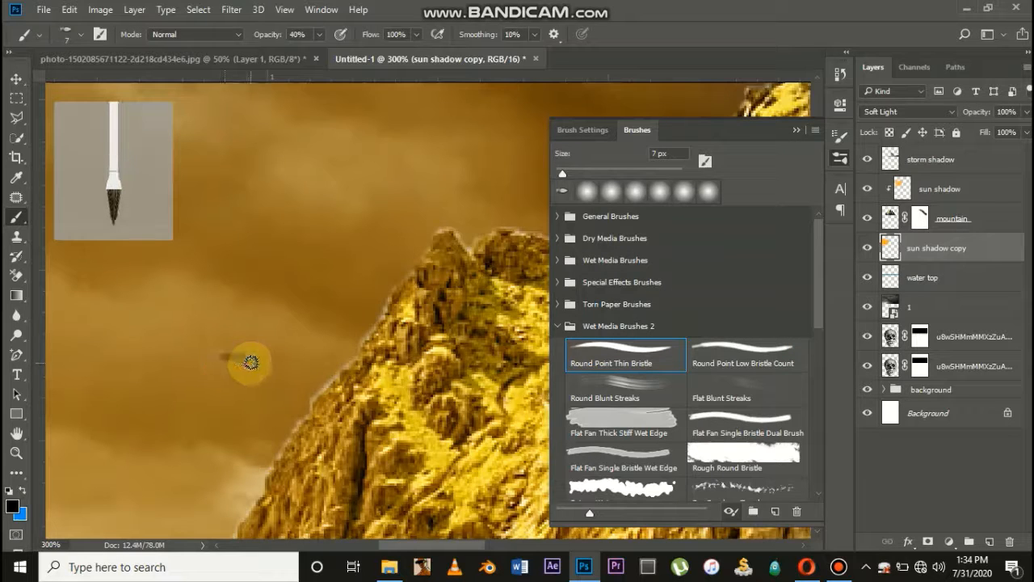
{"action": "key", "text": "ctrl+z"}
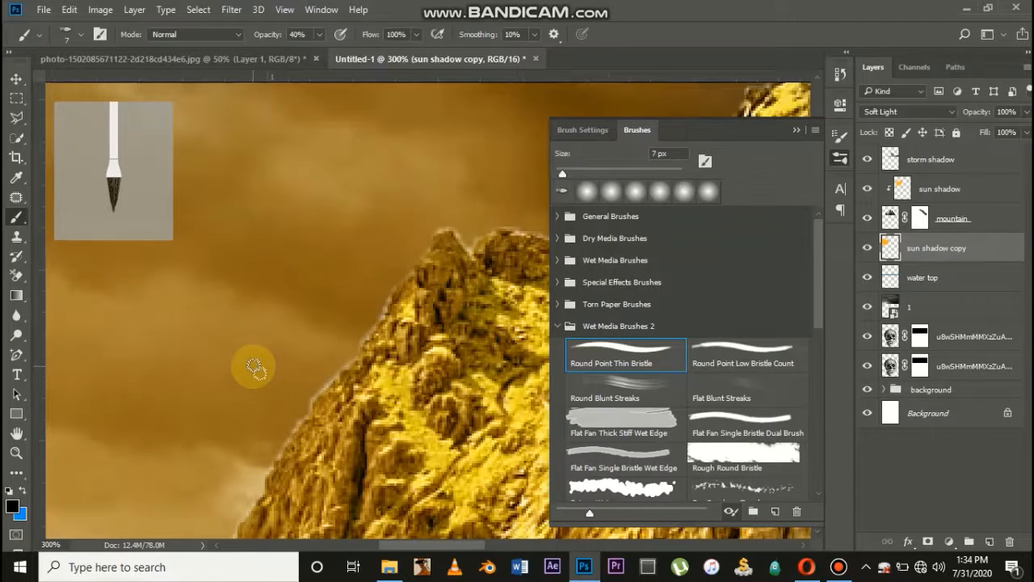
{"action": "left_click", "coordinate": [299, 34]}
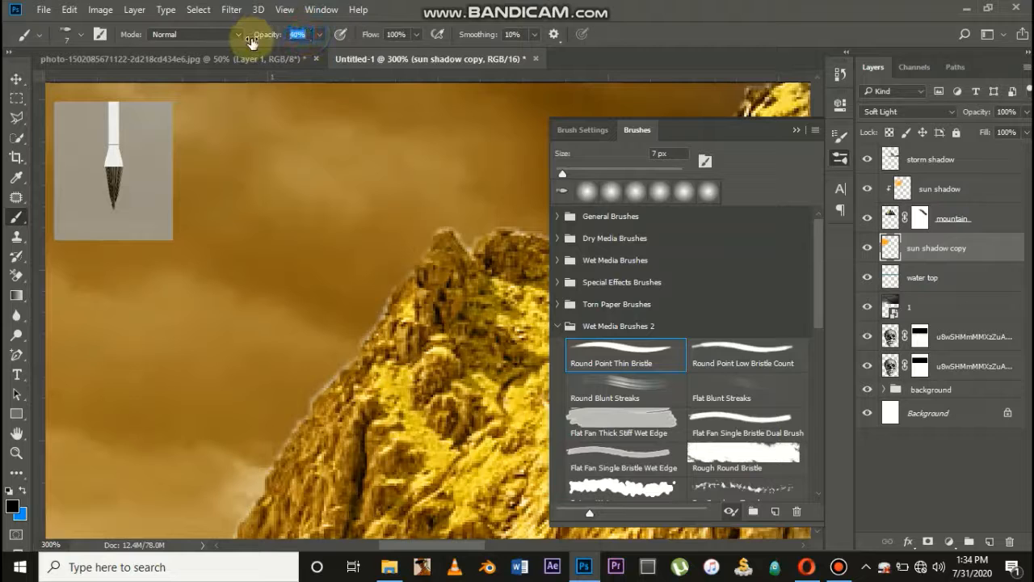
{"action": "type", "text": "100"}
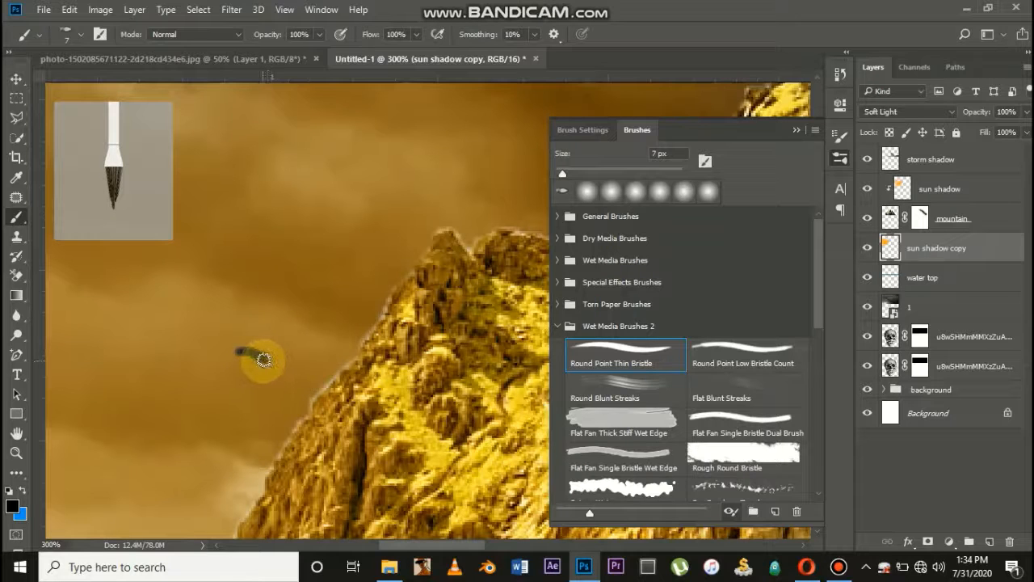
{"action": "left_click", "coordinate": [12, 506]}
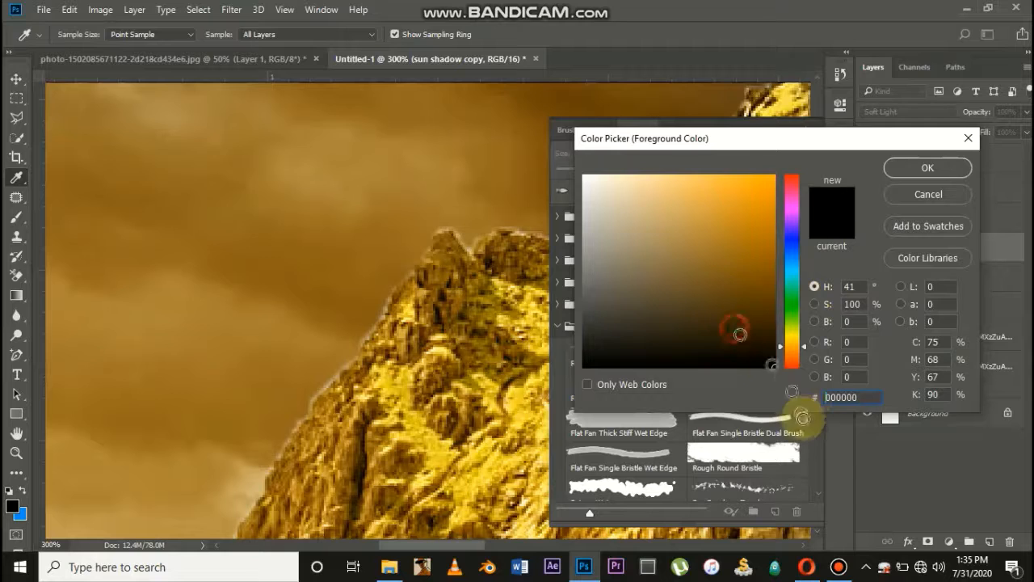
{"action": "left_click", "coordinate": [920, 167]}
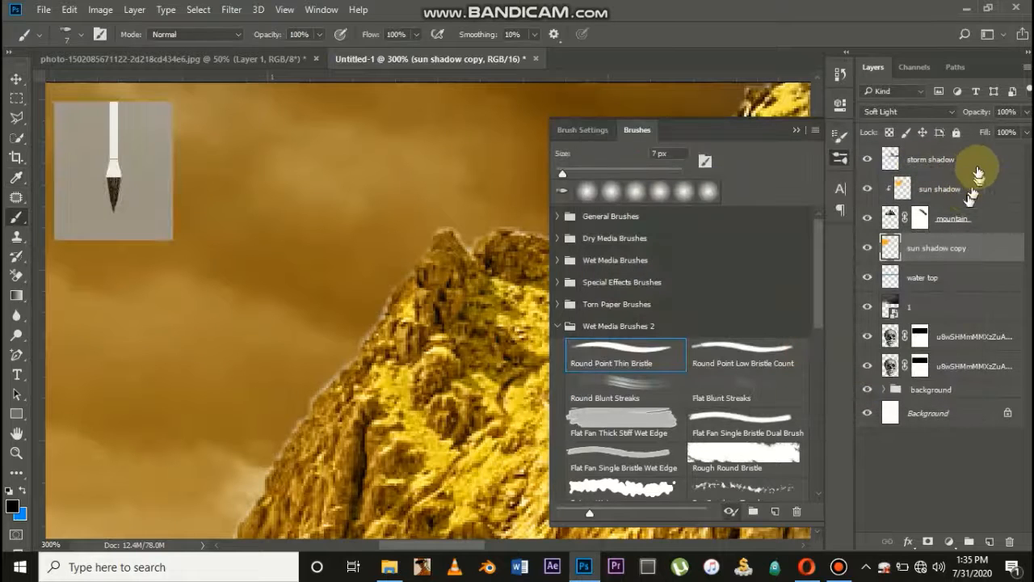
Add a layer named birds above storm shadow and paint a small black bird silhouette in the sky beside the mountain
{"action": "left_click", "coordinate": [965, 168]}
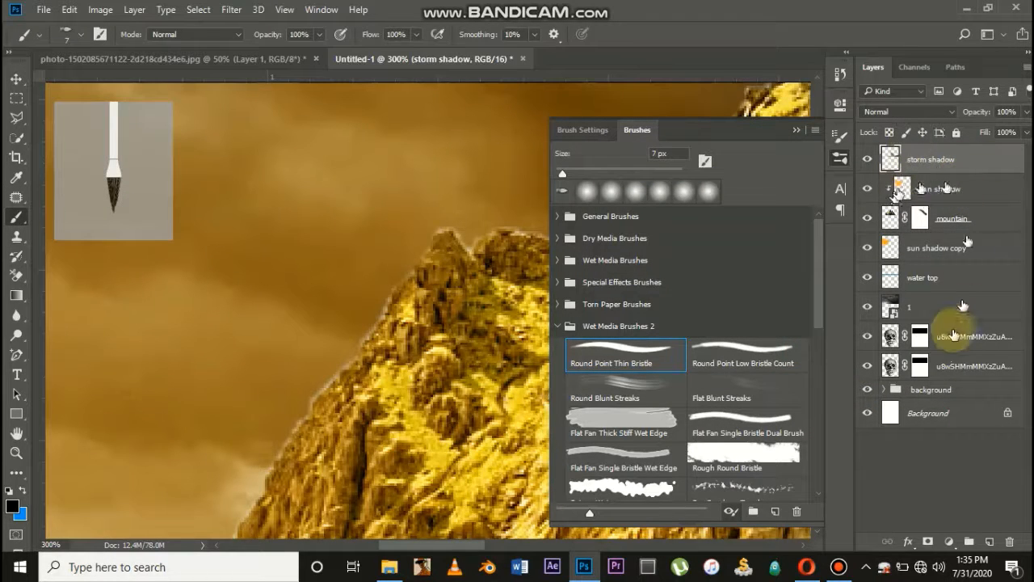
{"action": "left_click", "coordinate": [989, 542]}
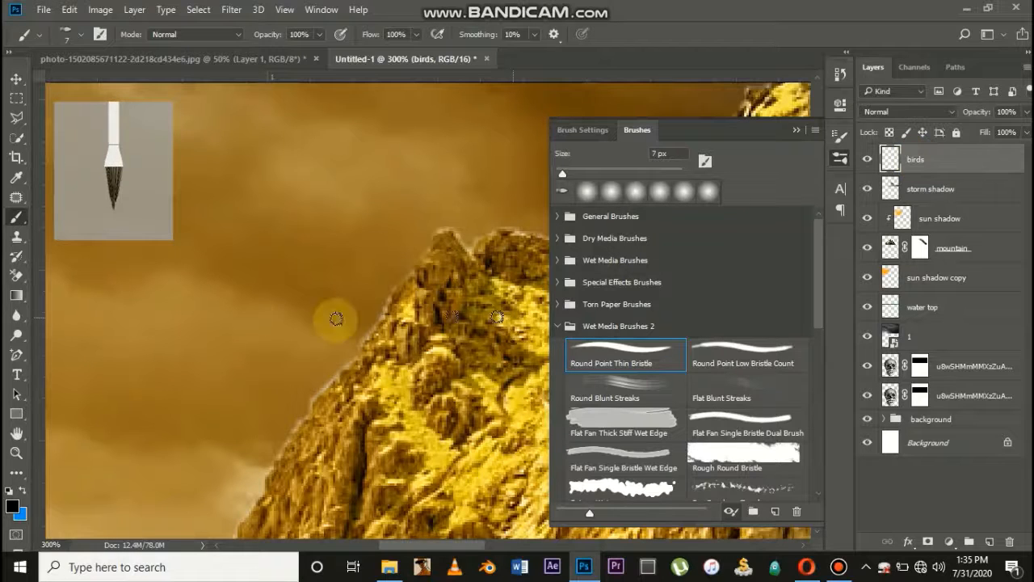
{"action": "left_click_drag", "start_coordinate": [267, 313], "coordinate": [291, 308]}
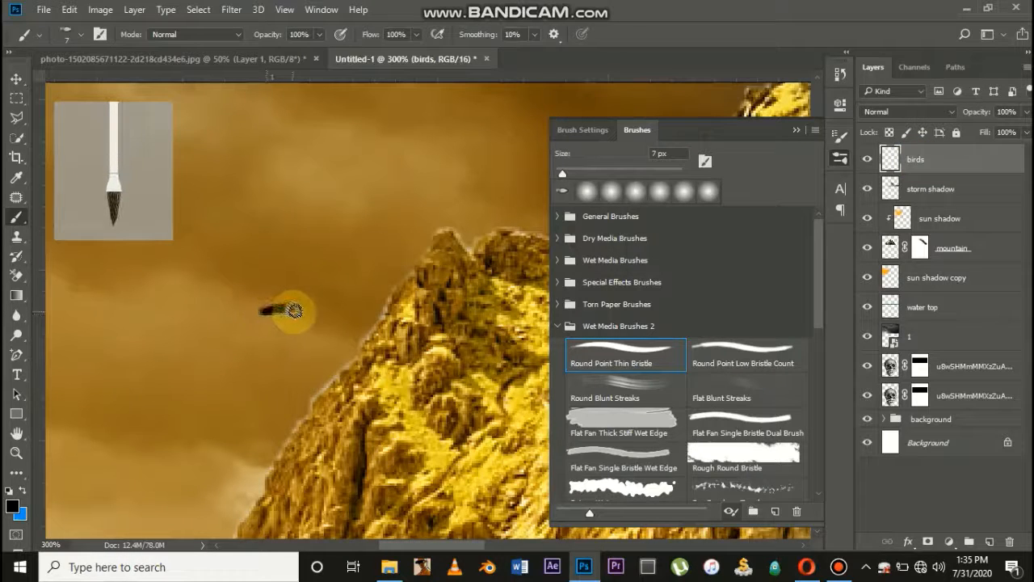
{"action": "key", "text": "ctrl+z"}
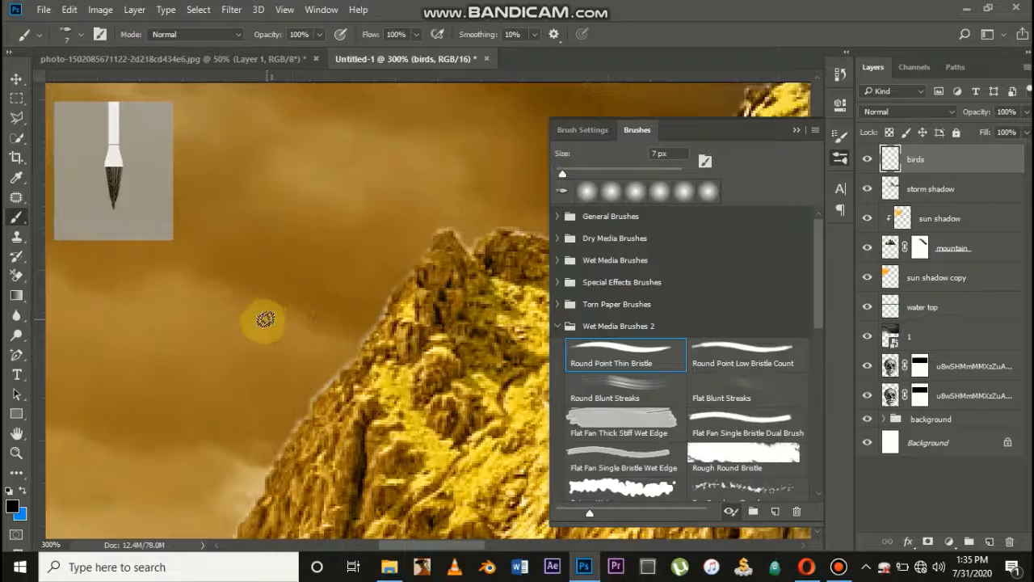
{"action": "left_click_drag", "start_coordinate": [263, 318], "coordinate": [274, 318]}
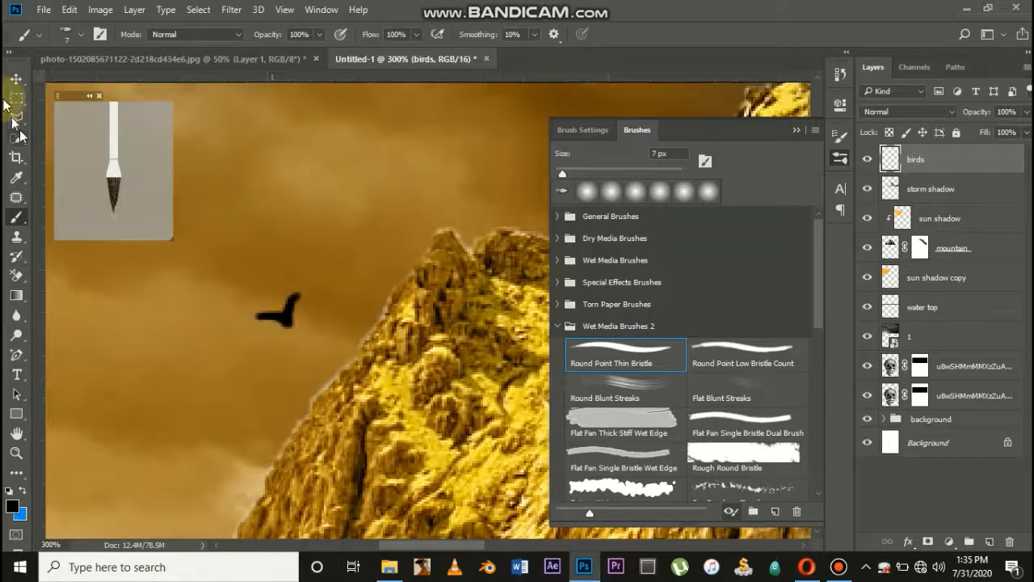
Scale the painted bird down slightly with Free Transform
{"action": "left_click", "coordinate": [16, 81]}
{"action": "key", "text": "ctrl+minus"}
{"action": "key", "text": "ctrl+minus"}
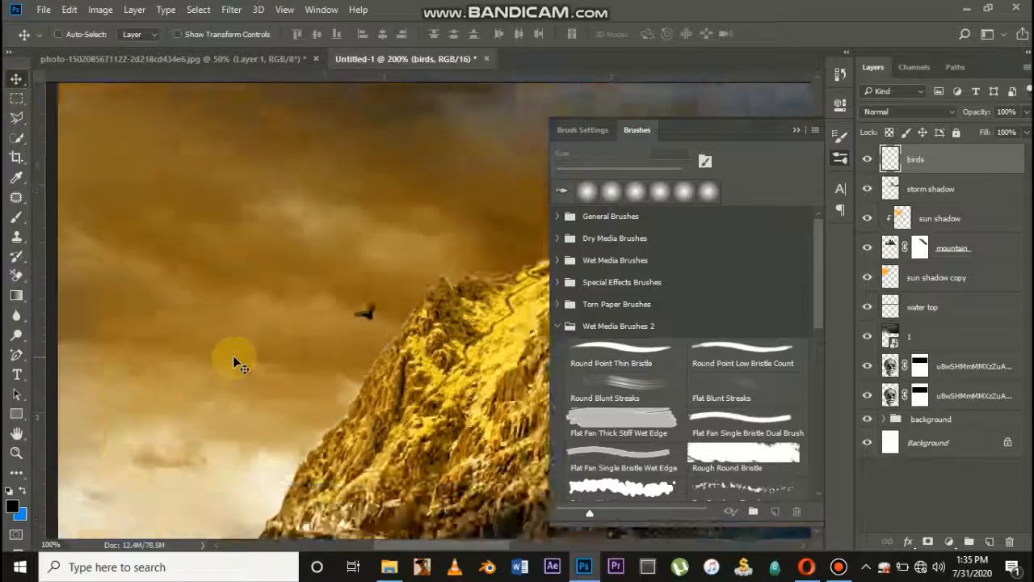
{"action": "key", "text": "ctrl+minus"}
{"action": "key", "text": "ctrl+plus"}
{"action": "key", "text": "ctrl+plus"}
{"action": "key", "text": "ctrl+plus"}
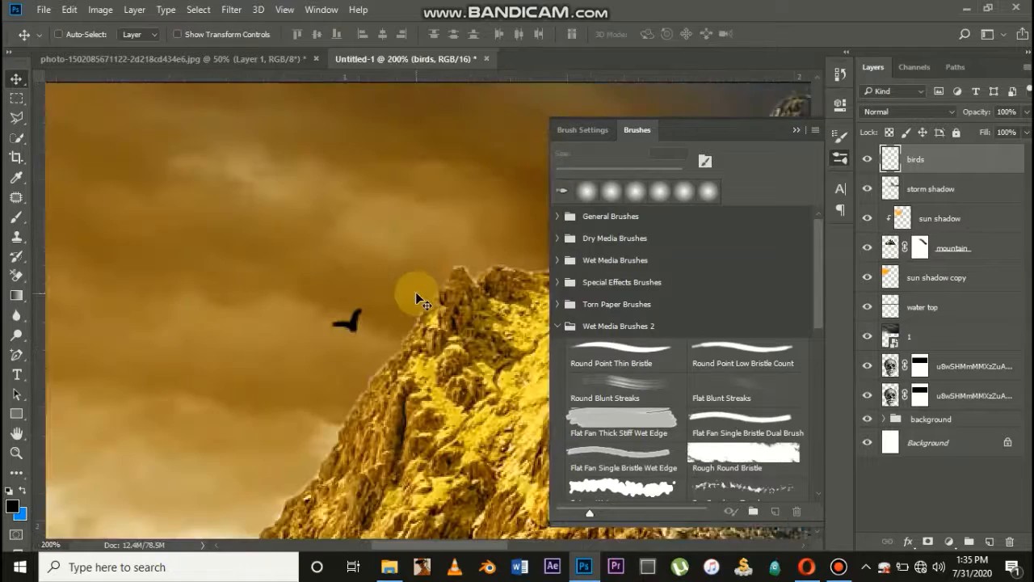
{"action": "key", "text": "ctrl+plus"}
{"action": "key", "text": "ctrl+t"}
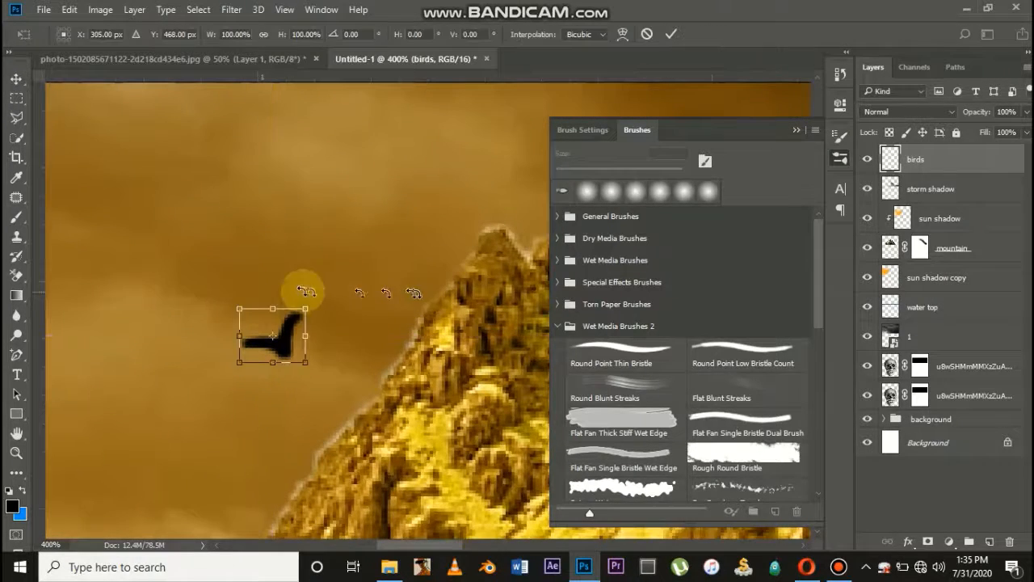
{"action": "mouse_move", "coordinate": [303, 308]}
{"action": "left_mouse_down"}
{"action": "mouse_move", "coordinate": [310, 301]}
{"action": "mouse_move", "coordinate": [297, 319]}
{"action": "left_mouse_up"}
{"action": "key", "text": "Return"}
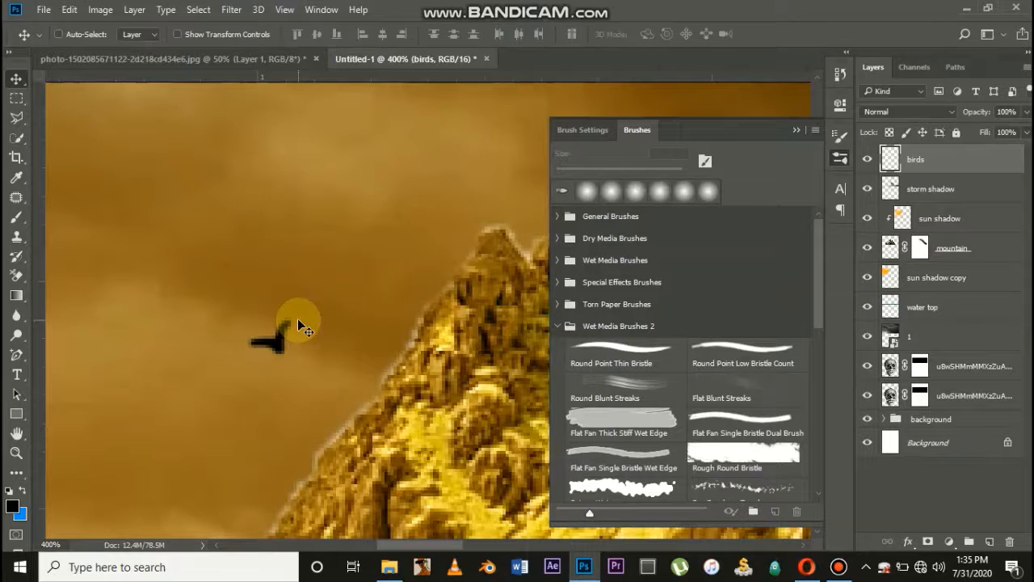
Duplicate the bird twice, placing the copies up-left and down-left of it, and move the original level with the upper copy
{"action": "key", "text": "ctrl+minus"}
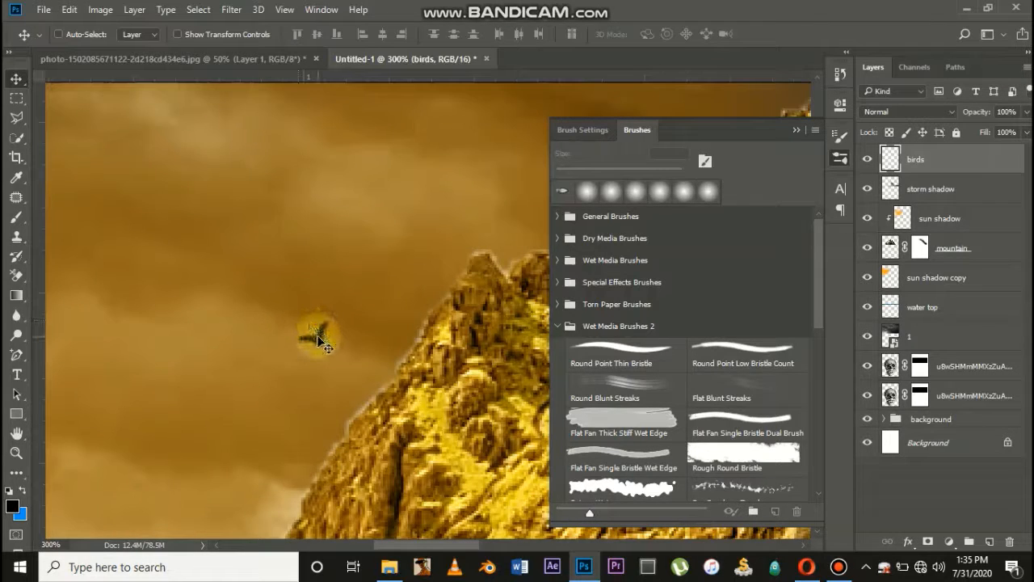
{"action": "left_click_drag", "start_coordinate": [321, 342], "coordinate": [277, 371]}
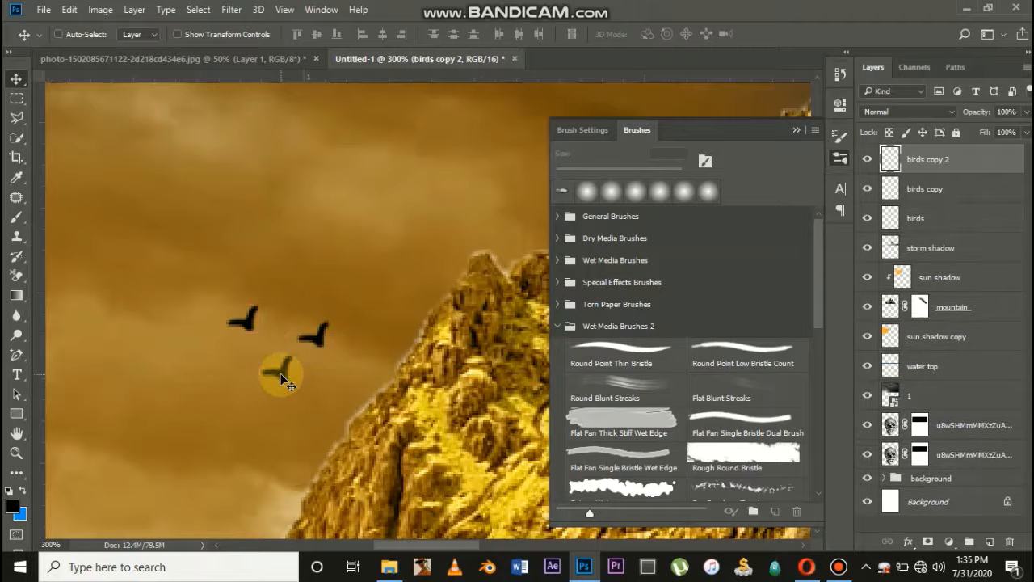
{"action": "left_click", "coordinate": [909, 216]}
{"action": "left_click_drag", "start_coordinate": [320, 343], "coordinate": [300, 325]}
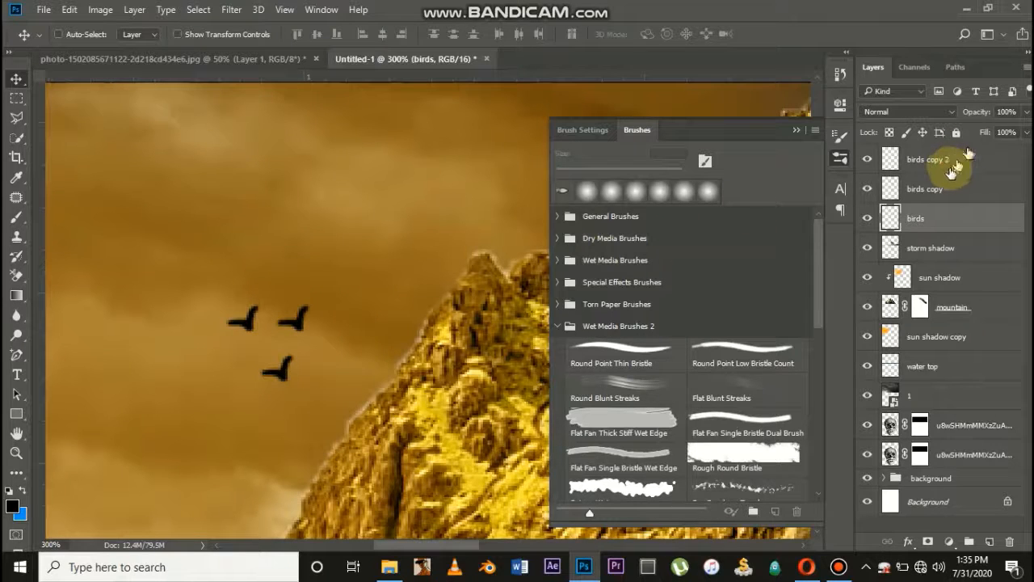
Duplicate the bird six more times and arrange the copies in loose rows to form a nine-bird flock
{"action": "left_click", "coordinate": [946, 159]}
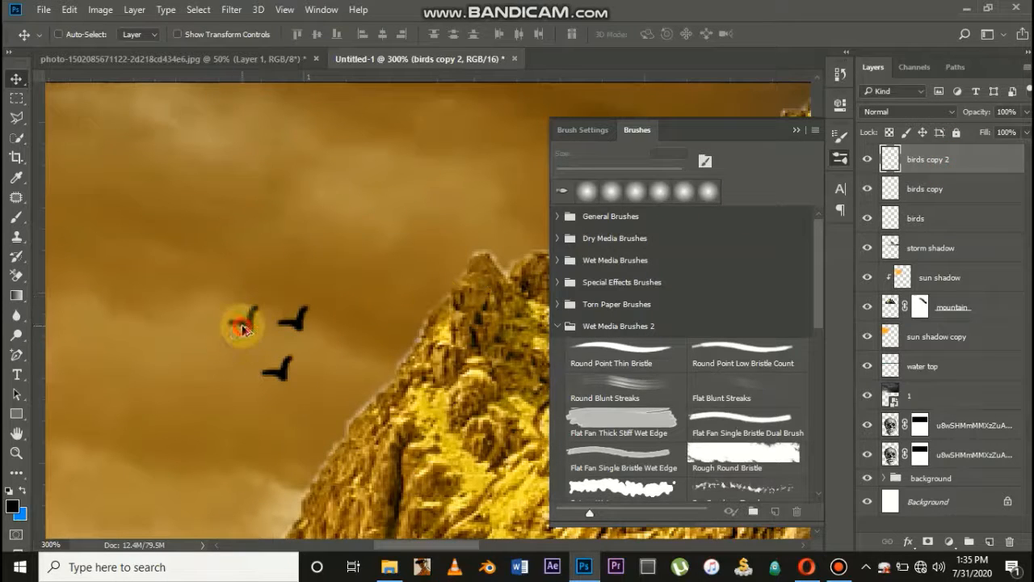
{"action": "left_click_drag", "start_coordinate": [243, 329], "coordinate": [185, 330]}
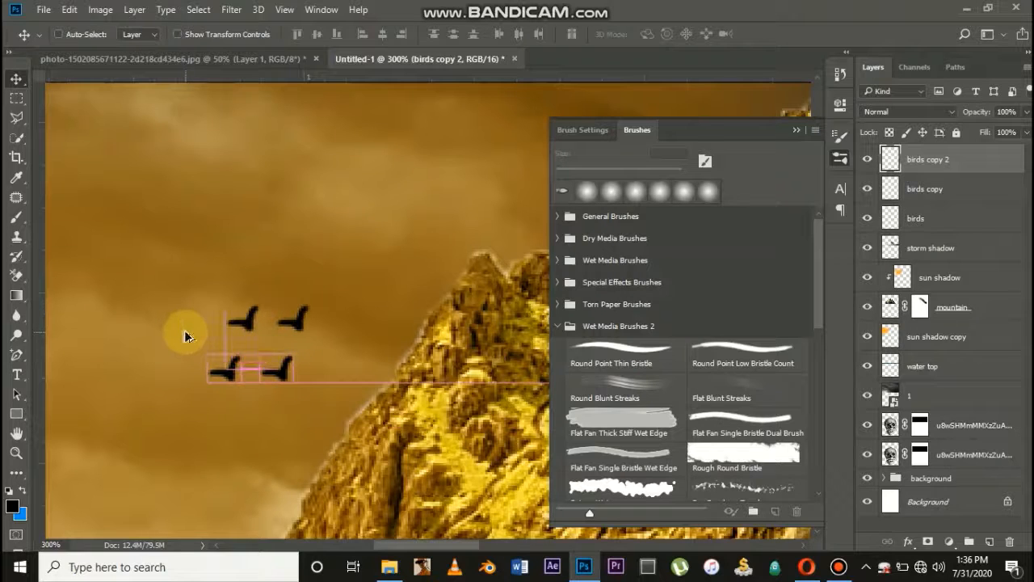
{"action": "left_click_drag", "start_coordinate": [224, 370], "coordinate": [317, 411]}
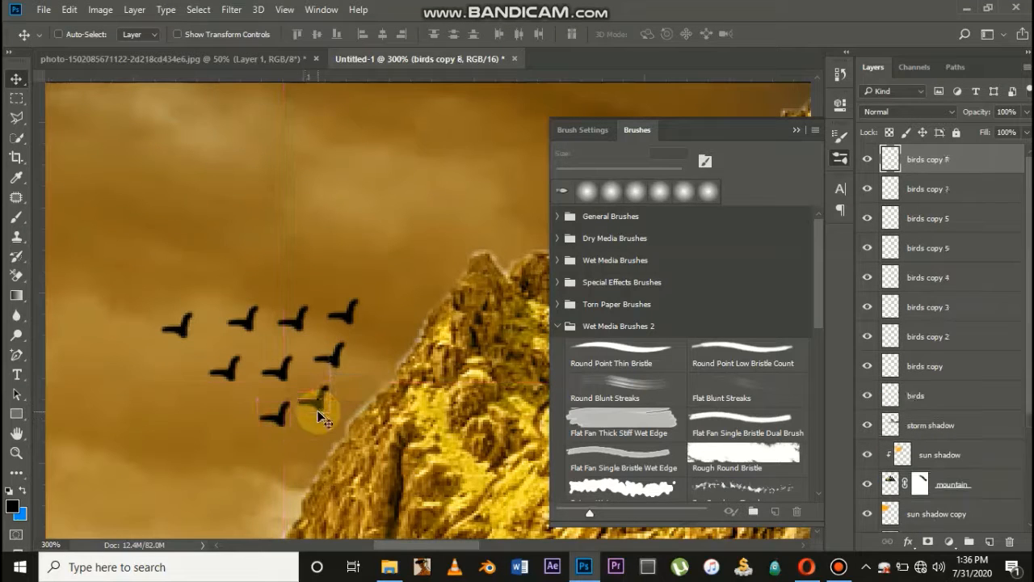
Select the original birds layer and turn on Auto-Select by layer for the Move tool
{"action": "key", "text": "ctrl+minus"}
{"action": "key", "text": "ctrl+minus"}
{"action": "key", "text": "ctrl+minus"}
{"action": "key", "text": "ctrl+minus"}
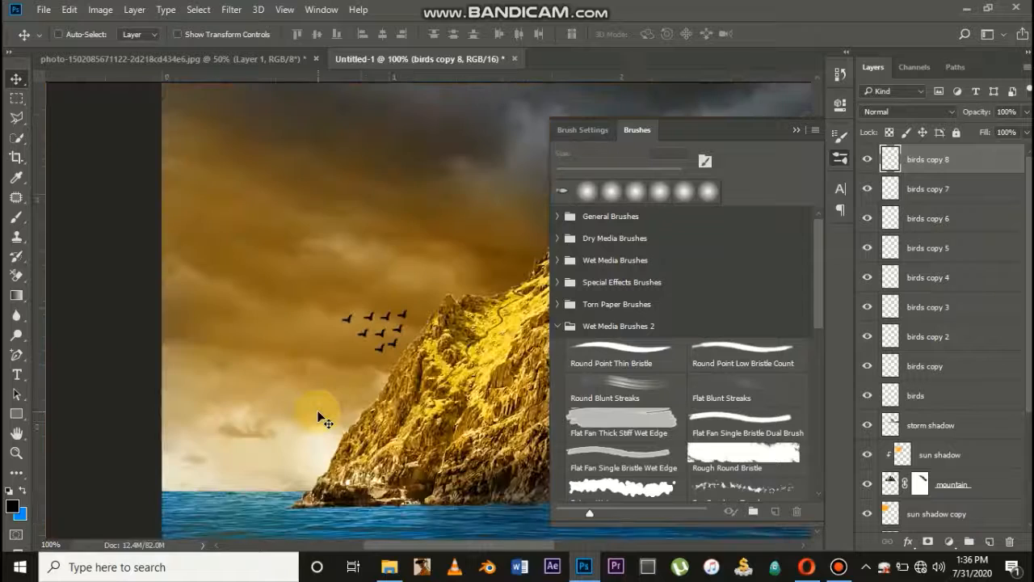
{"action": "left_click_drag", "start_coordinate": [319, 418], "coordinate": [392, 377]}
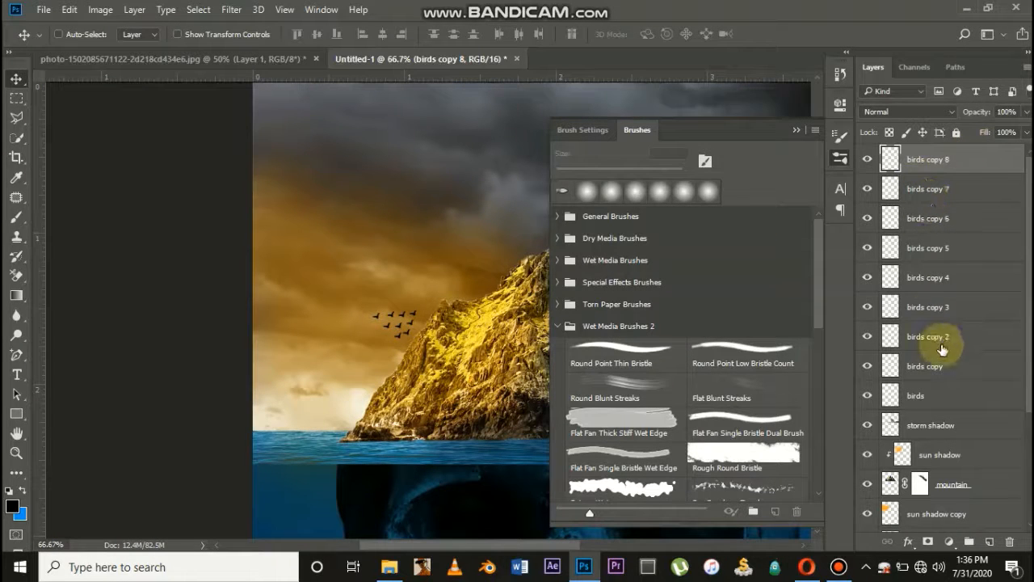
{"action": "left_click", "coordinate": [933, 398]}
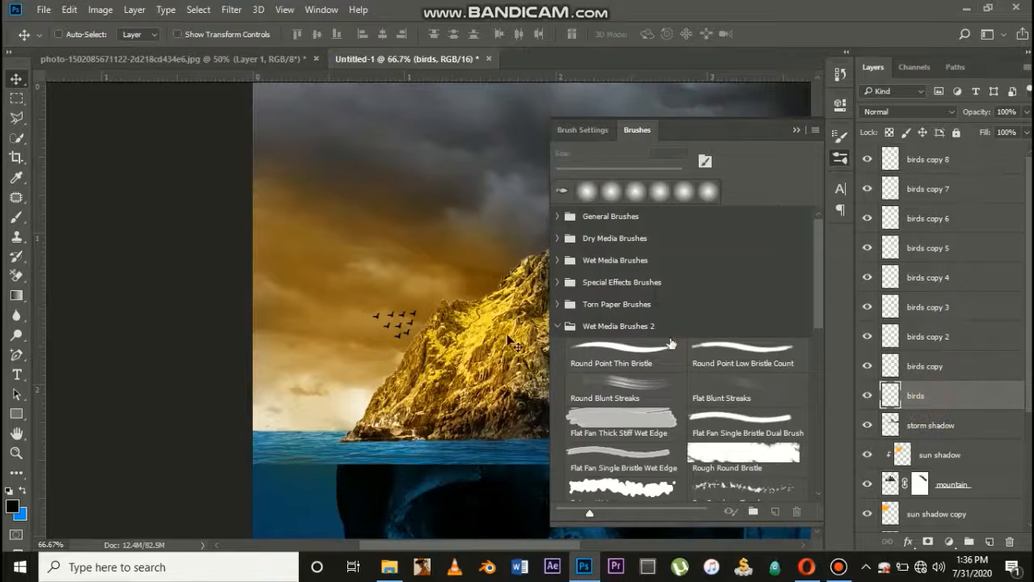
{"action": "left_click", "coordinate": [400, 332]}
{"action": "key", "text": "ctrl+plus"}
{"action": "key", "text": "ctrl+plus"}
{"action": "key", "text": "ctrl+plus"}
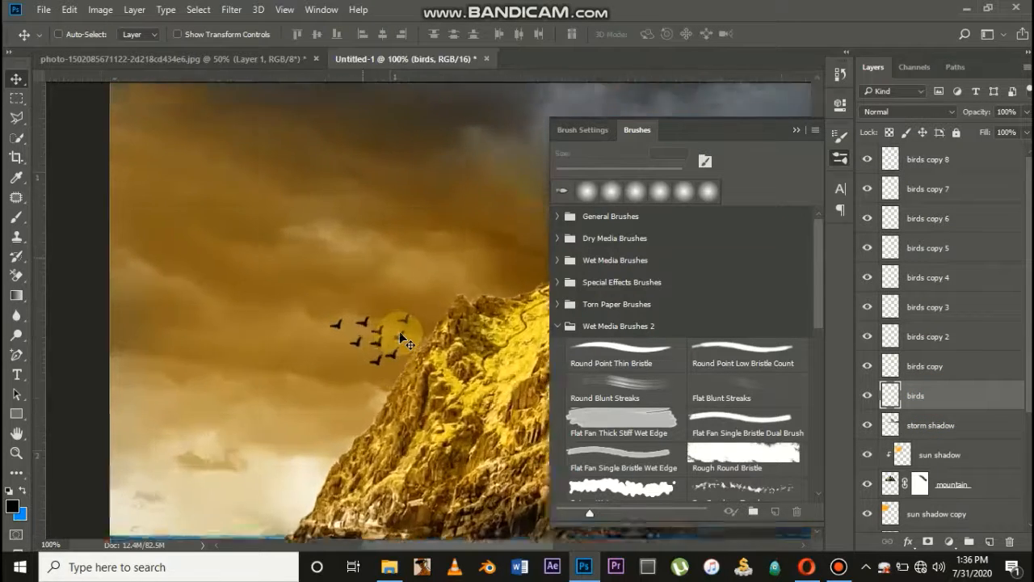
{"action": "left_click", "coordinate": [78, 35]}
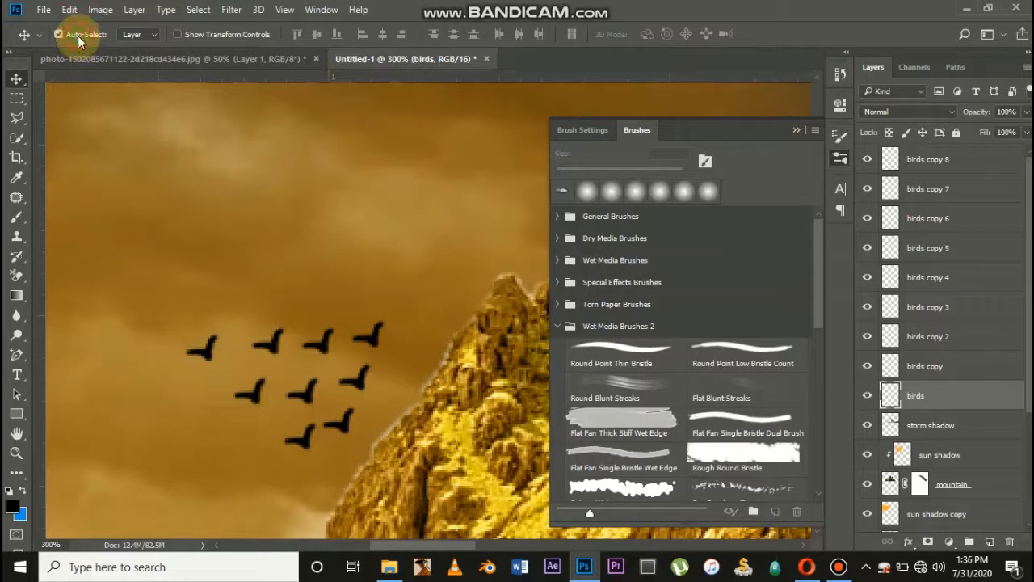
Reposition the individual birds into an irregular flock, moving the highest one near the mountain down to the flock's lower edge
{"action": "left_click_drag", "start_coordinate": [204, 362], "coordinate": [181, 363]}
{"action": "left_click_drag", "start_coordinate": [268, 347], "coordinate": [244, 396]}
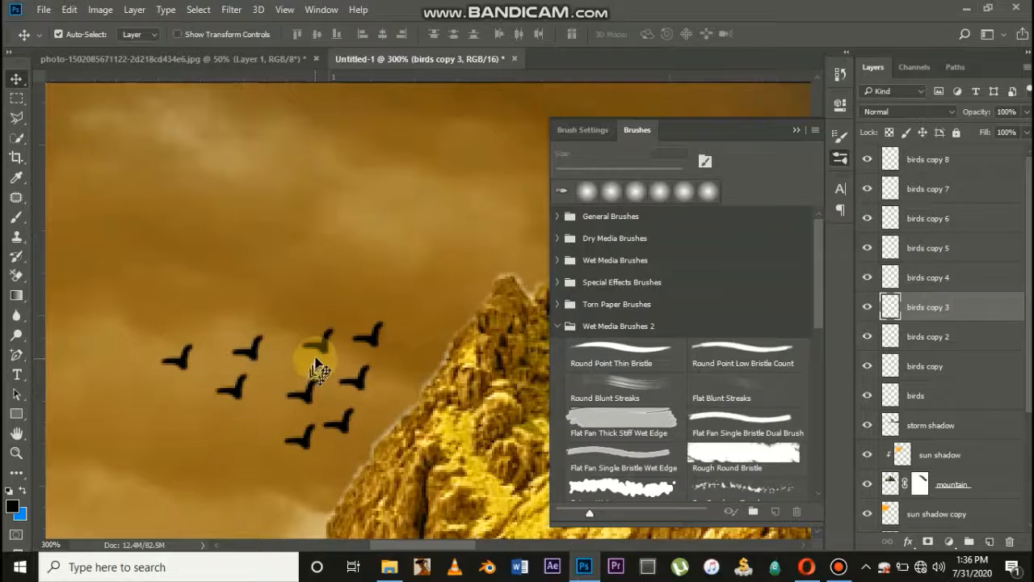
{"action": "left_click_drag", "start_coordinate": [321, 354], "coordinate": [298, 357]}
{"action": "left_click_drag", "start_coordinate": [303, 392], "coordinate": [295, 400]}
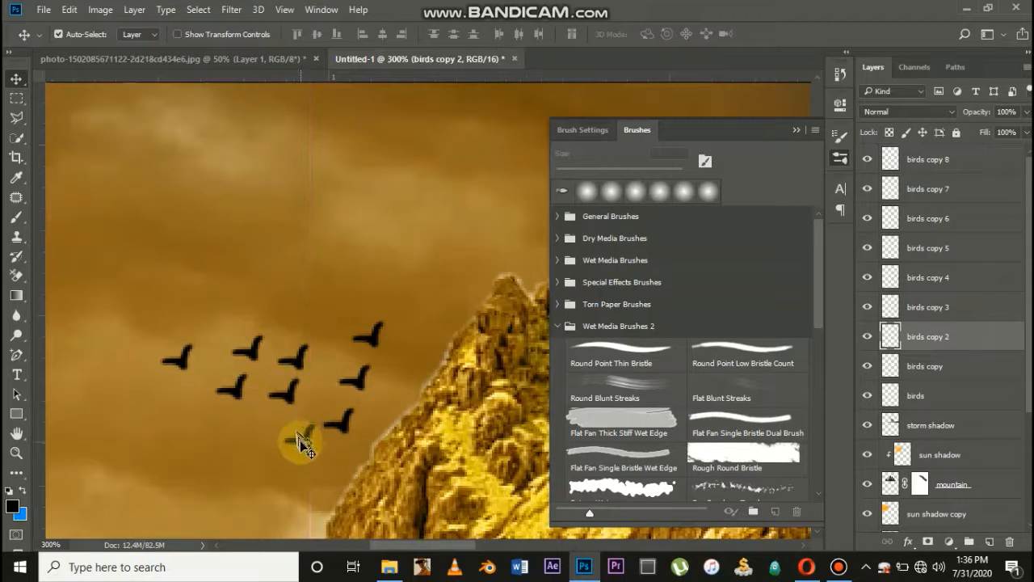
{"action": "left_click_drag", "start_coordinate": [297, 439], "coordinate": [278, 443]}
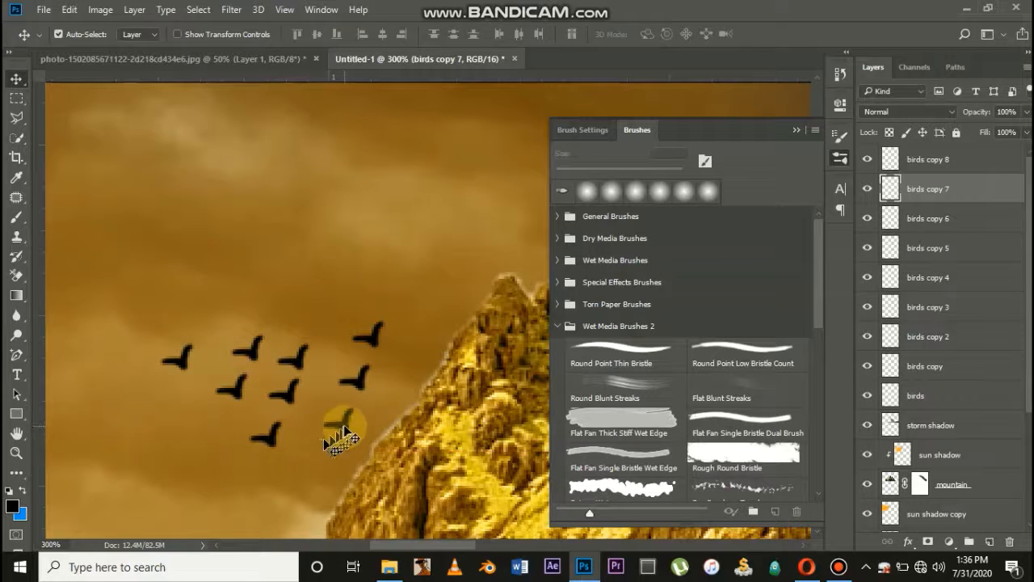
{"action": "left_click_drag", "start_coordinate": [339, 423], "coordinate": [329, 420]}
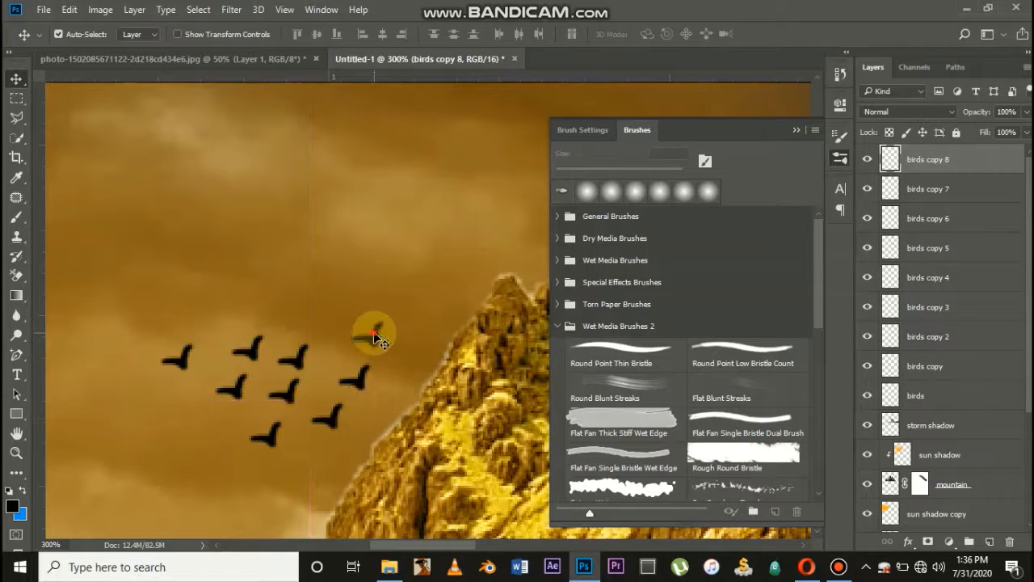
{"action": "left_click_drag", "start_coordinate": [369, 330], "coordinate": [328, 458]}
Group all nine bird layers, from birds to birds copy 8, into a group named birds
{"action": "left_click", "coordinate": [970, 164]}
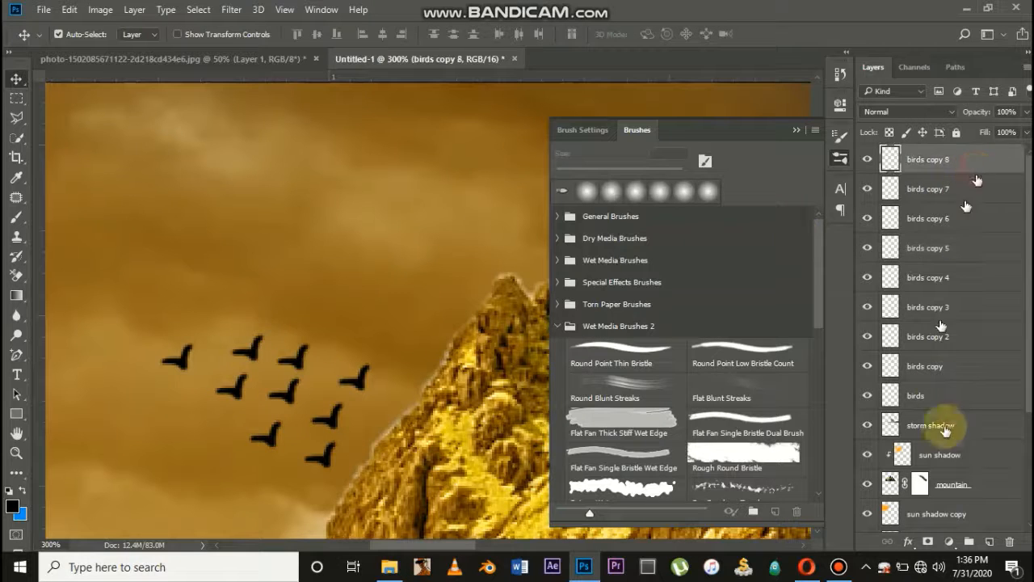
{"action": "left_click", "coordinate": [962, 396], "text": "shift"}
{"action": "right_click", "coordinate": [959, 393]}
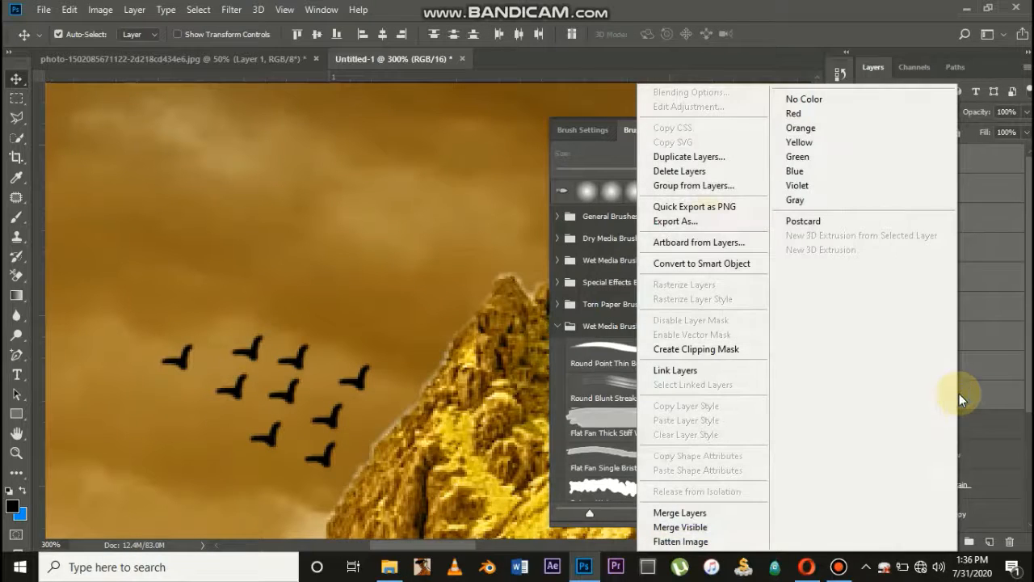
{"action": "left_click", "coordinate": [708, 190]}
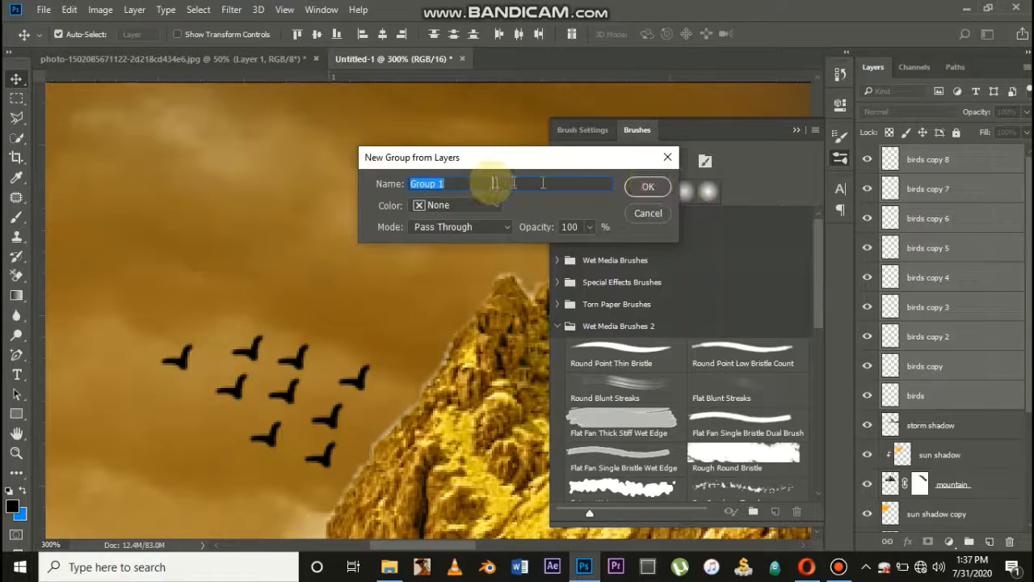
{"action": "type", "text": "birds"}
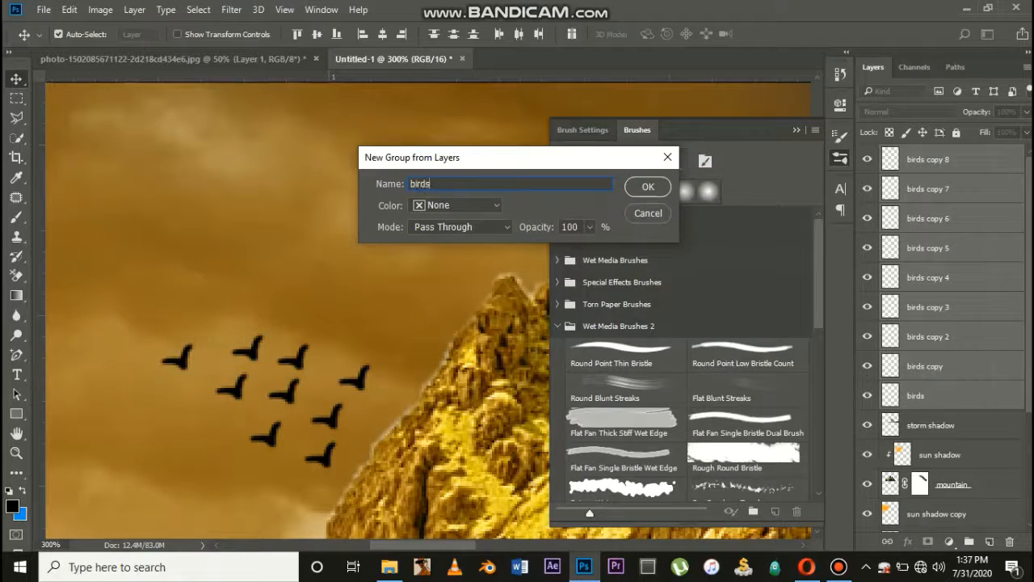
{"action": "key", "text": "Return"}
Rotate the whole birds group about -5.4° with Free Transform
{"action": "left_click_drag", "start_coordinate": [316, 409], "coordinate": [320, 410]}
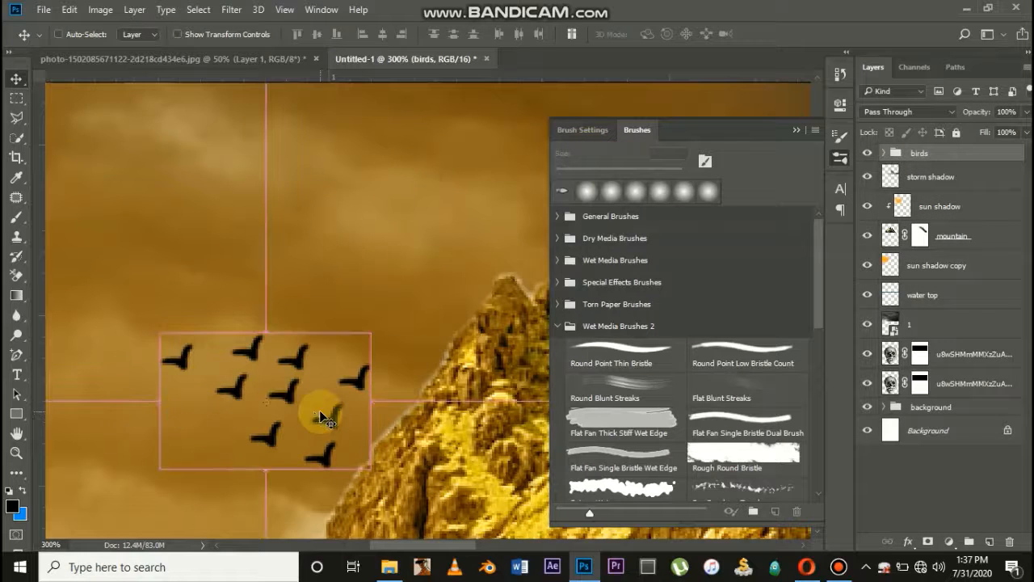
{"action": "key", "text": "ctrl+t"}
{"action": "left_click_drag", "start_coordinate": [151, 328], "coordinate": [139, 328]}
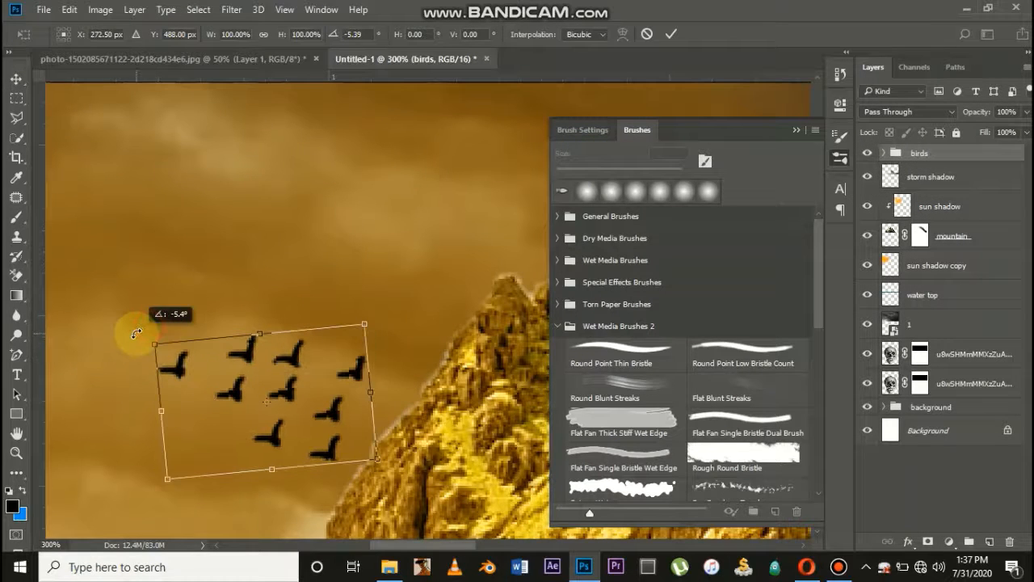
{"action": "key", "text": "Return"}
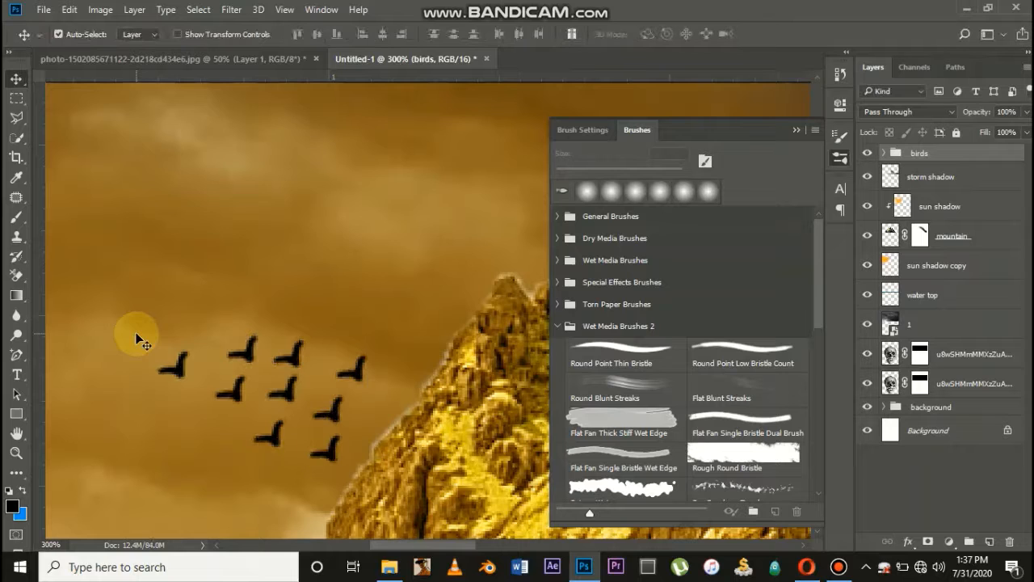
{"action": "mouse_move", "coordinate": [283, 400]}
{"action": "left_mouse_down"}
{"action": "mouse_move", "coordinate": [330, 365]}
{"action": "mouse_move", "coordinate": [289, 396]}
{"action": "left_mouse_up"}
{"action": "key", "text": "ctrl+z"}
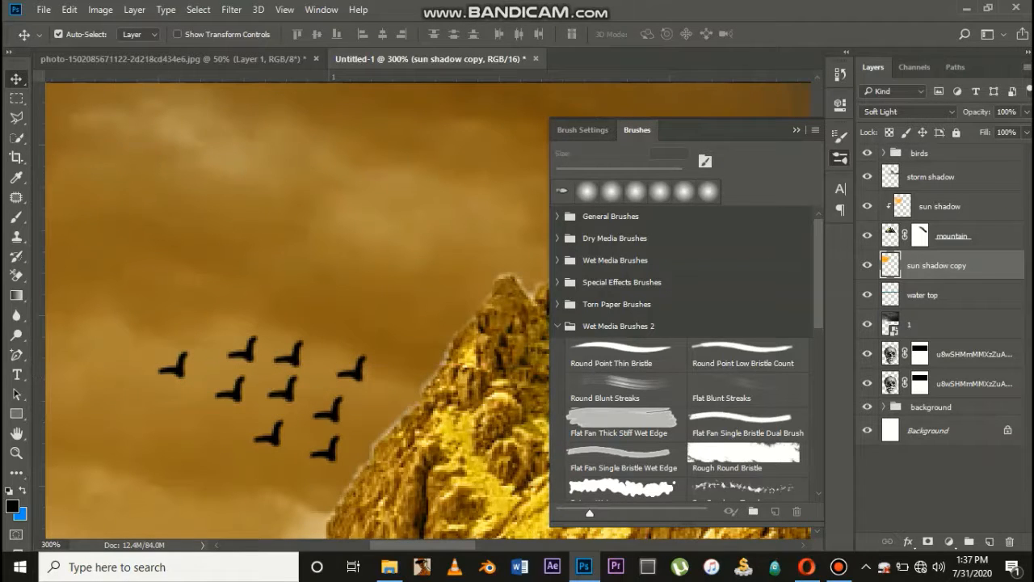
{"action": "left_click", "coordinate": [930, 157]}
{"action": "left_click_drag", "start_coordinate": [325, 412], "coordinate": [356, 392]}
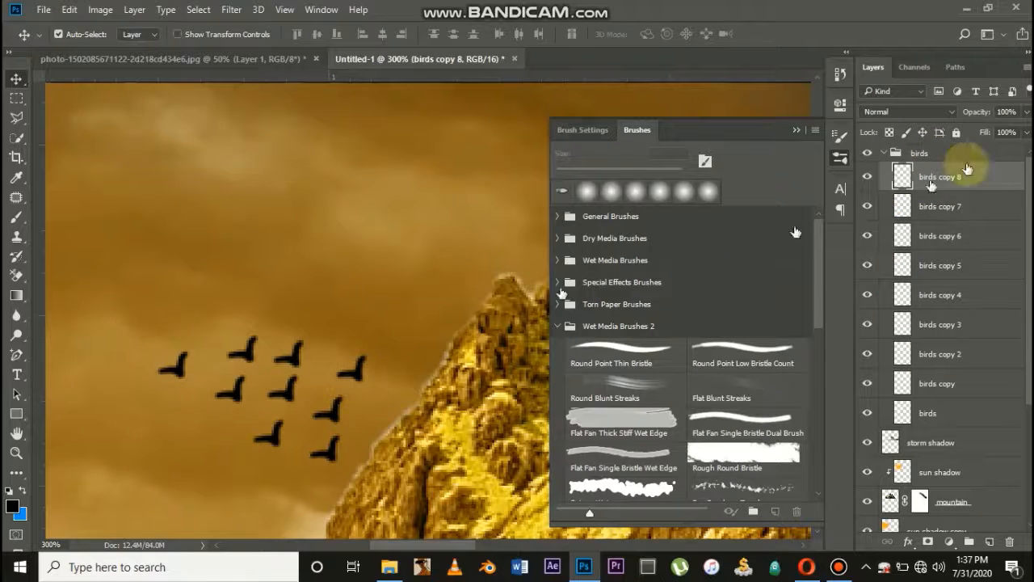
Select and collapse the birds group, and turn off Auto-Select for the Move tool
{"action": "left_click", "coordinate": [892, 153]}
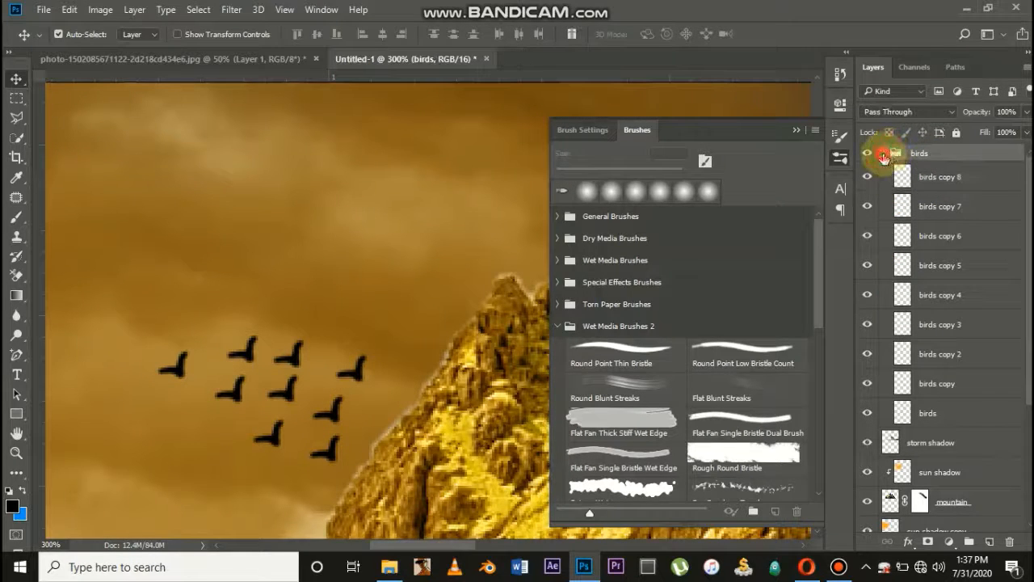
{"action": "left_click", "coordinate": [883, 154]}
{"action": "left_click", "coordinate": [58, 34]}
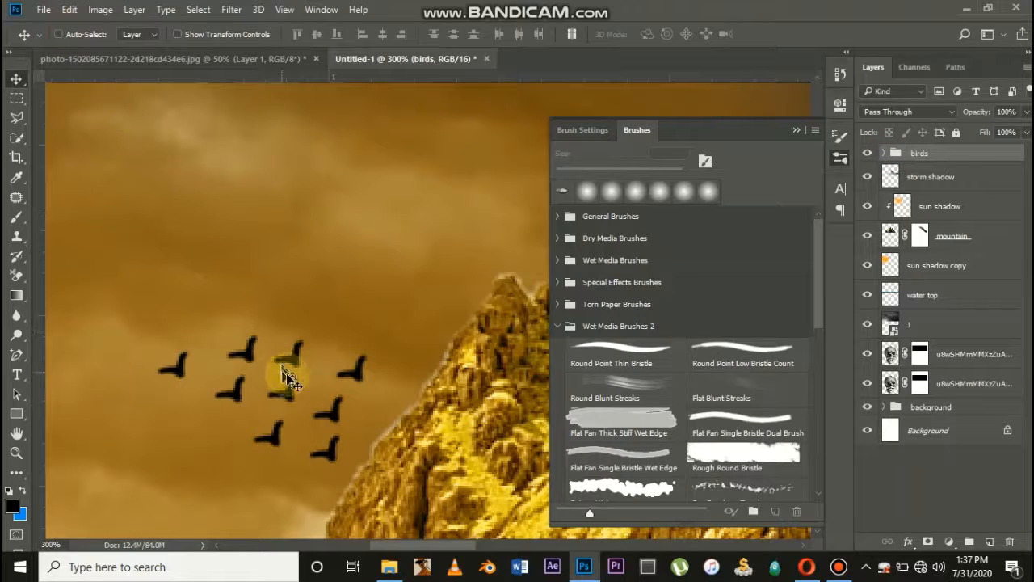
Move the birds group about 0.05 in right and 0.06 in up toward the mountain, and collapse the brush library
{"action": "left_click_drag", "start_coordinate": [283, 369], "coordinate": [320, 328]}
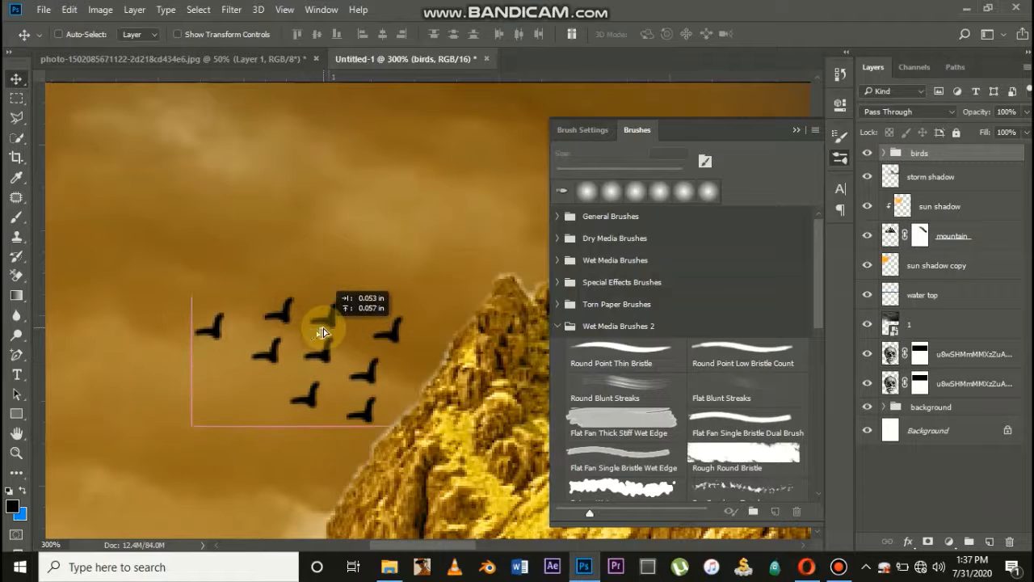
{"action": "scroll", "coordinate": [323, 326], "scroll_direction": "down", "scroll_amount": 5}
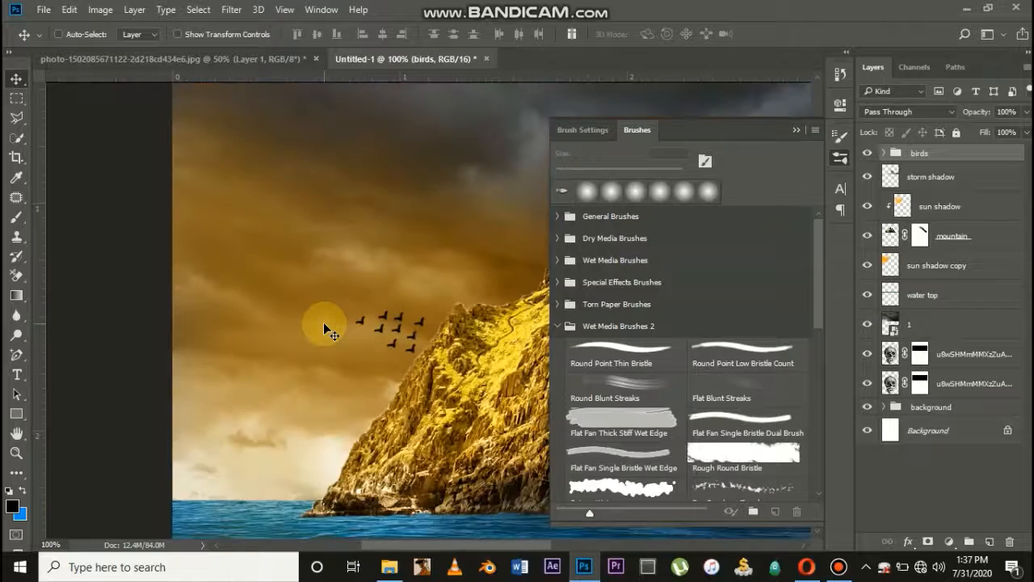
{"action": "scroll", "coordinate": [324, 323], "scroll_direction": "down", "scroll_amount": 3}
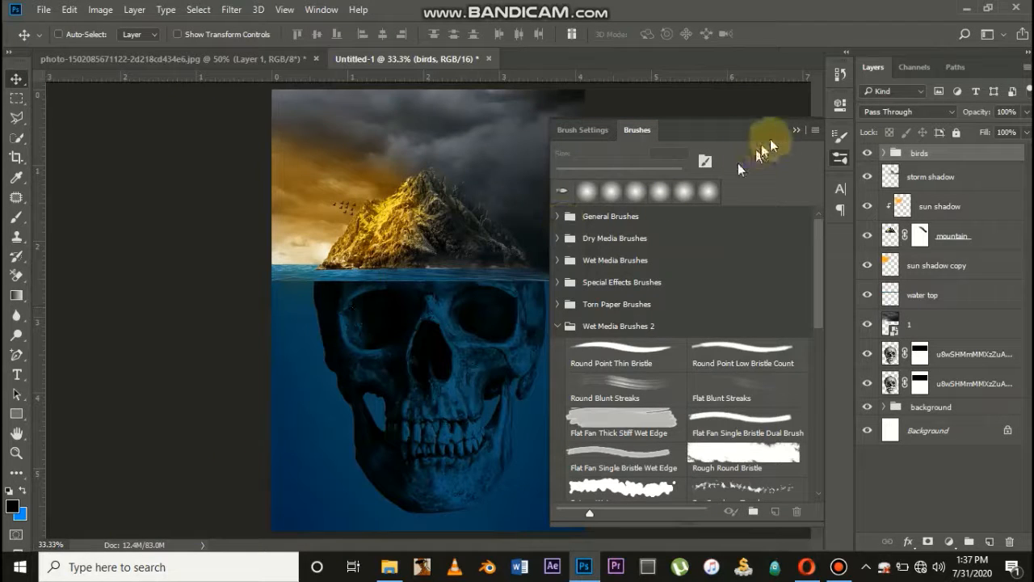
{"action": "left_click", "coordinate": [791, 132]}
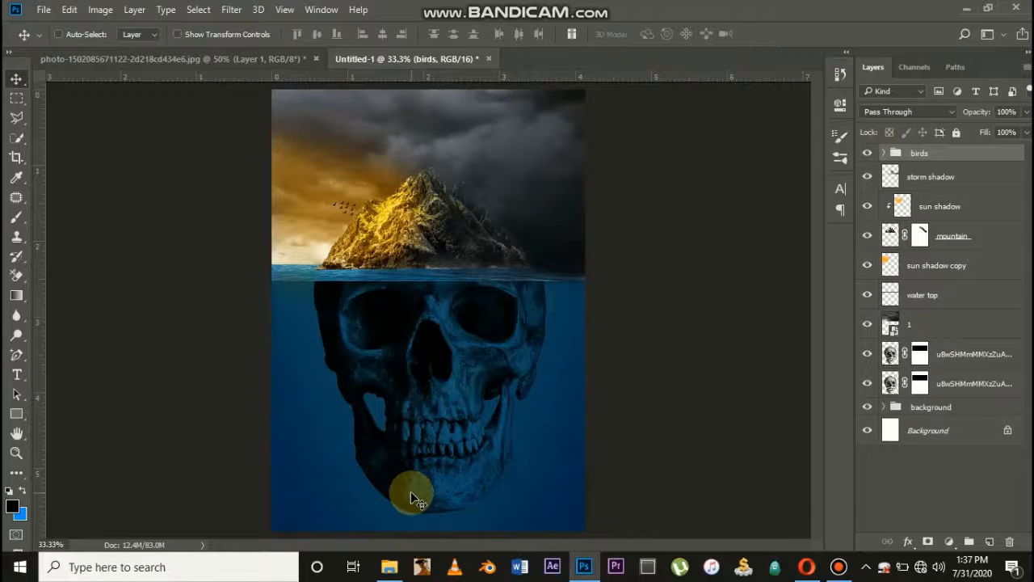
Place the Scup-porgy image from the skull island folder into the composition, scaled to about 13.85%
{"action": "left_click", "coordinate": [389, 566]}
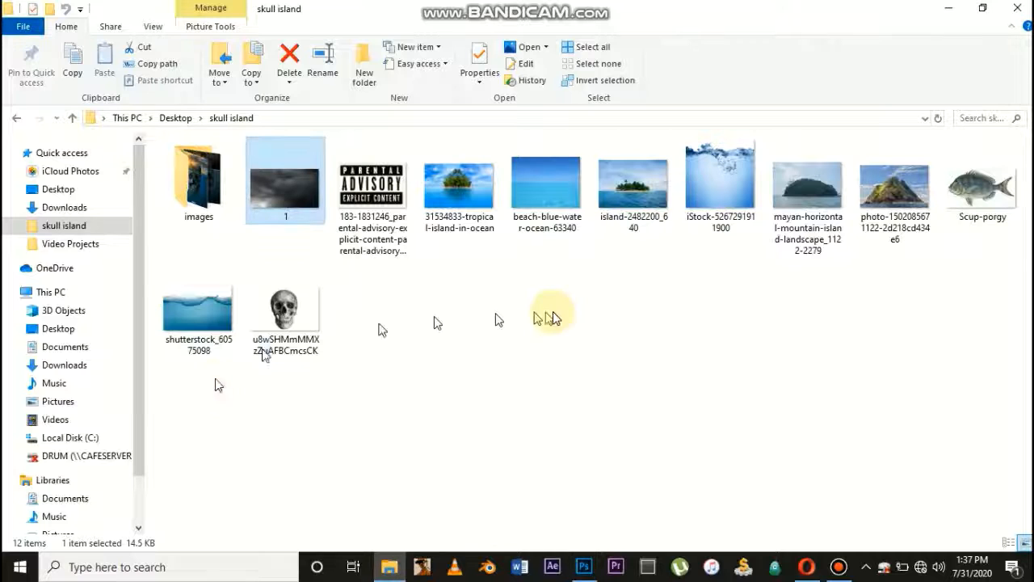
{"action": "left_click_drag", "start_coordinate": [974, 198], "coordinate": [417, 324]}
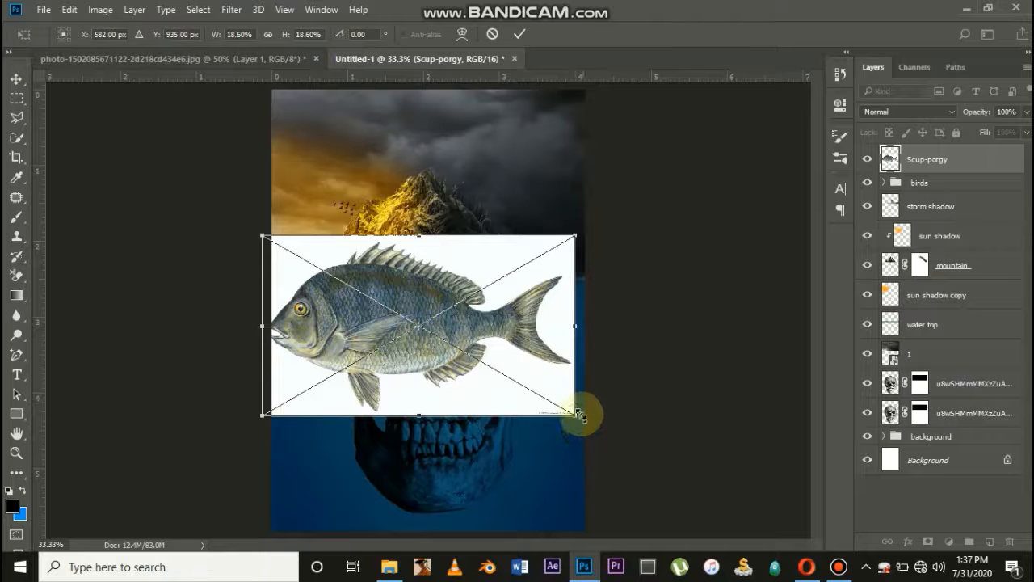
{"action": "left_click_drag", "start_coordinate": [573, 412], "coordinate": [539, 390]}
{"action": "key", "text": "ctrl+plus"}
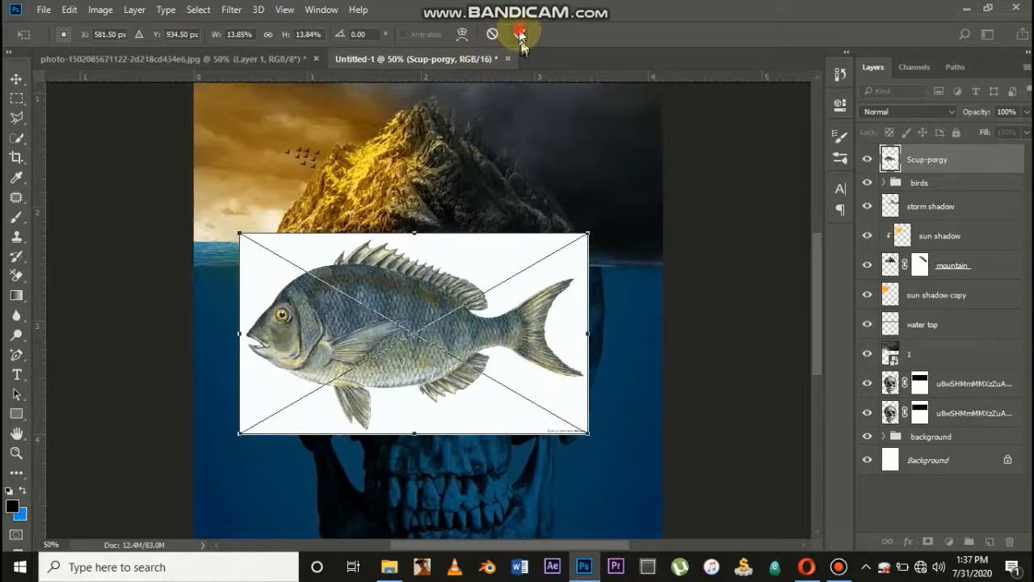
{"action": "left_click", "coordinate": [519, 33]}
Rasterize the Scup-porgy layer and delete the lower-right corner of its white background with a rectangular selection
{"action": "right_click", "coordinate": [929, 159]}
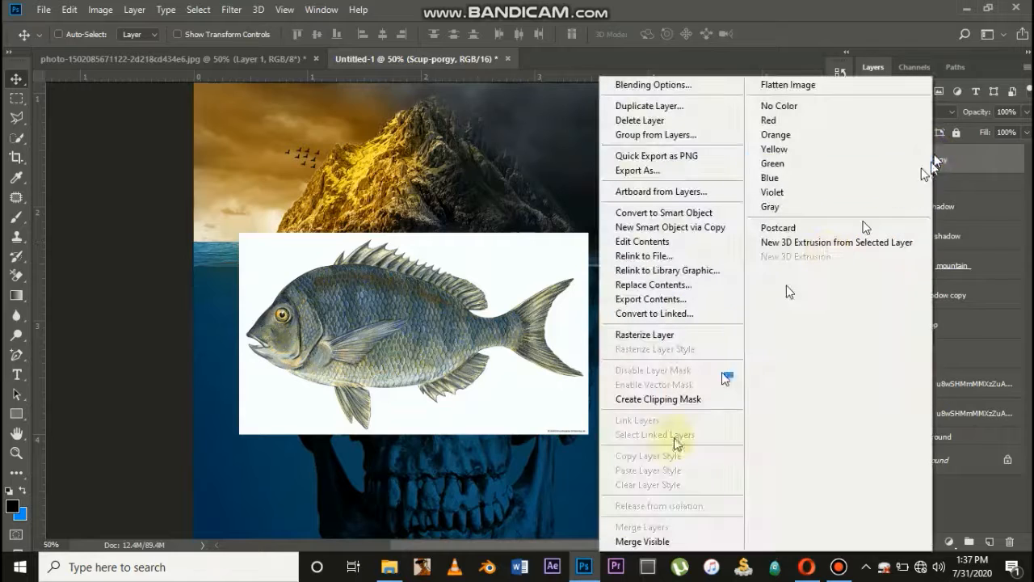
{"action": "left_click", "coordinate": [670, 336]}
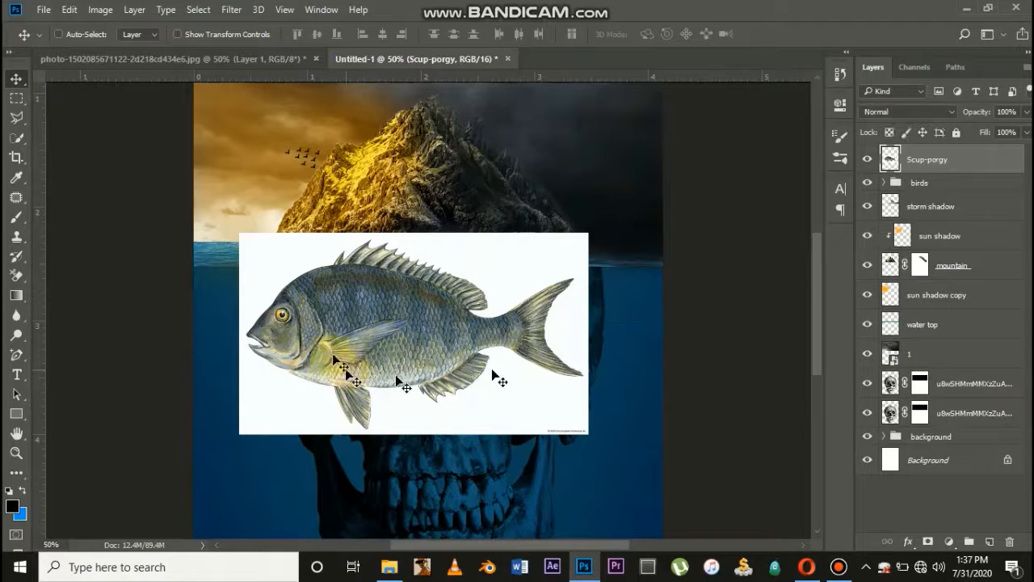
{"action": "left_click", "coordinate": [7, 98]}
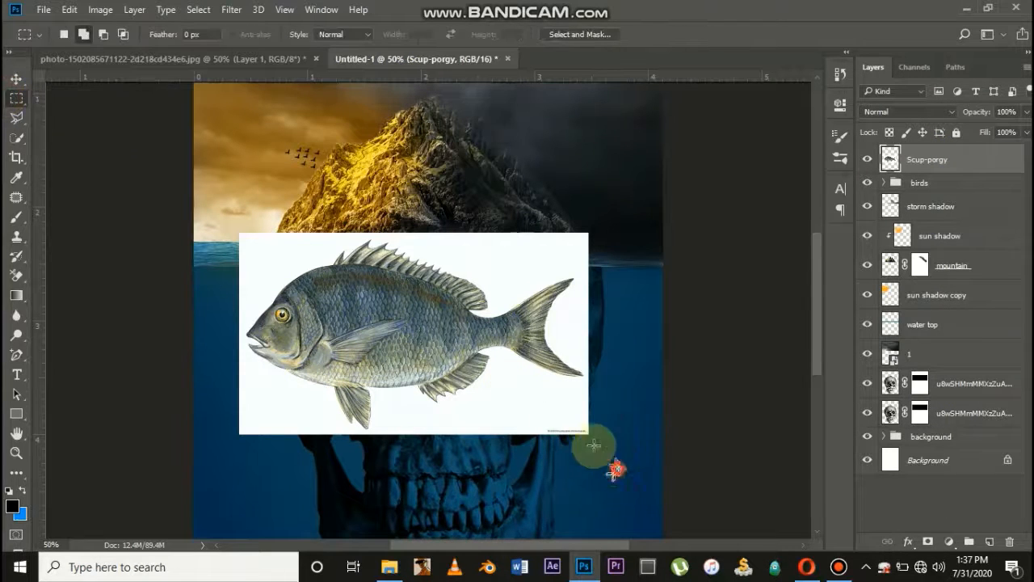
{"action": "left_click_drag", "start_coordinate": [619, 470], "coordinate": [514, 413]}
{"action": "key", "text": "Delete"}
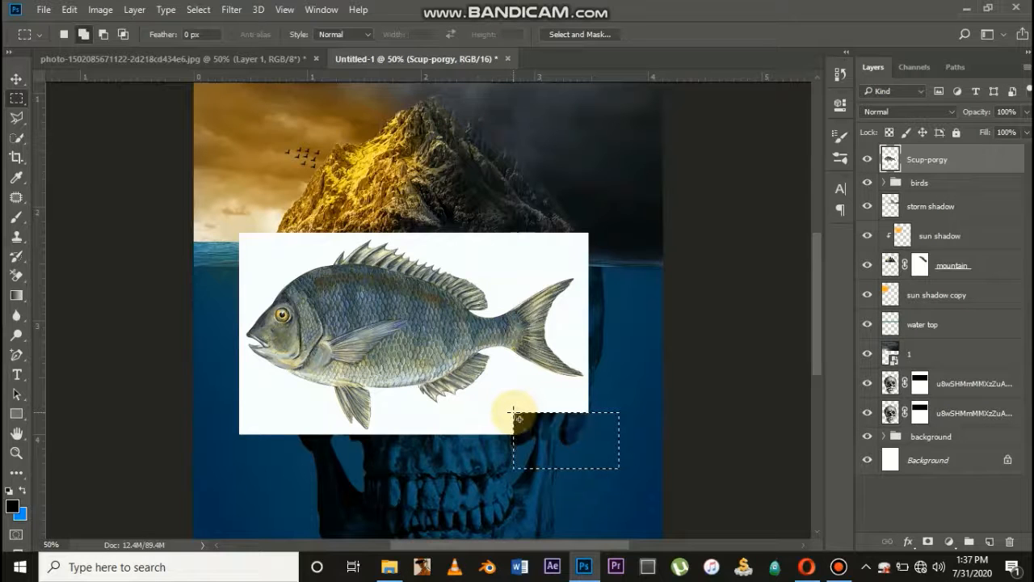
Erase the white background around the fish's outline with the Background Eraser, sampling fish colors as the protected foreground color
{"action": "key", "text": "ctrl+plus"}
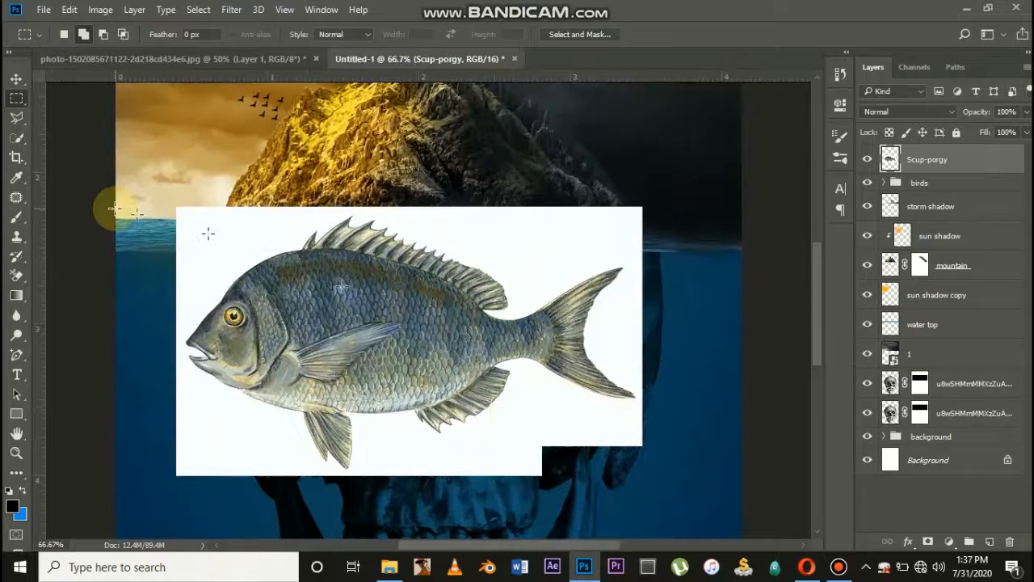
{"action": "left_click", "coordinate": [18, 273]}
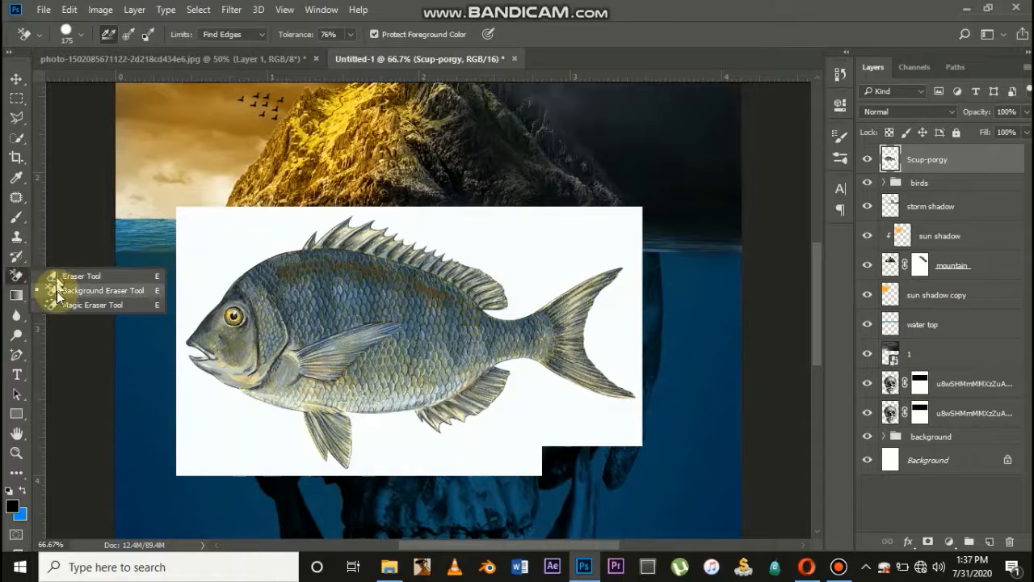
{"action": "left_click", "coordinate": [61, 287]}
{"action": "left_click", "coordinate": [235, 216], "text": "alt"}
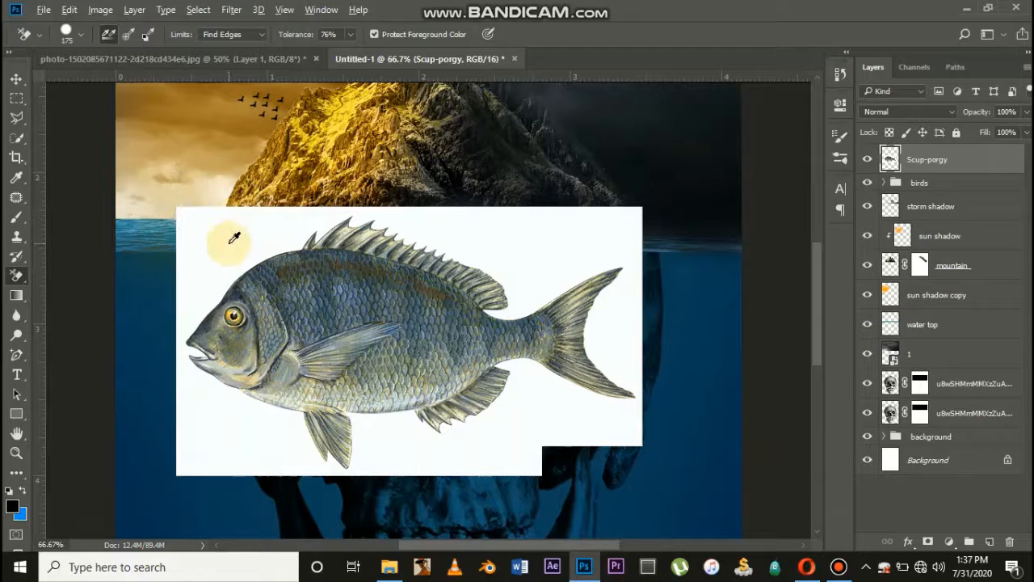
{"action": "mouse_move", "coordinate": [259, 272]}
{"action": "left_mouse_down"}
{"action": "mouse_move", "coordinate": [313, 225]}
{"action": "mouse_move", "coordinate": [364, 231]}
{"action": "left_mouse_up"}
{"action": "left_click", "coordinate": [345, 231], "text": "alt"}
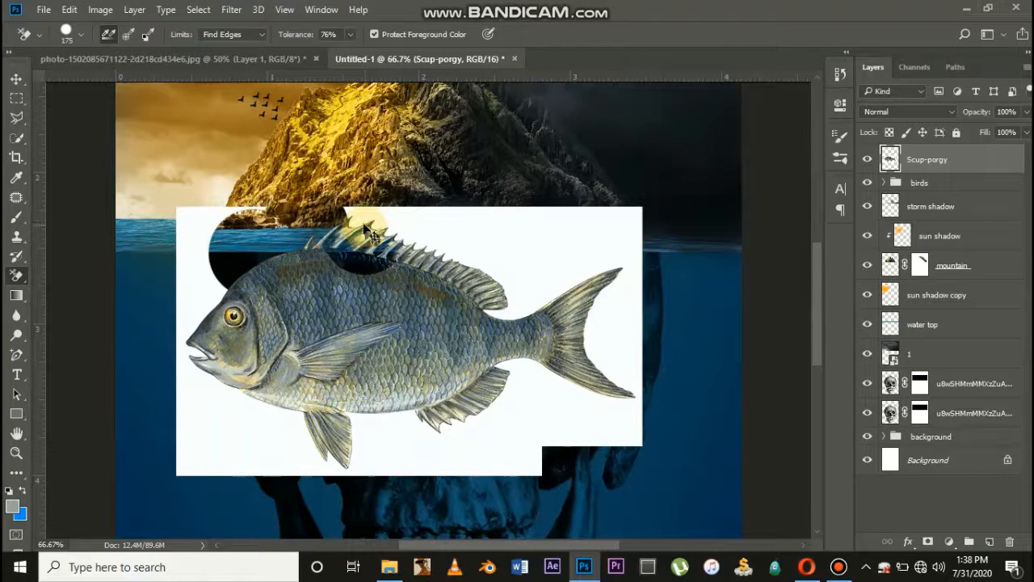
{"action": "mouse_move", "coordinate": [370, 233]}
{"action": "left_mouse_down"}
{"action": "mouse_move", "coordinate": [430, 237]}
{"action": "mouse_move", "coordinate": [419, 228]}
{"action": "mouse_move", "coordinate": [531, 281]}
{"action": "mouse_move", "coordinate": [528, 301]}
{"action": "mouse_move", "coordinate": [517, 303]}
{"action": "mouse_move", "coordinate": [592, 264]}
{"action": "mouse_move", "coordinate": [576, 266]}
{"action": "mouse_move", "coordinate": [623, 254]}
{"action": "mouse_move", "coordinate": [599, 352]}
{"action": "mouse_move", "coordinate": [624, 371]}
{"action": "mouse_move", "coordinate": [637, 286]}
{"action": "mouse_move", "coordinate": [644, 299]}
{"action": "mouse_move", "coordinate": [611, 328]}
{"action": "mouse_move", "coordinate": [605, 395]}
{"action": "mouse_move", "coordinate": [517, 372]}
{"action": "mouse_move", "coordinate": [491, 420]}
{"action": "mouse_move", "coordinate": [444, 444]}
{"action": "mouse_move", "coordinate": [372, 434]}
{"action": "mouse_move", "coordinate": [359, 448]}
{"action": "mouse_move", "coordinate": [346, 431]}
{"action": "mouse_move", "coordinate": [358, 448]}
{"action": "mouse_move", "coordinate": [356, 426]}
{"action": "mouse_move", "coordinate": [370, 432]}
{"action": "mouse_move", "coordinate": [380, 459]}
{"action": "mouse_move", "coordinate": [396, 416]}
{"action": "mouse_move", "coordinate": [393, 473]}
{"action": "mouse_move", "coordinate": [303, 466]}
{"action": "mouse_move", "coordinate": [313, 465]}
{"action": "mouse_move", "coordinate": [295, 439]}
{"action": "mouse_move", "coordinate": [298, 408]}
{"action": "mouse_move", "coordinate": [247, 408]}
{"action": "mouse_move", "coordinate": [185, 370]}
{"action": "left_mouse_up"}
{"action": "left_click", "coordinate": [356, 426], "text": "alt"}
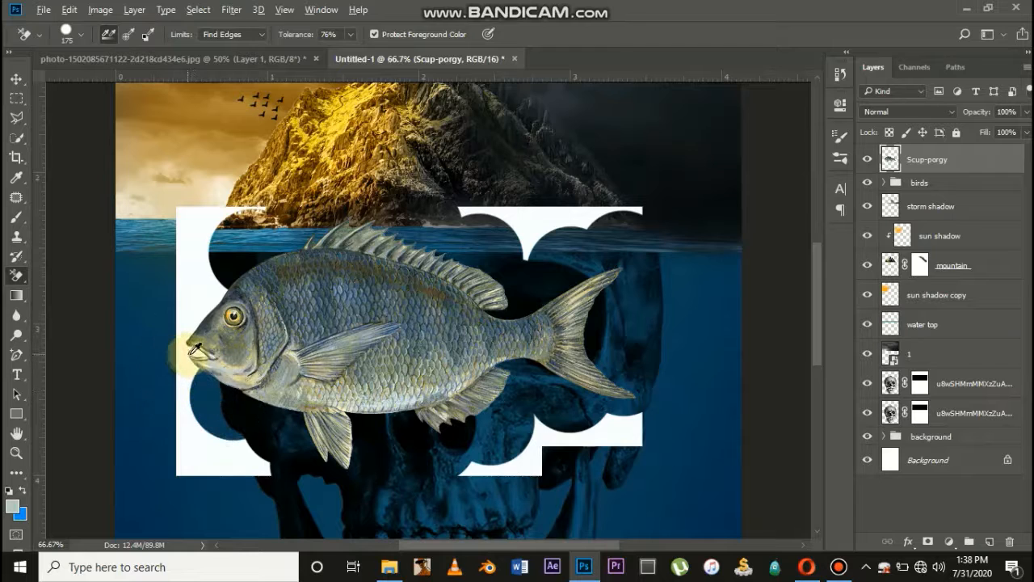
{"action": "mouse_move", "coordinate": [198, 358]}
{"action": "left_mouse_down"}
{"action": "mouse_move", "coordinate": [185, 362]}
{"action": "mouse_move", "coordinate": [190, 297]}
{"action": "mouse_move", "coordinate": [198, 303]}
{"action": "mouse_move", "coordinate": [193, 238]}
{"action": "left_mouse_up"}
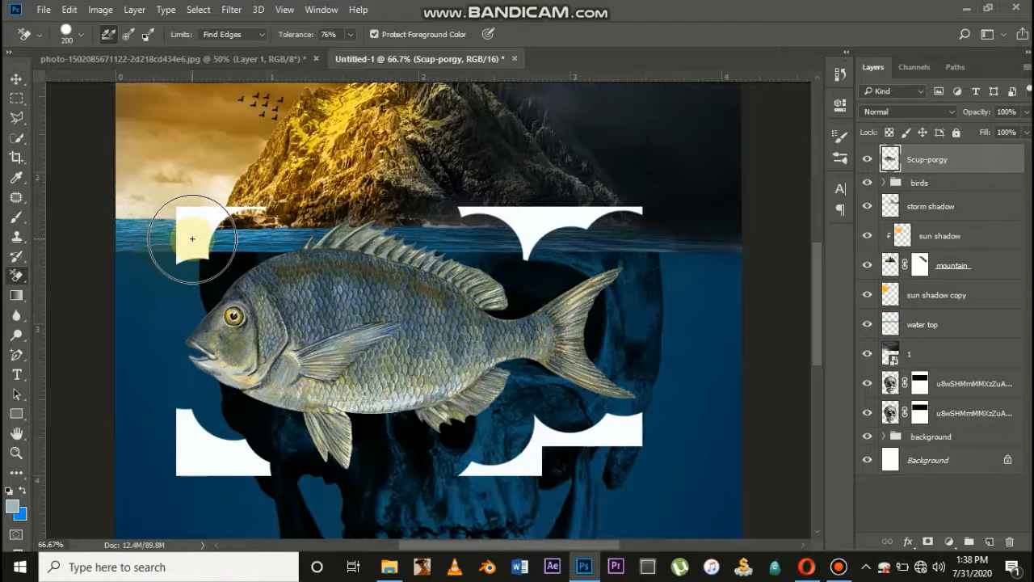
Enlarge the Background Eraser to 800 px and erase the remaining white patches around the fish
{"action": "key", "text": "bracketright"}
{"action": "key", "text": "bracketright"}
{"action": "key", "text": "bracketright"}
{"action": "key", "text": "bracketright"}
{"action": "key", "text": "bracketright"}
{"action": "key", "text": "bracketright"}
{"action": "key", "text": "bracketright"}
{"action": "left_click_drag", "start_coordinate": [193, 238], "coordinate": [193, 264]}
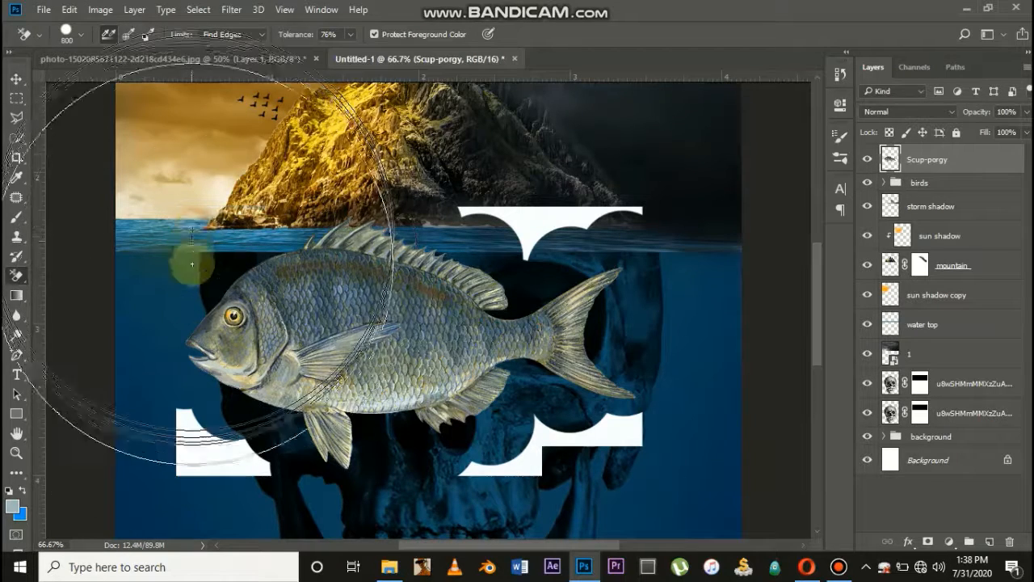
{"action": "left_click", "coordinate": [205, 453]}
{"action": "left_click", "coordinate": [584, 441]}
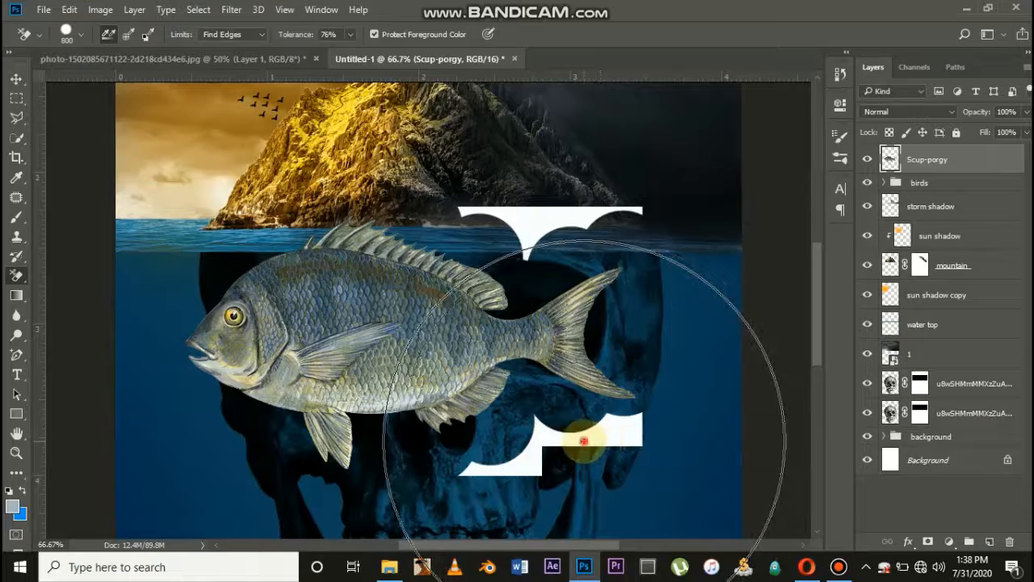
{"action": "left_click", "coordinate": [526, 231]}
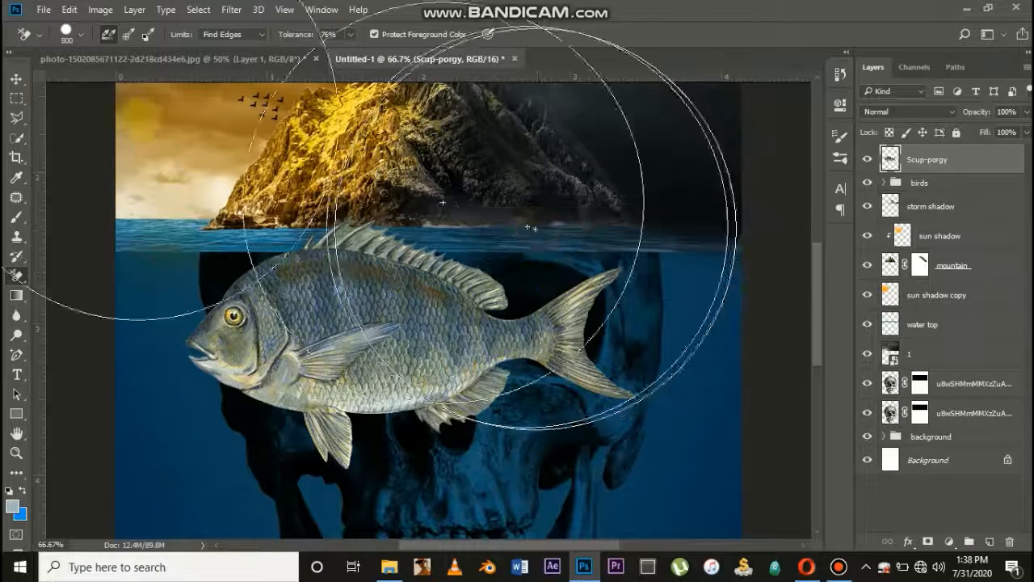
Shrink the fish with Free Transform to a small size and place it in the water left of the skull's jaw
{"action": "left_click", "coordinate": [14, 84]}
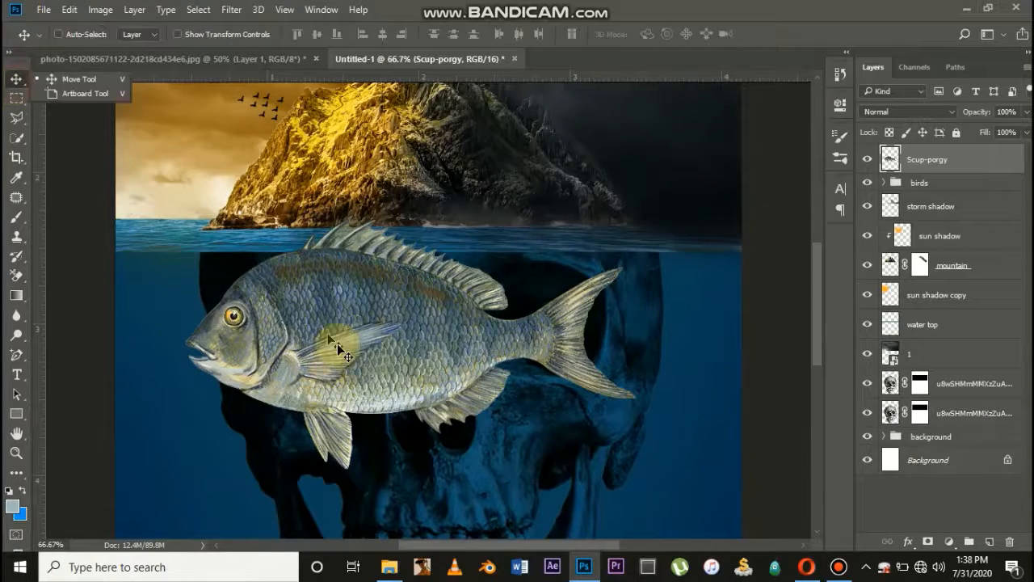
{"action": "key", "text": "ctrl+minus"}
{"action": "key", "text": "ctrl+minus"}
{"action": "key", "text": "ctrl+t"}
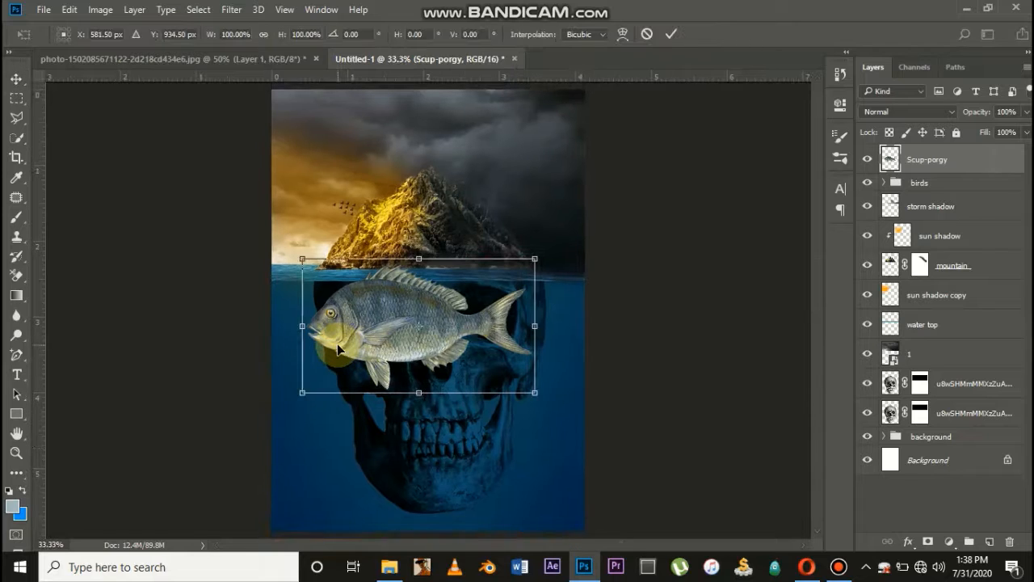
{"action": "left_click_drag", "start_coordinate": [538, 257], "coordinate": [329, 467]}
{"action": "key", "text": "Return"}
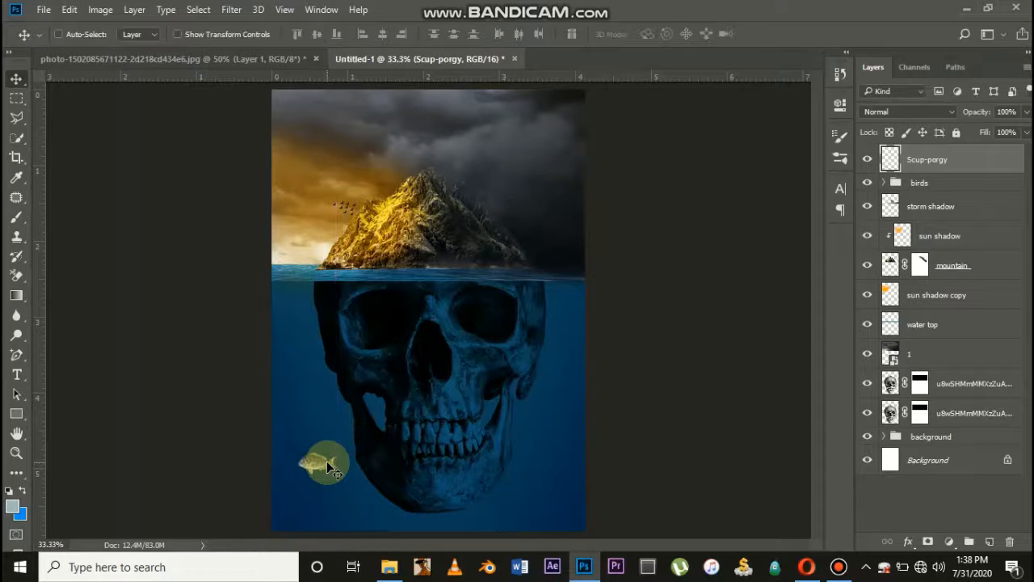
Flip the fish horizontally and rotate it slightly so its head points up toward the skull
{"action": "key", "text": "ctrl+plus"}
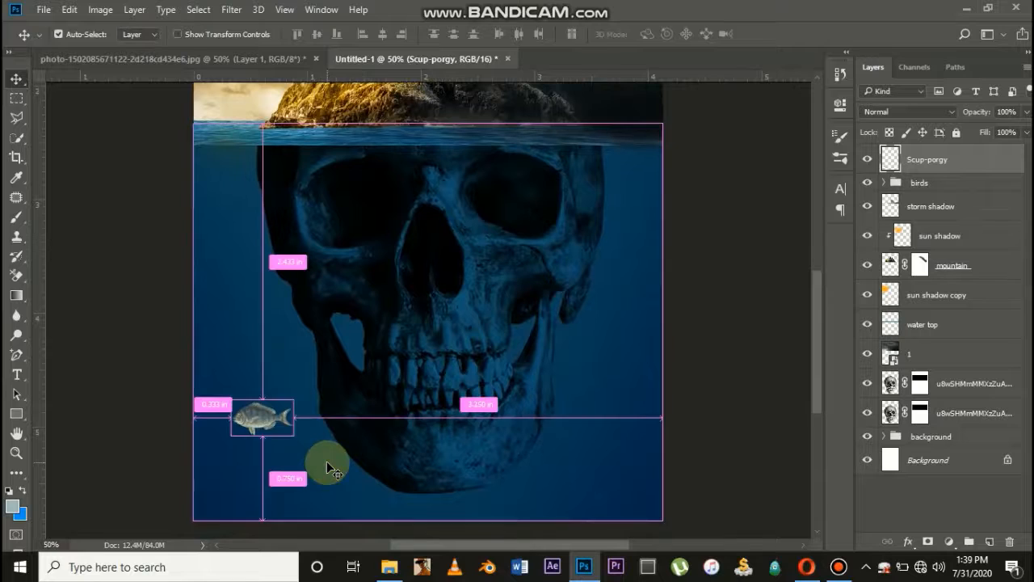
{"action": "key", "text": "ctrl+t"}
{"action": "right_click", "coordinate": [275, 420]}
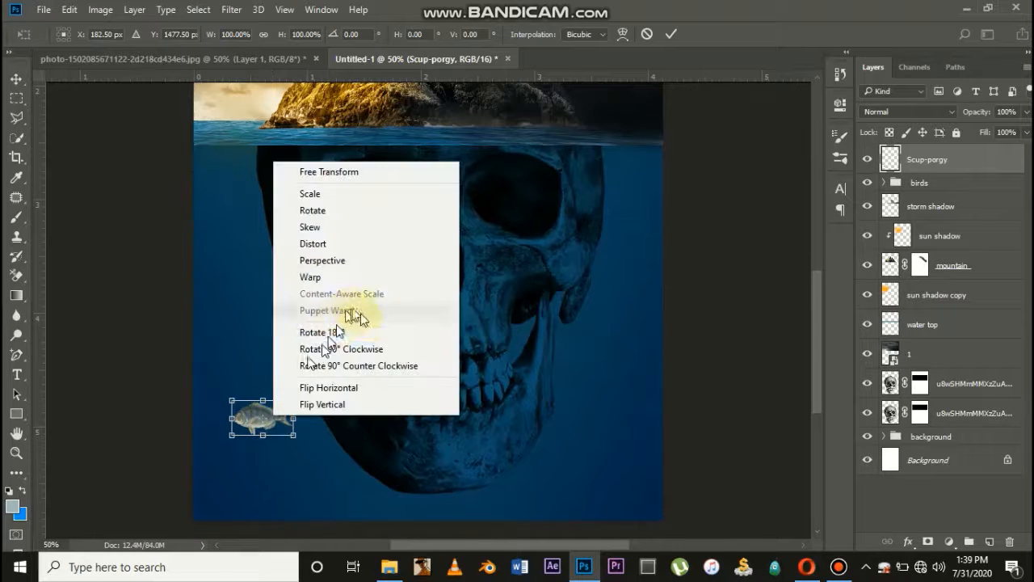
{"action": "left_click", "coordinate": [333, 388]}
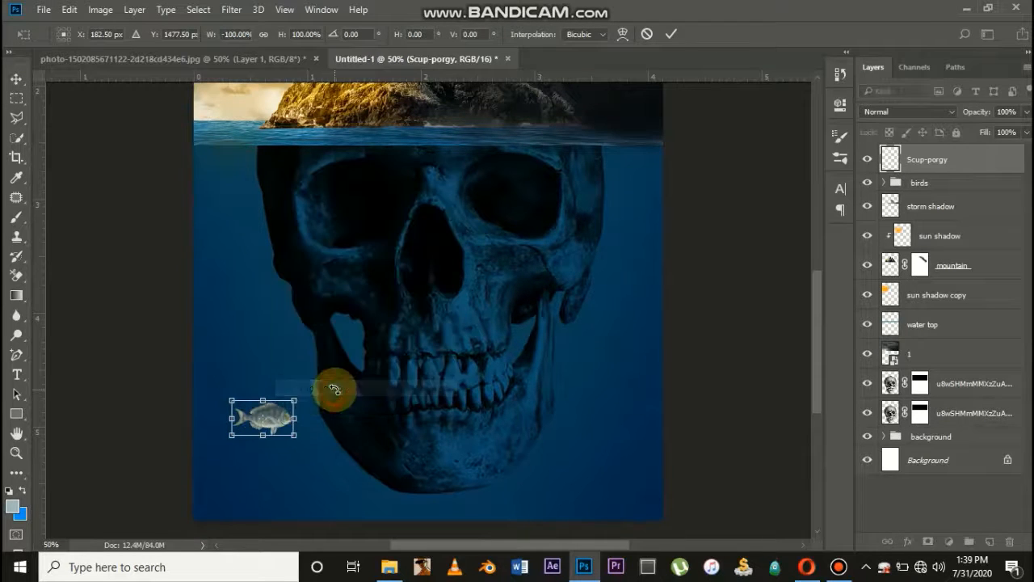
{"action": "left_click_drag", "start_coordinate": [308, 396], "coordinate": [298, 377]}
{"action": "key", "text": "Return"}
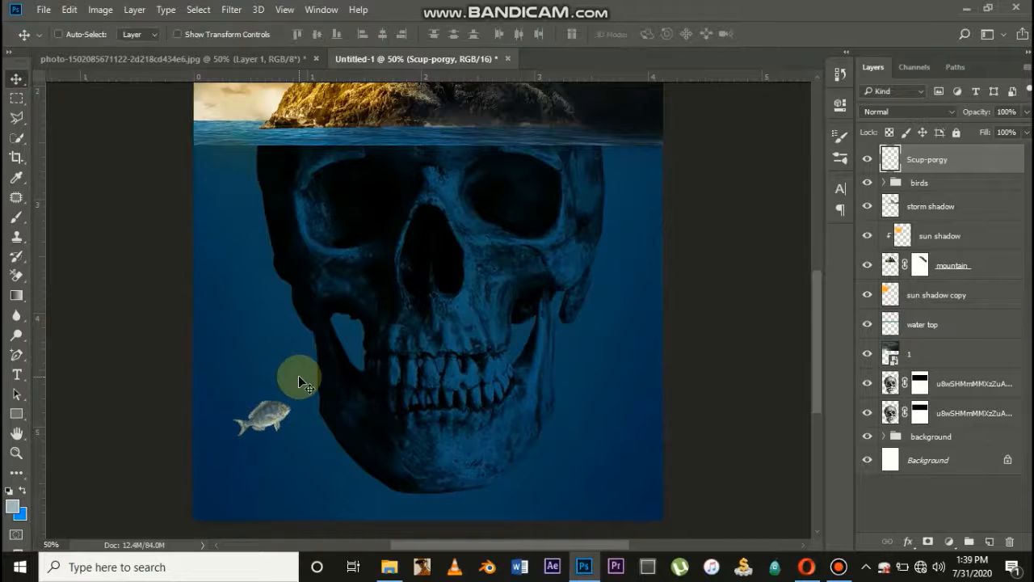
Set the Scup-porgy layer's blend mode to Multiply
{"action": "scroll", "coordinate": [295, 418], "scroll_direction": "down", "scroll_amount": 2}
{"action": "scroll", "coordinate": [295, 418], "scroll_direction": "up", "scroll_amount": 3}
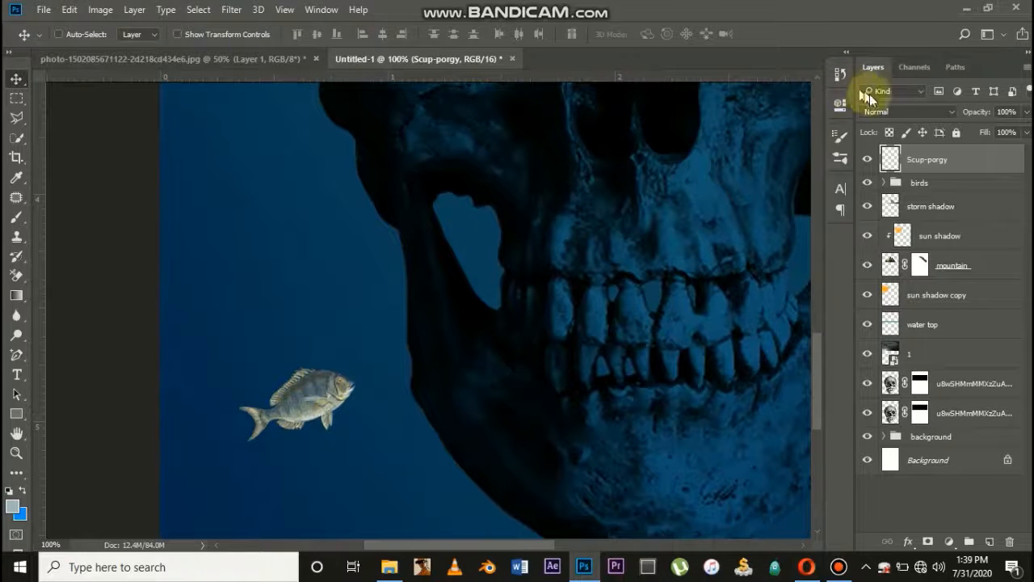
{"action": "left_click", "coordinate": [901, 112]}
{"action": "left_click", "coordinate": [875, 161]}
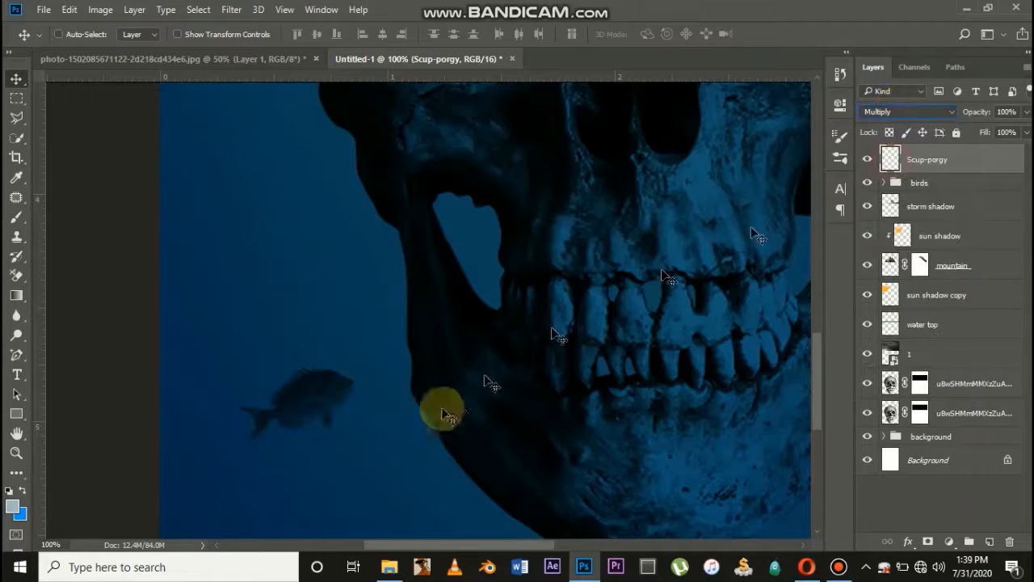
{"action": "scroll", "coordinate": [425, 415], "scroll_direction": "down", "scroll_amount": 1}
{"action": "scroll", "coordinate": [425, 414], "scroll_direction": "down", "scroll_amount": 1}
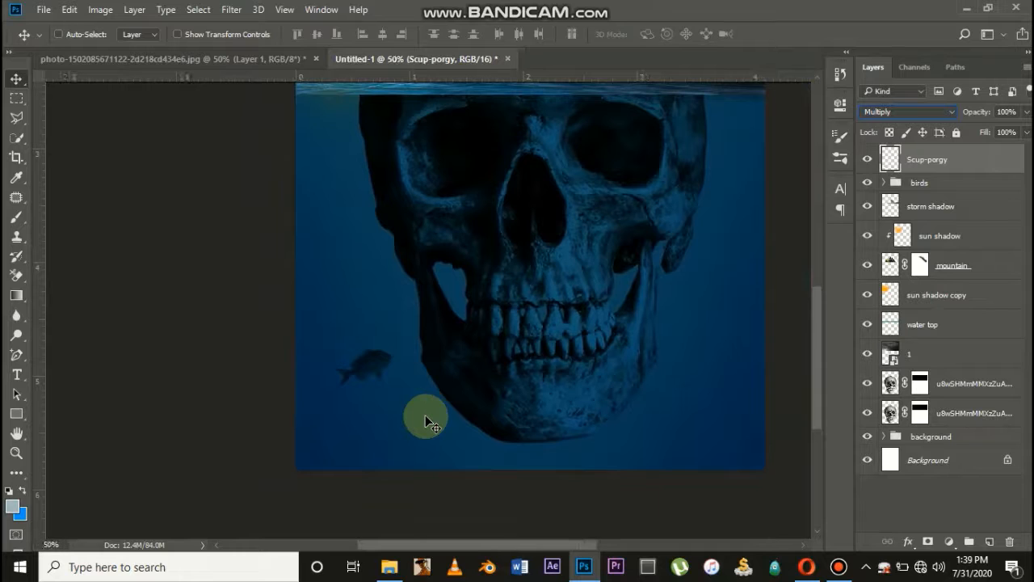
{"action": "scroll", "coordinate": [424, 413], "scroll_direction": "down", "scroll_amount": 1}
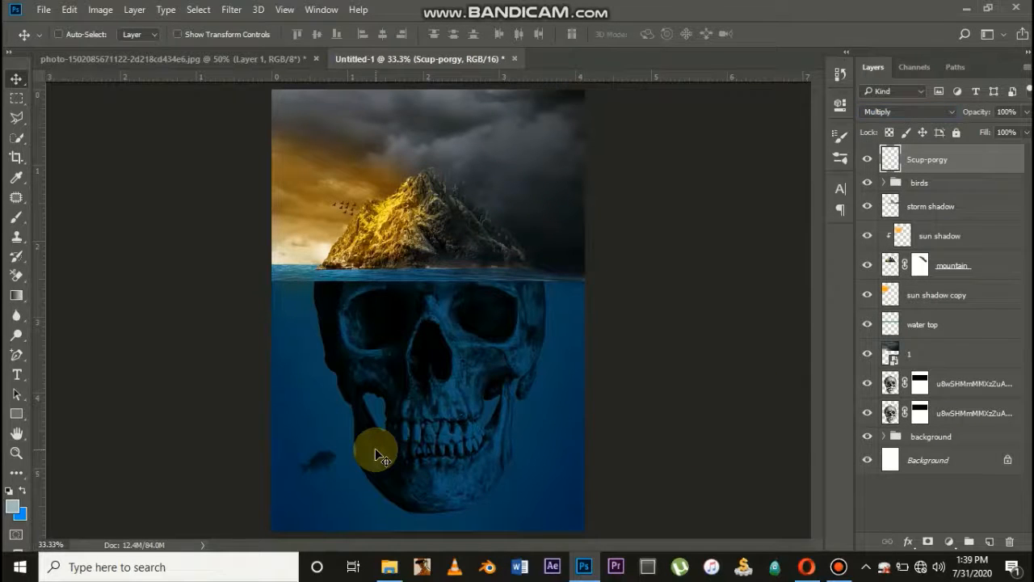
Duplicate the fish below and to the right of the original, and scale the copy to about 61%
{"action": "scroll", "coordinate": [346, 467], "scroll_direction": "up", "scroll_amount": 1}
{"action": "scroll", "coordinate": [346, 467], "scroll_direction": "down", "scroll_amount": 1}
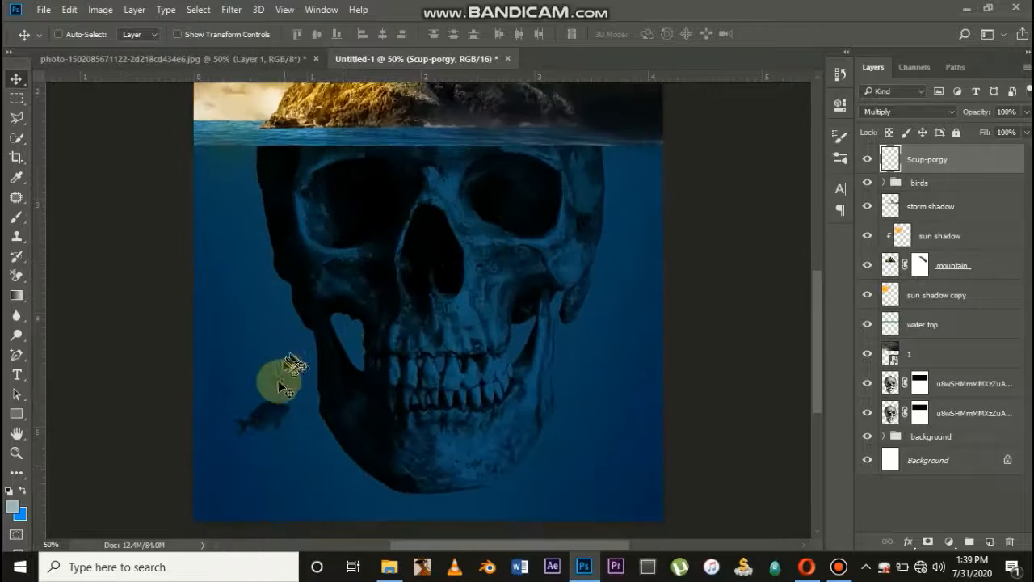
{"action": "left_click_drag", "start_coordinate": [271, 415], "coordinate": [309, 451]}
{"action": "scroll", "coordinate": [309, 450], "scroll_direction": "up", "scroll_amount": 1}
{"action": "scroll", "coordinate": [310, 450], "scroll_direction": "down", "scroll_amount": 1}
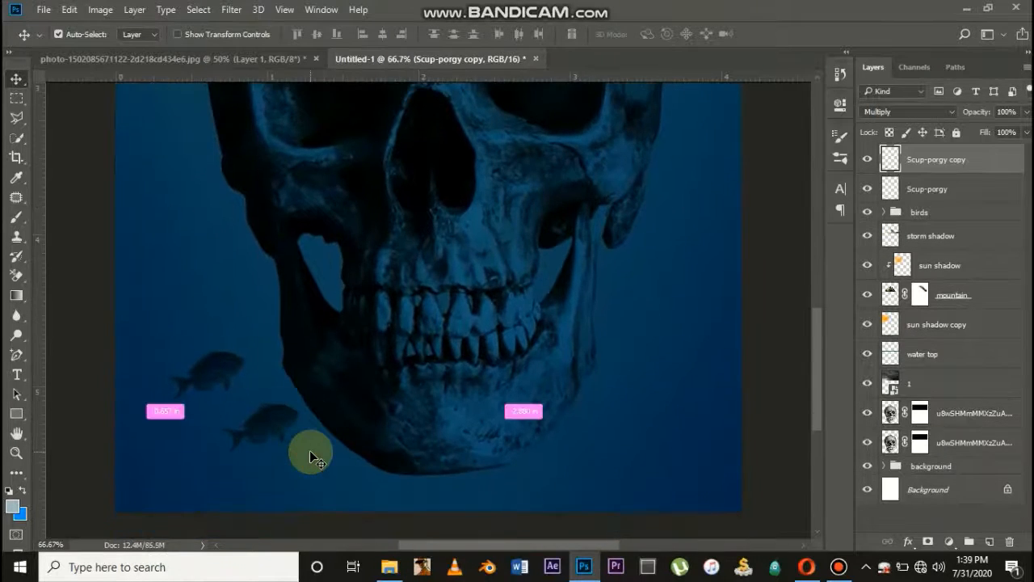
{"action": "key", "text": "ctrl+t"}
{"action": "left_click_drag", "start_coordinate": [308, 454], "coordinate": [273, 432]}
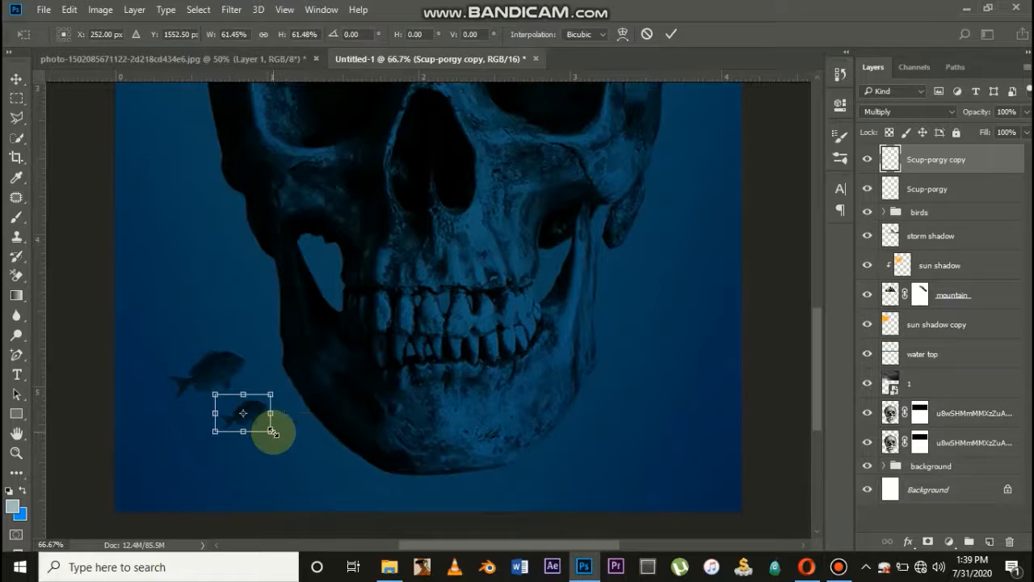
{"action": "key", "text": "Return"}
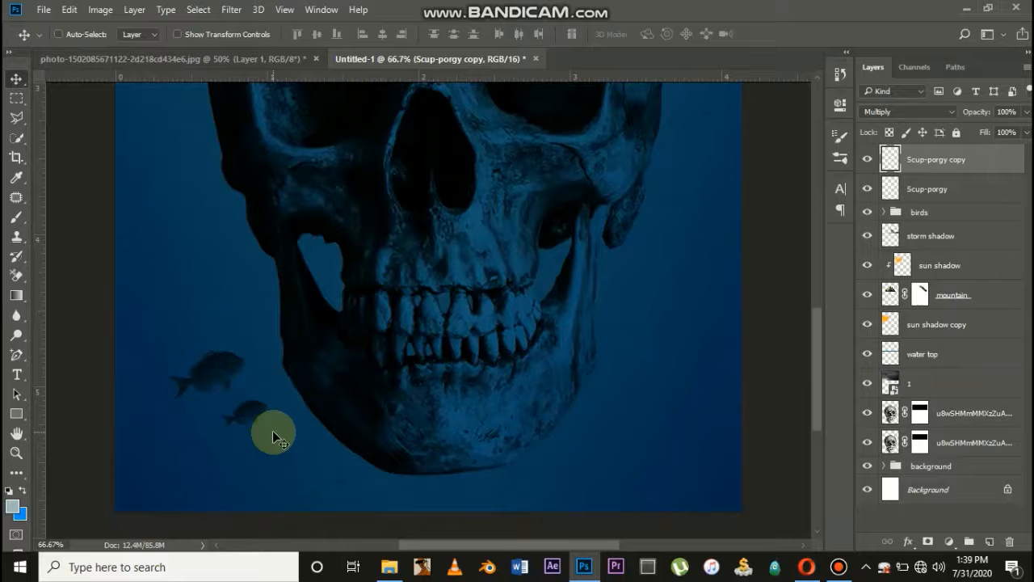
Darken the small fish copy with a Curves point at input 137, output 86, and move it slightly closer to the skull's jaw
{"action": "key", "text": "ctrl+m"}
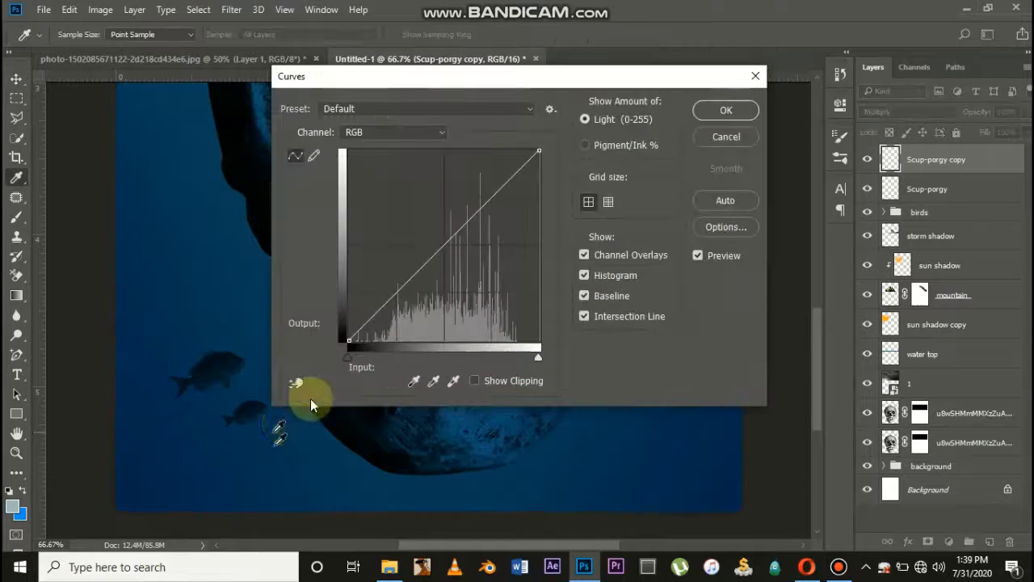
{"action": "left_click_drag", "start_coordinate": [410, 262], "coordinate": [449, 274]}
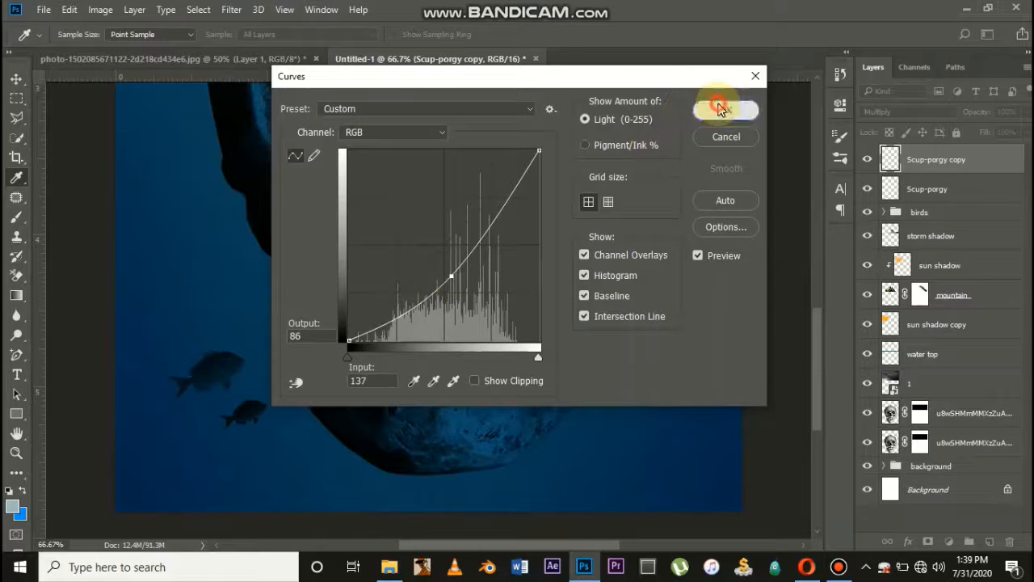
{"action": "left_click", "coordinate": [722, 107]}
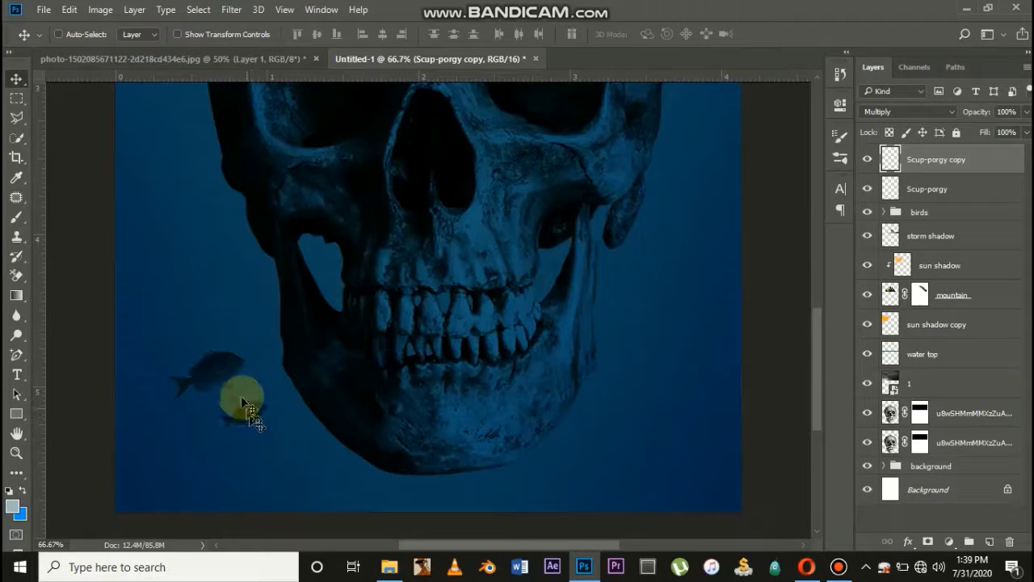
{"action": "left_click_drag", "start_coordinate": [252, 406], "coordinate": [281, 415]}
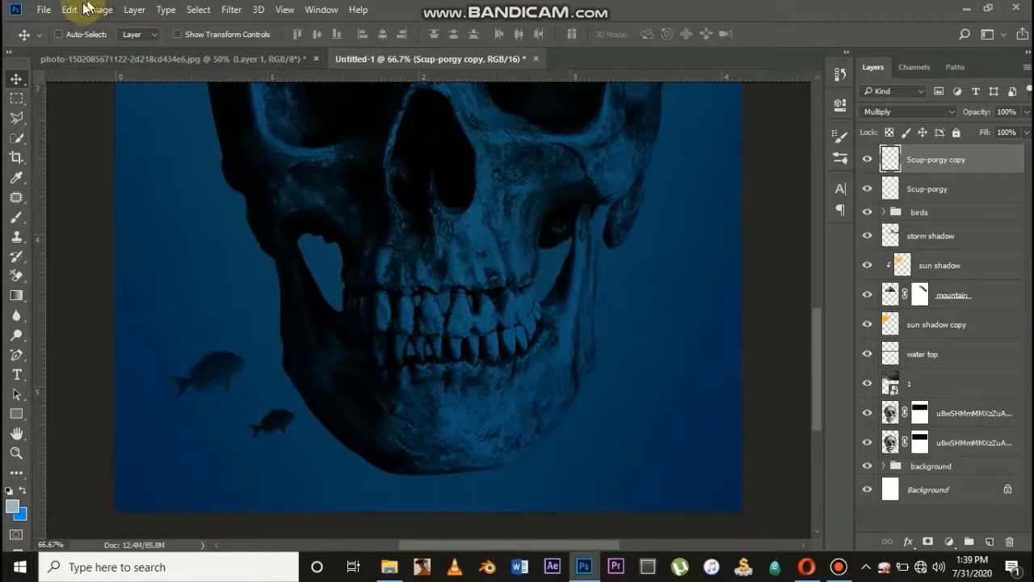
Duplicate the larger fish into the lower-left corner of the water and scale the copy up slightly
{"action": "left_click", "coordinate": [71, 36]}
{"action": "left_click", "coordinate": [226, 371]}
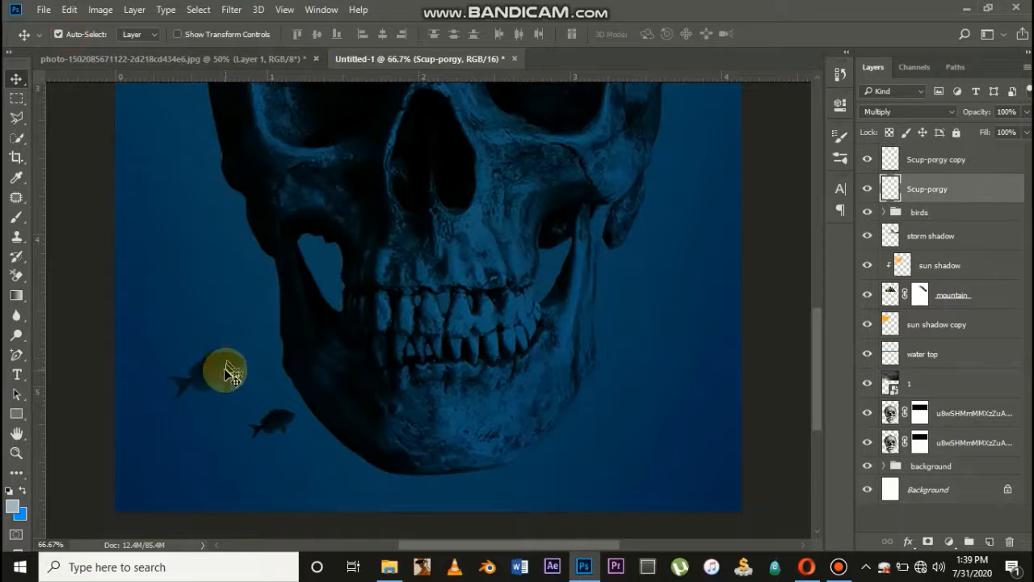
{"action": "left_click_drag", "start_coordinate": [227, 372], "coordinate": [216, 473]}
{"action": "key", "text": "ctrl+t"}
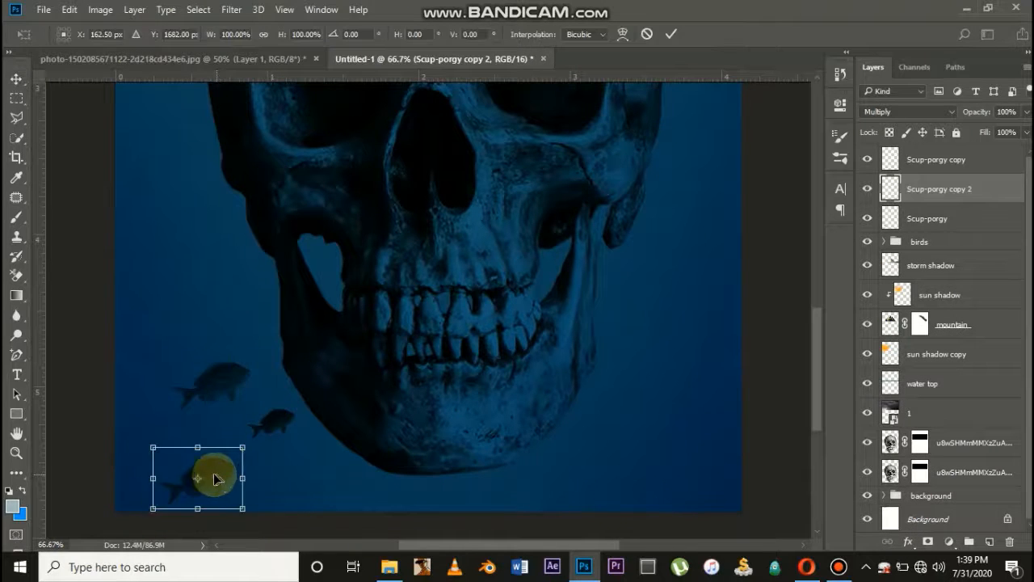
{"action": "left_click_drag", "start_coordinate": [155, 509], "coordinate": [135, 523]}
{"action": "key", "text": "Return"}
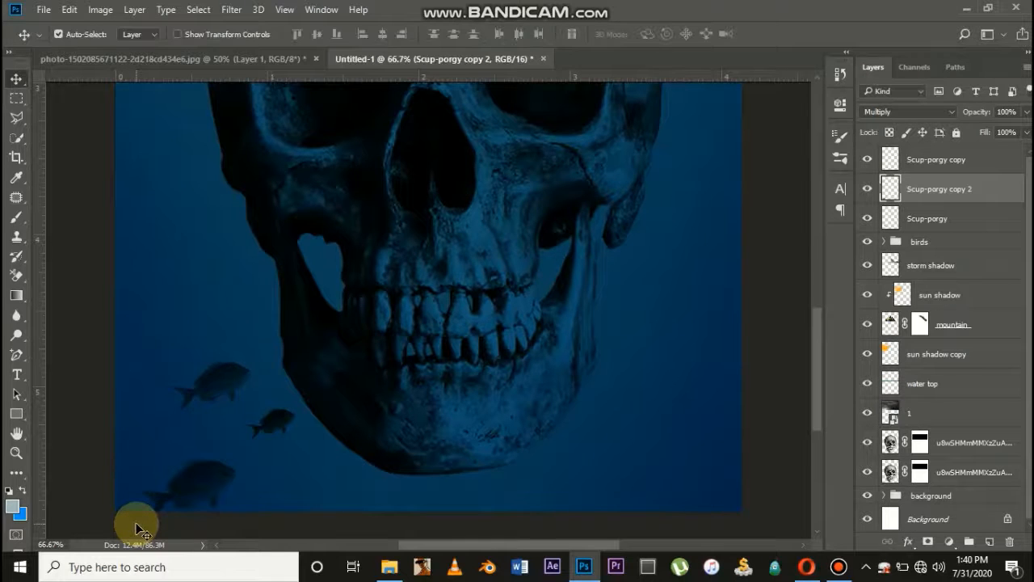
Group the three Scup-porgy layers and name the group fishes
{"action": "key", "text": "ctrl+minus"}
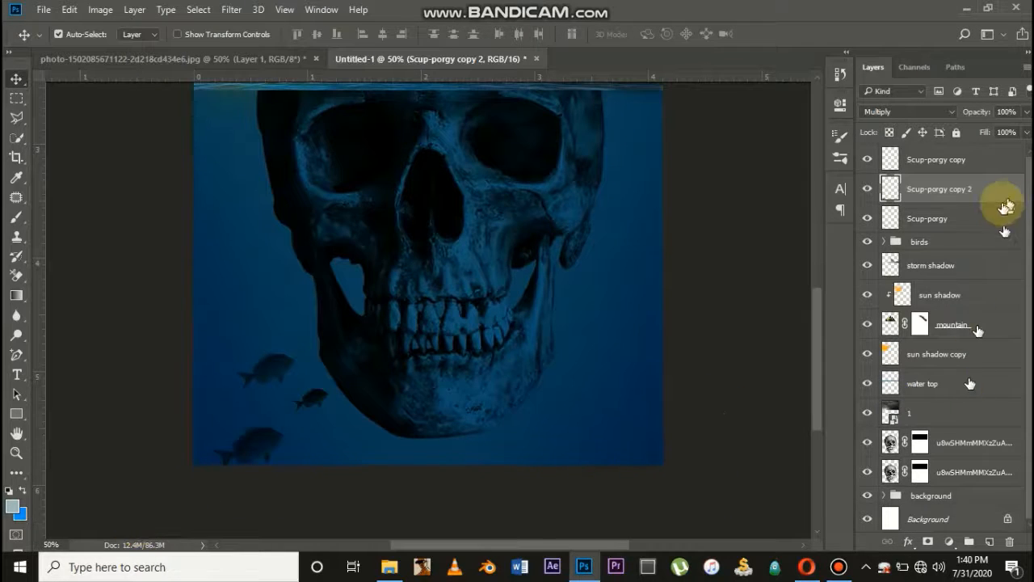
{"action": "left_click_drag", "start_coordinate": [955, 218], "coordinate": [956, 168]}
{"action": "left_click", "coordinate": [954, 164], "text": "shift"}
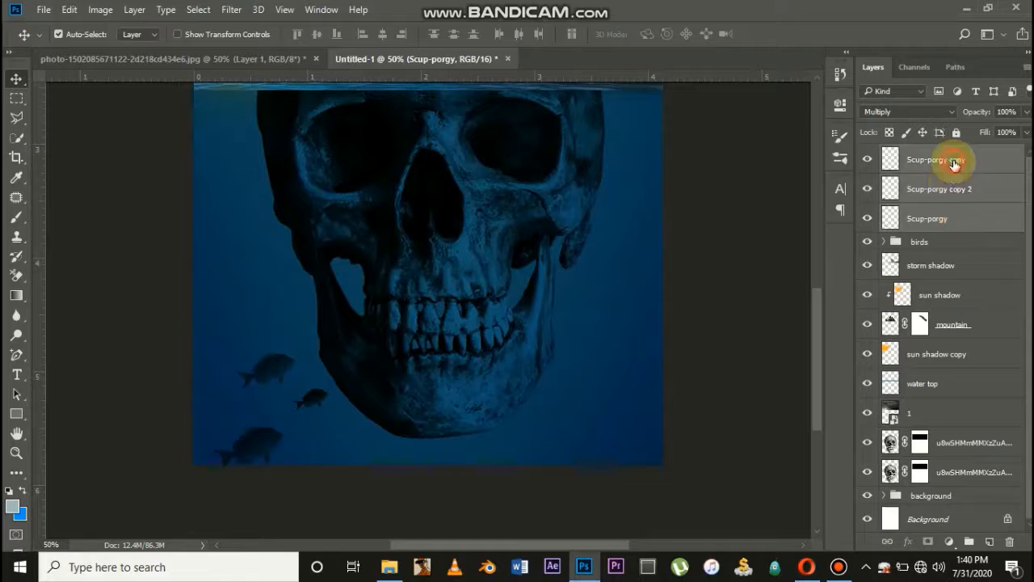
{"action": "key", "text": "ctrl+g"}
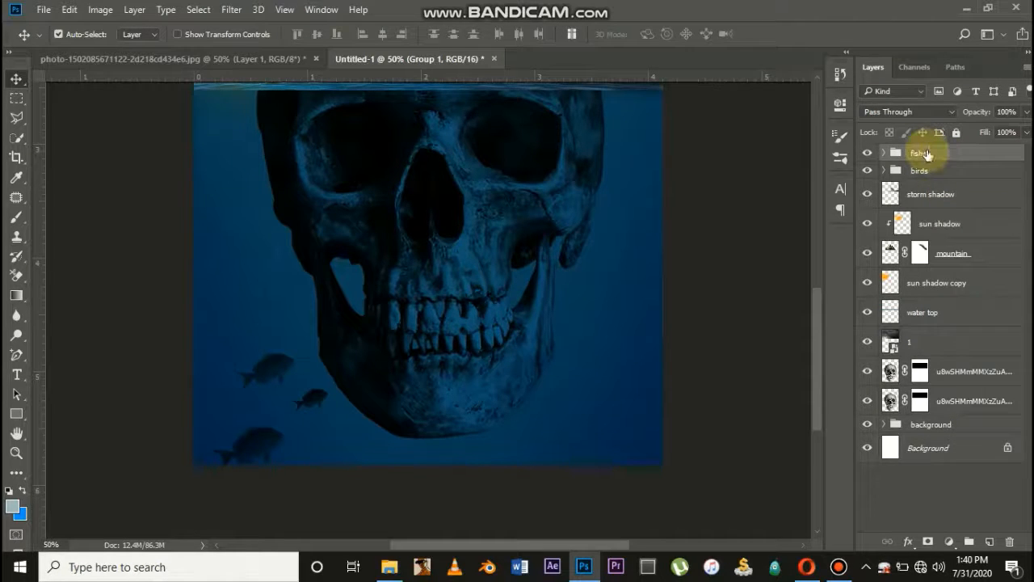
Duplicate the fishes group, flip the copy horizontally, and place it in the water on the opposite side of the skull's jaw
{"action": "key", "text": "ctrl+j"}
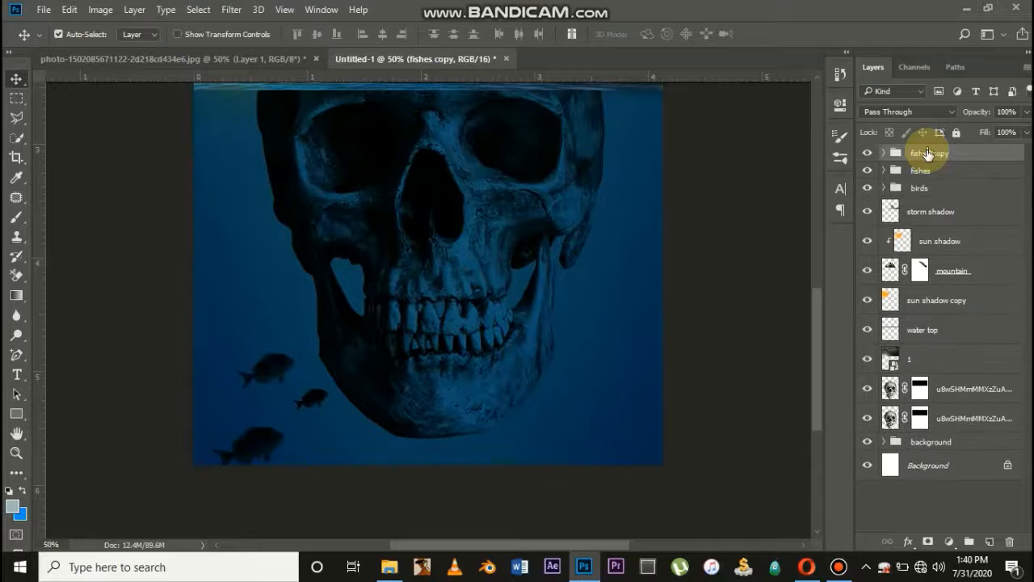
{"action": "key", "text": "ctrl+t"}
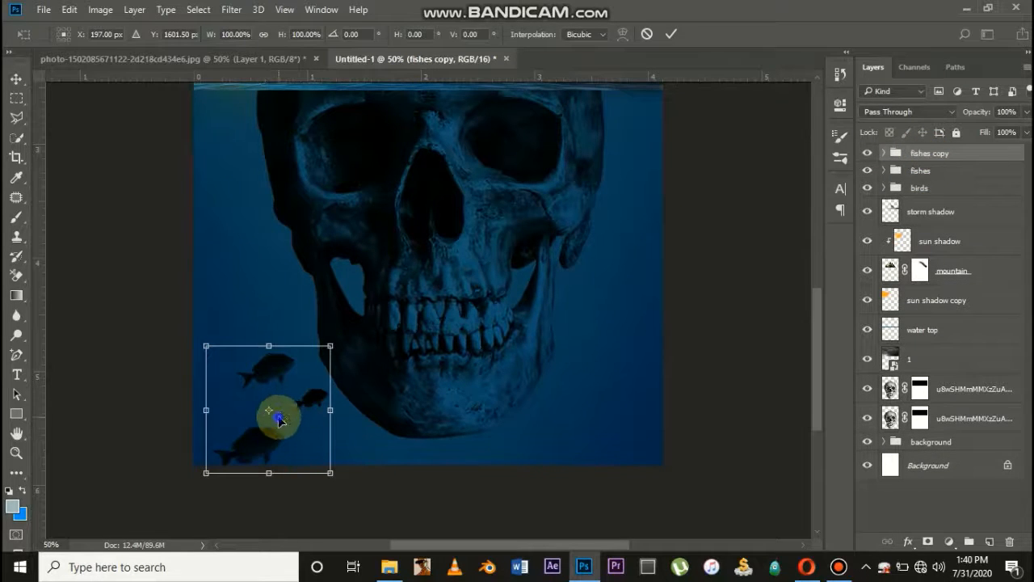
{"action": "right_click", "coordinate": [278, 420]}
{"action": "left_click", "coordinate": [294, 389]}
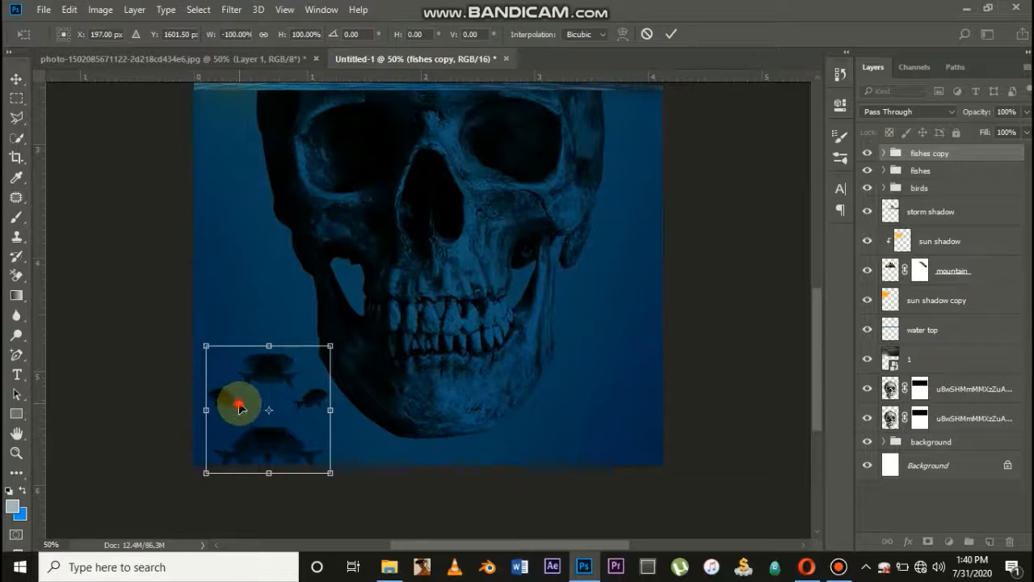
{"action": "left_click_drag", "start_coordinate": [239, 408], "coordinate": [578, 450]}
{"action": "key", "text": "Return"}
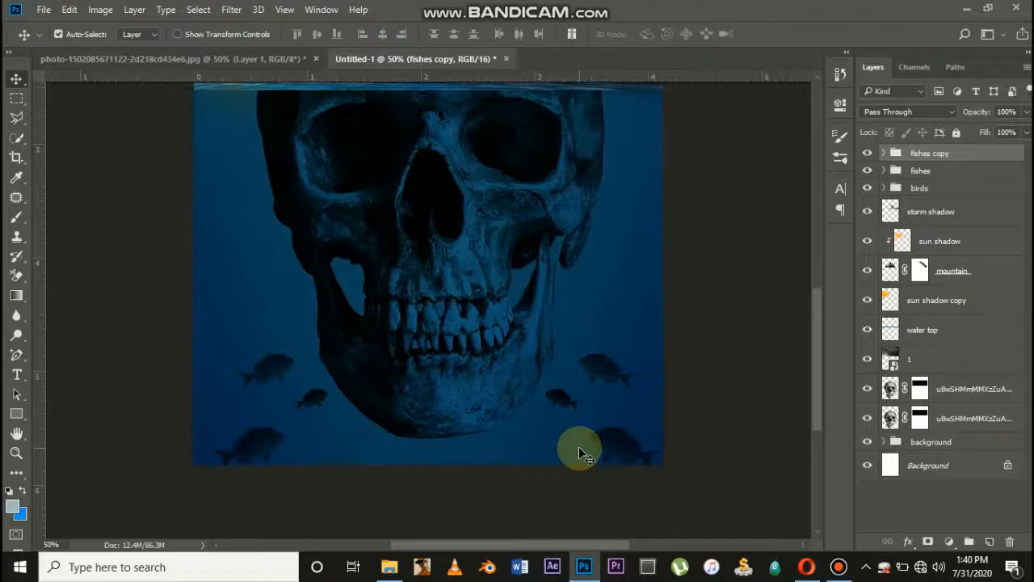
Examine the whole composition, including the fish placement, the waterline and the island against the stormy sky
{"action": "key", "text": "ctrl+minus"}
{"action": "key", "text": "ctrl+minus"}
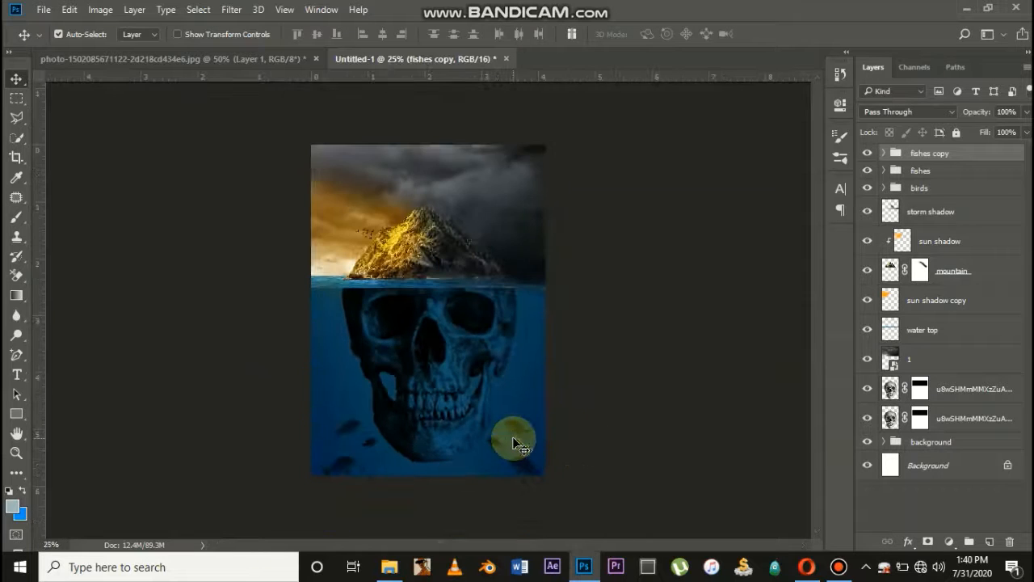
{"action": "key", "text": "ctrl+plus"}
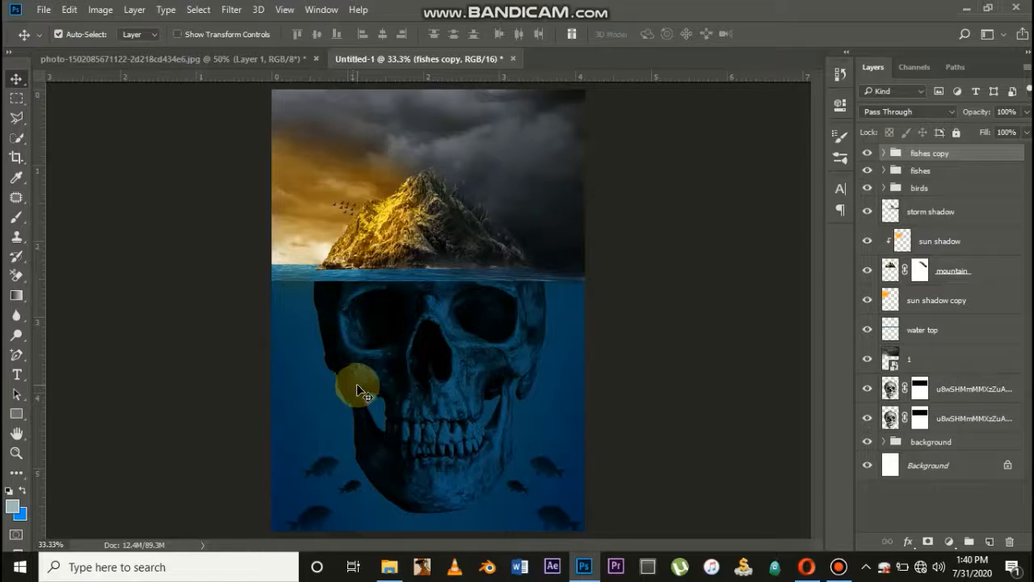
{"action": "key", "text": "ctrl+plus"}
{"action": "key", "text": "ctrl+minus"}
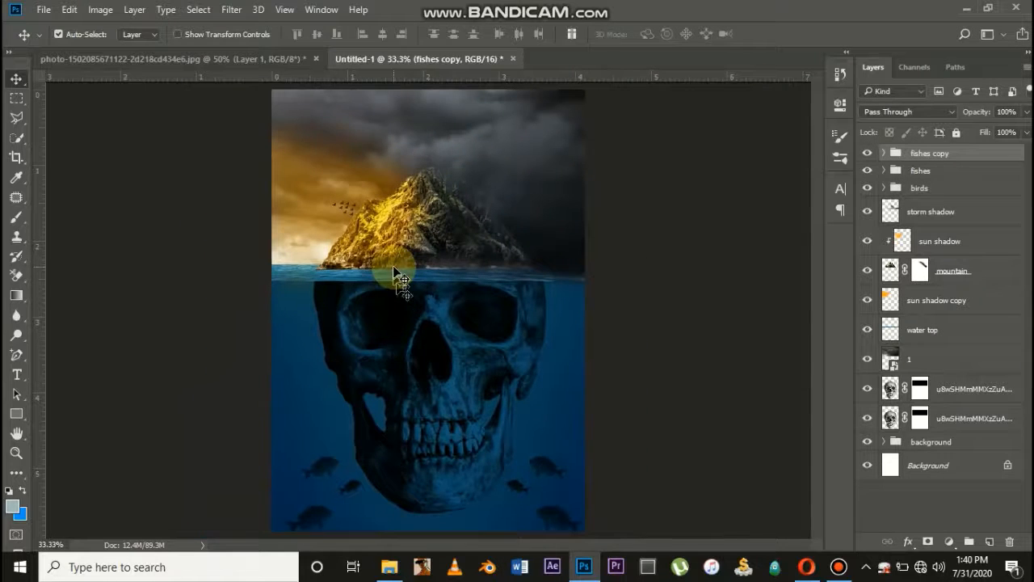
{"action": "key", "text": "ctrl+plus"}
{"action": "scroll", "coordinate": [393, 269], "scroll_direction": "up", "scroll_amount": 1}
{"action": "key", "text": "ctrl+plus"}
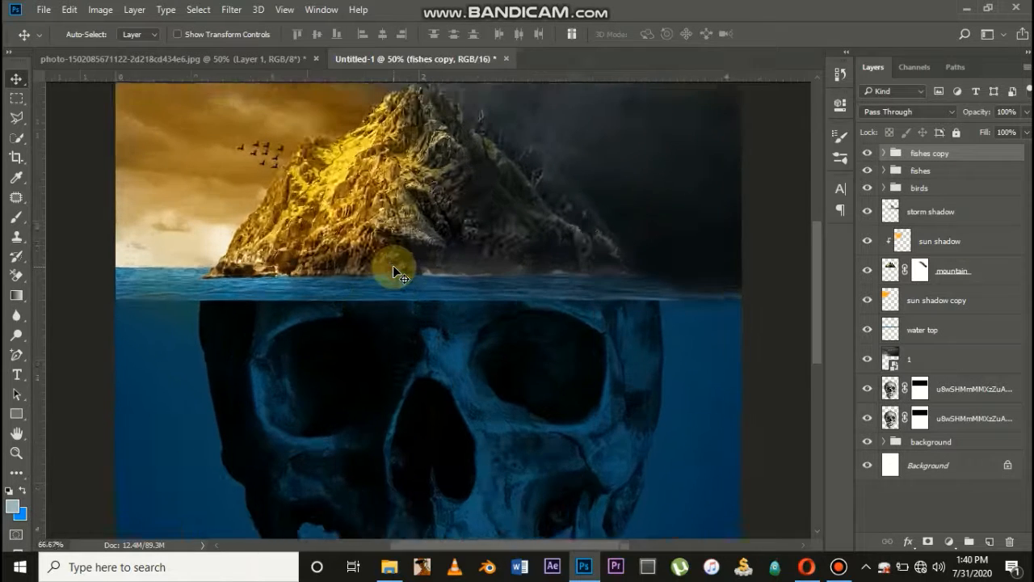
{"action": "scroll", "coordinate": [393, 265], "scroll_direction": "up", "scroll_amount": 3}
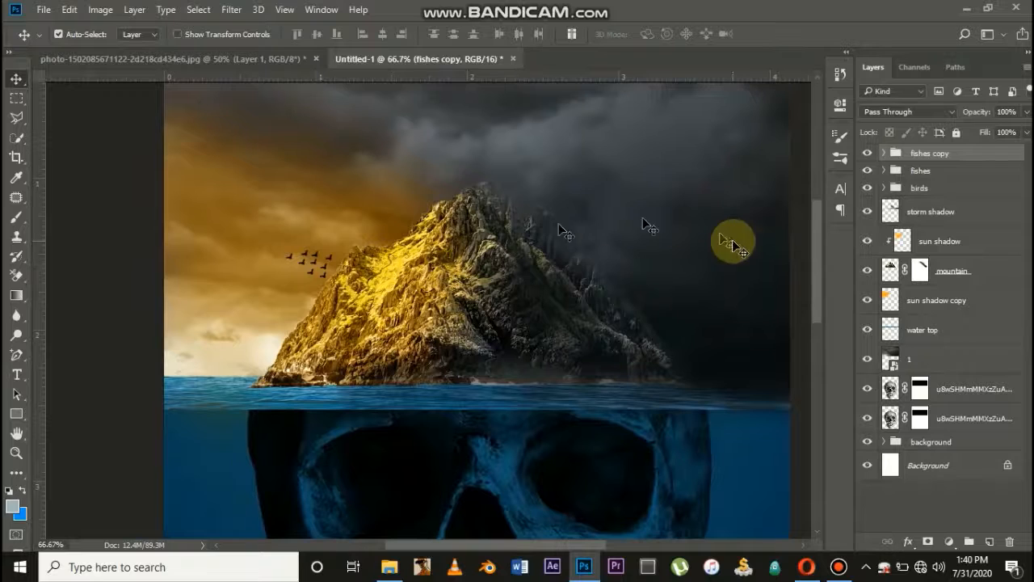
Soften the lower edge of the water top layer above the skull using a soft Eraser at 30% opacity
{"action": "left_click", "coordinate": [922, 330]}
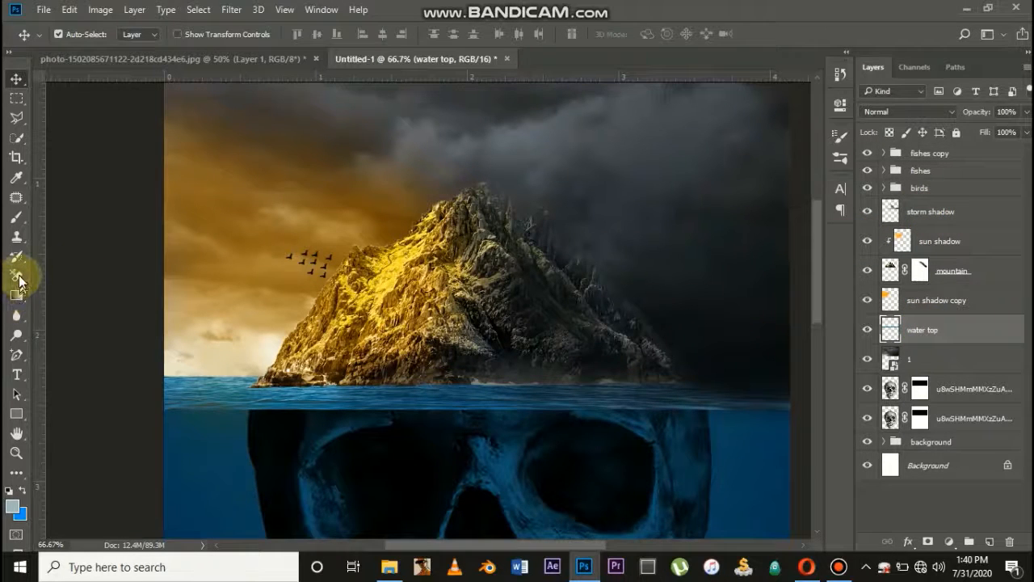
{"action": "left_click", "coordinate": [17, 276]}
{"action": "left_click", "coordinate": [50, 273]}
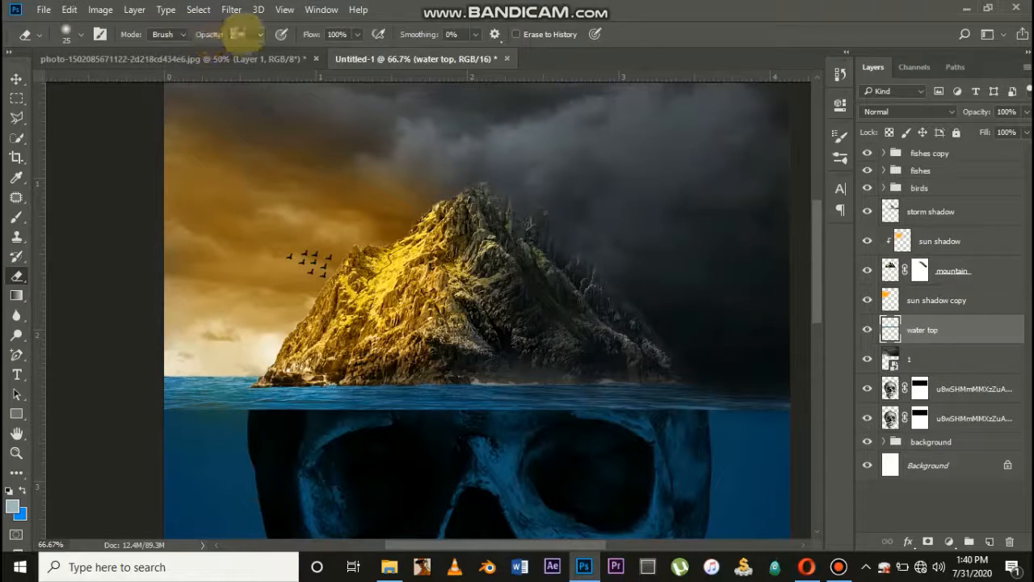
{"action": "type", "text": "2"}
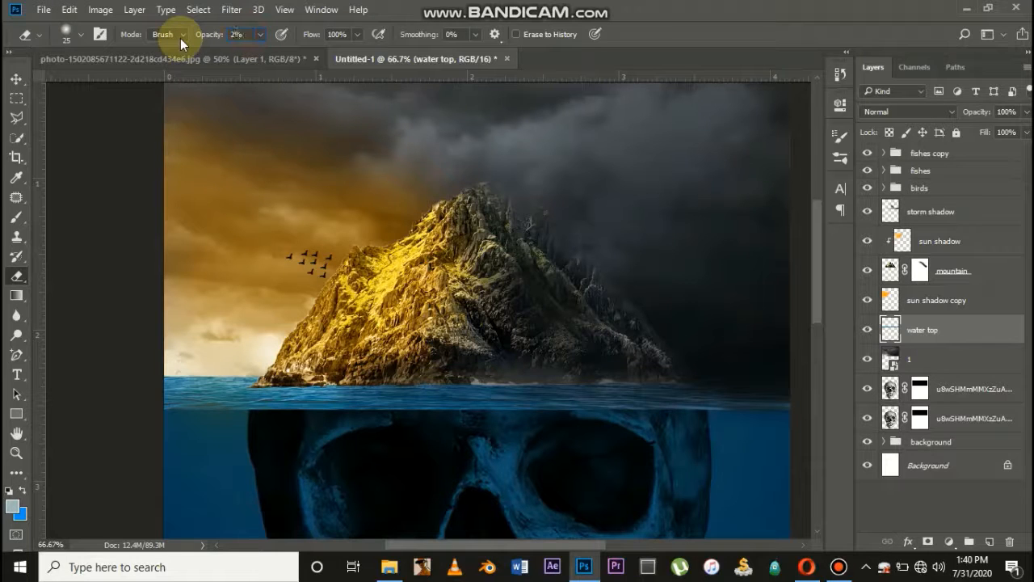
{"action": "left_click", "coordinate": [209, 36]}
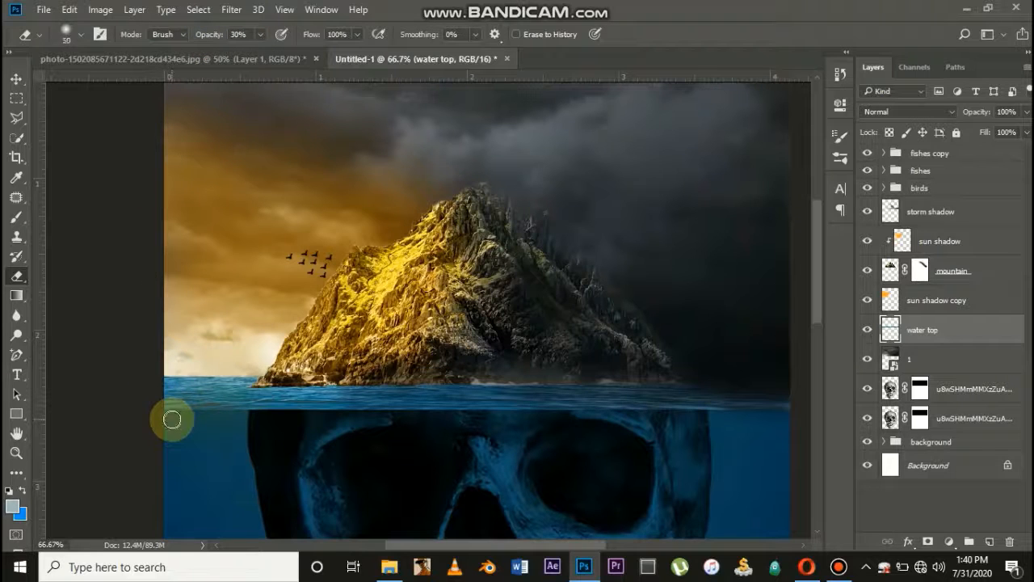
{"action": "mouse_move", "coordinate": [172, 418]}
{"action": "left_mouse_down"}
{"action": "mouse_move", "coordinate": [552, 403]}
{"action": "mouse_move", "coordinate": [809, 374]}
{"action": "mouse_move", "coordinate": [797, 402]}
{"action": "mouse_move", "coordinate": [483, 483]}
{"action": "mouse_move", "coordinate": [739, 441]}
{"action": "mouse_move", "coordinate": [792, 417]}
{"action": "mouse_move", "coordinate": [613, 436]}
{"action": "mouse_move", "coordinate": [527, 432]}
{"action": "mouse_move", "coordinate": [781, 418]}
{"action": "mouse_move", "coordinate": [529, 426]}
{"action": "mouse_move", "coordinate": [723, 393]}
{"action": "mouse_move", "coordinate": [778, 407]}
{"action": "mouse_move", "coordinate": [127, 415]}
{"action": "mouse_move", "coordinate": [854, 383]}
{"action": "mouse_move", "coordinate": [442, 418]}
{"action": "mouse_move", "coordinate": [325, 402]}
{"action": "mouse_move", "coordinate": [154, 431]}
{"action": "mouse_move", "coordinate": [112, 423]}
{"action": "mouse_move", "coordinate": [257, 422]}
{"action": "mouse_move", "coordinate": [160, 390]}
{"action": "mouse_move", "coordinate": [260, 407]}
{"action": "mouse_move", "coordinate": [76, 449]}
{"action": "mouse_move", "coordinate": [296, 397]}
{"action": "mouse_move", "coordinate": [371, 397]}
{"action": "mouse_move", "coordinate": [388, 413]}
{"action": "mouse_move", "coordinate": [237, 405]}
{"action": "mouse_move", "coordinate": [297, 398]}
{"action": "mouse_move", "coordinate": [123, 421]}
{"action": "mouse_move", "coordinate": [208, 421]}
{"action": "mouse_move", "coordinate": [50, 407]}
{"action": "mouse_move", "coordinate": [263, 418]}
{"action": "mouse_move", "coordinate": [18, 416]}
{"action": "mouse_move", "coordinate": [363, 457]}
{"action": "left_mouse_up"}
{"action": "key", "text": "ctrl+minus"}
{"action": "key", "text": "ctrl+minus"}
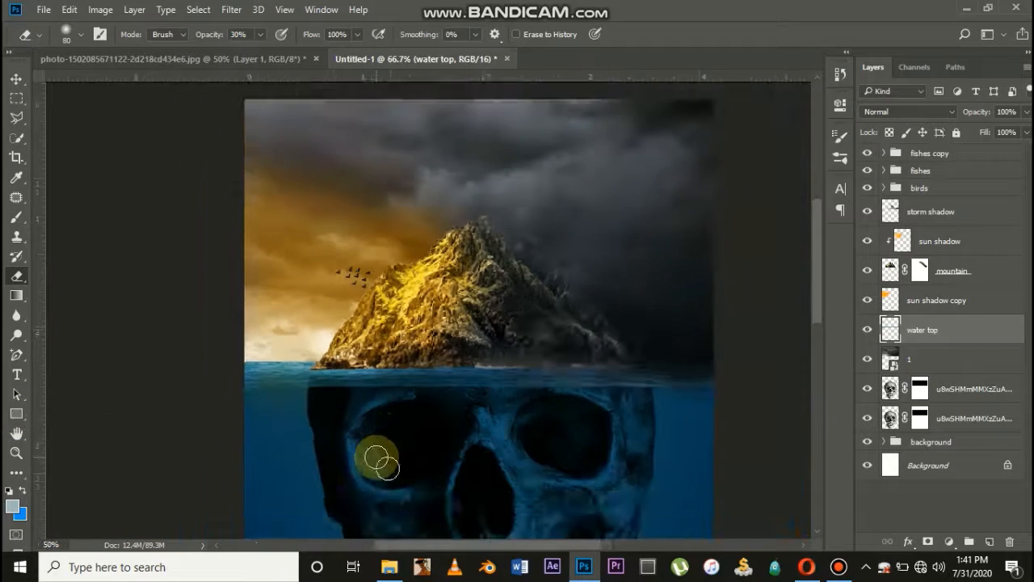
{"action": "key", "text": "ctrl+minus"}
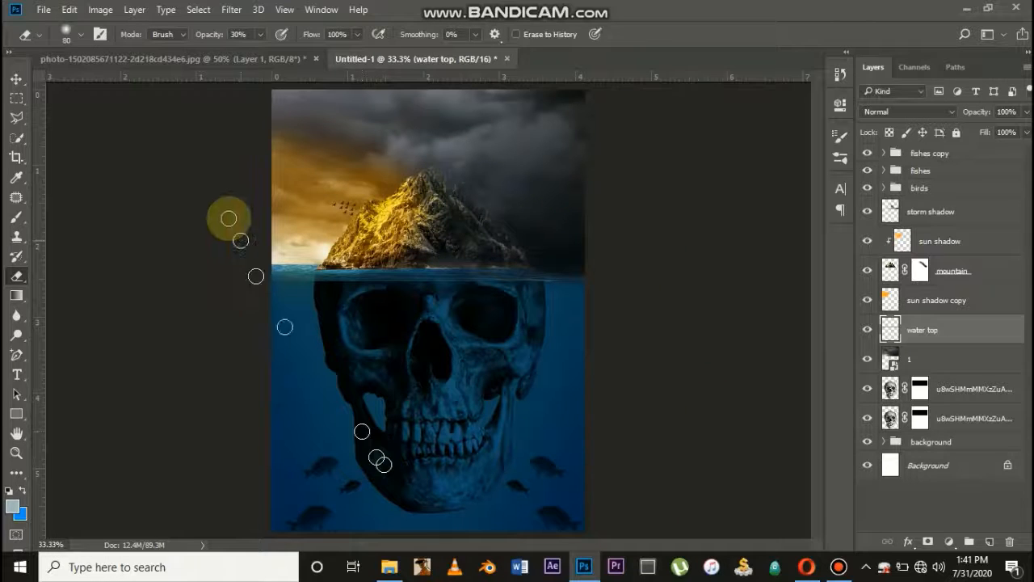
{"action": "left_click", "coordinate": [17, 79]}
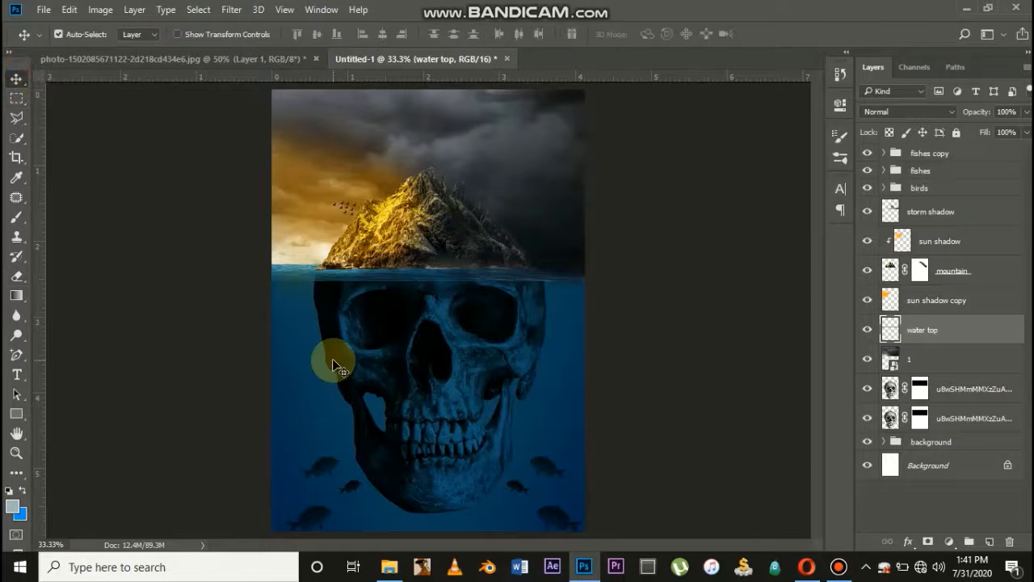
{"action": "key", "text": "ctrl+minus"}
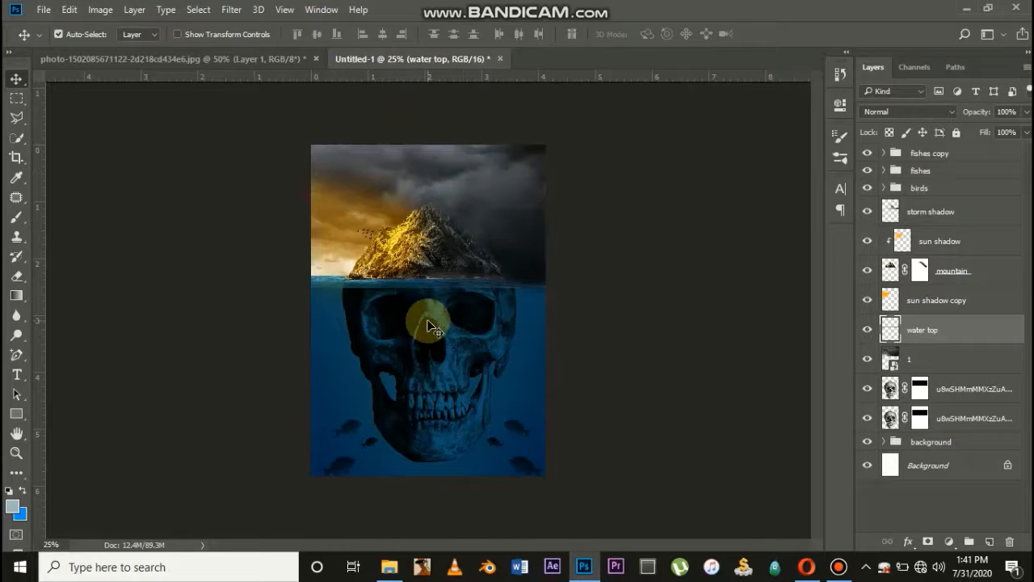
{"action": "key", "text": "ctrl+plus"}
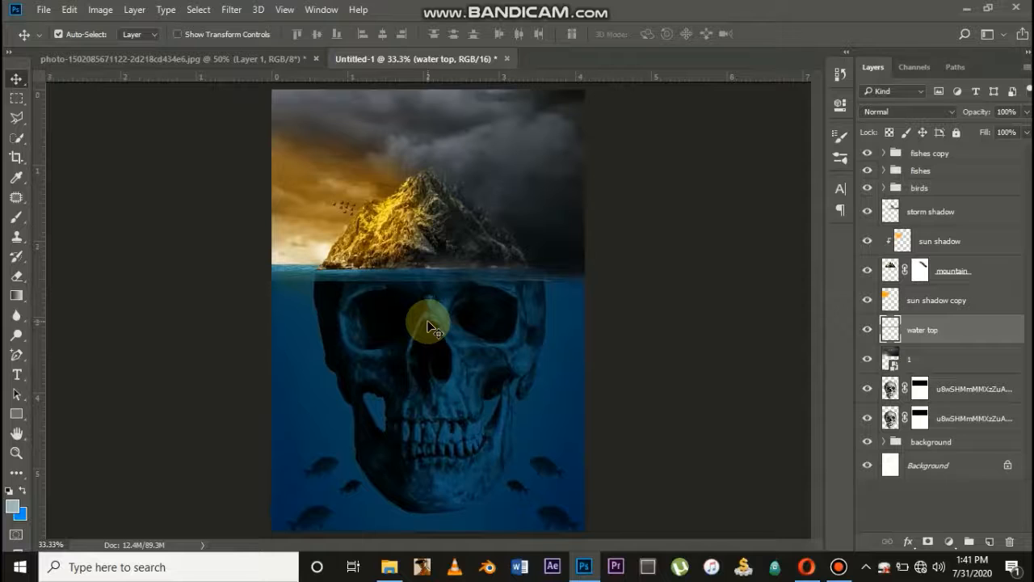